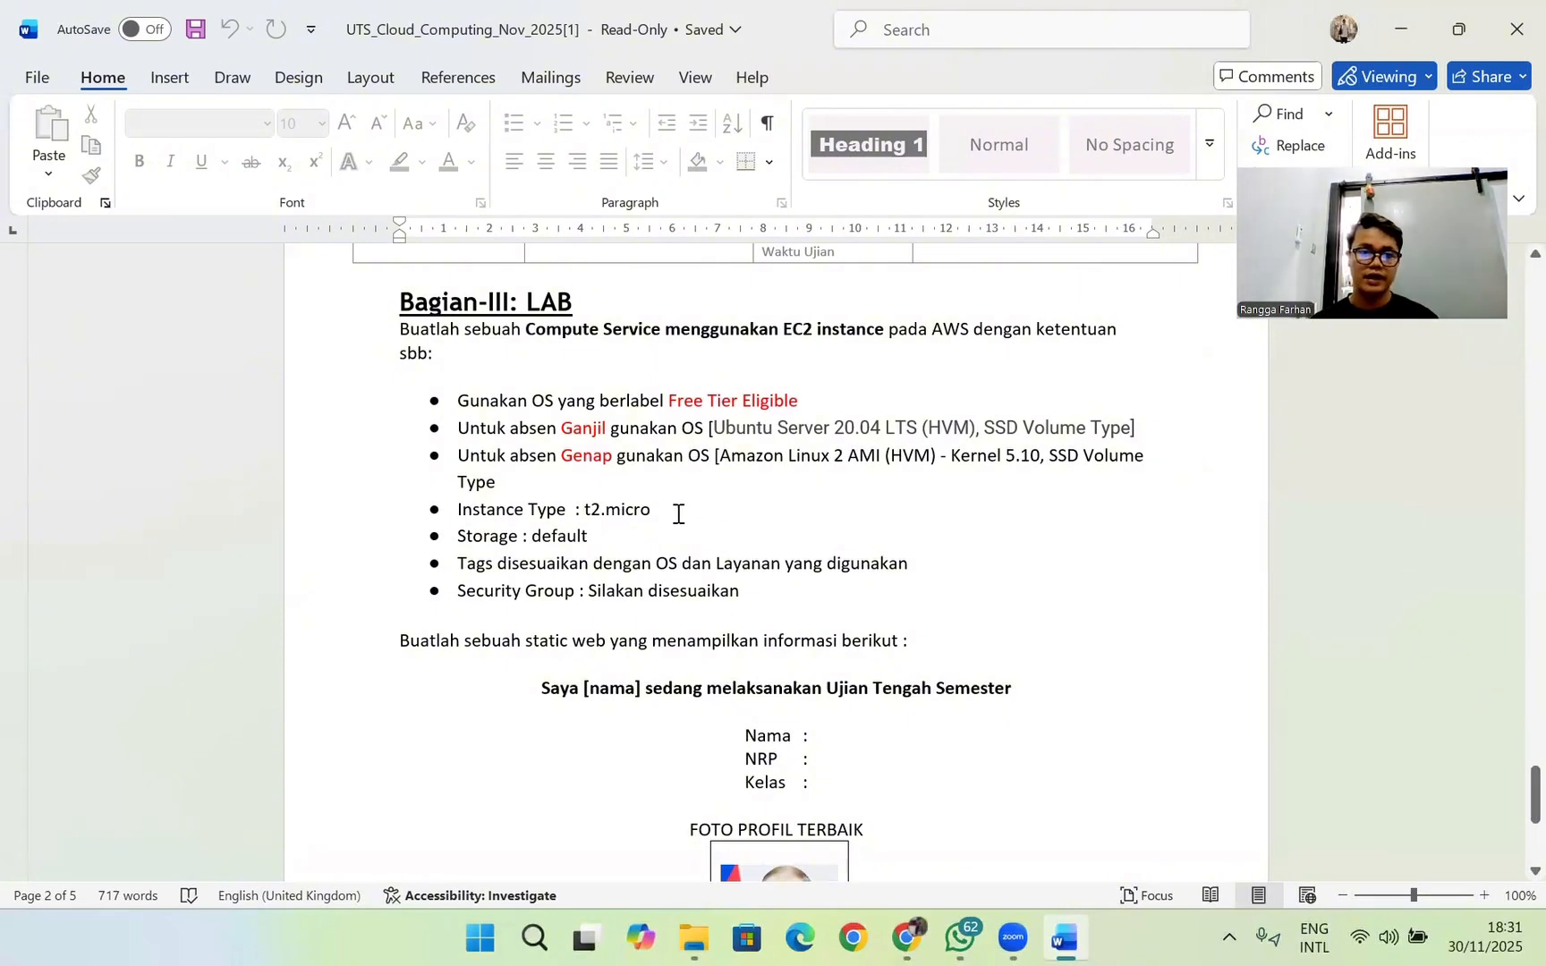
Step: Read the Bagian-III lab instructions in the exam document, covering the EC2 requirements and the static web page content
scroll(699, 526, "down", 5)
scroll(702, 528, "up", 3)
scroll(717, 528, "down", 3)
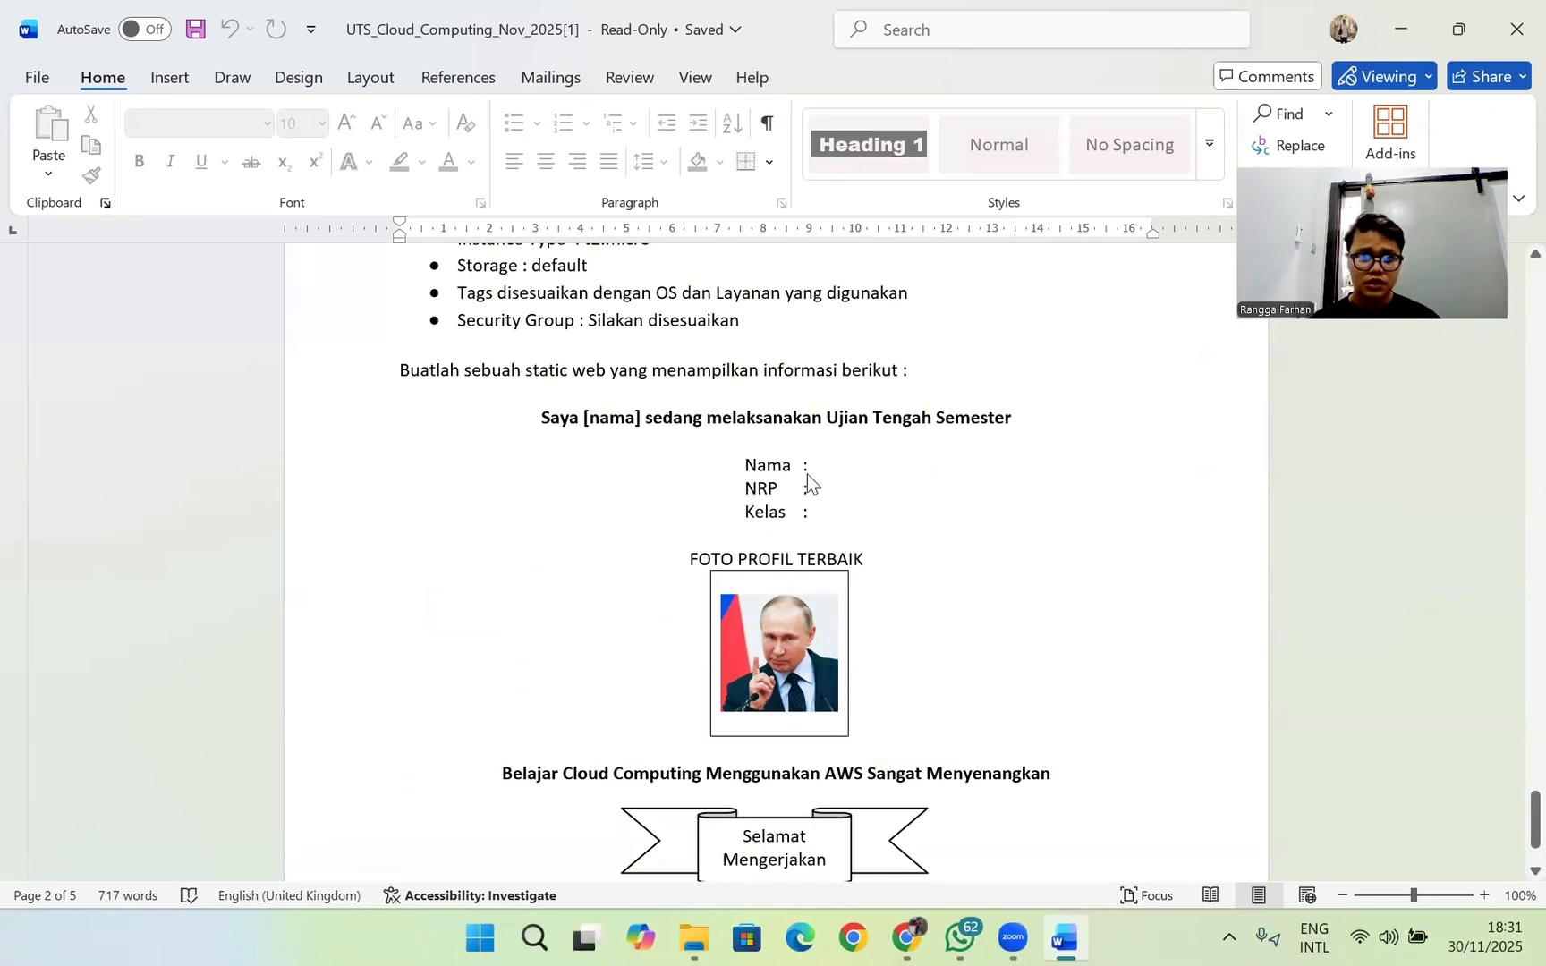
scroll(837, 469, "down", 2)
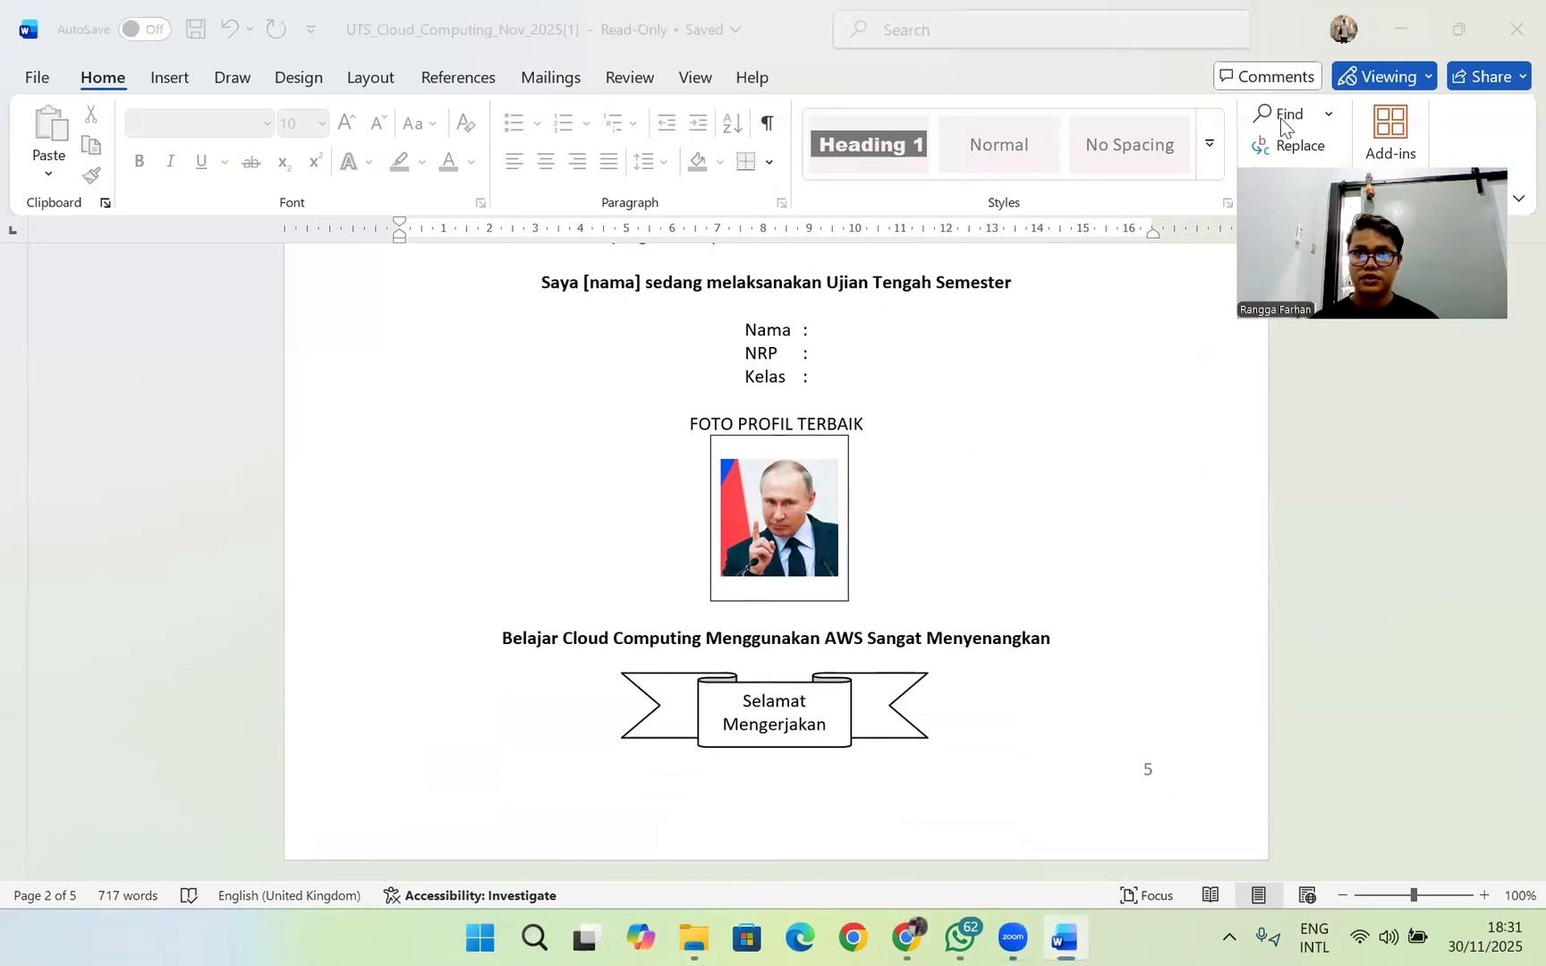
Step: Switch to the AWS console in Chrome and open the EC2 form for launching an instance
key("super+d")
key("alt+Tab")
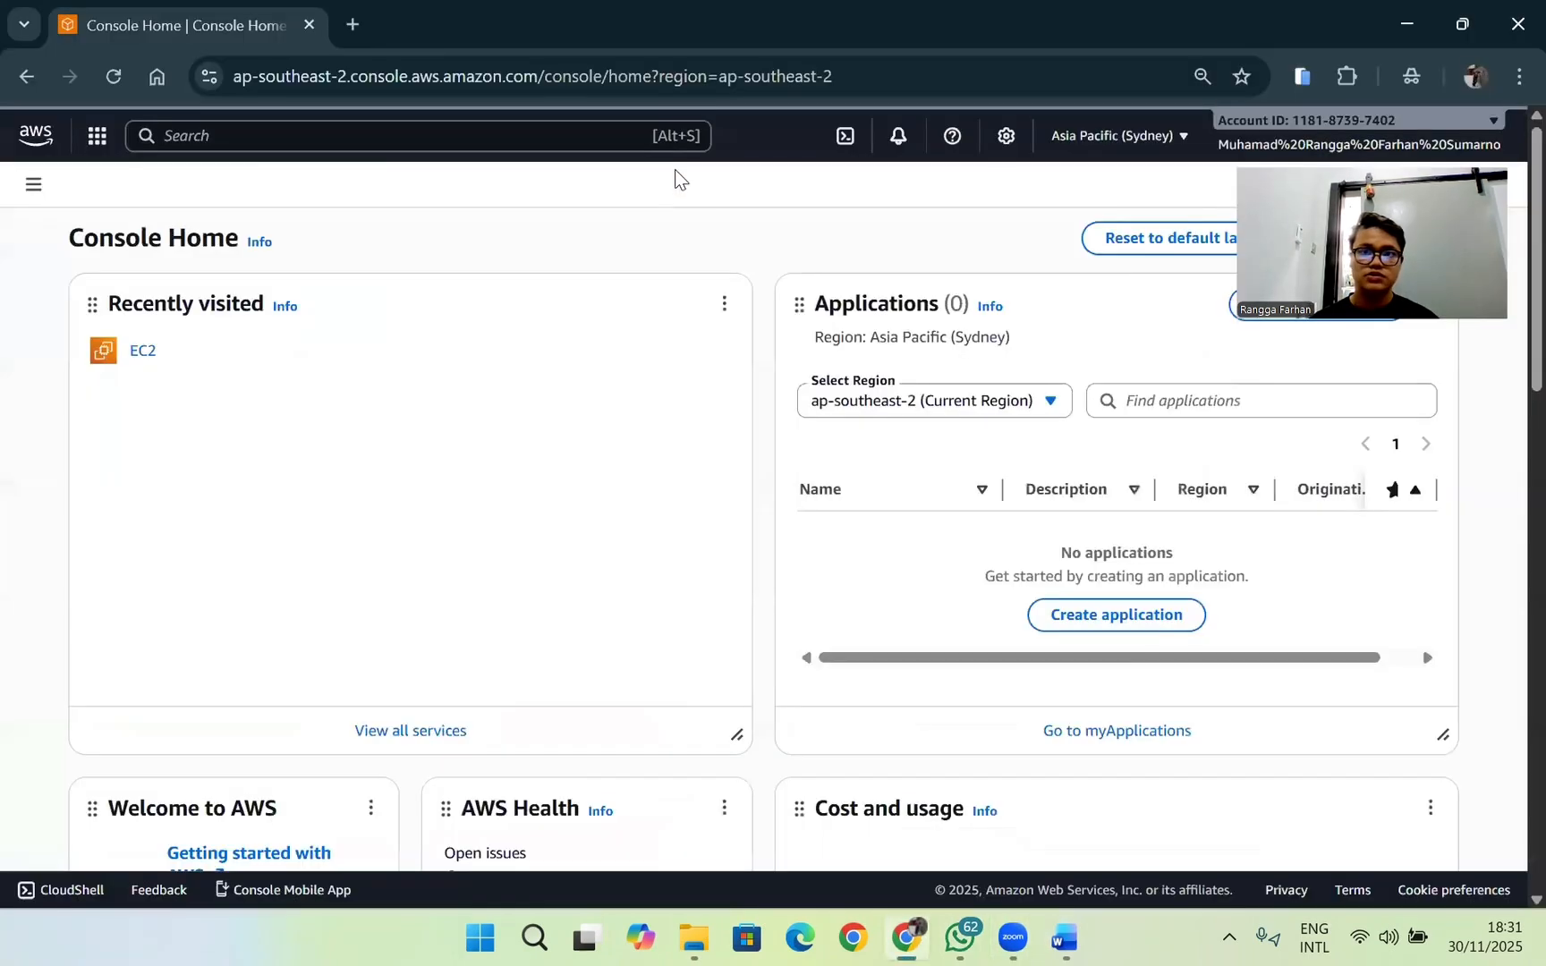
key("alt+Tab")
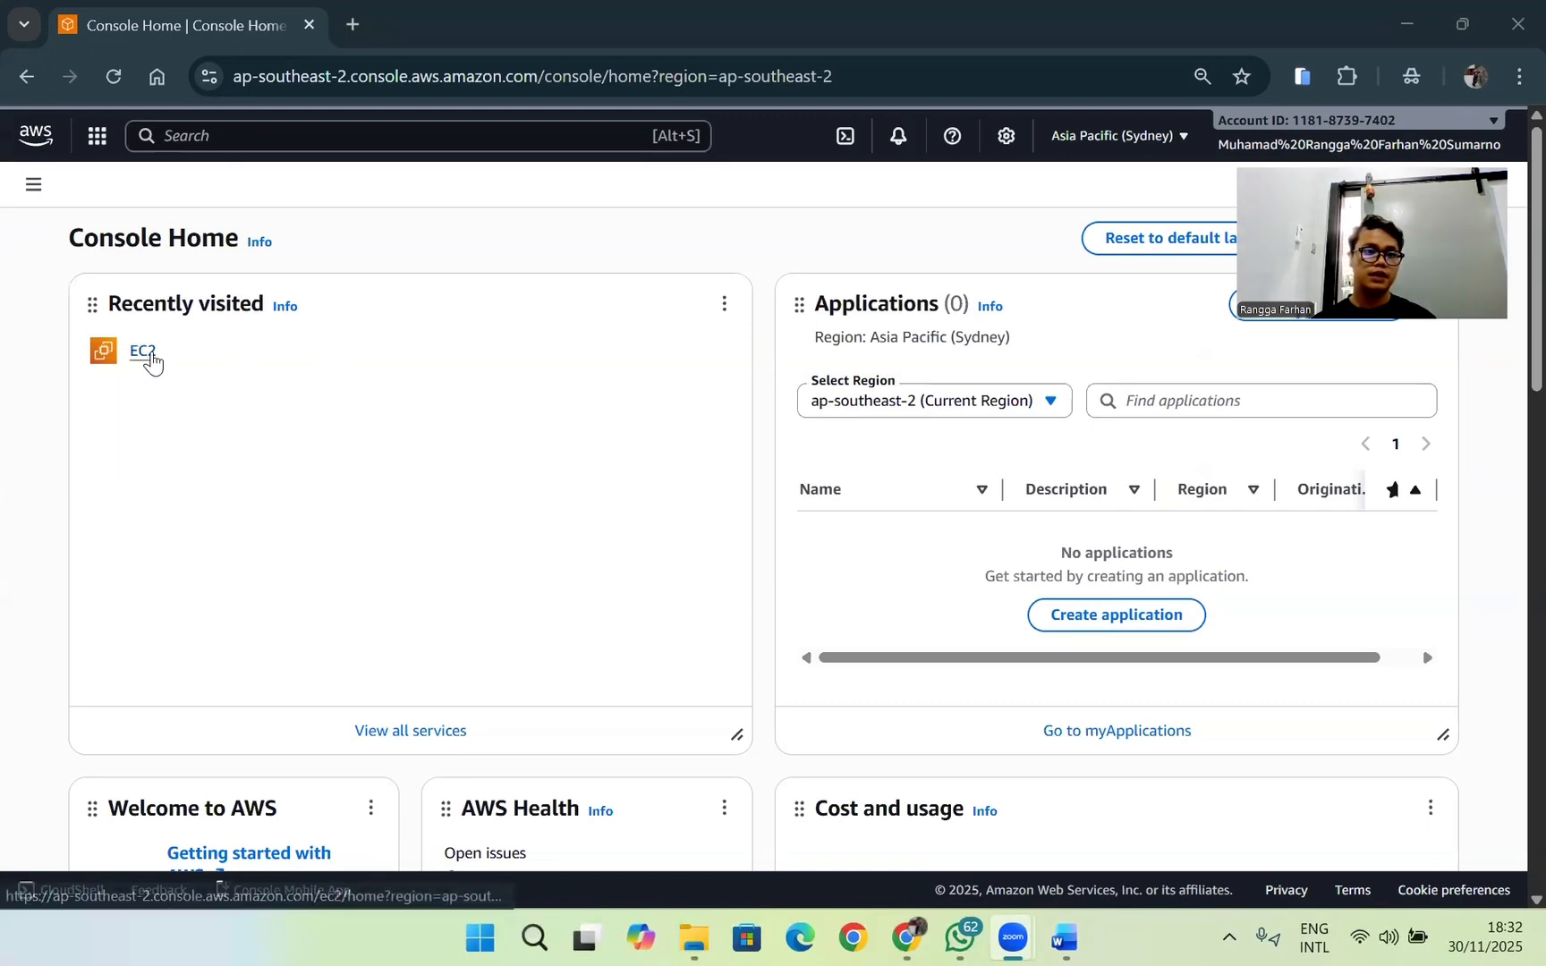
left_click(144, 352)
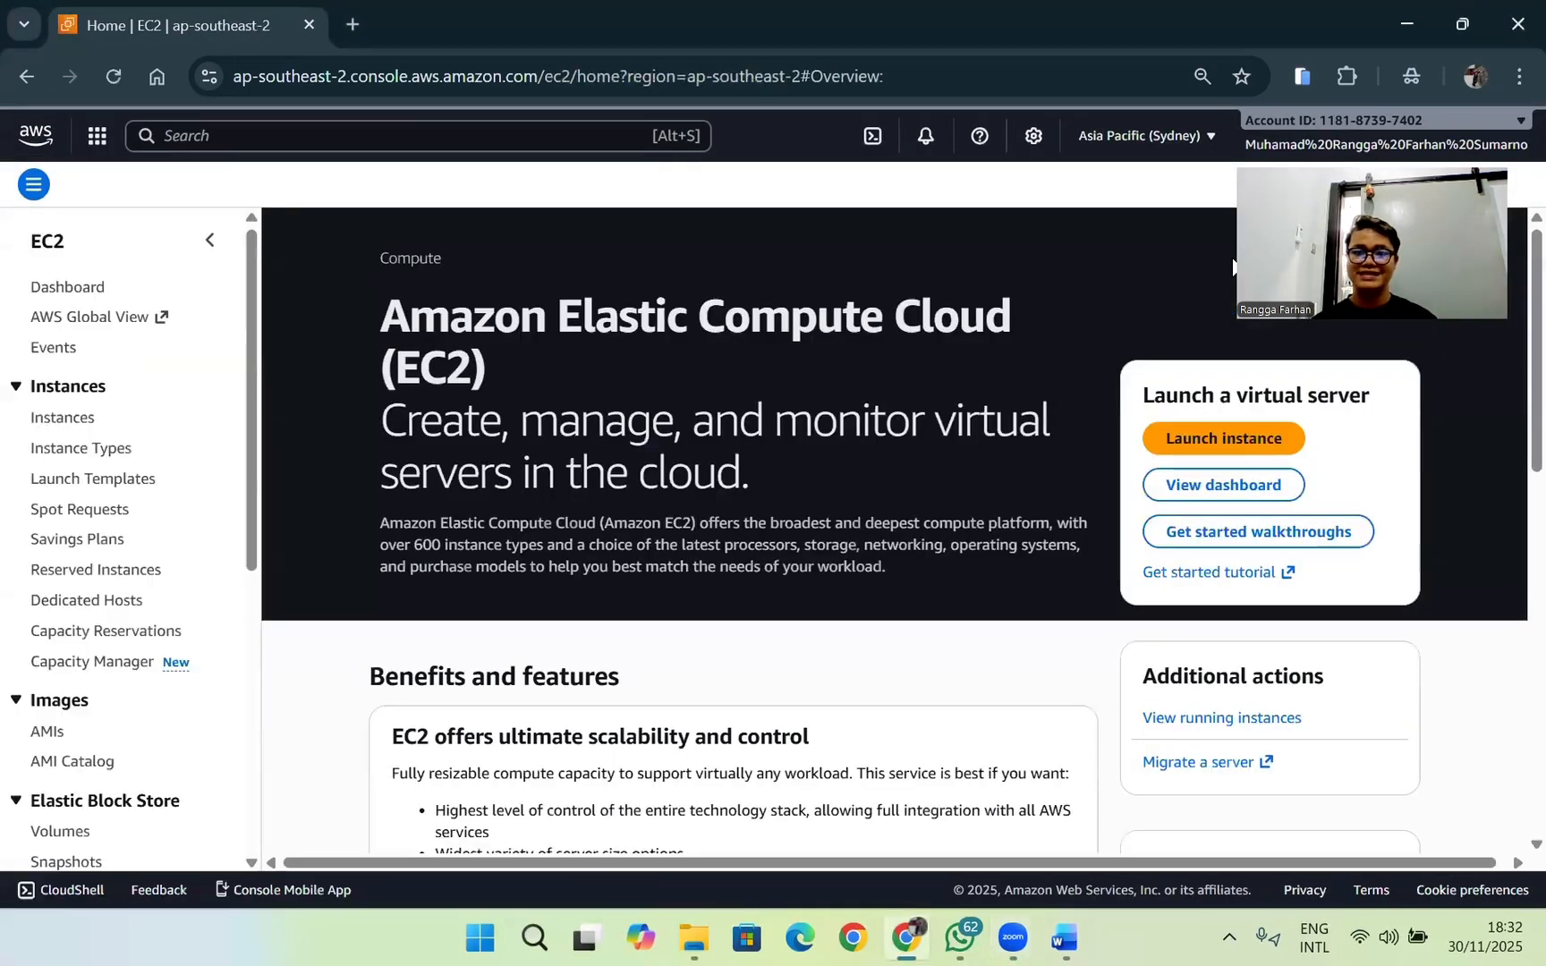
left_click(1281, 444)
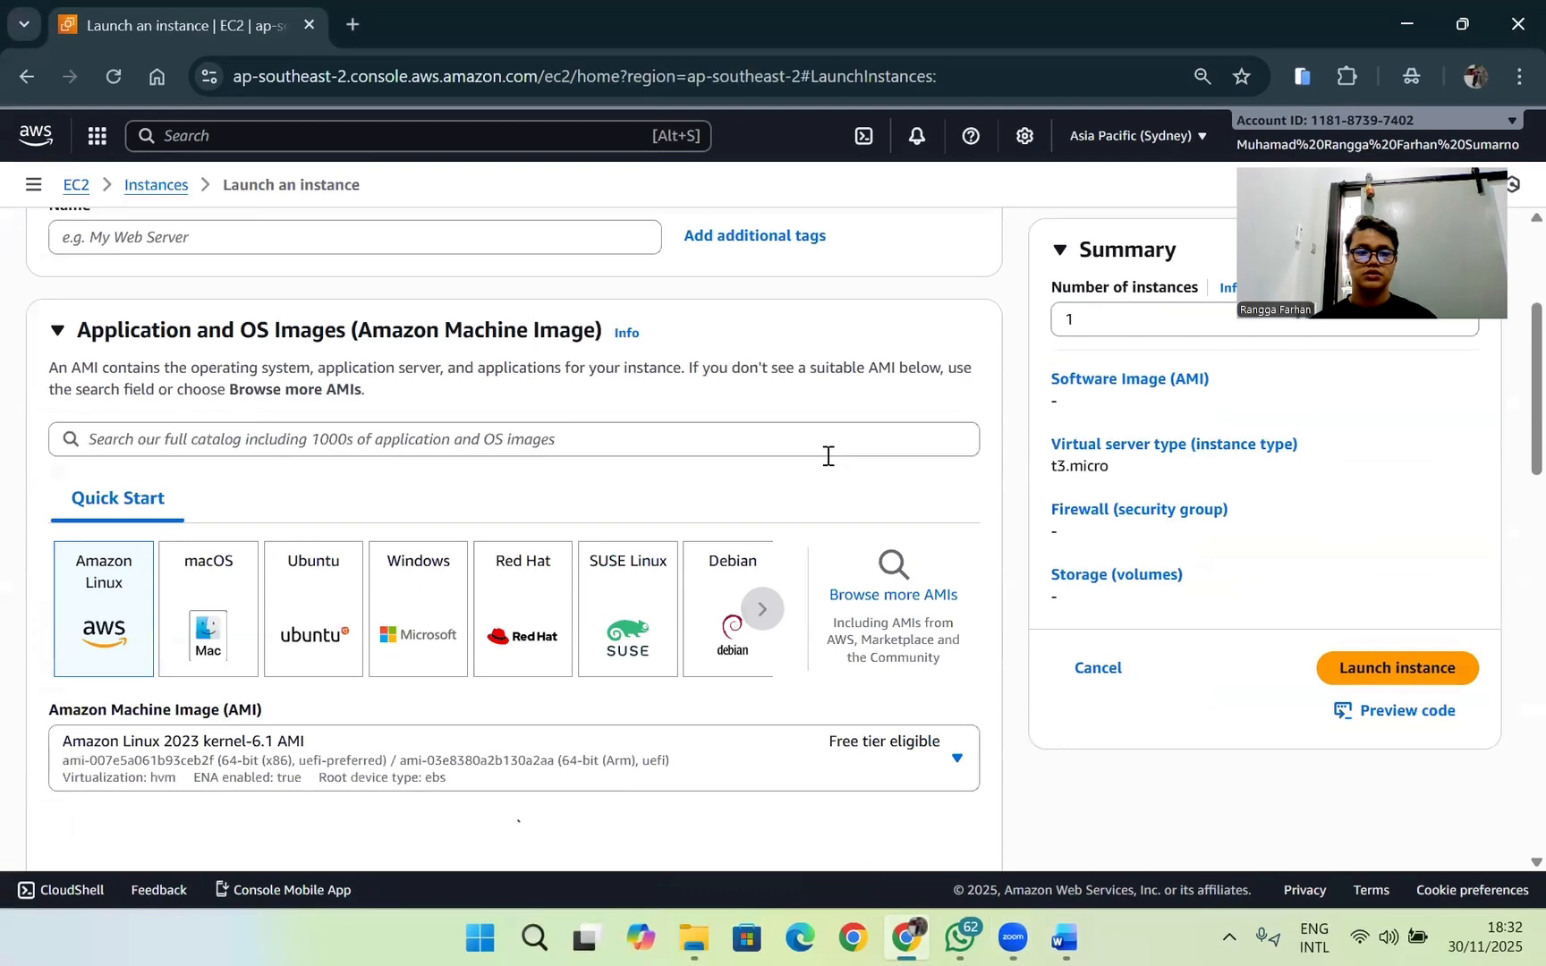
Step: Name the new instance with the owner's first name followed by "uts"
left_click(493, 517)
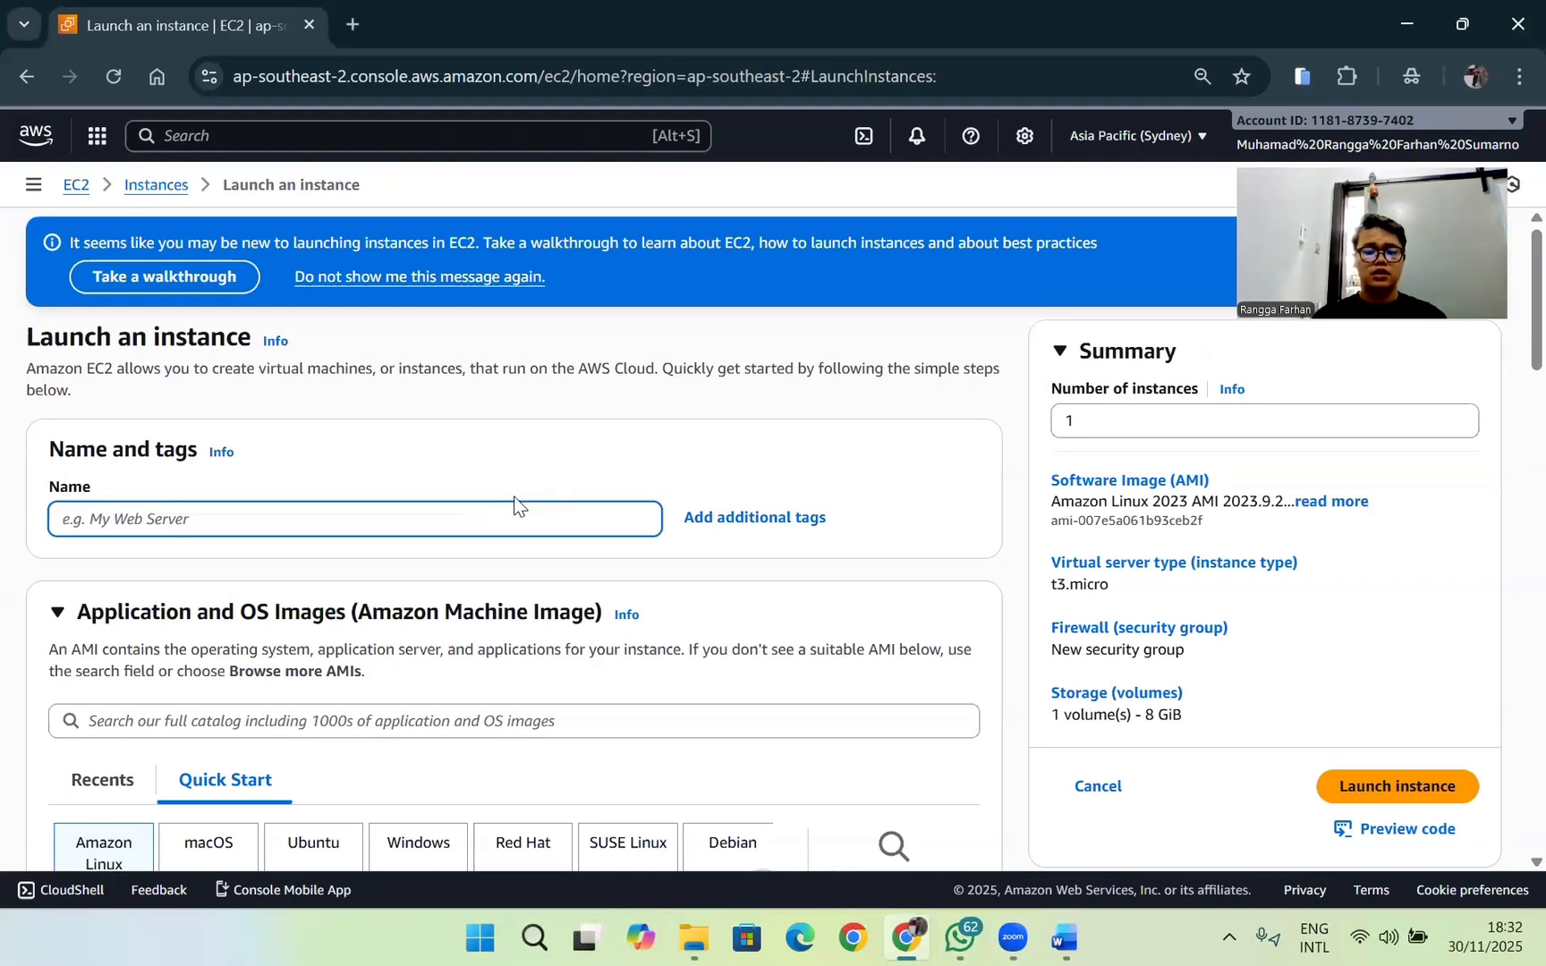
type("Uts")
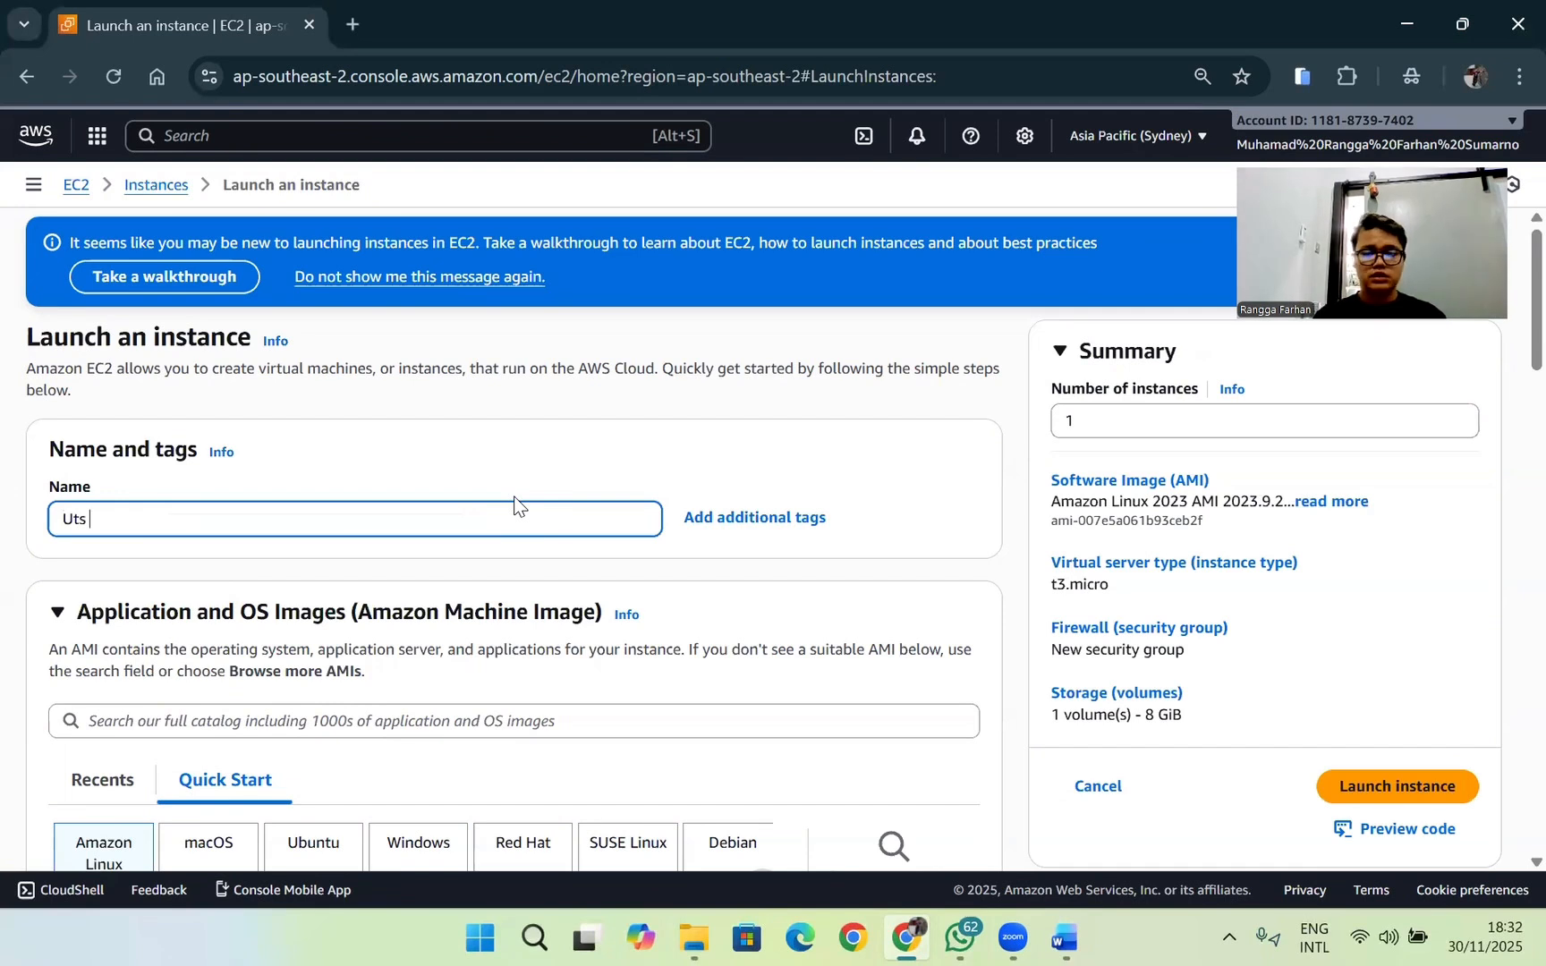
type("Rangg")
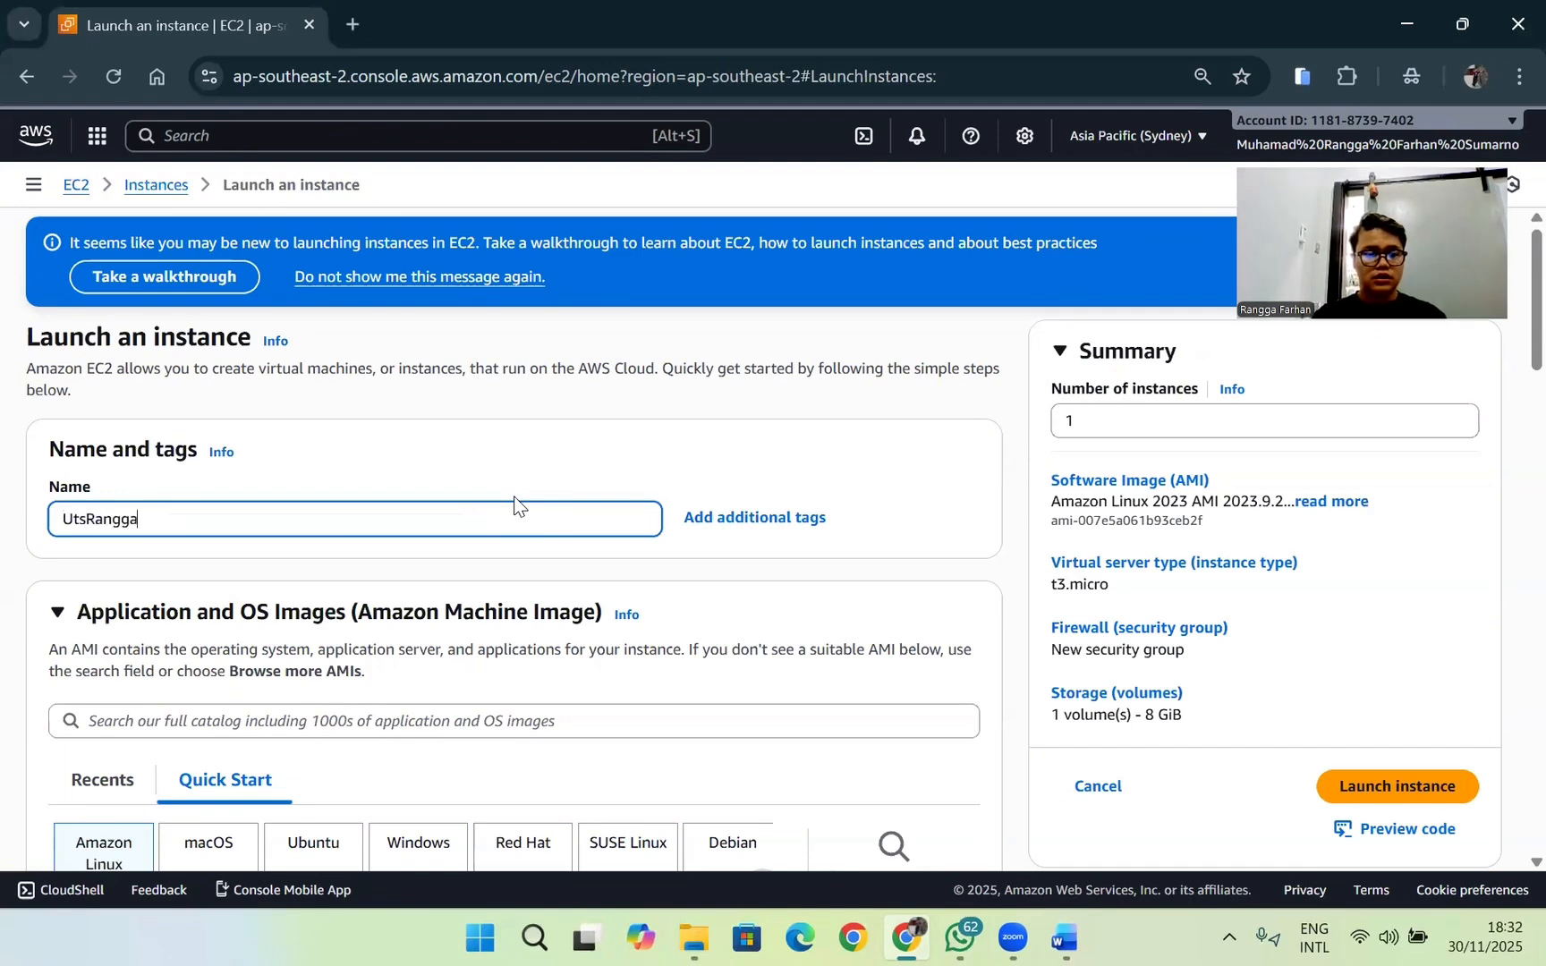
key("BackSpace")
key("ctrl+BackSpace")
type("Rangga")
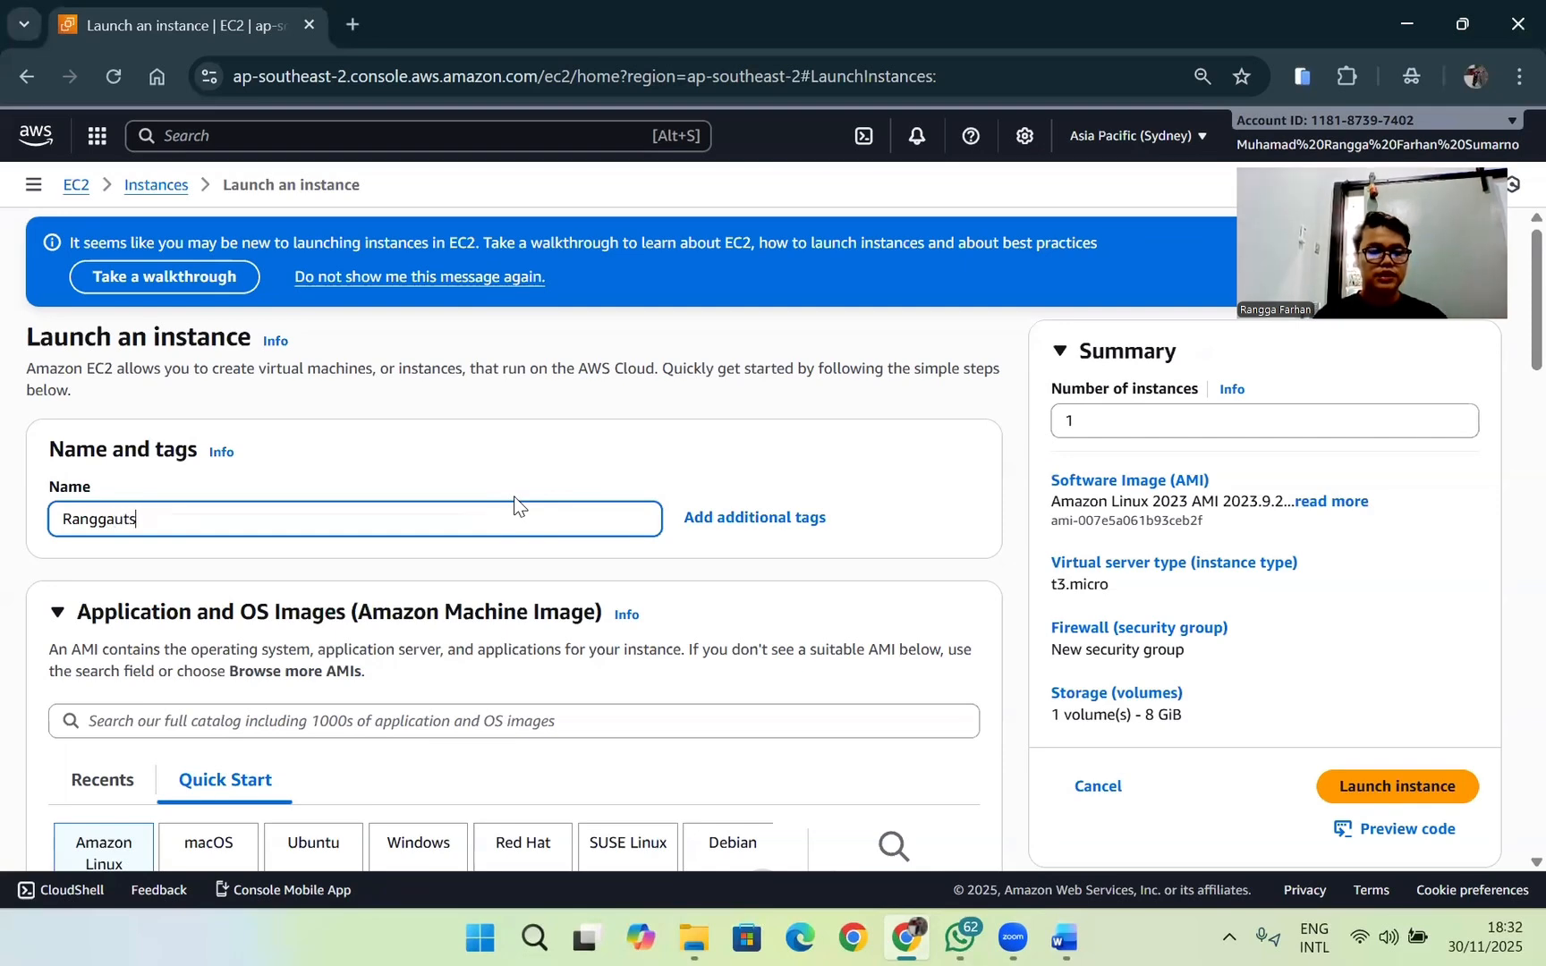
Step: Switch to the exam document in Word and check the required operating system image for the instance
scroll(519, 509, "down", 3)
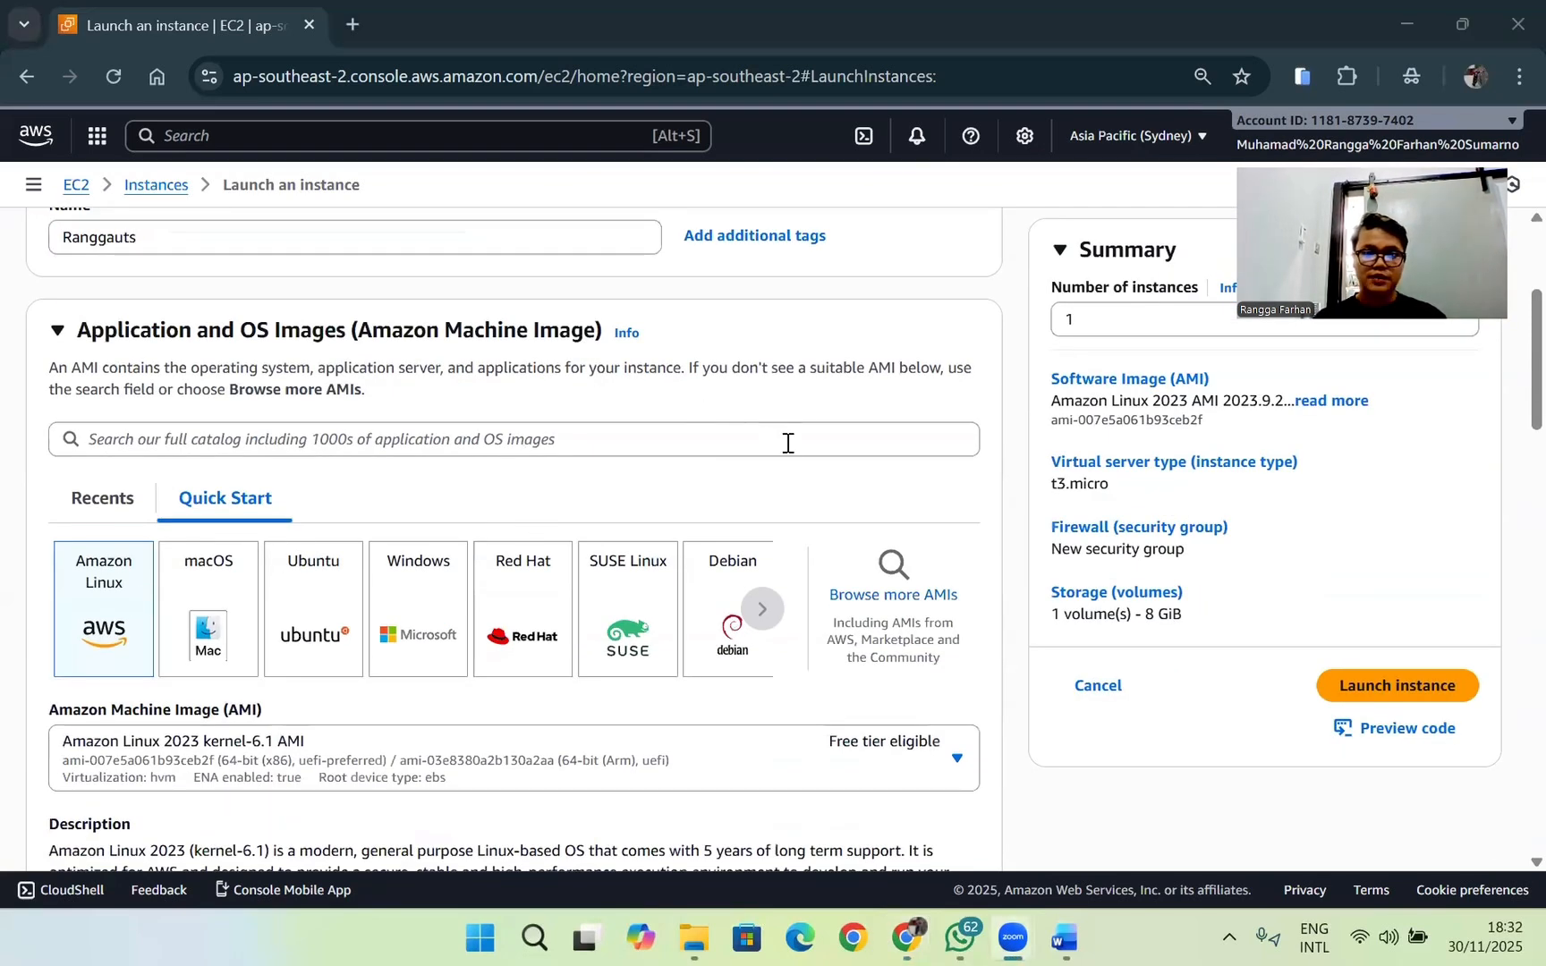
key("alt+Tab")
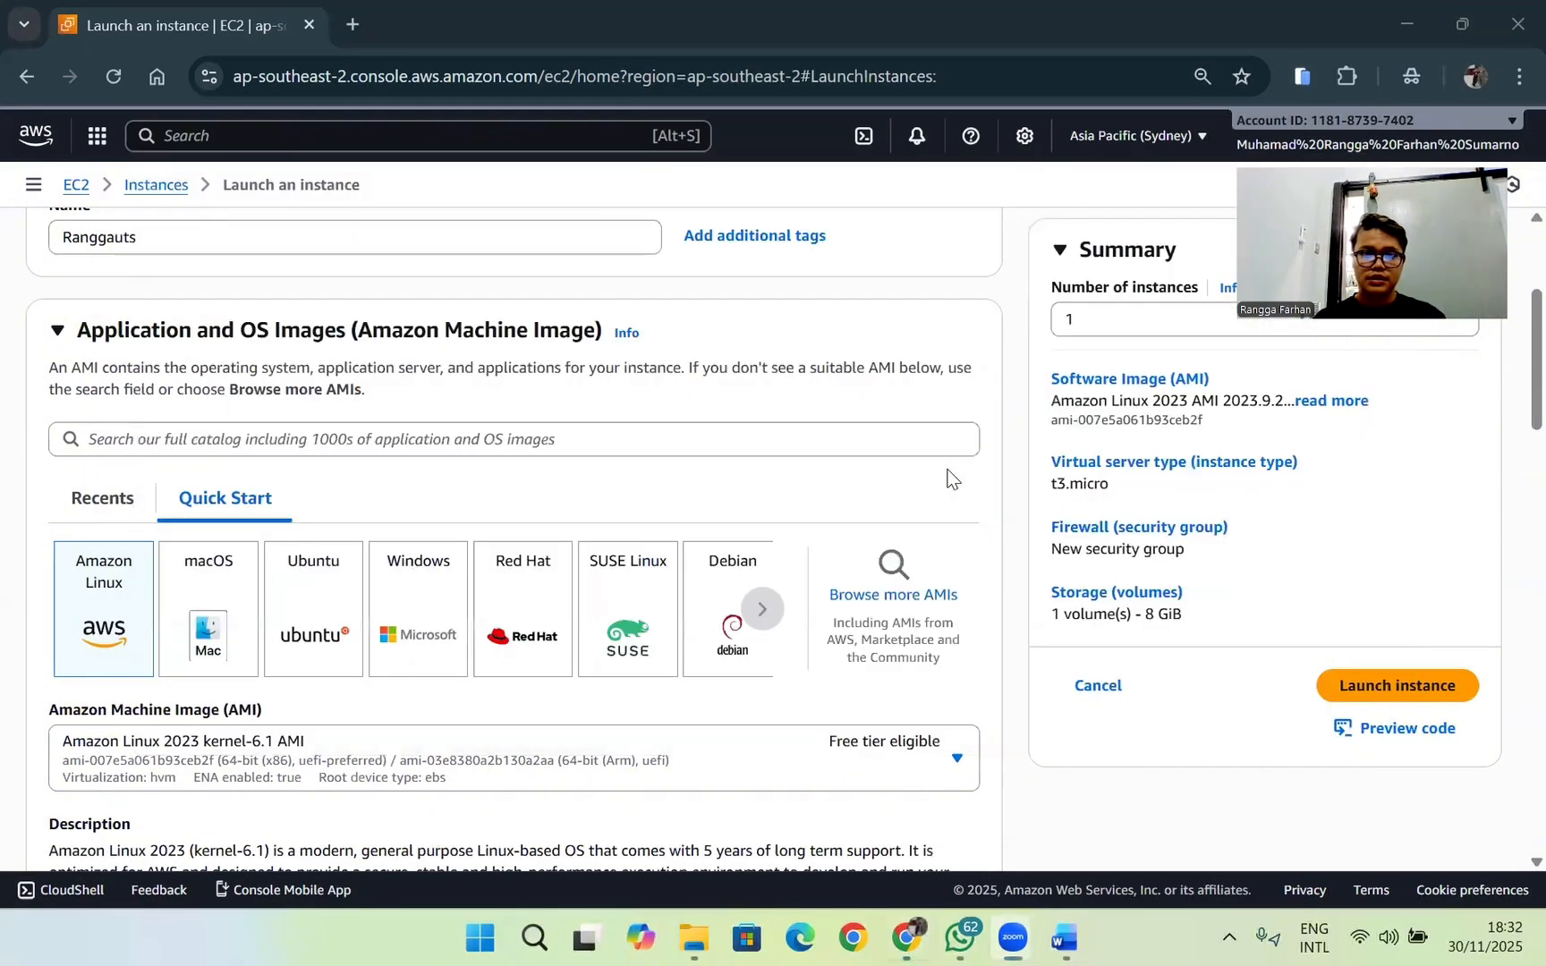
key("alt+Tab")
key("alt+Tab")
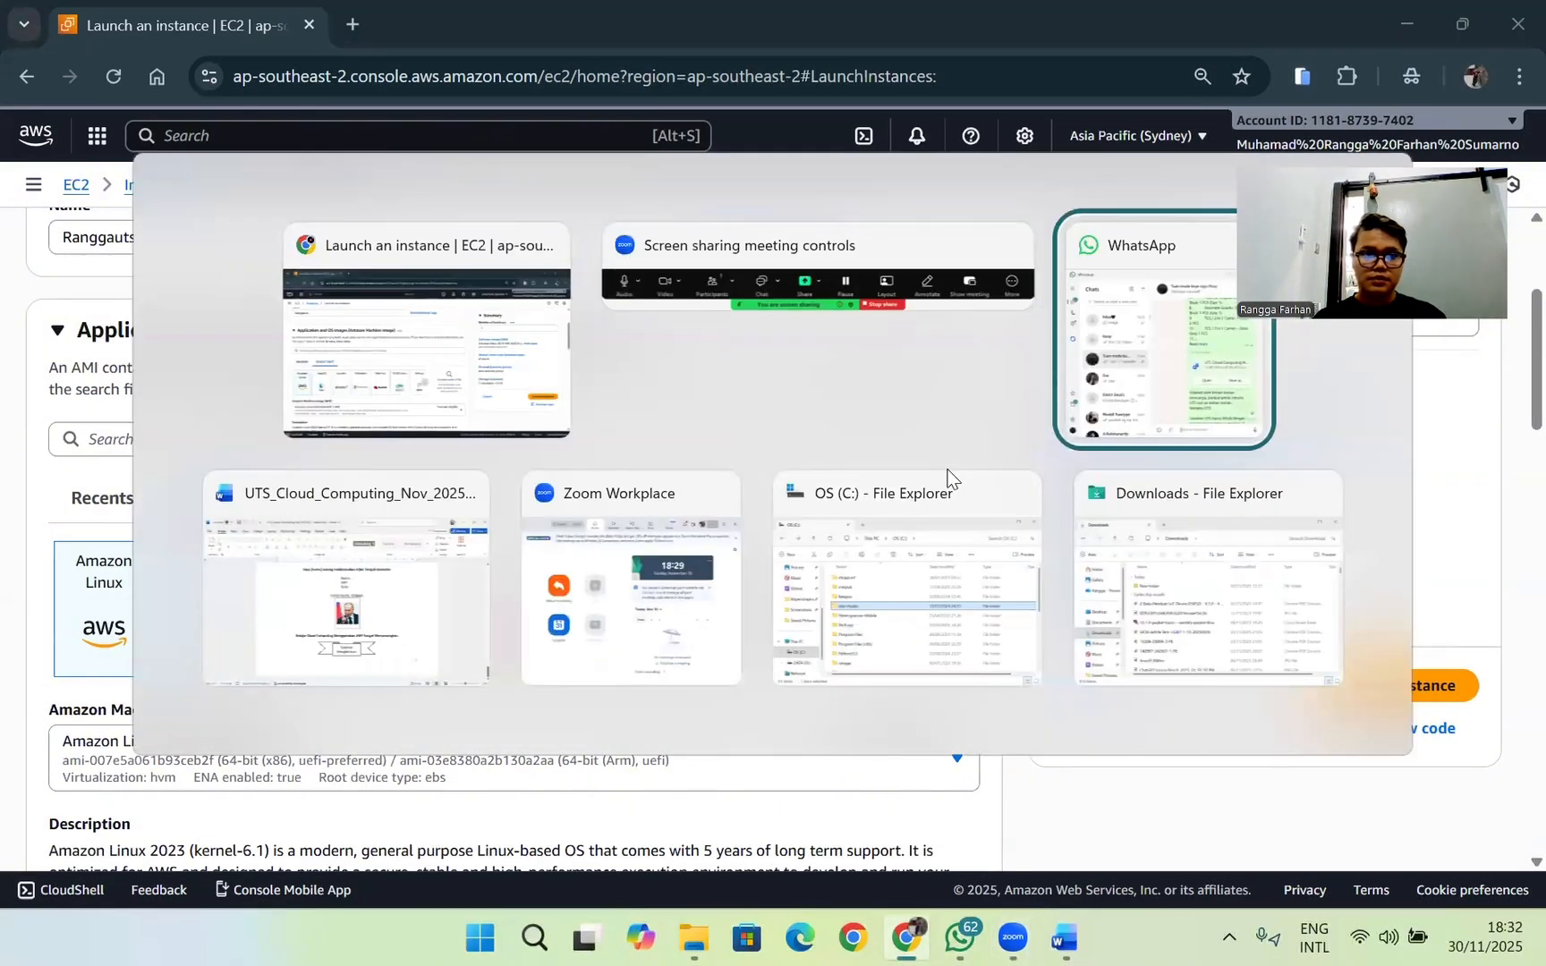
key("alt+Tab")
scroll(829, 548, "up", 3)
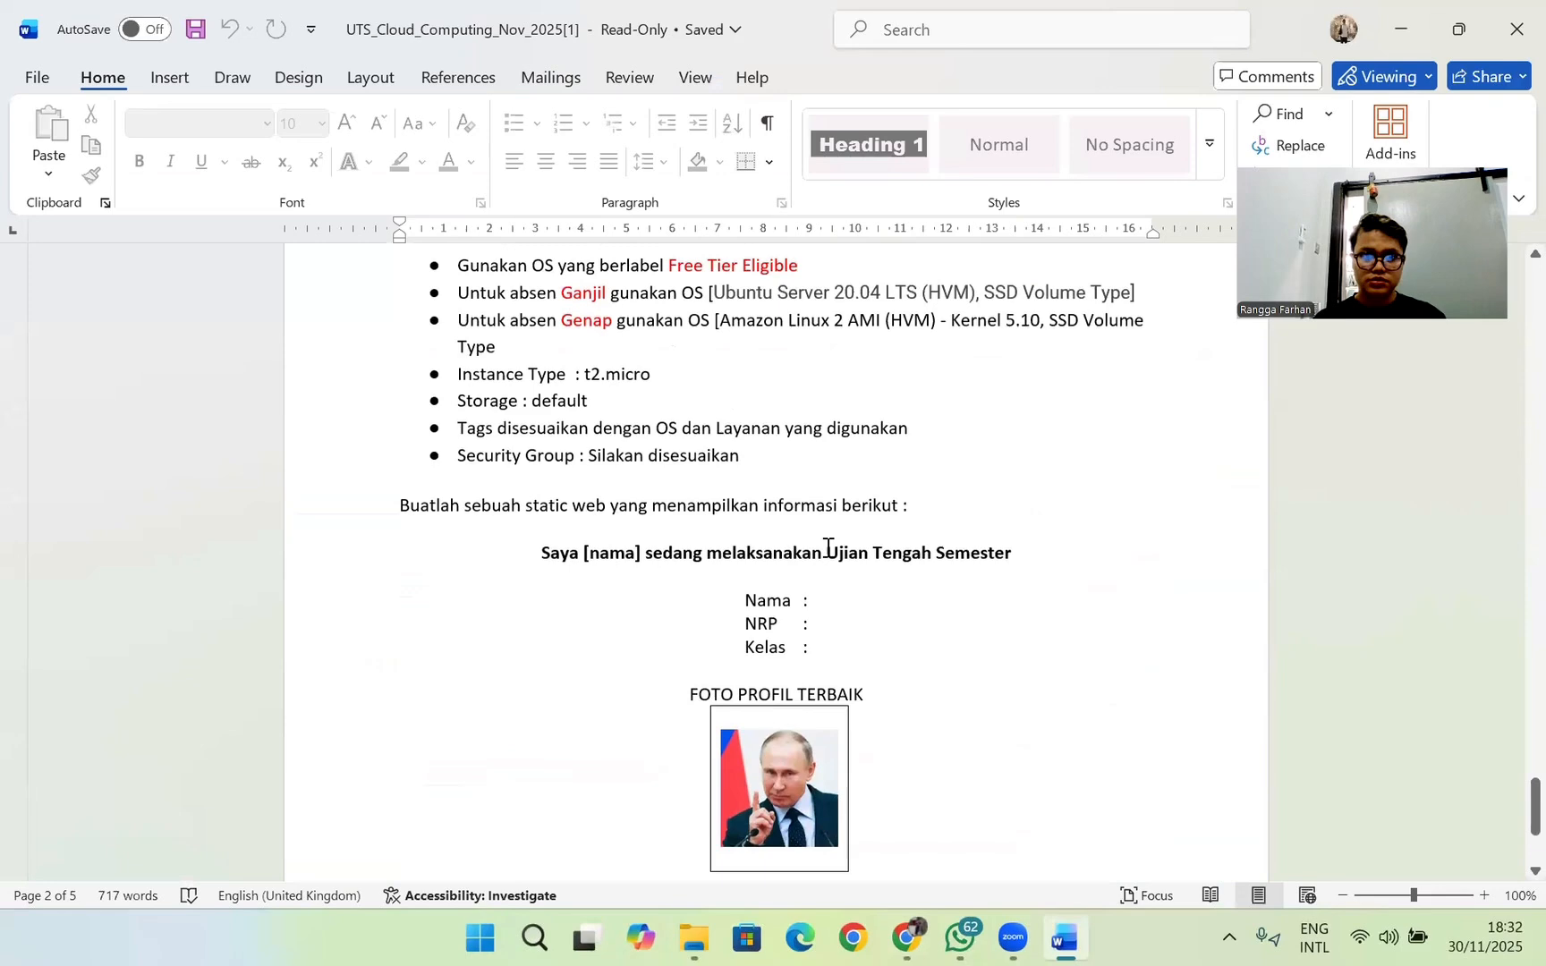
scroll(828, 548, "up", 3)
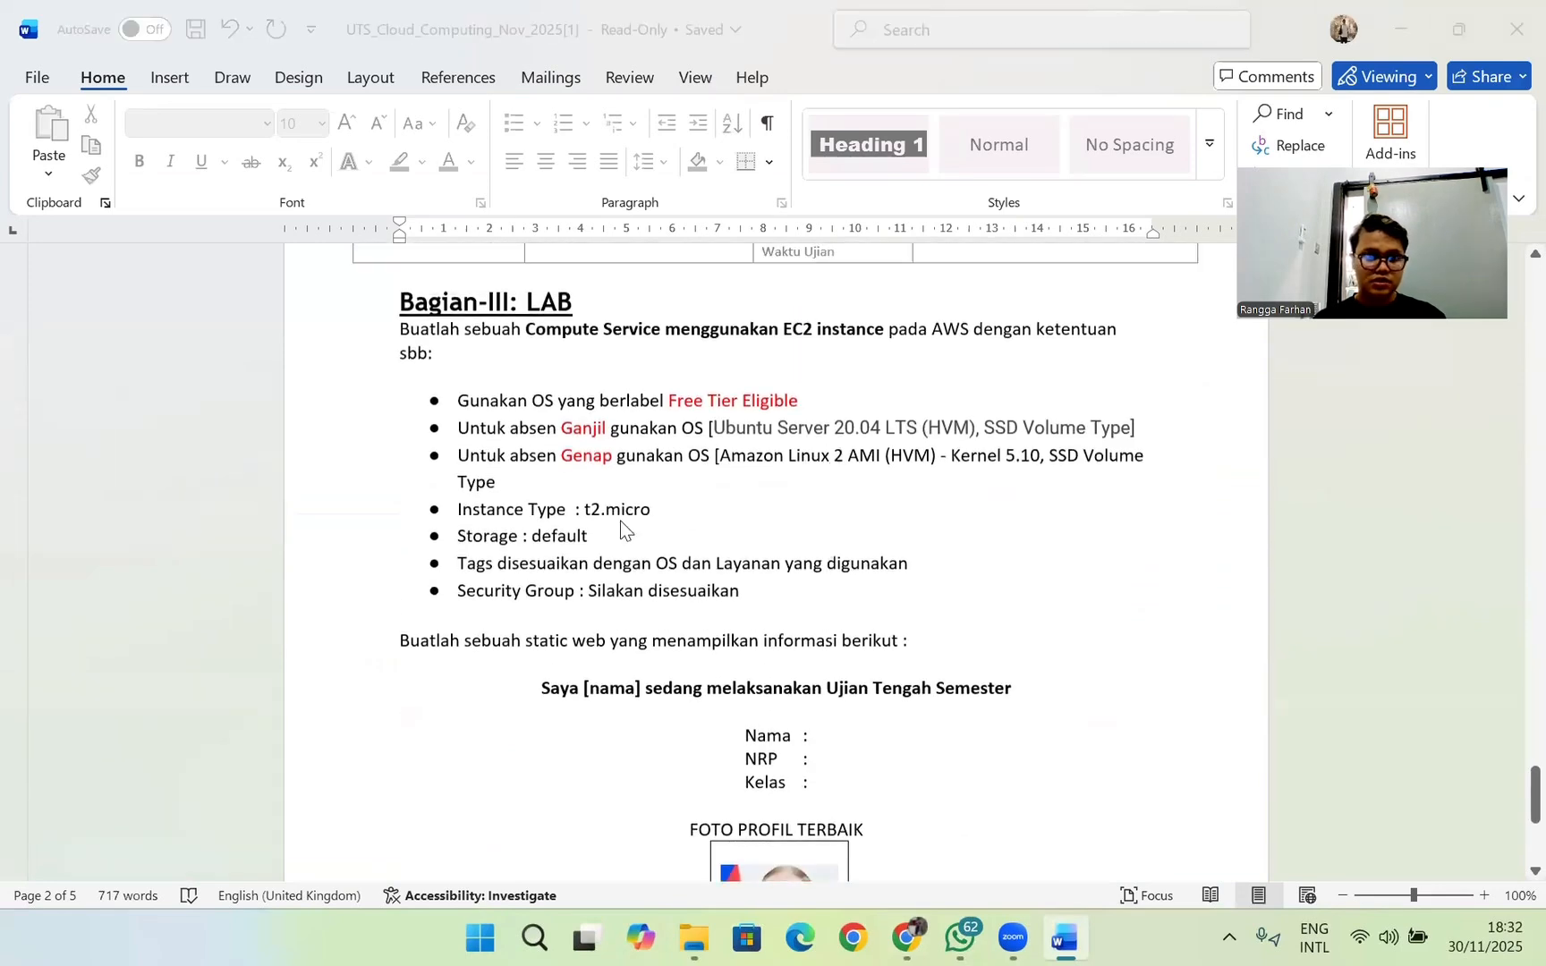
Step: Return to the AWS launch form and look through the available Amazon Linux machine images for the required one
key("alt+Tab")
scroll(315, 517, "down", 6)
scroll(318, 496, "up", 3)
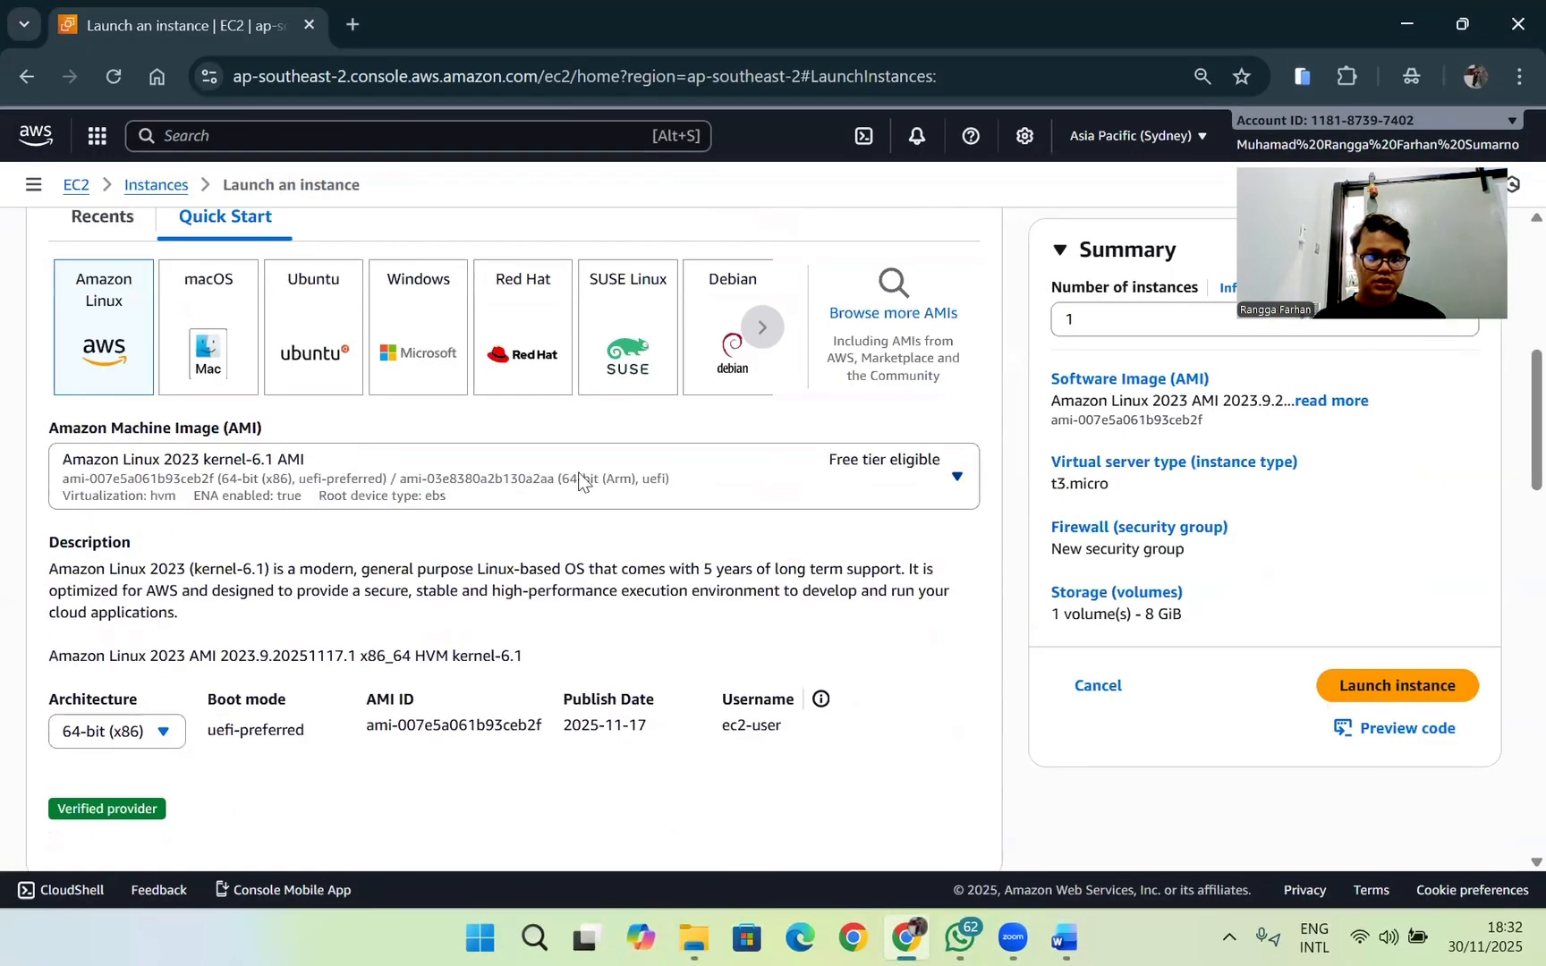
left_click(942, 475)
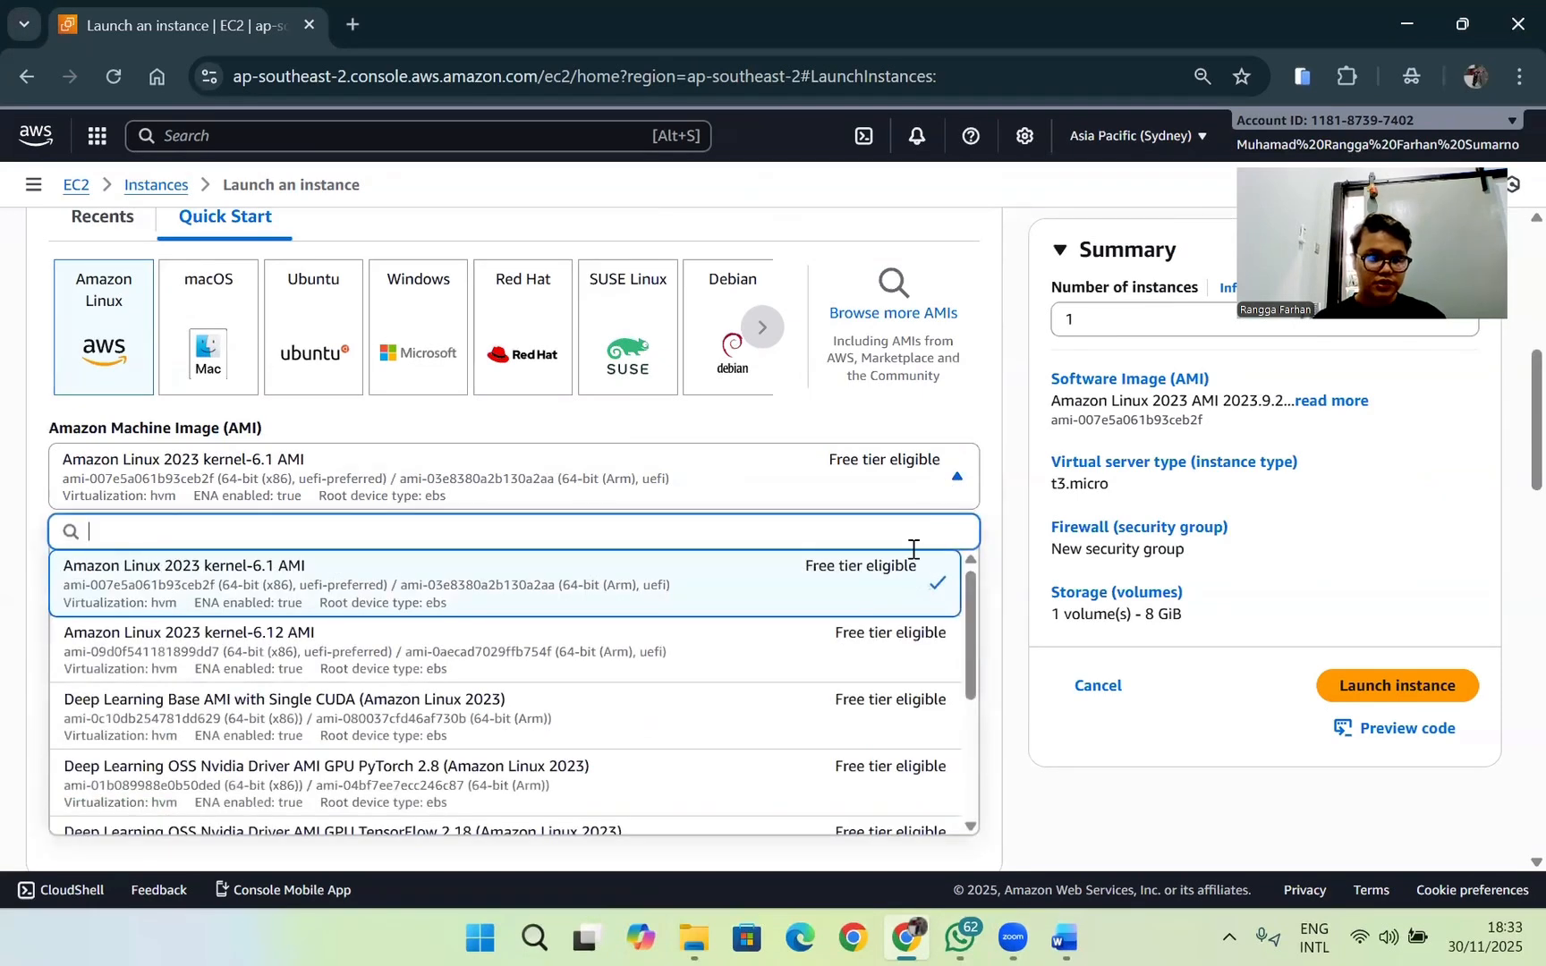
scroll(814, 662, "down", 3)
scroll(830, 662, "down", 3)
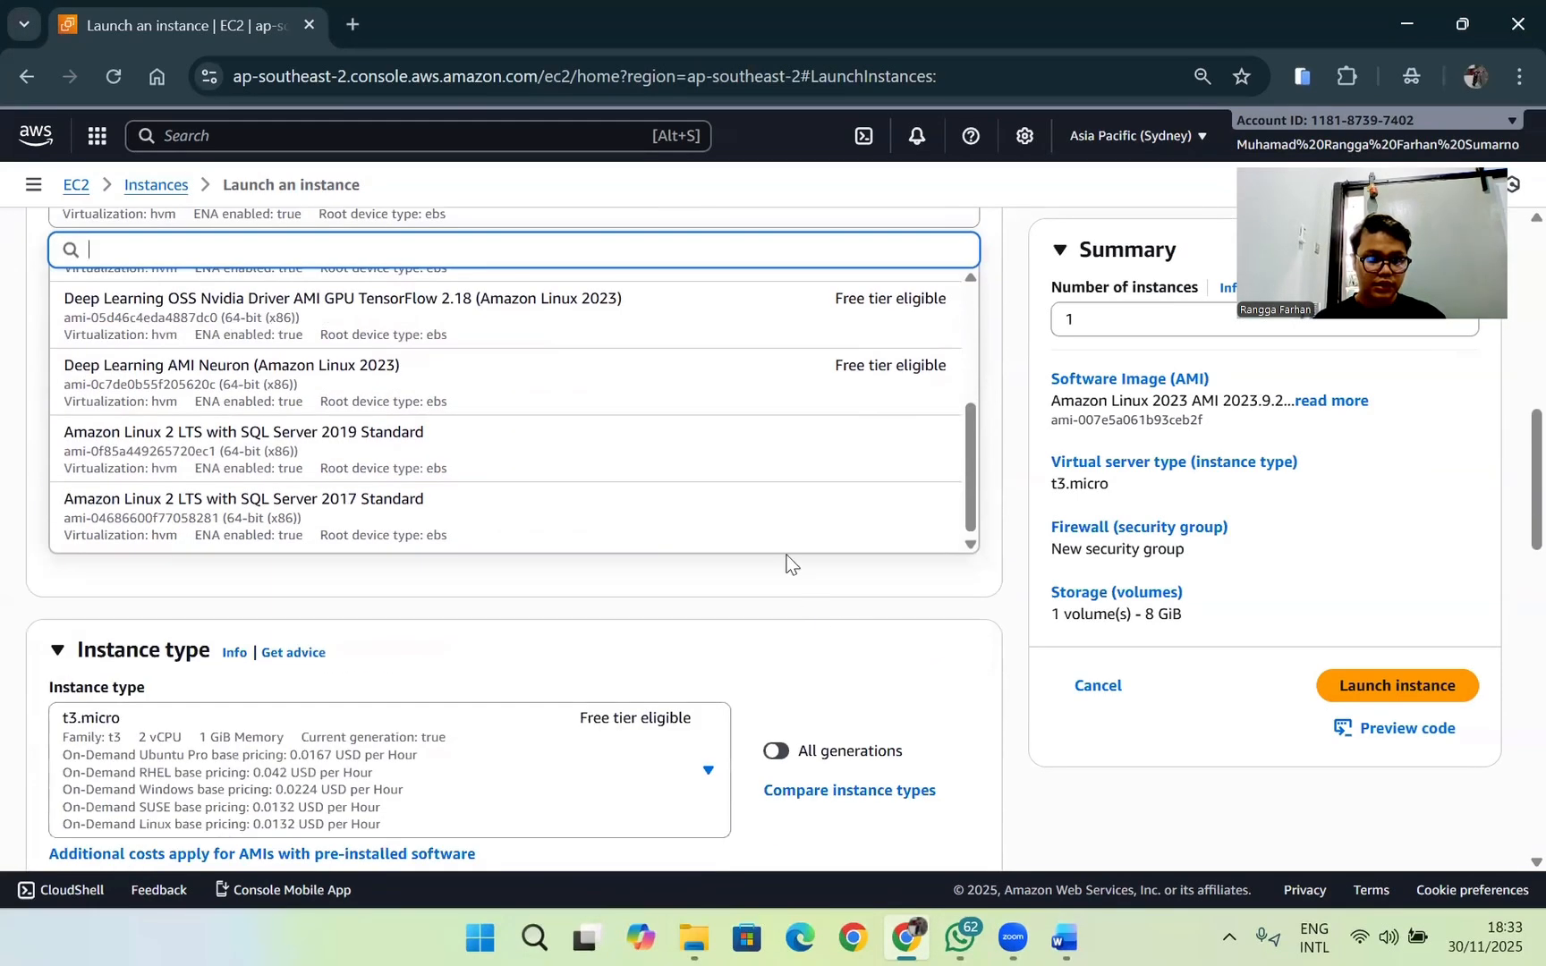
scroll(804, 594, "up", 8)
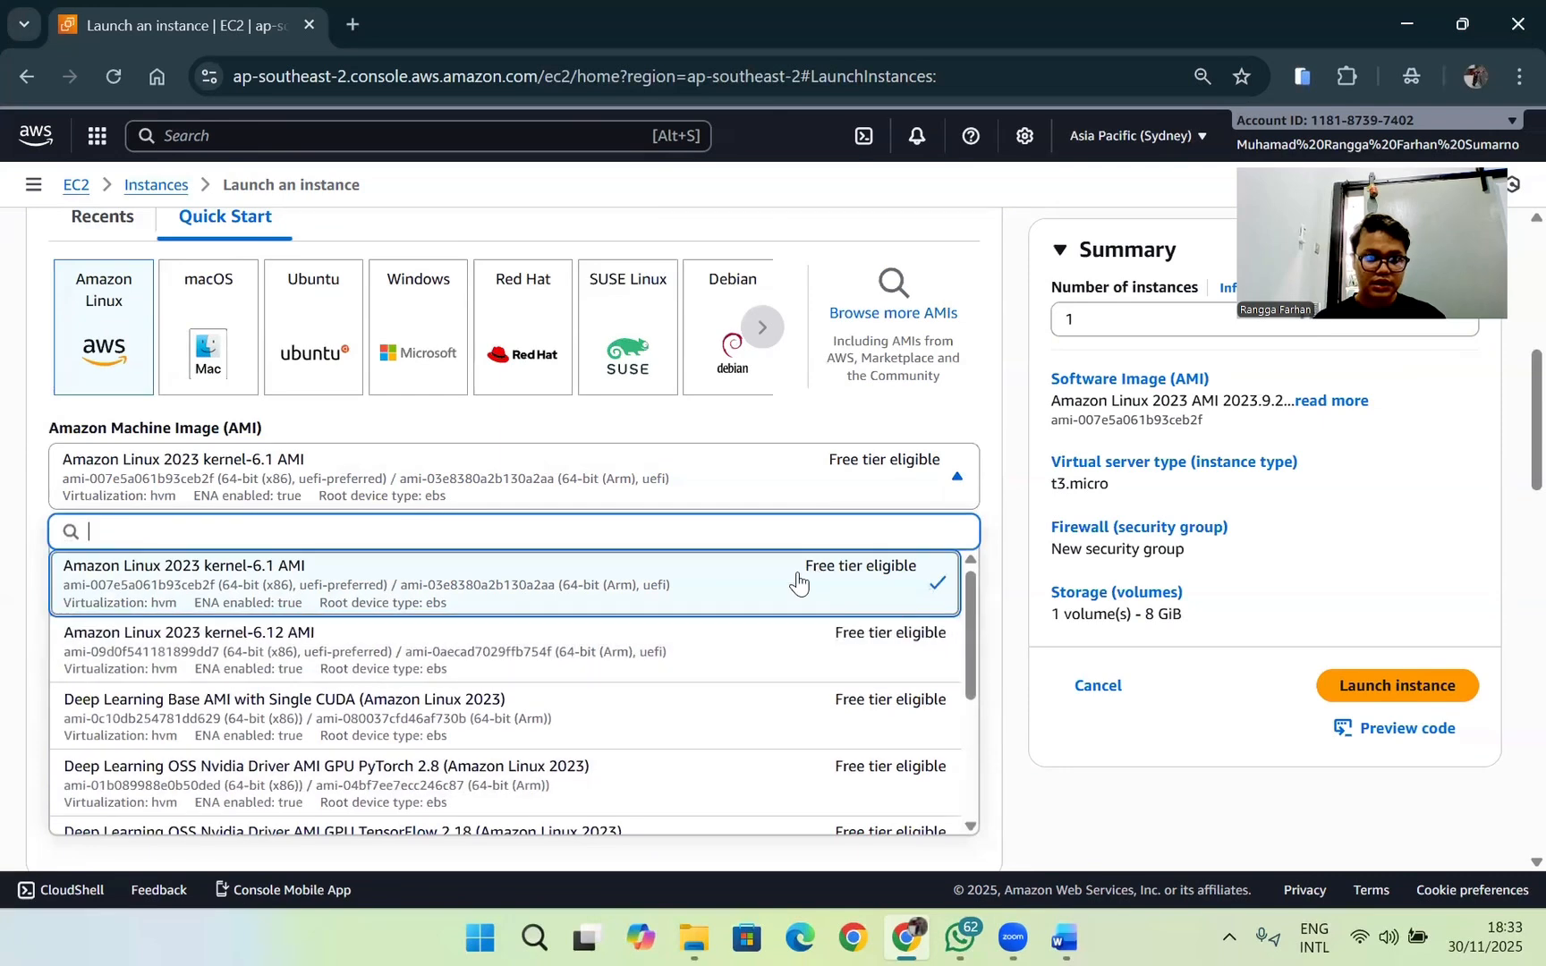
left_click(1063, 771)
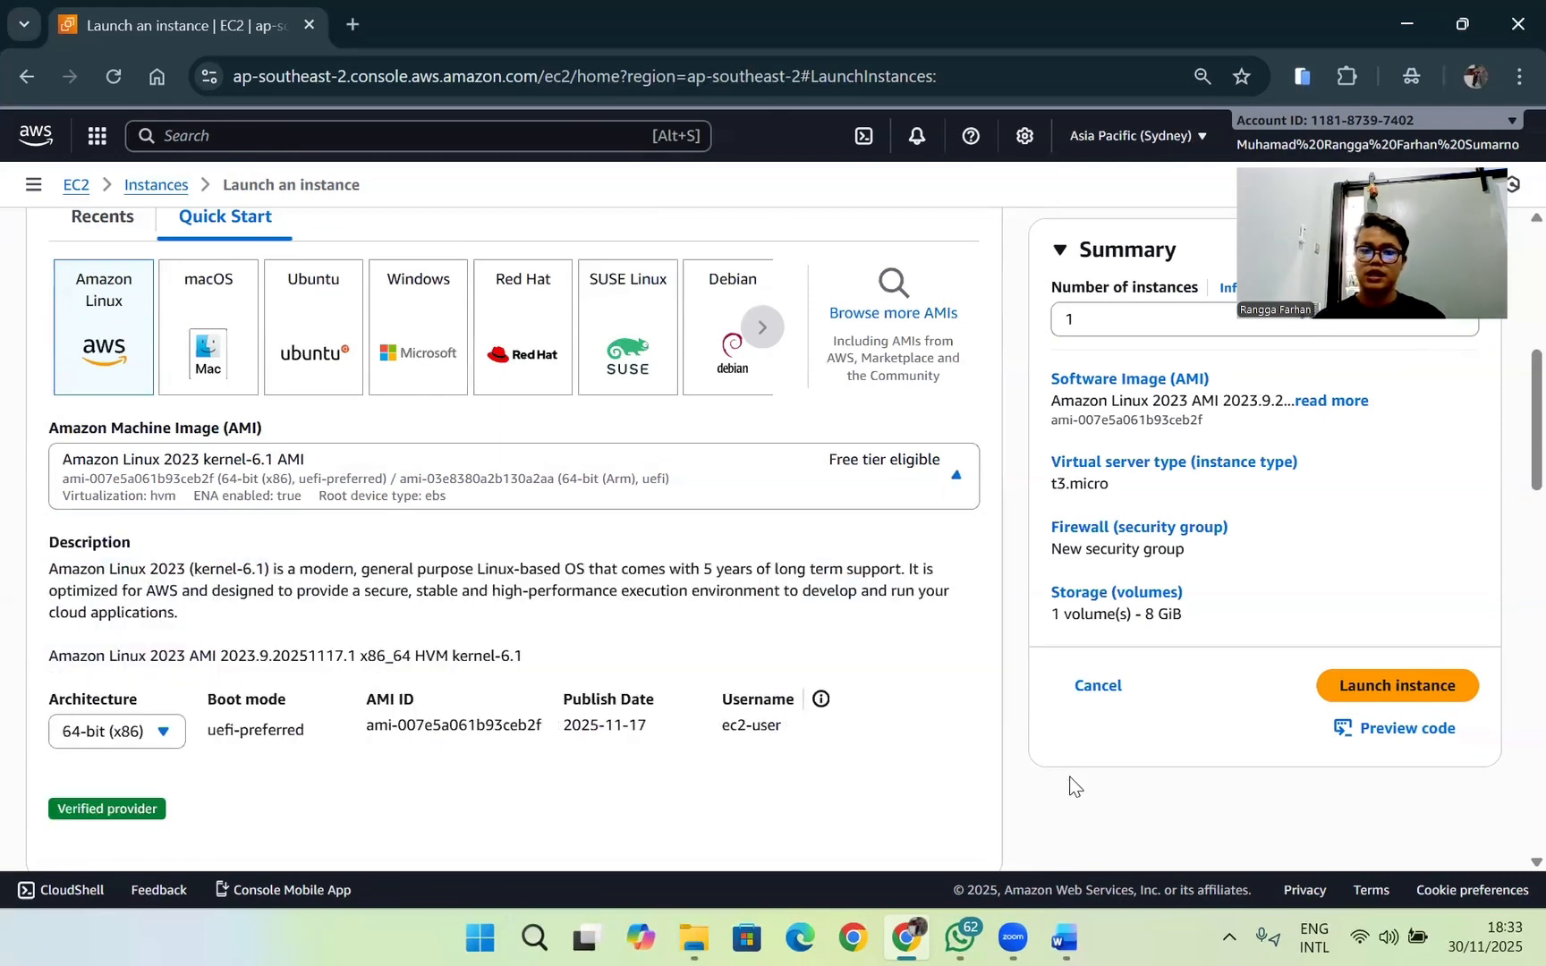
scroll(864, 506, "up", 3)
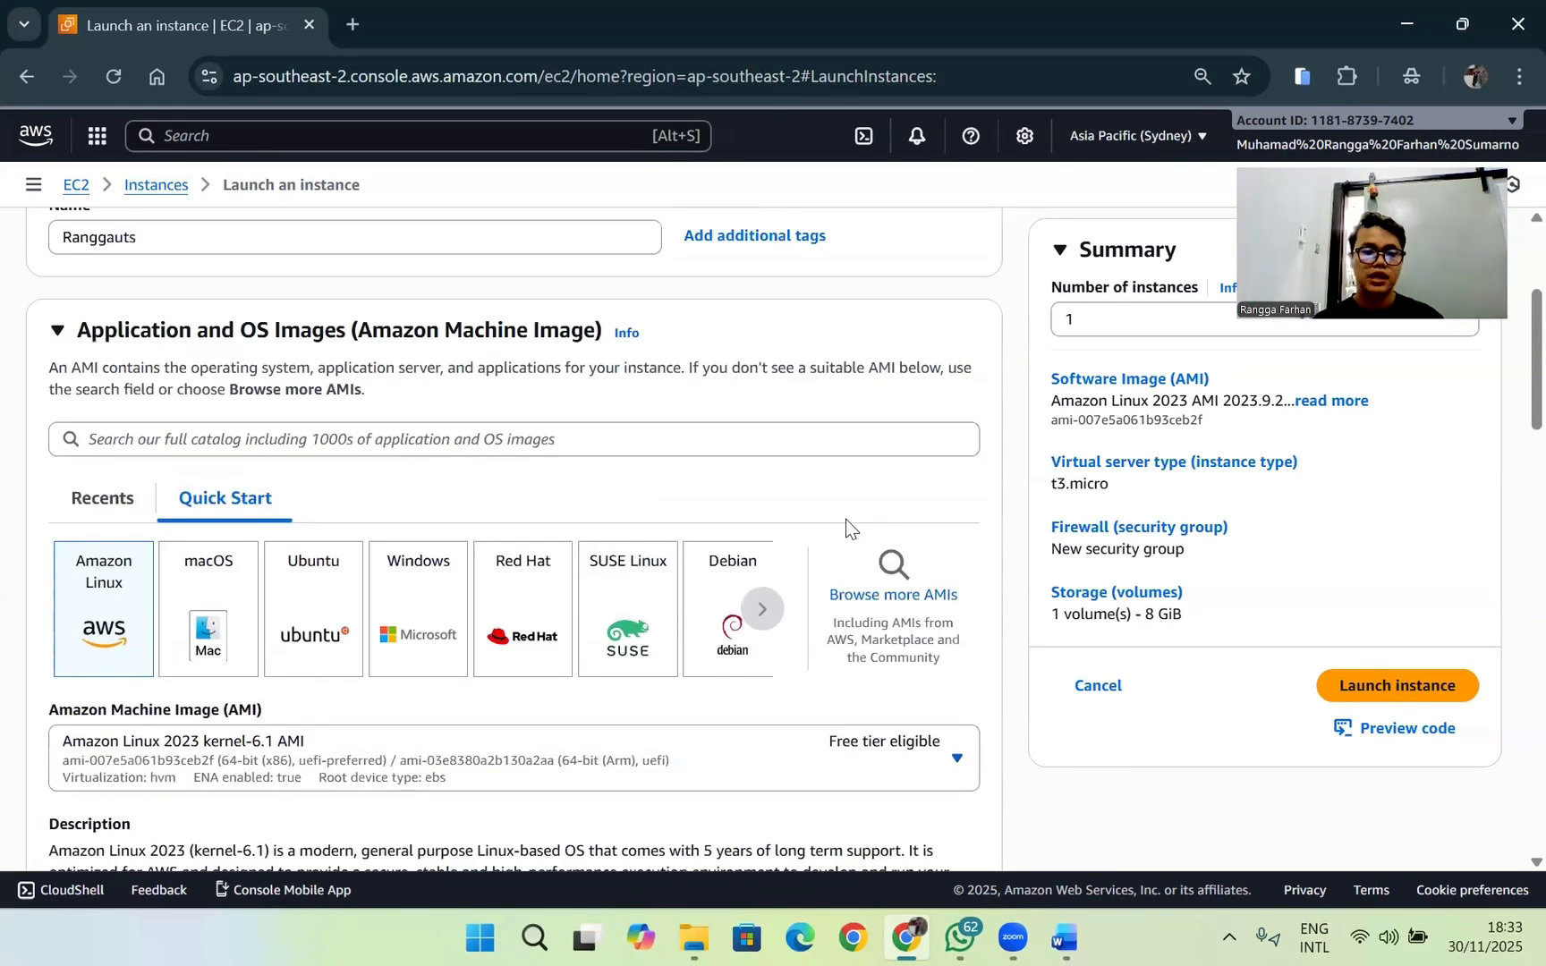
scroll(834, 515, "down", 7)
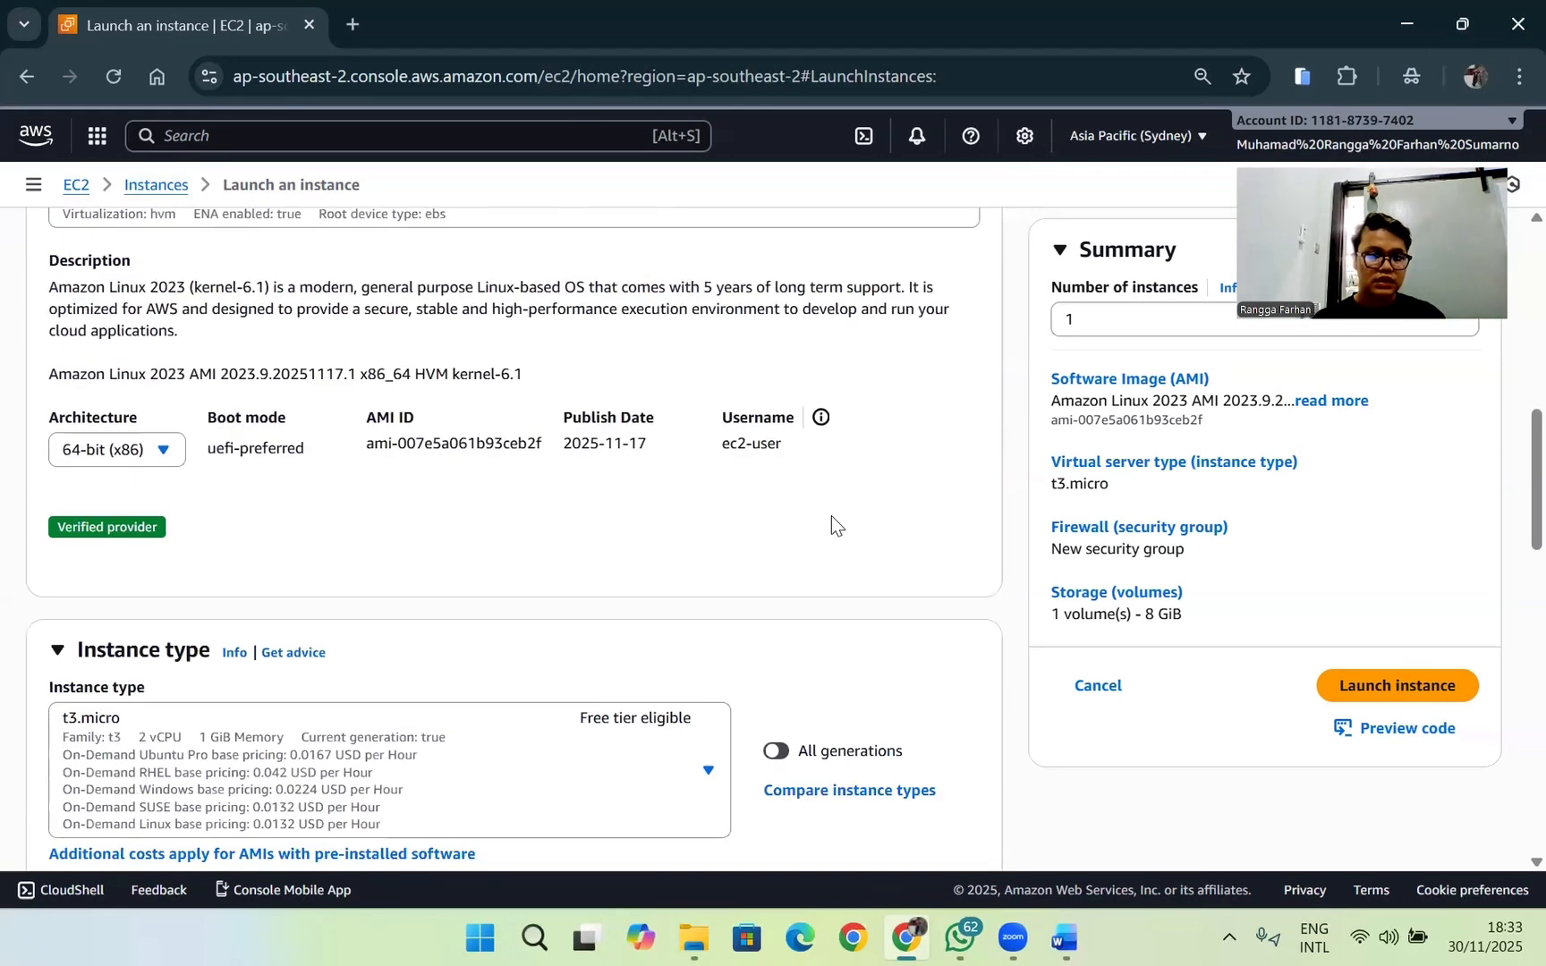
Step: Check the instance type required by the exam document and look for t2.micro among the instance types offered in AWS
scroll(831, 516, "down", 3)
key("alt+Tab")
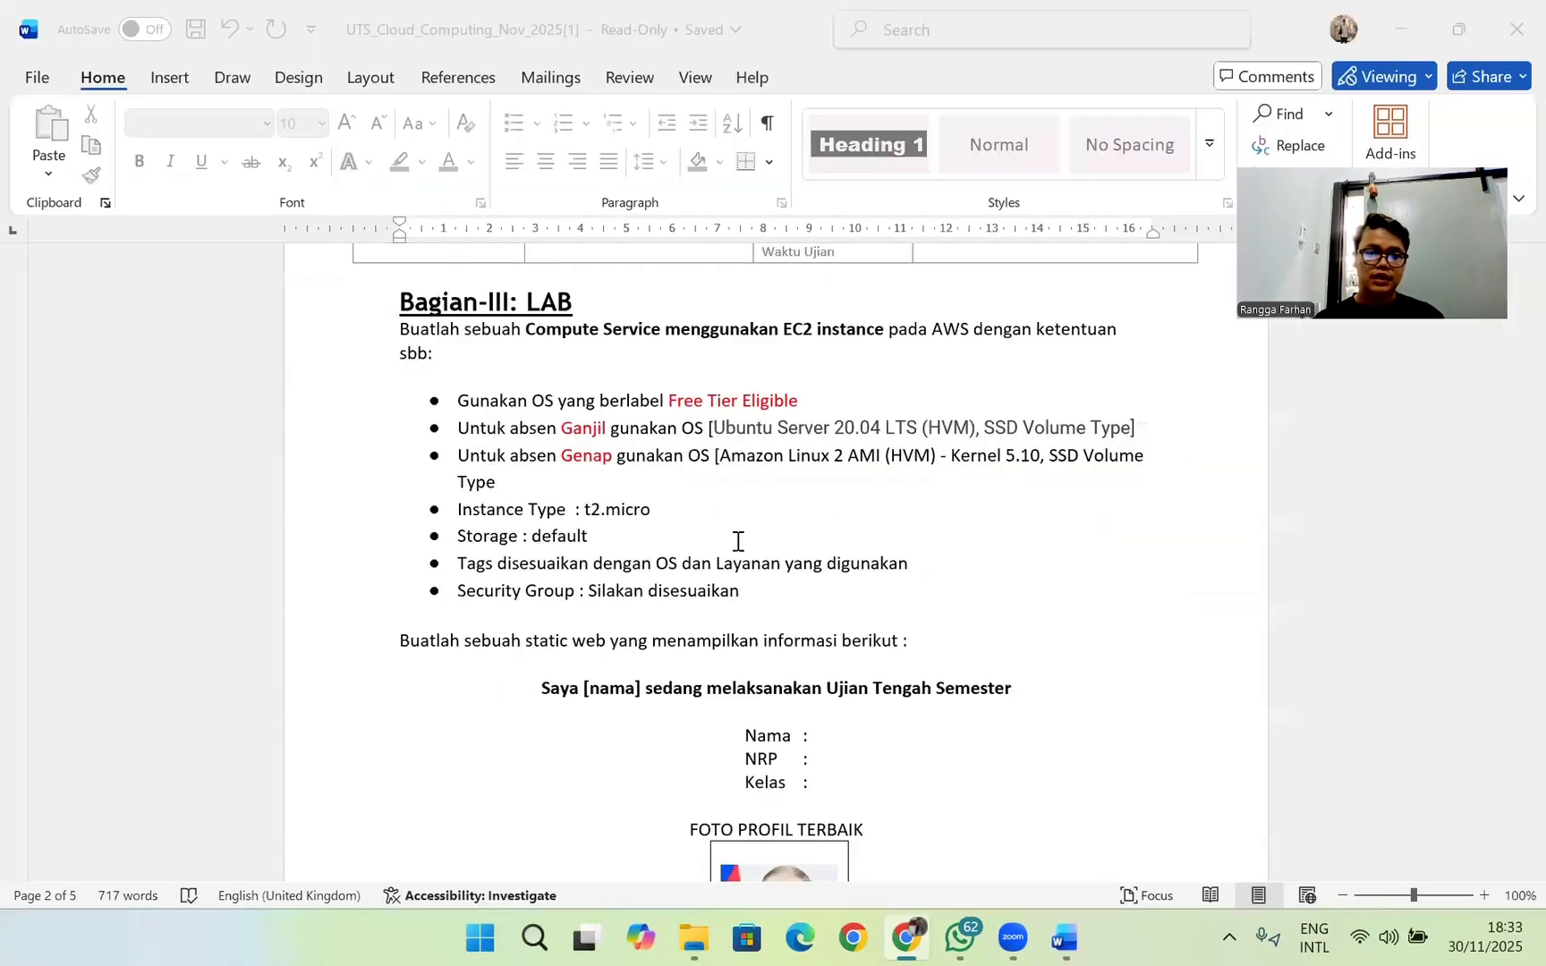
key("alt+Tab")
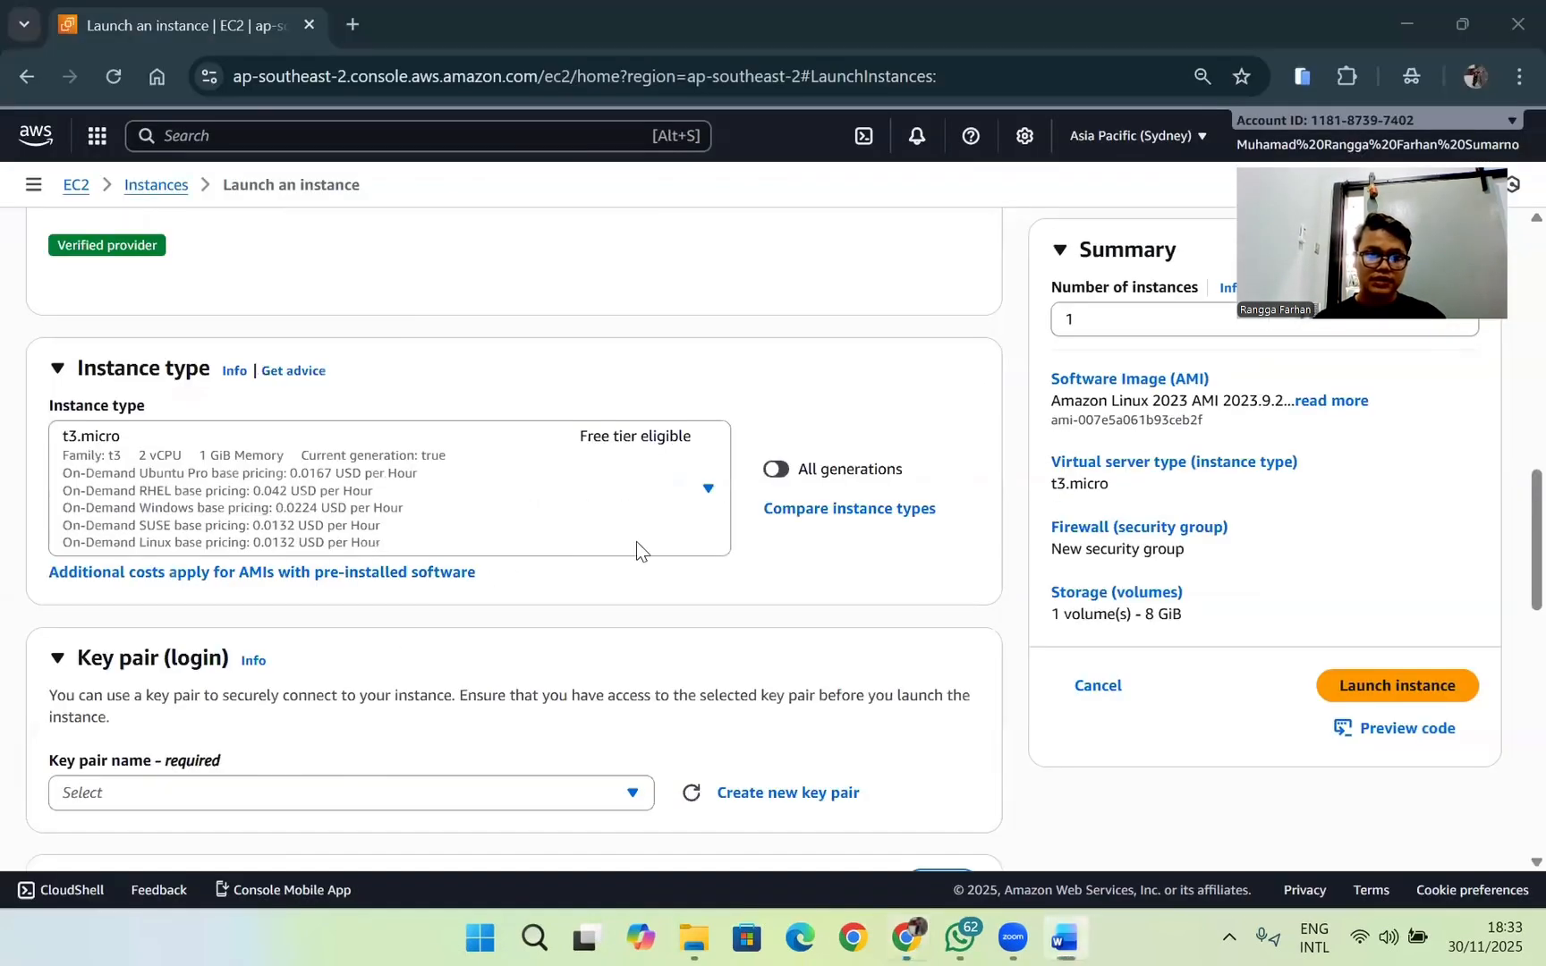
left_click(707, 491)
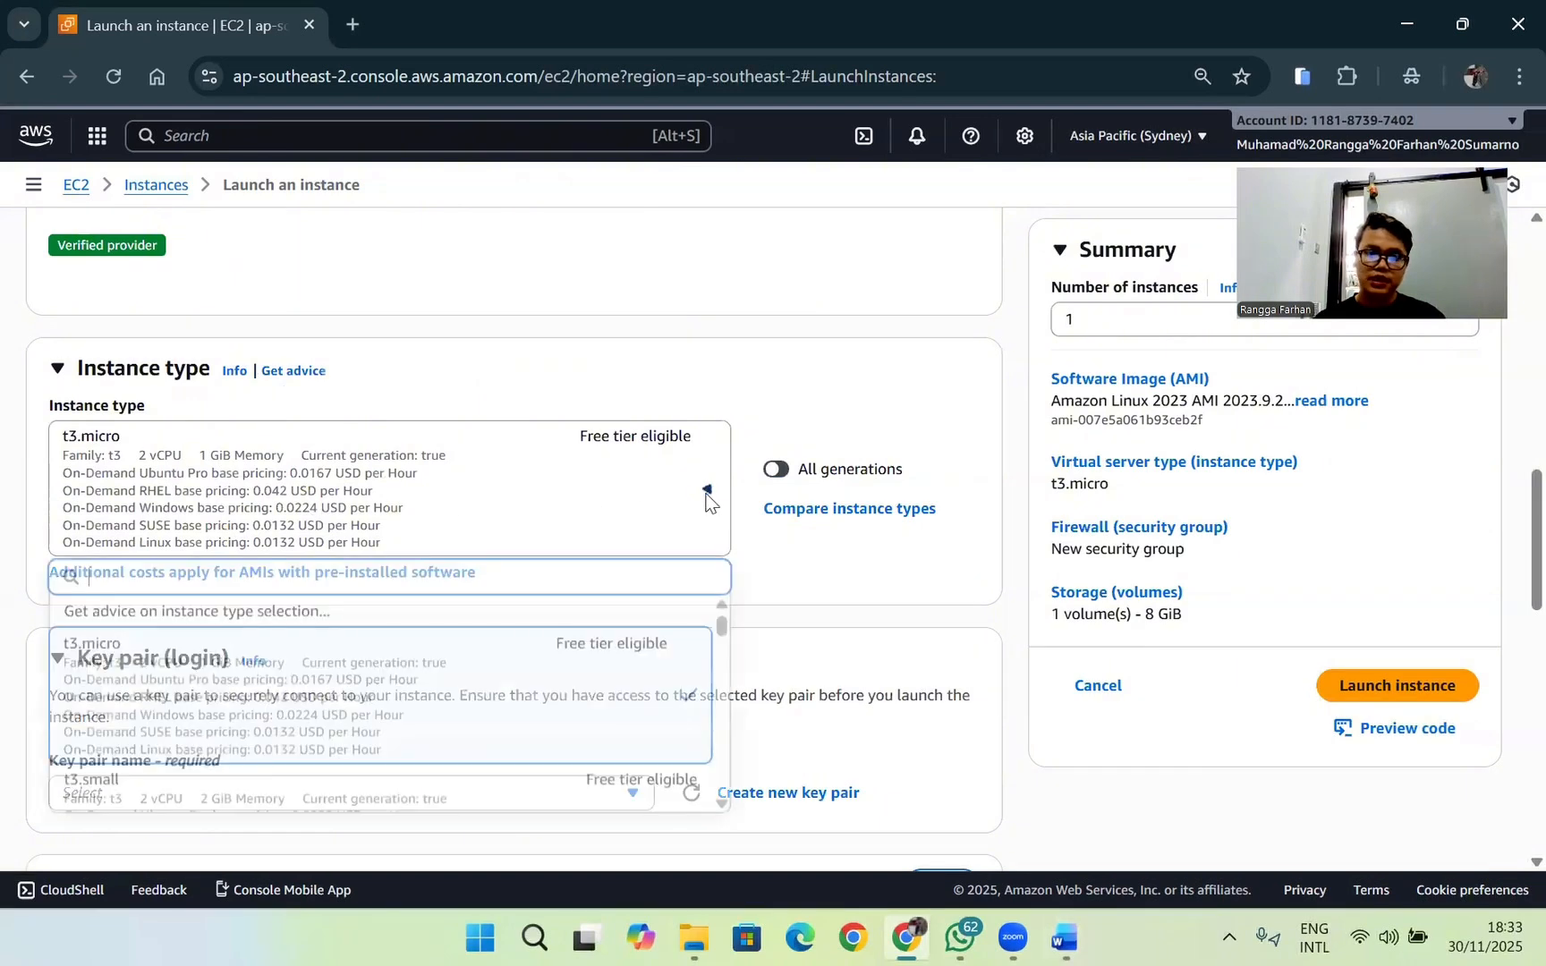
scroll(512, 680, "down", 5)
scroll(511, 676, "down", 3)
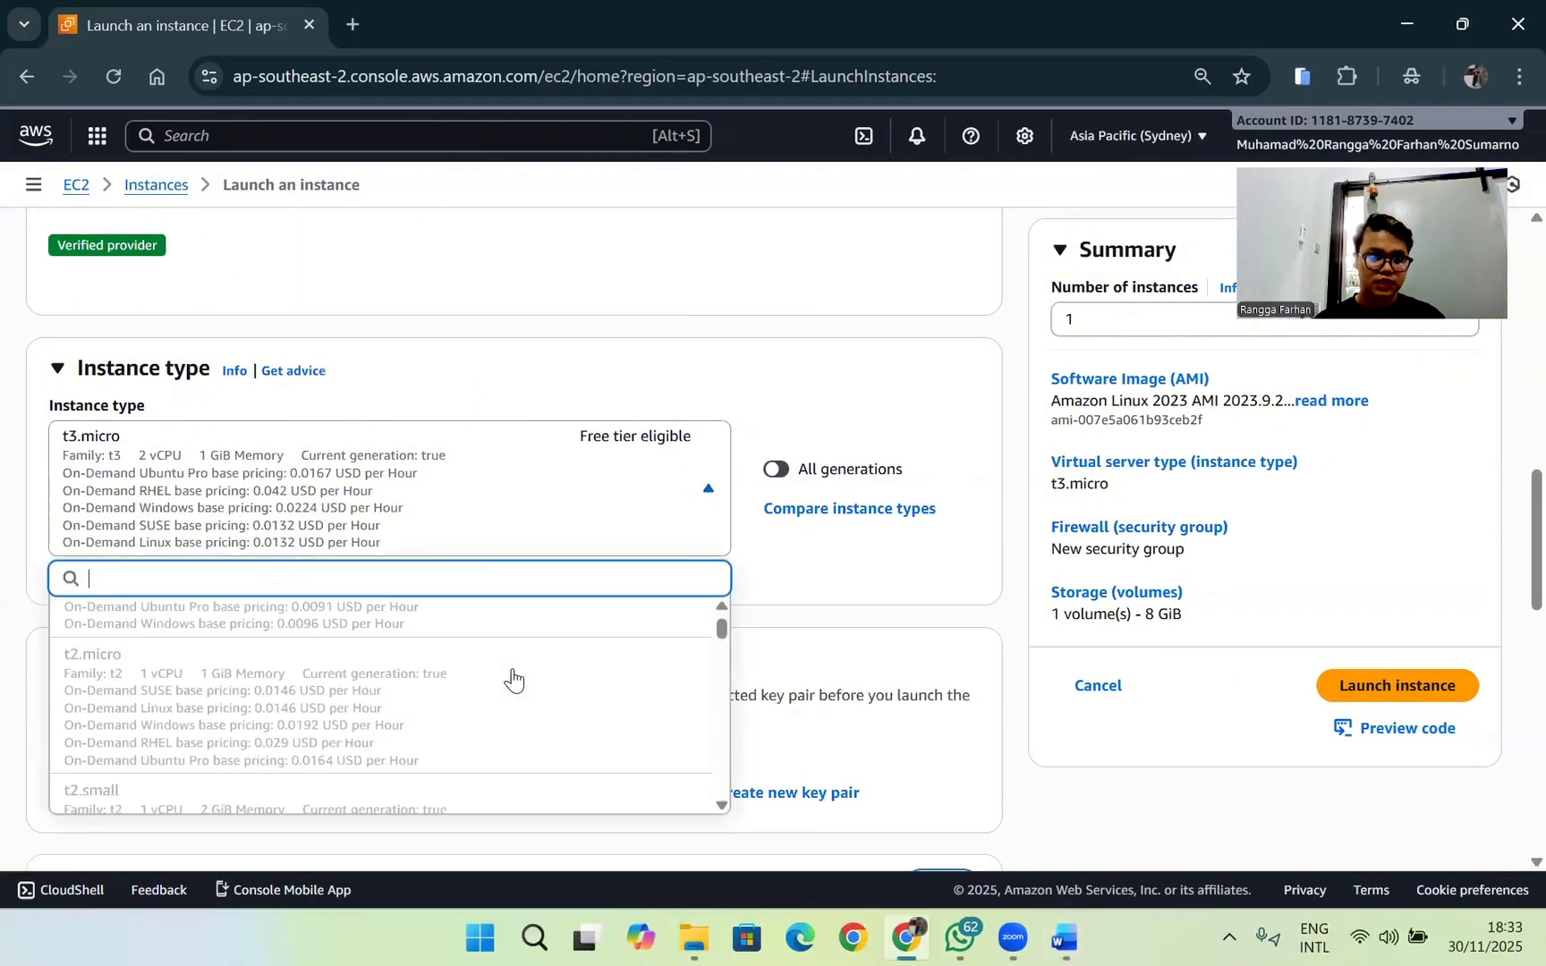
scroll(452, 671, "up", 1)
scroll(445, 715, "down", 5)
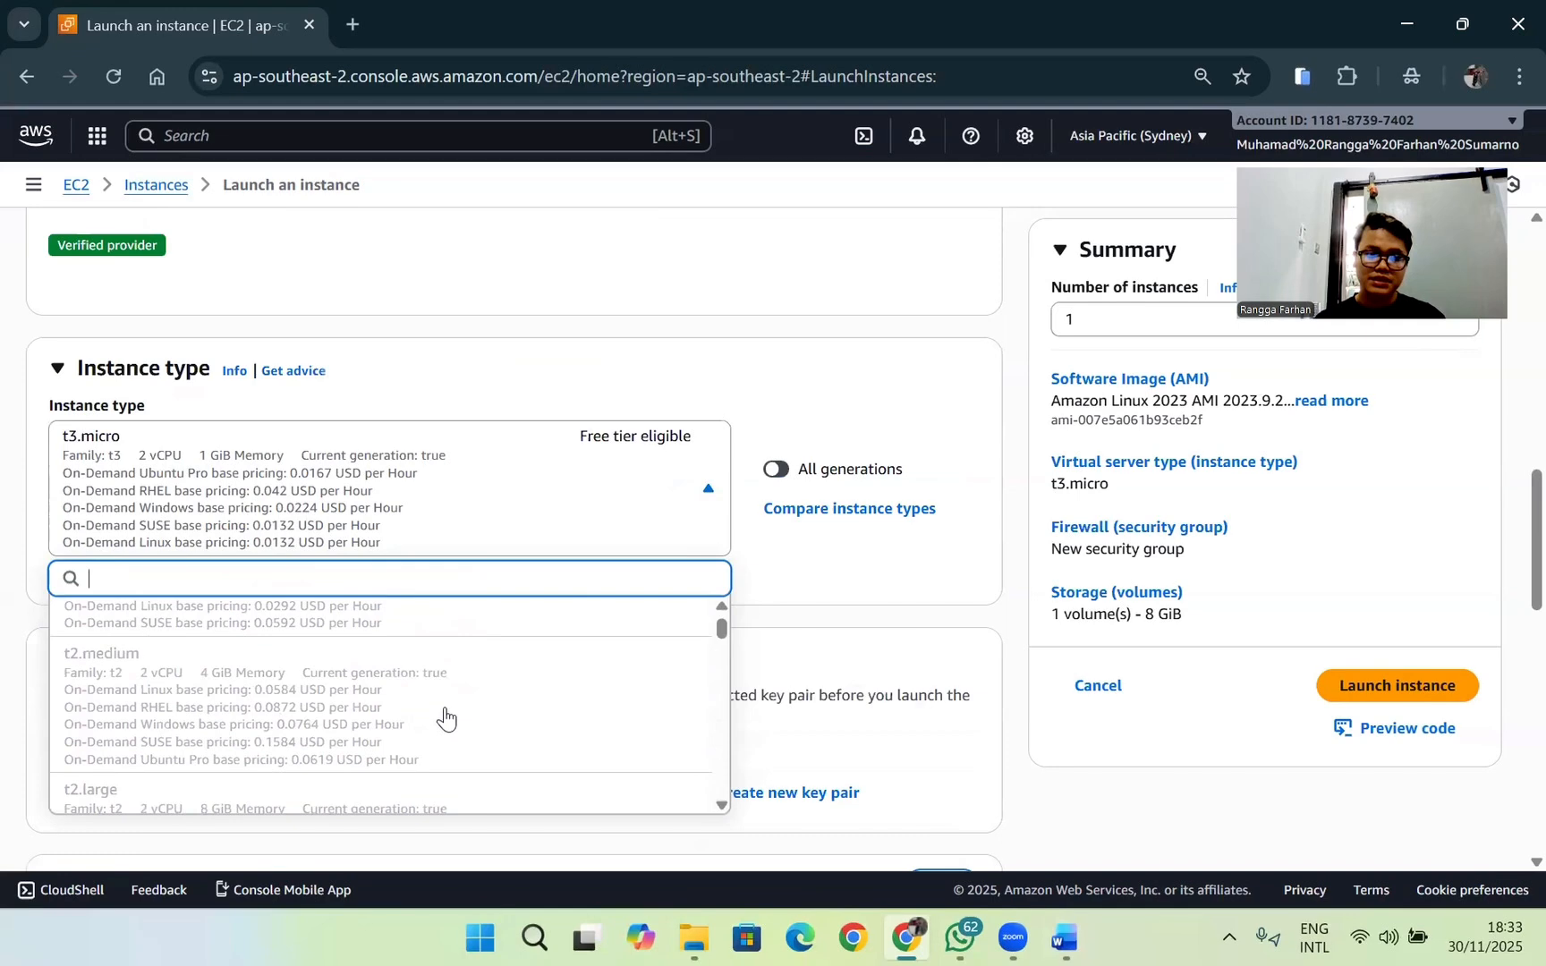
left_click(860, 400)
scroll(680, 462, "down", 3)
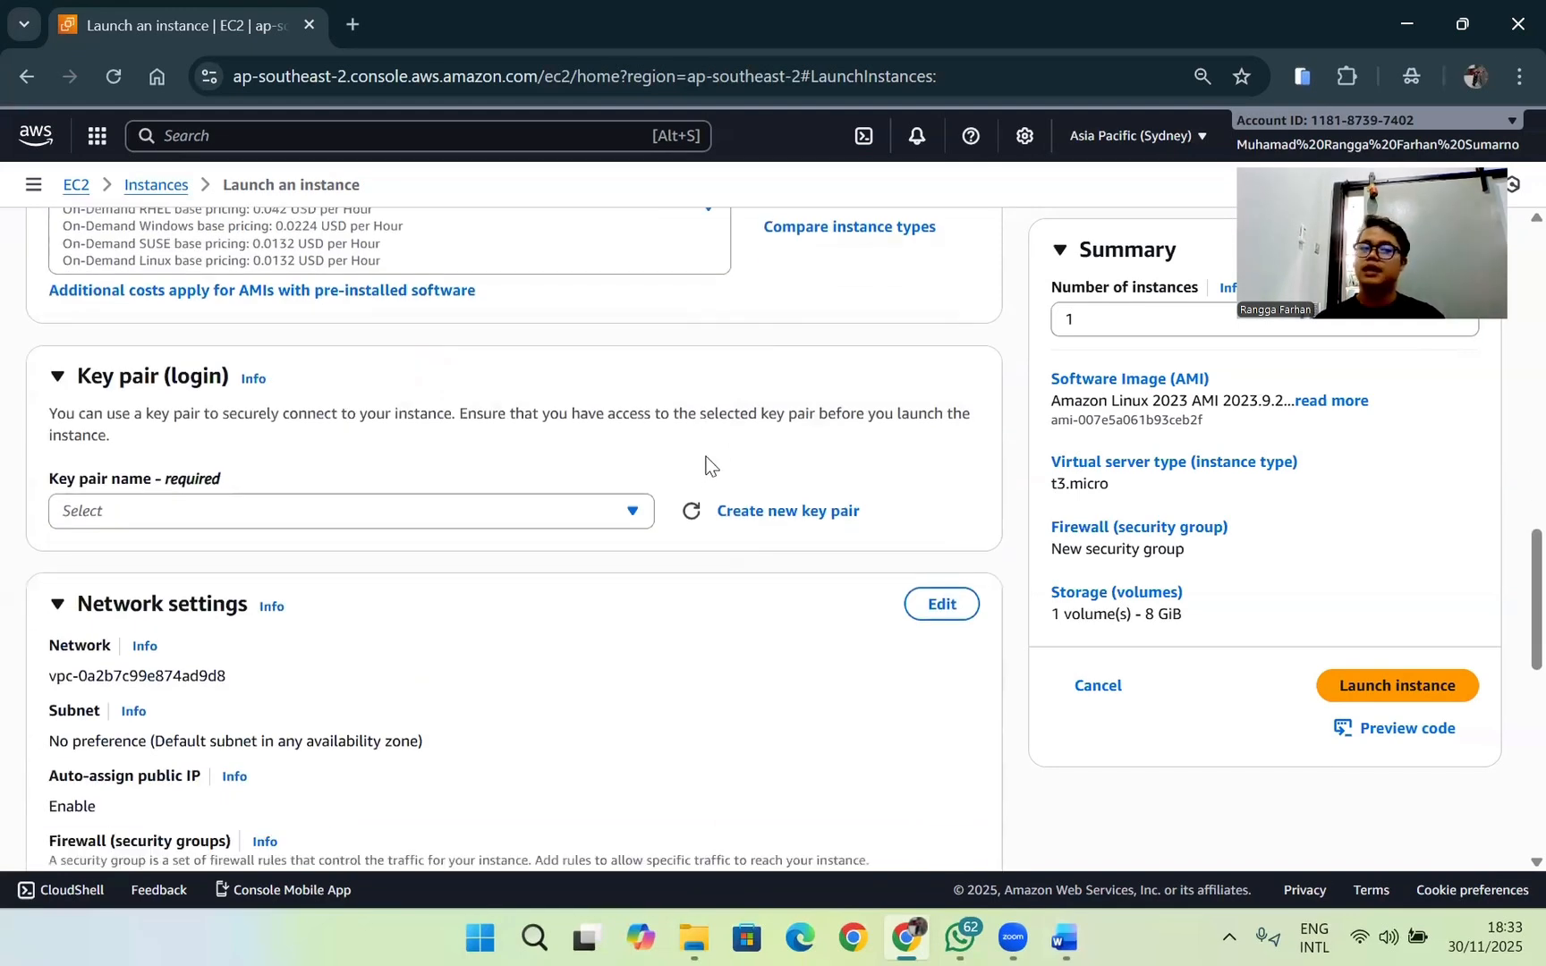
scroll(827, 416, "up", 3)
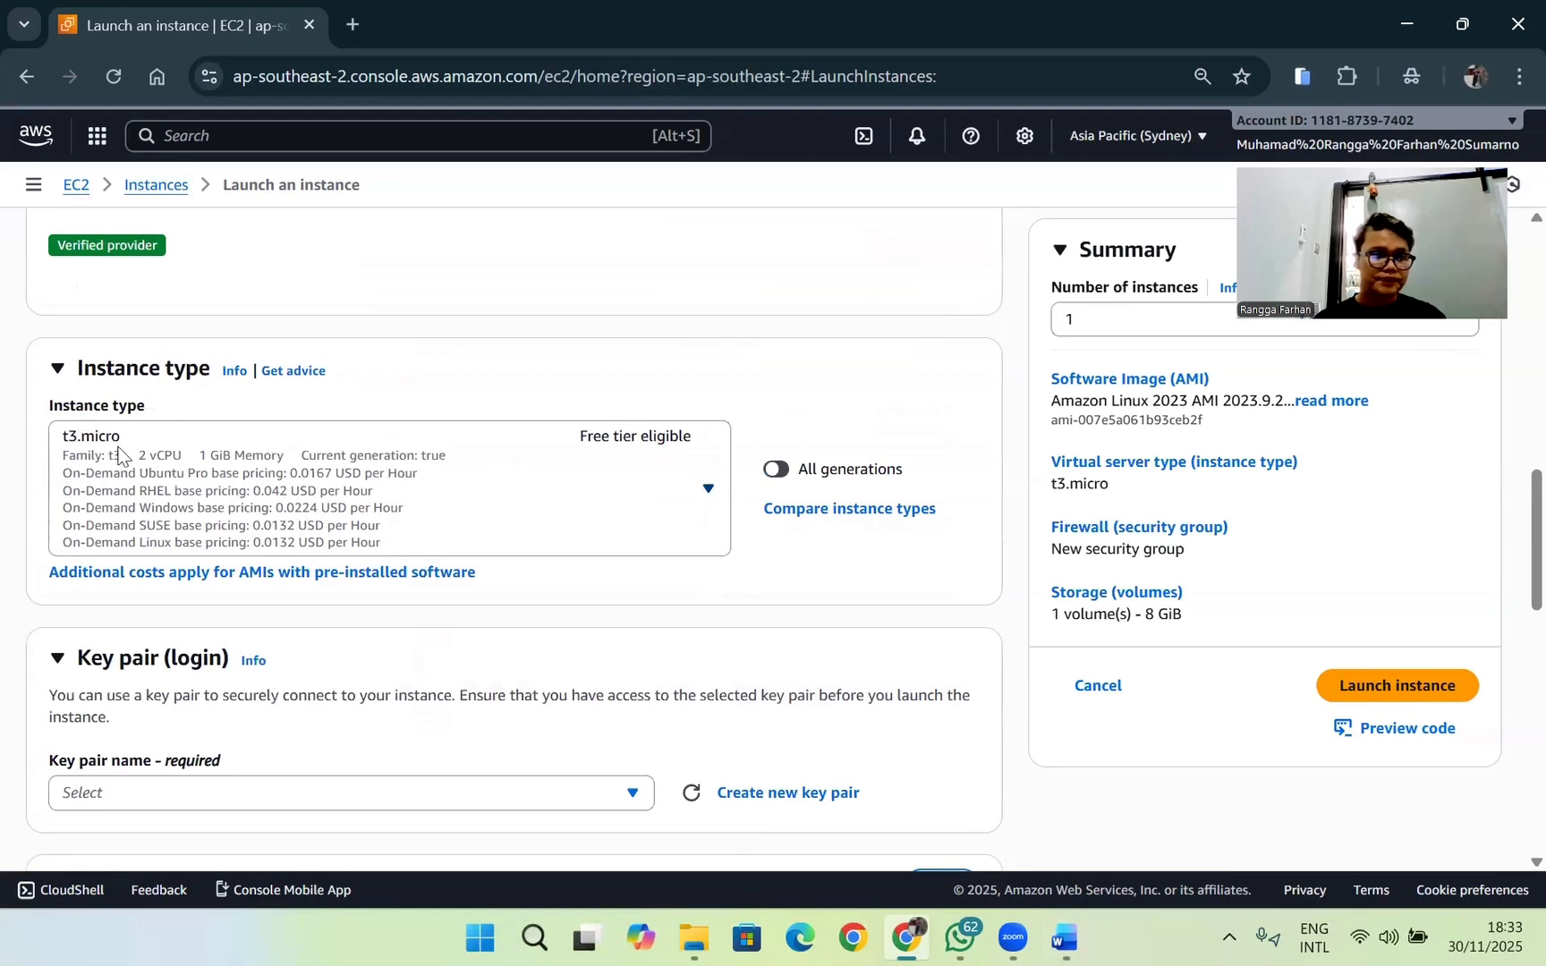
scroll(528, 454, "down", 3)
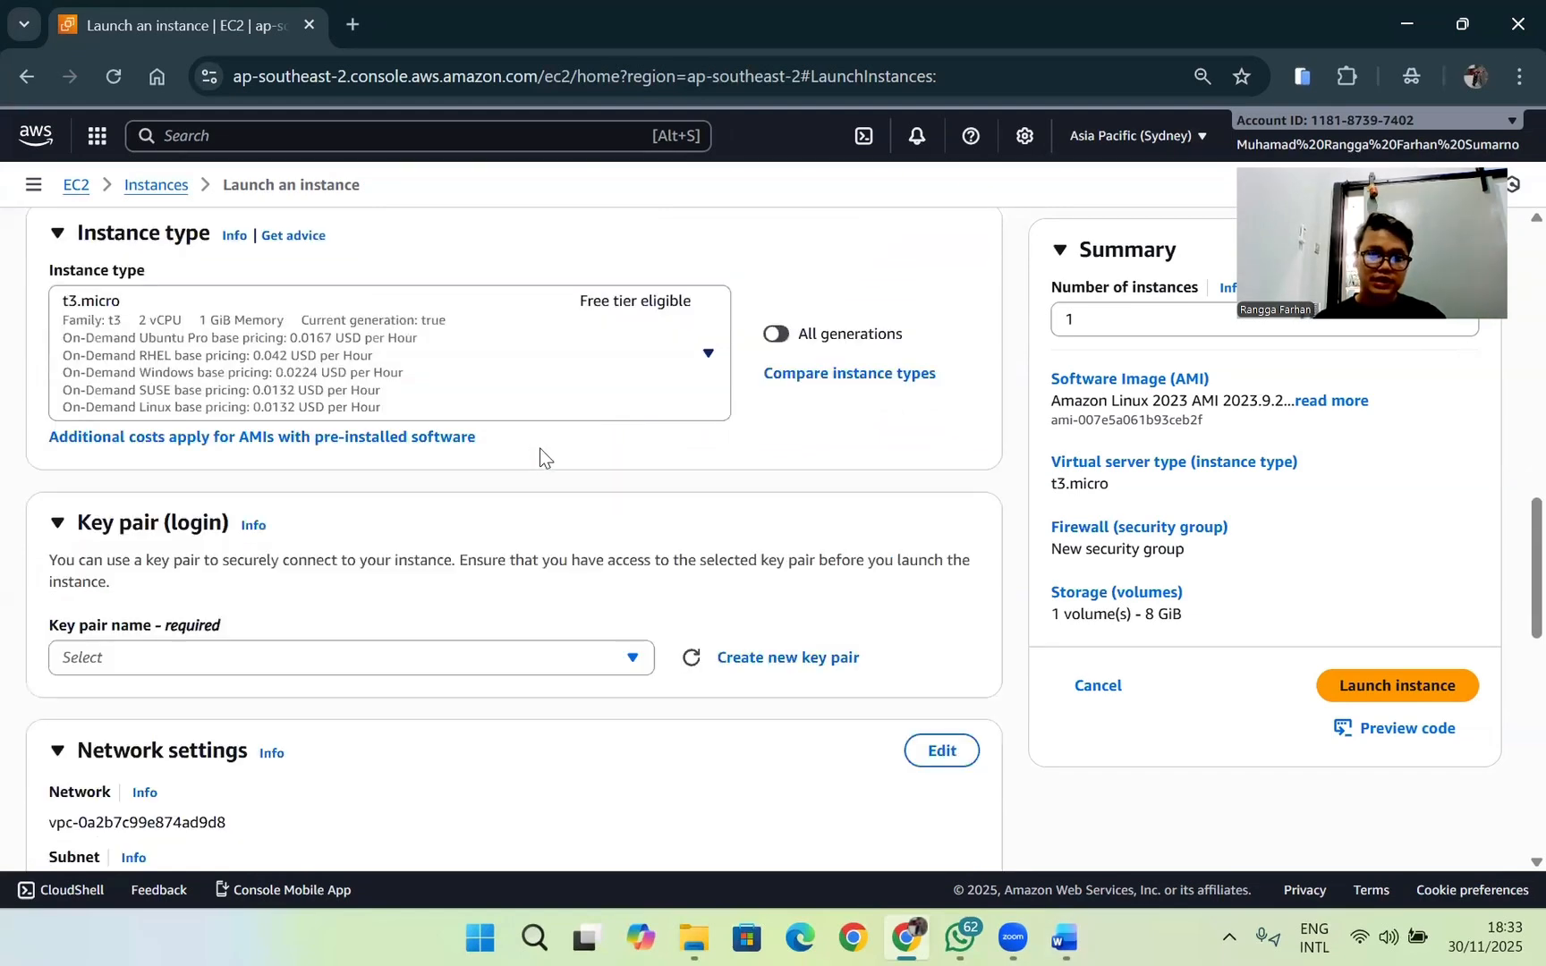
left_click(367, 515)
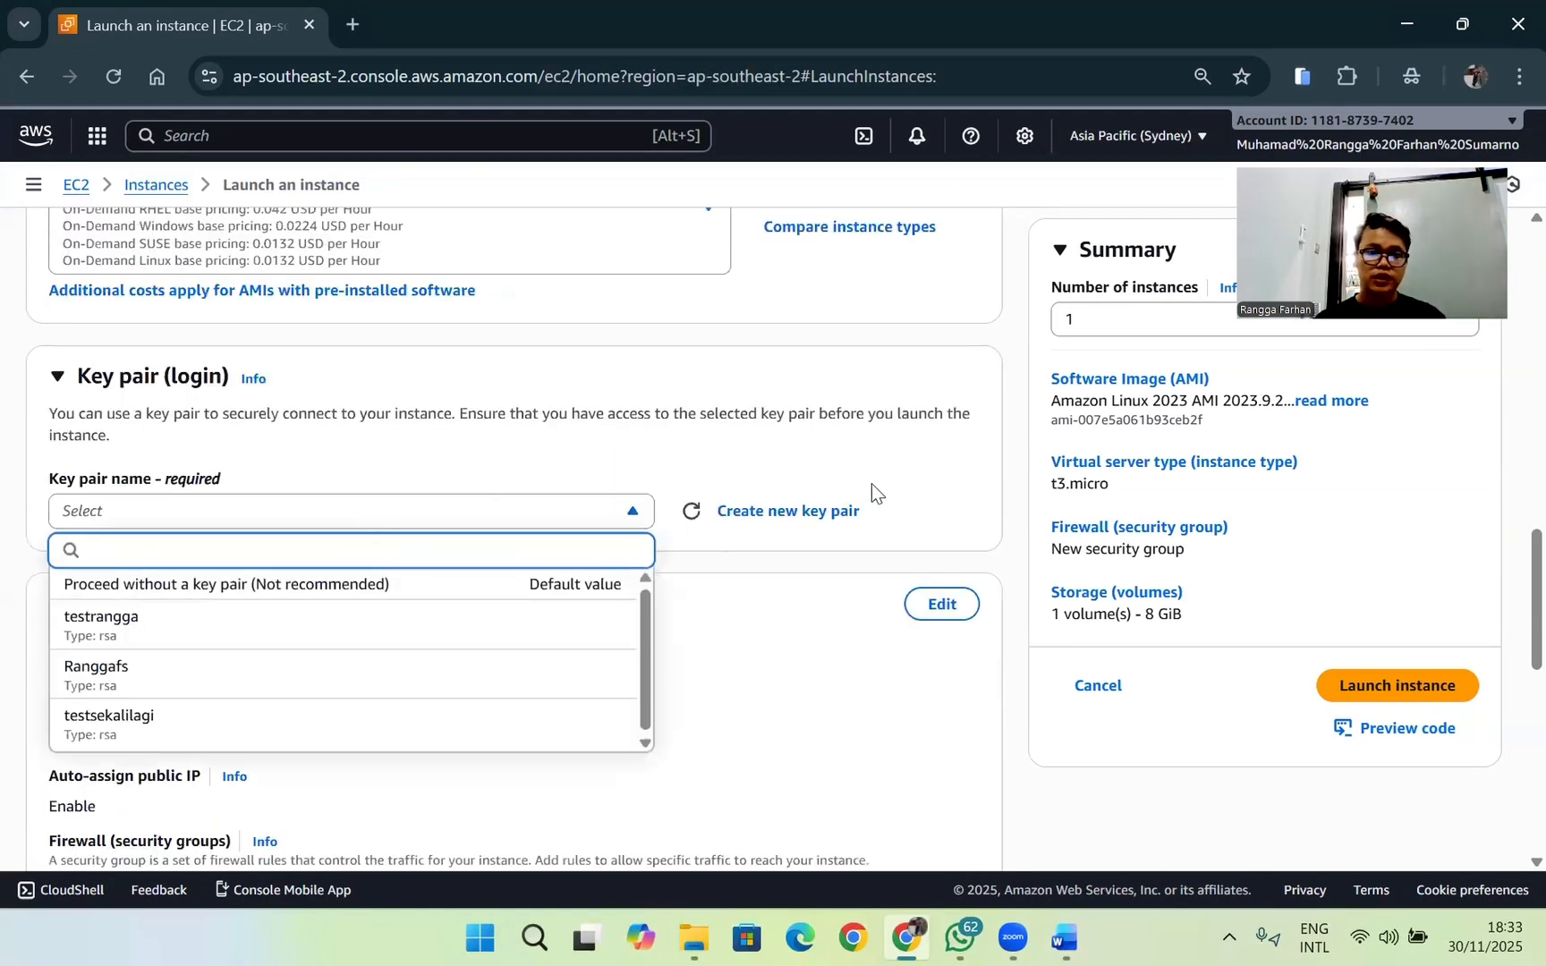
left_click(828, 512)
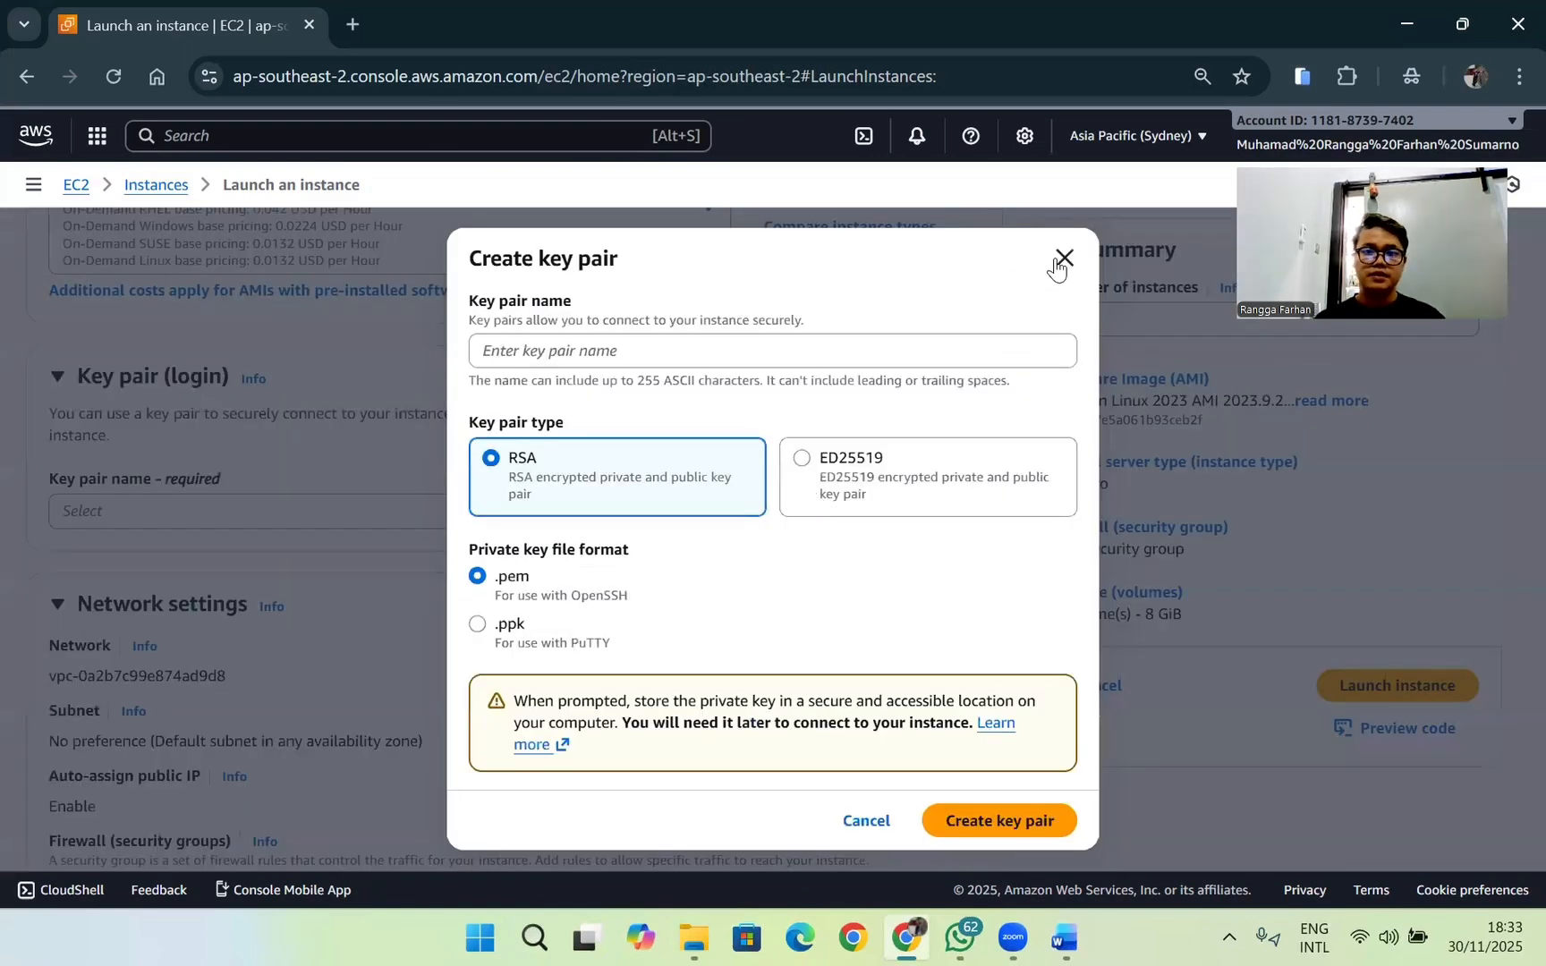
left_click(1060, 260)
left_click(465, 511)
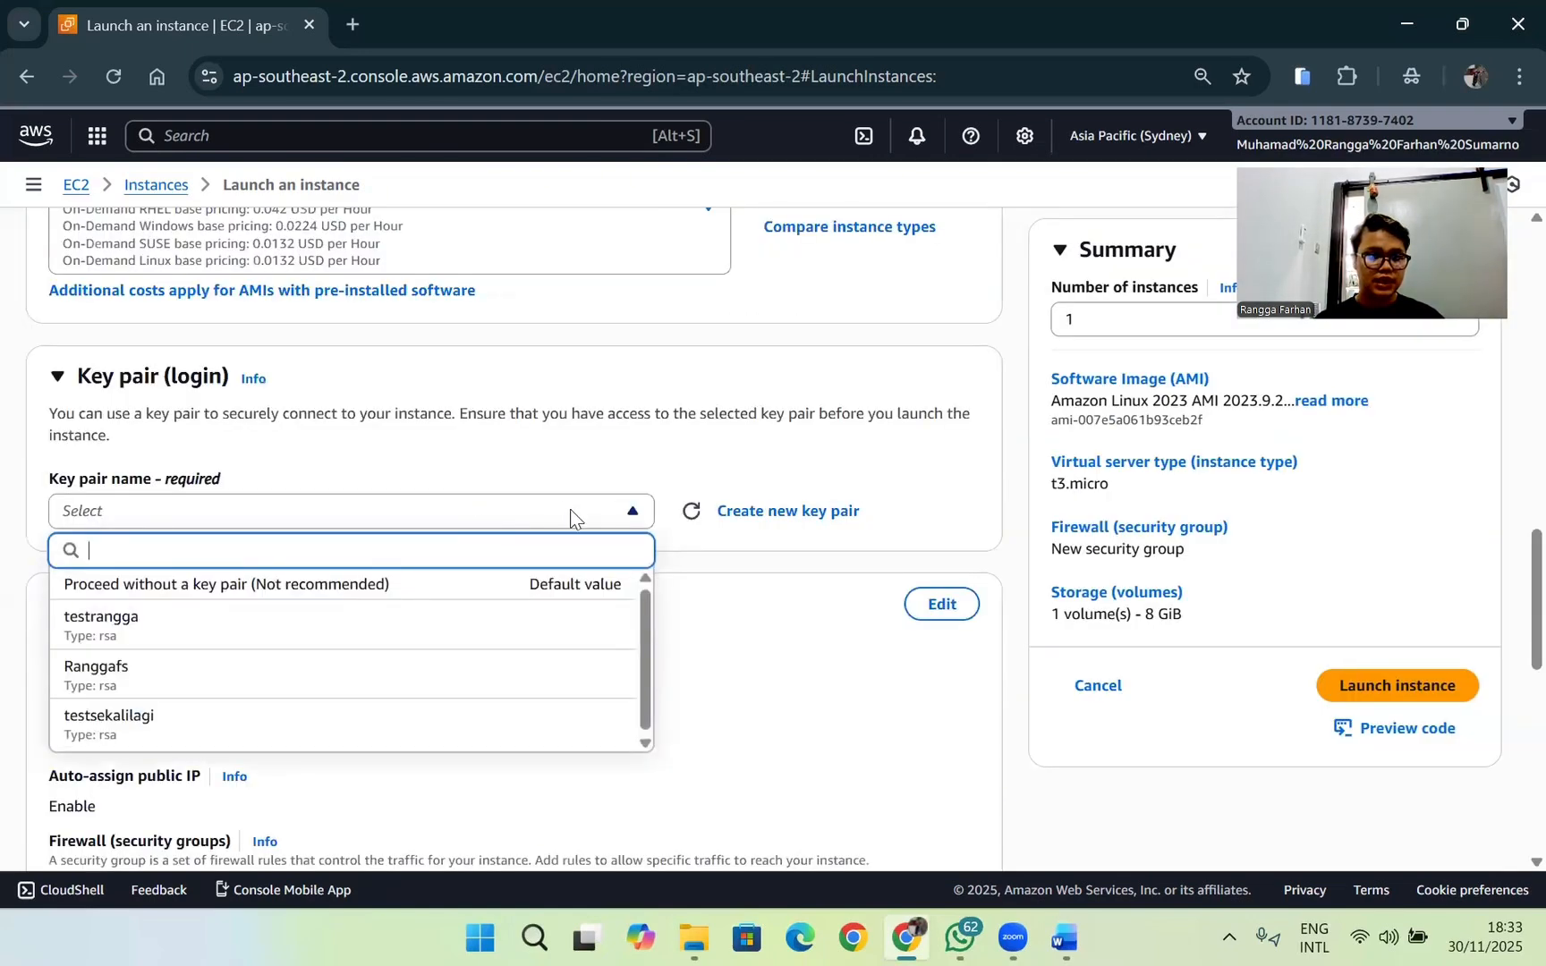
left_click(761, 466)
Step: Create an RSA key pair in .pem format, named with the owner's first name followed by "uts", for the instance login
left_click(790, 510)
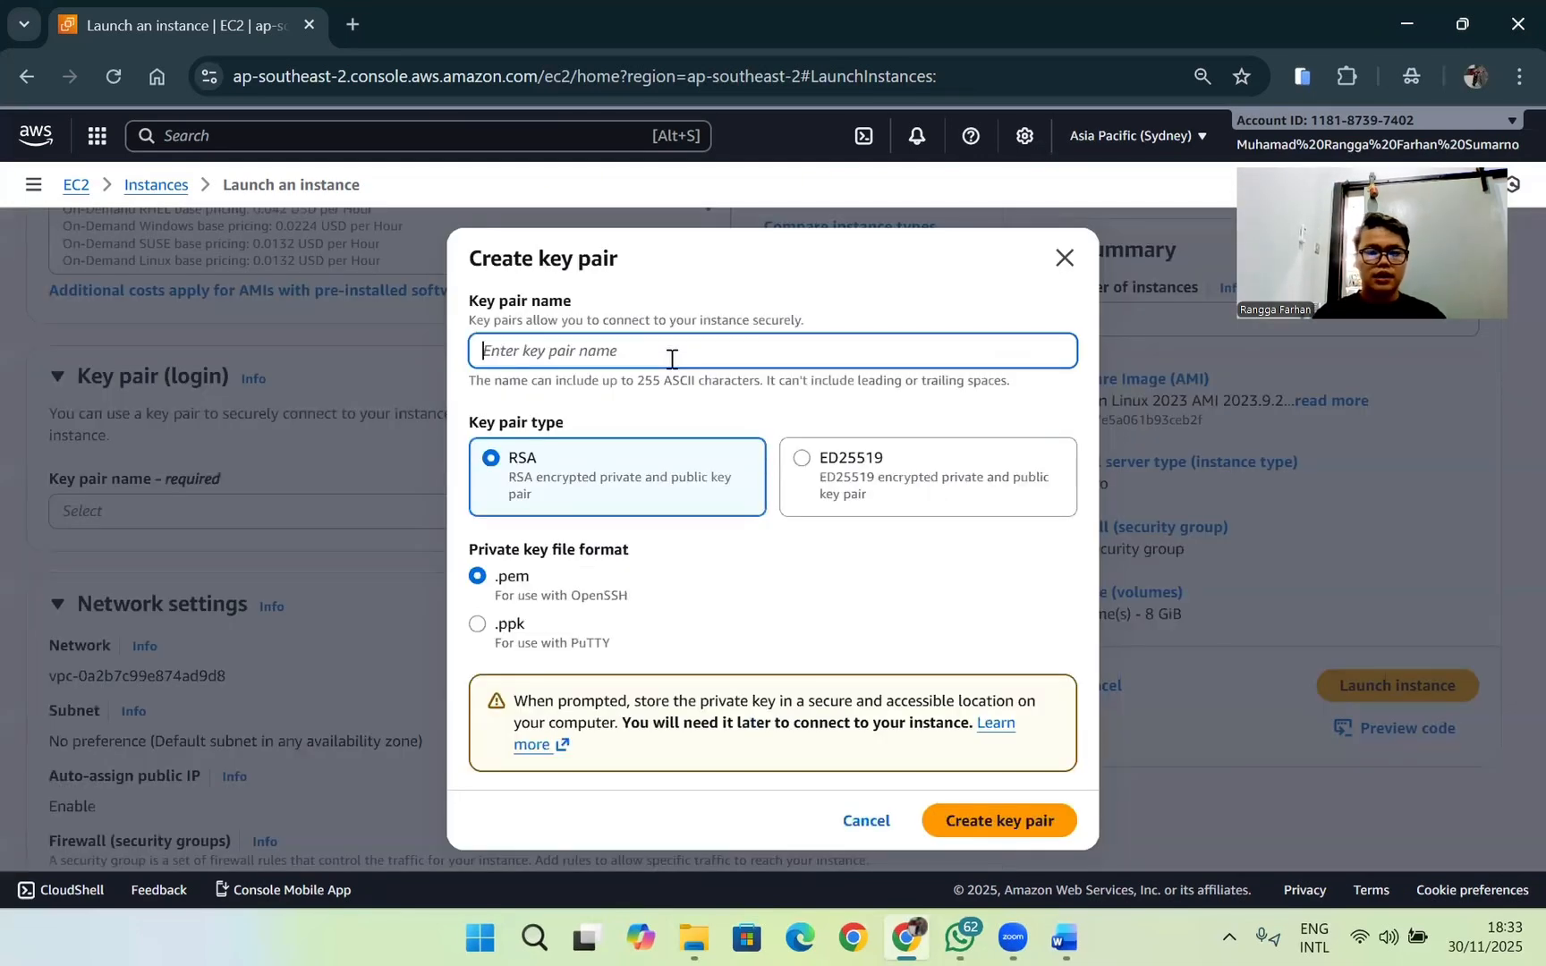
type("ranggauts")
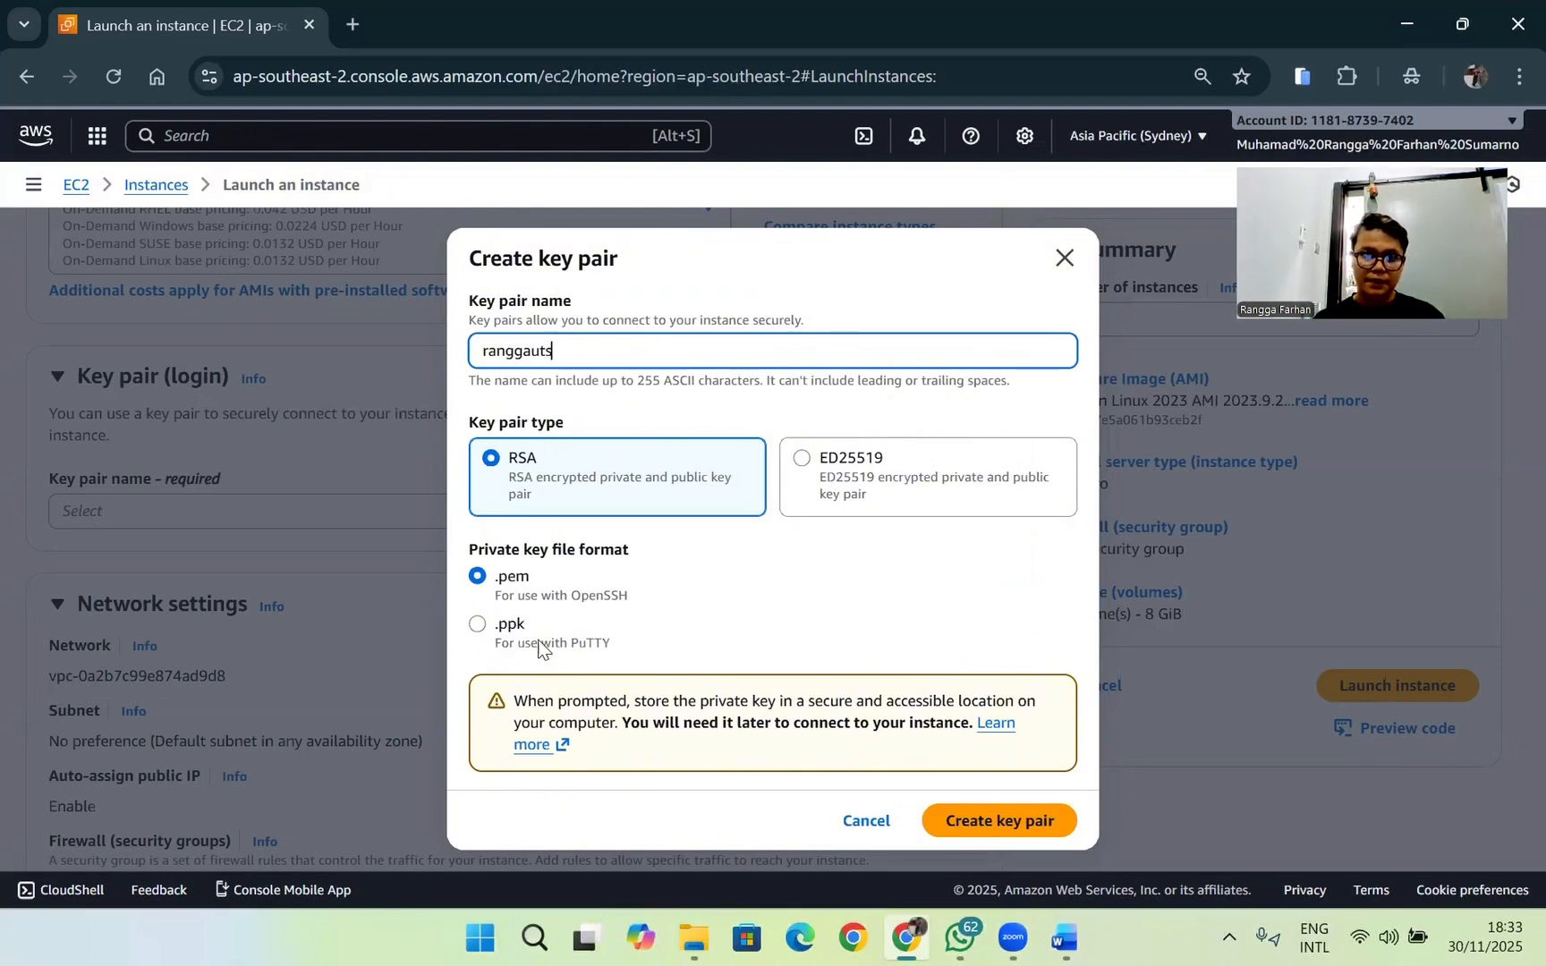
left_click(1012, 823)
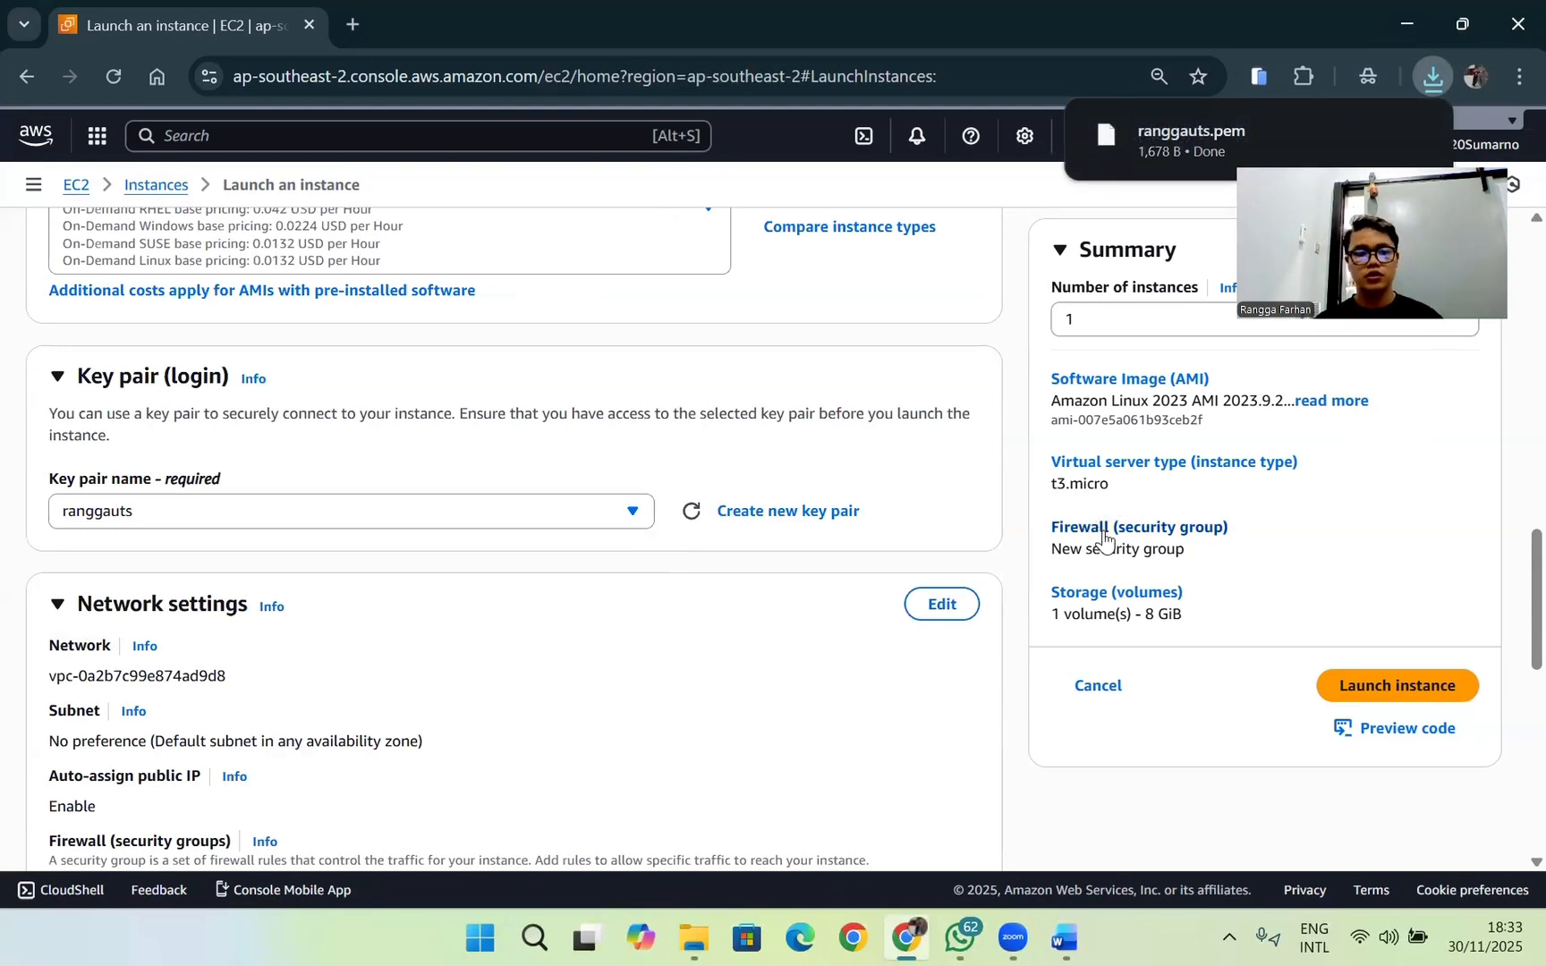
Step: Allow HTTPS and HTTP traffic from the internet in the instance's new security group
scroll(718, 557, "down", 3)
scroll(599, 550, "down", 3)
scroll(575, 532, "up", 3)
scroll(469, 448, "up", 9)
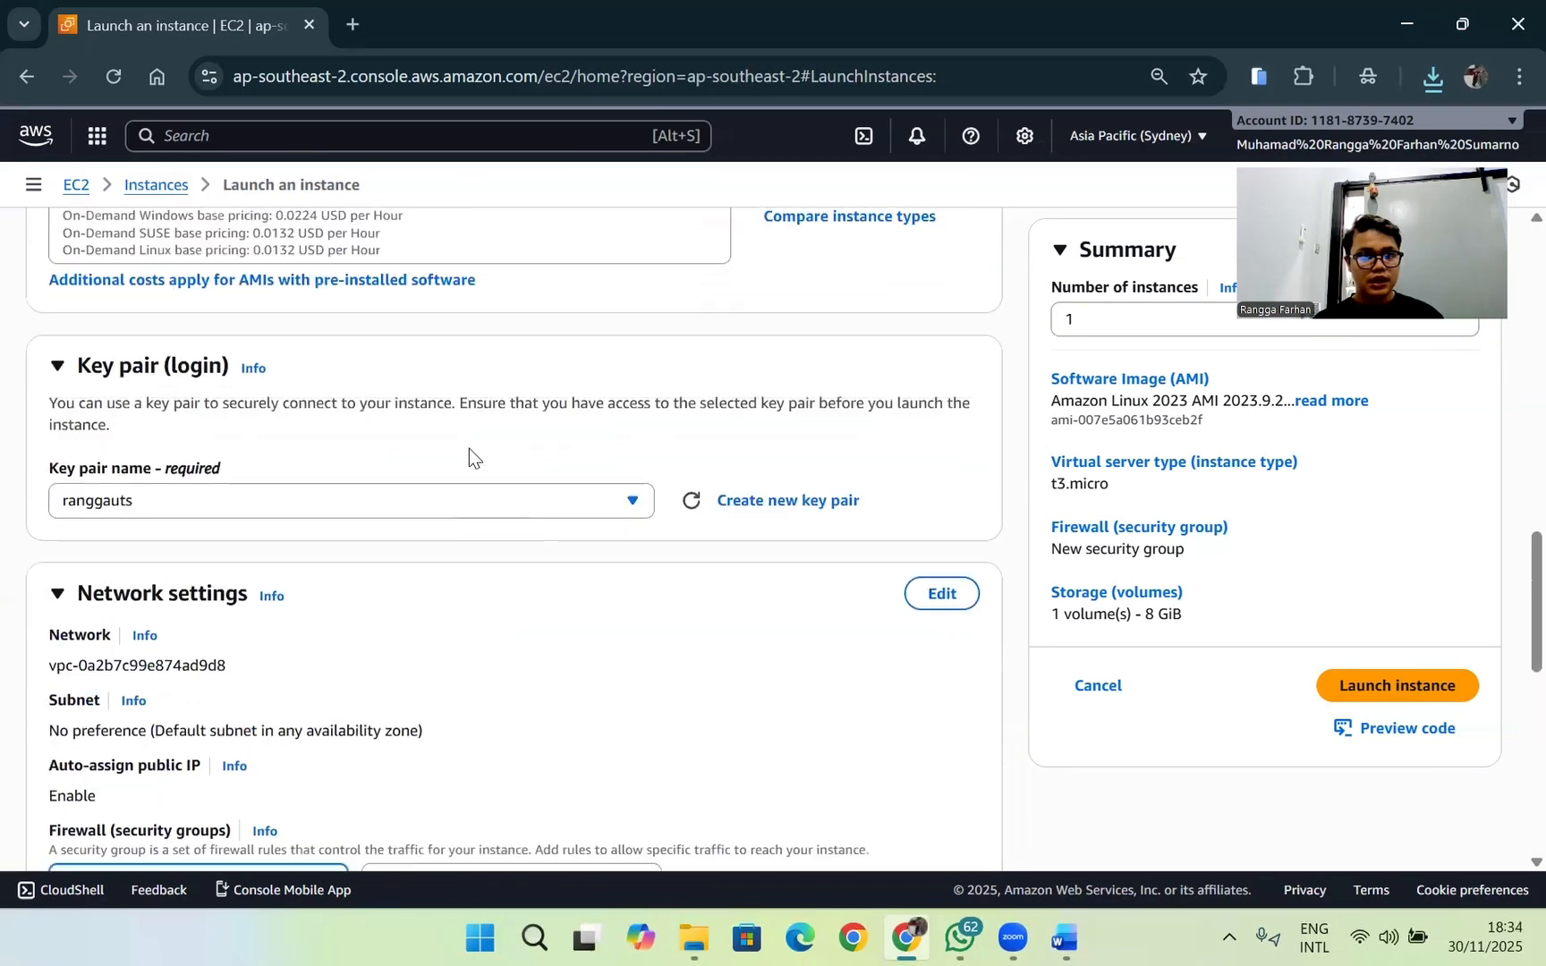
scroll(469, 451, "down", 12)
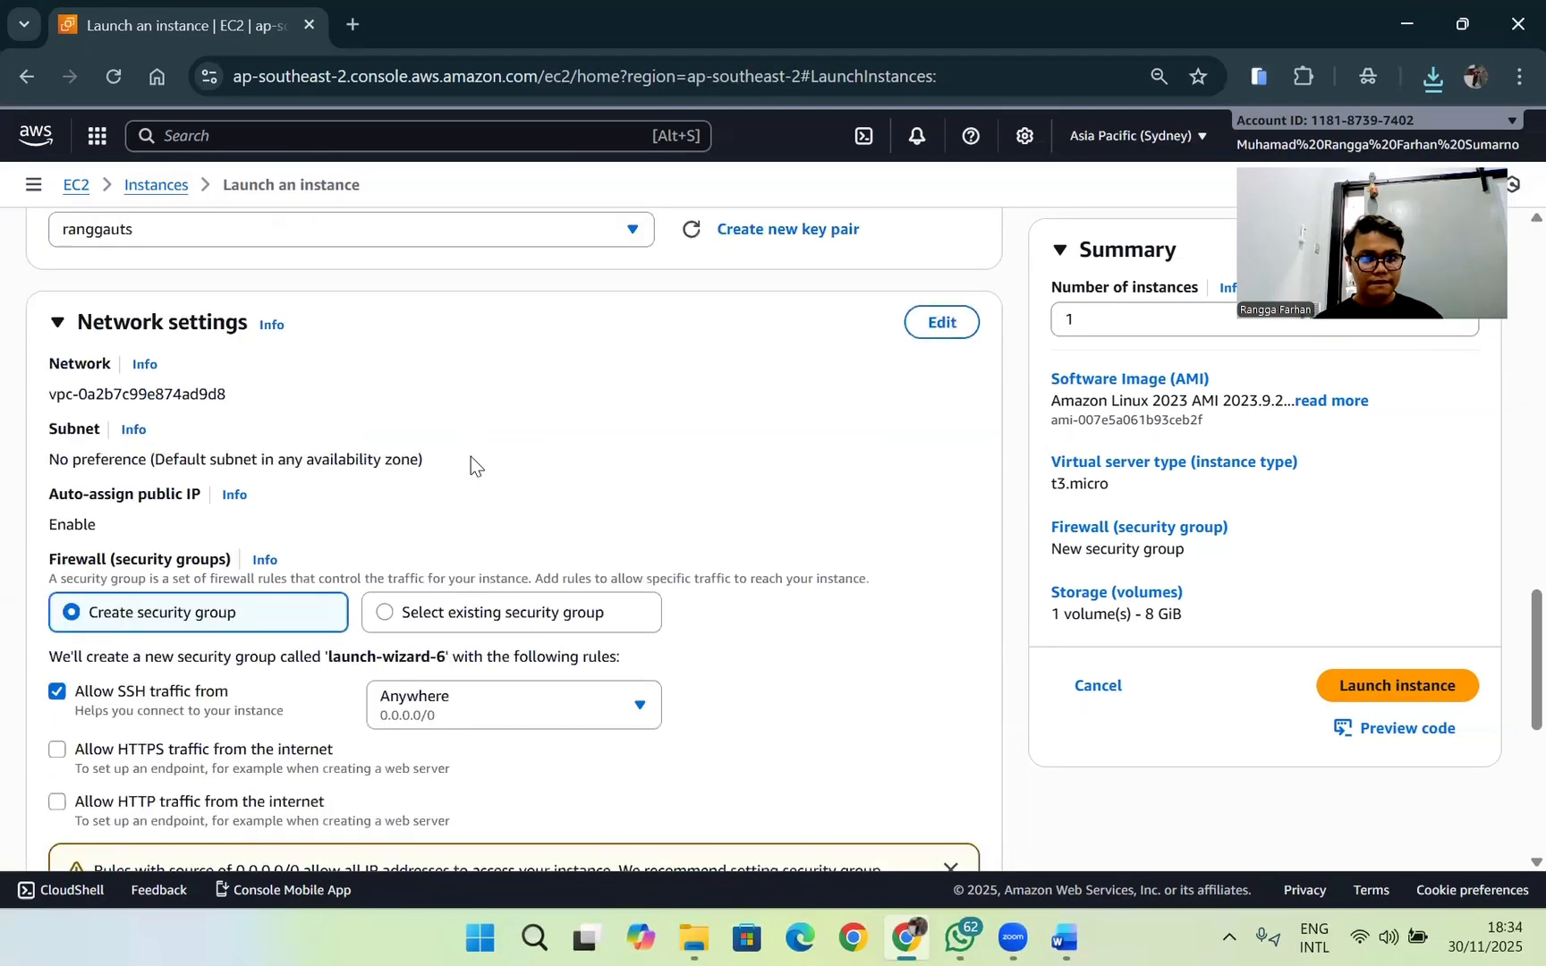
scroll(468, 451, "up", 3)
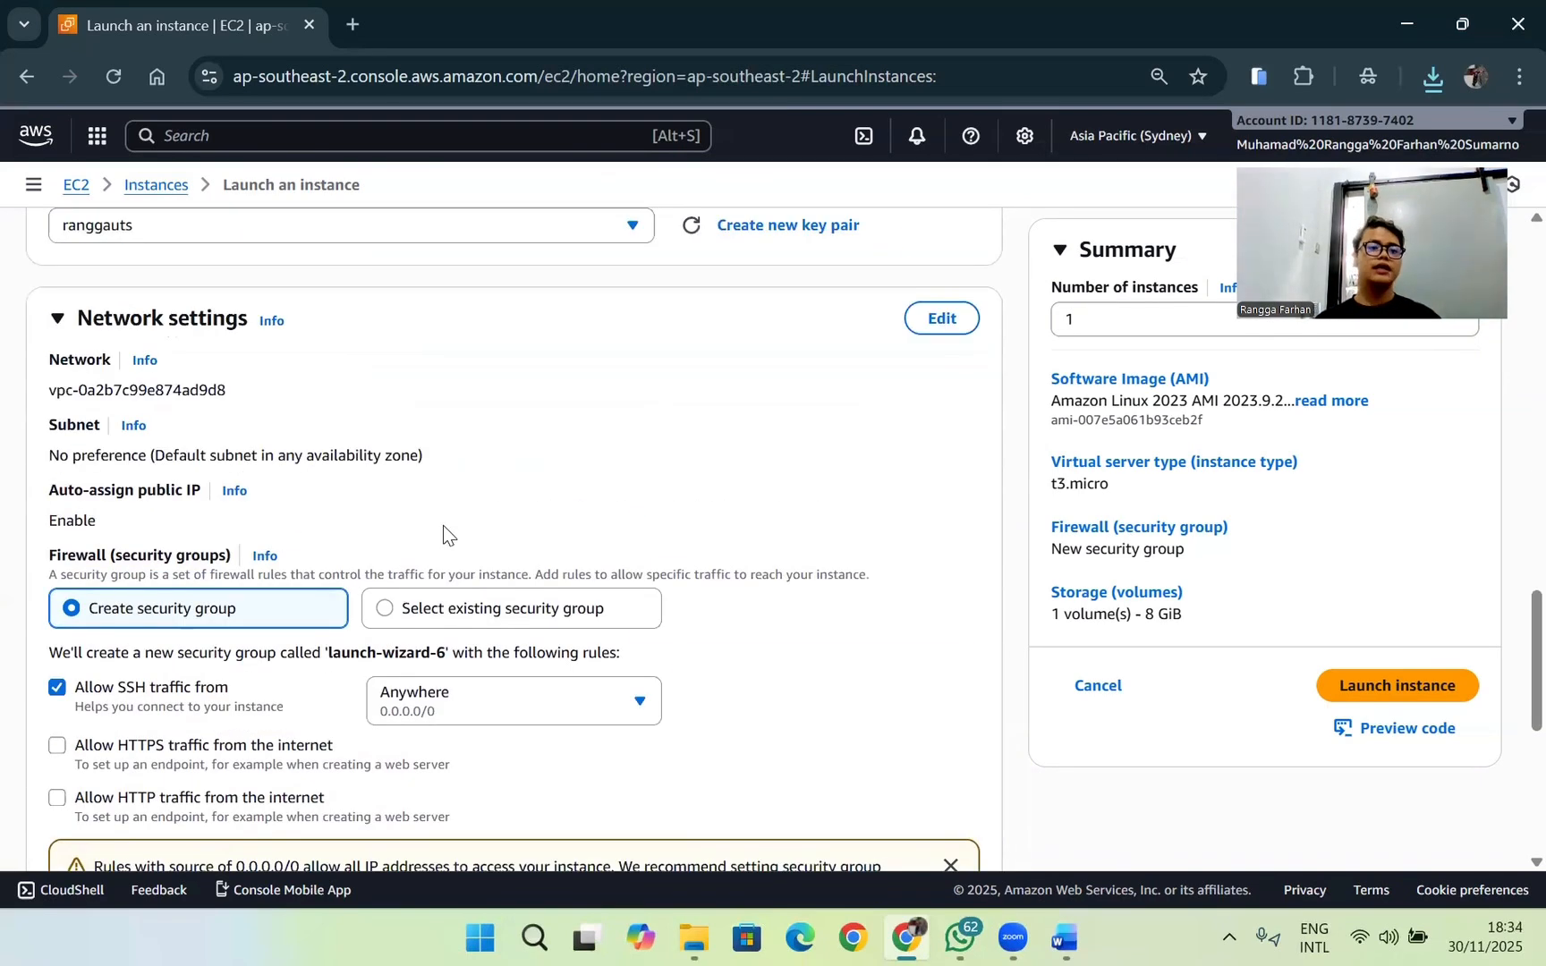
scroll(363, 560, "up", 1)
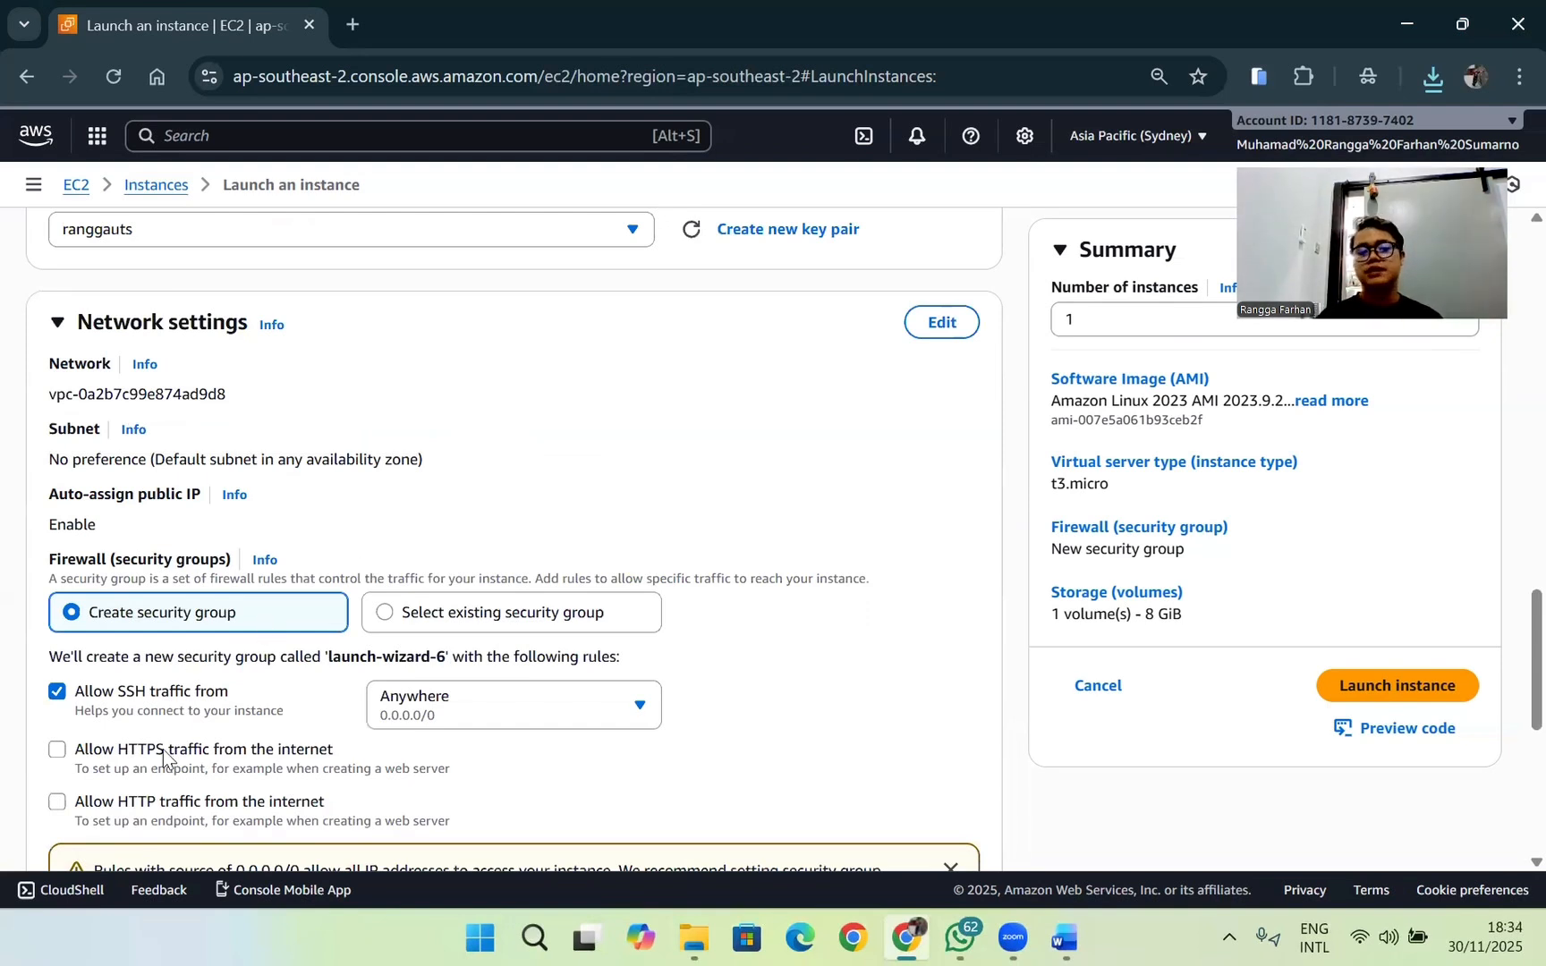
scroll(159, 747, "down", 3)
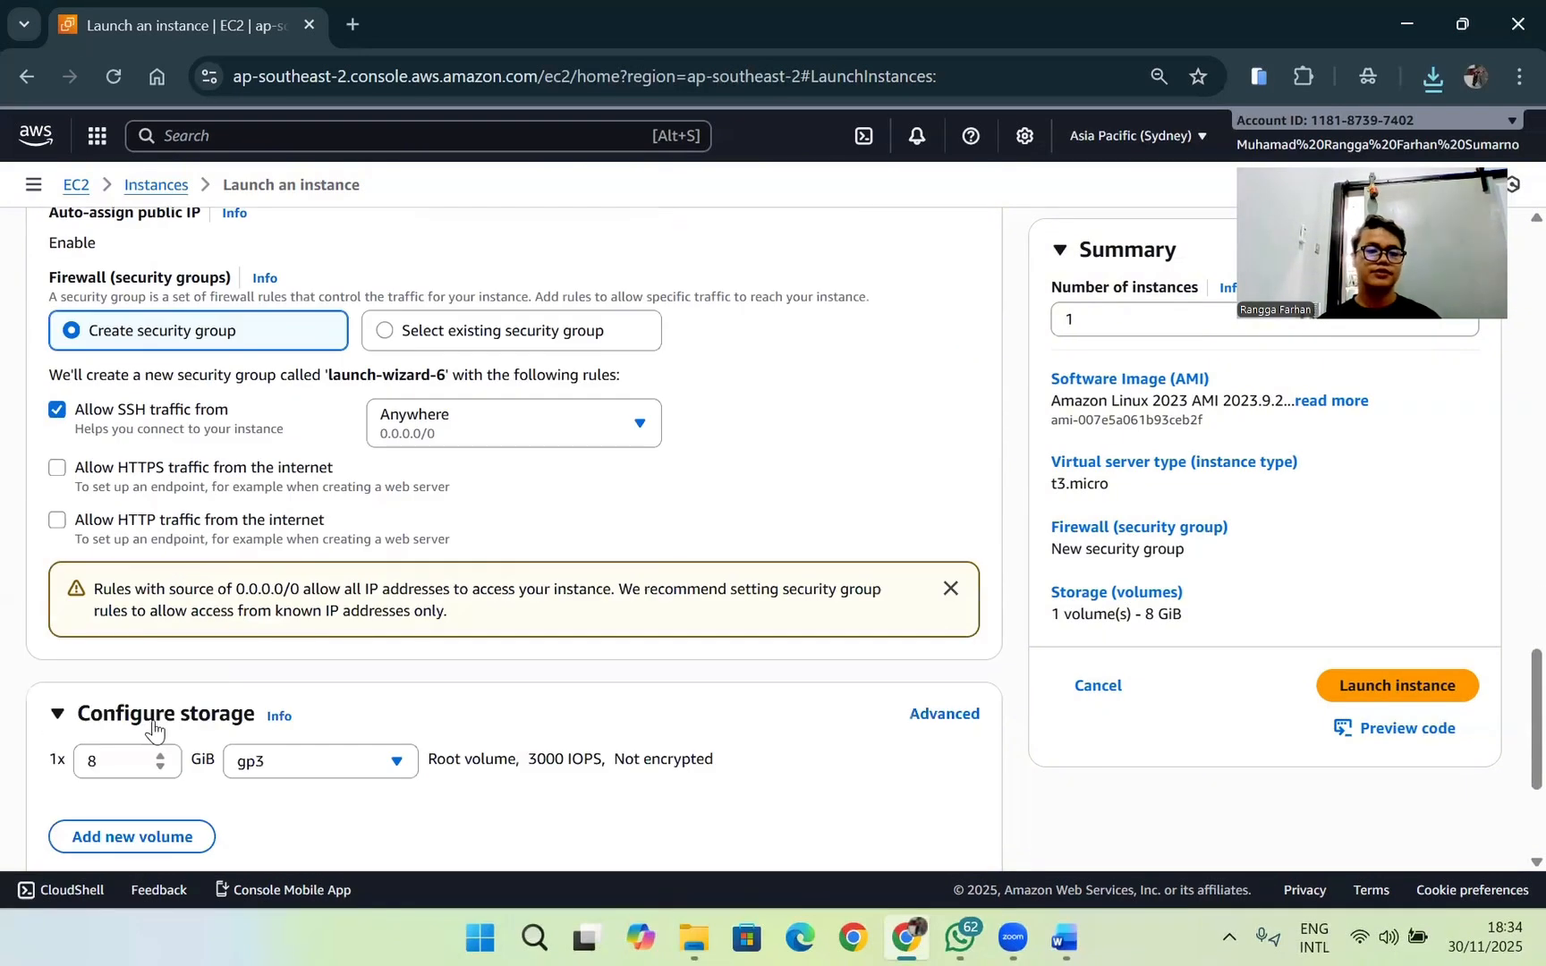
left_click(57, 468)
left_click(58, 521)
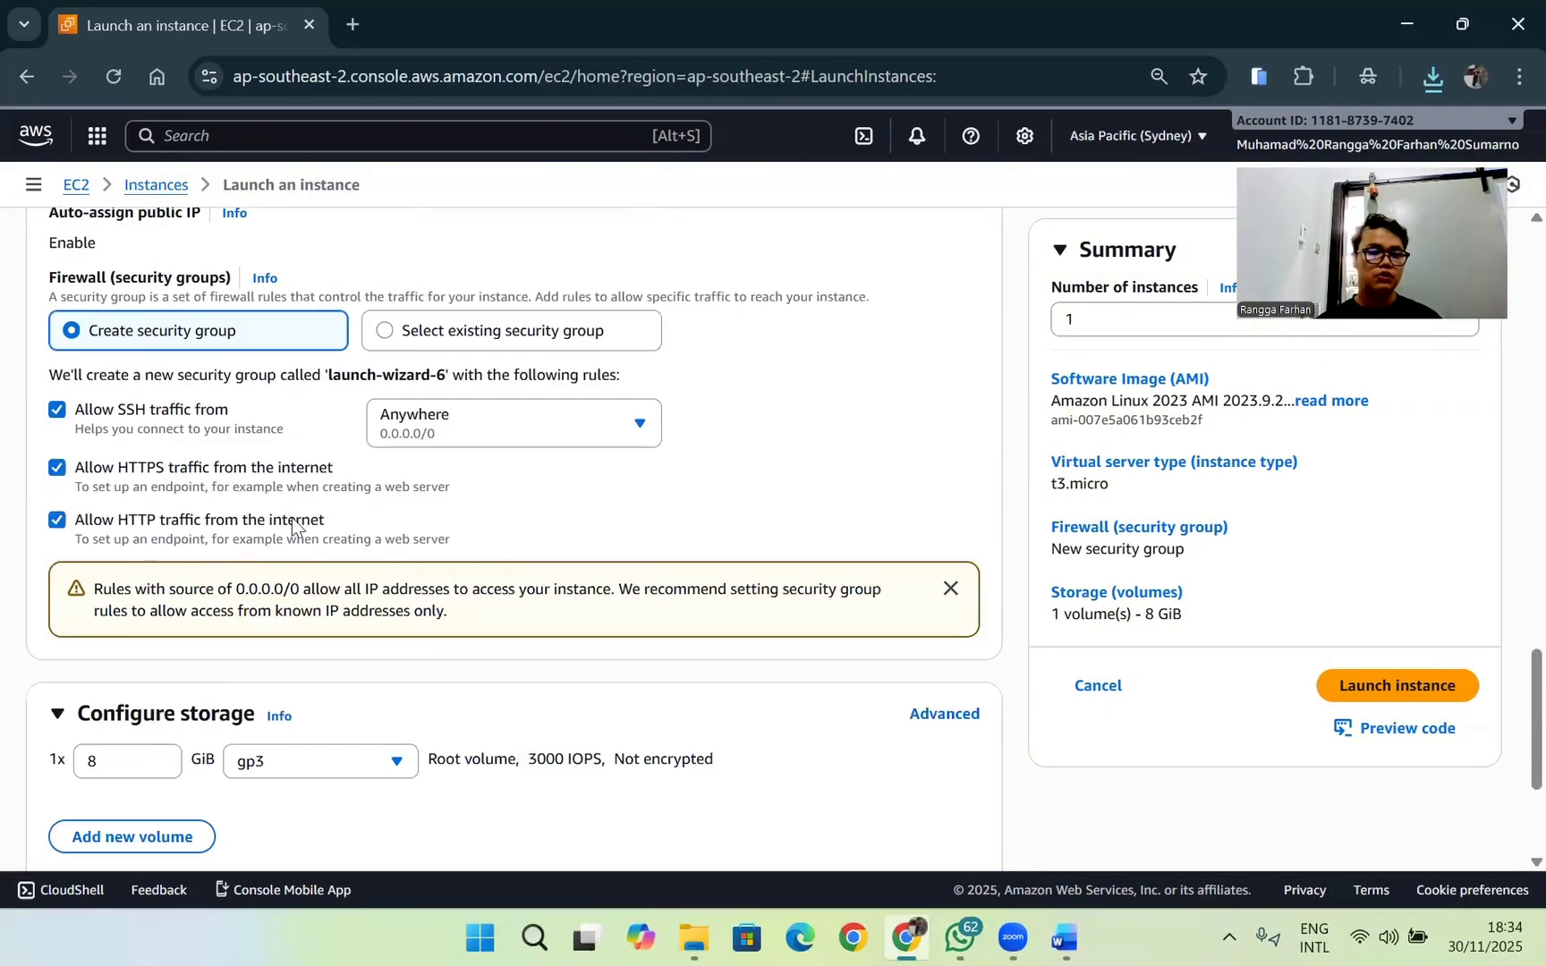
Step: Launch the instance with the configured settings and open the list of all instances
scroll(268, 510, "down", 3)
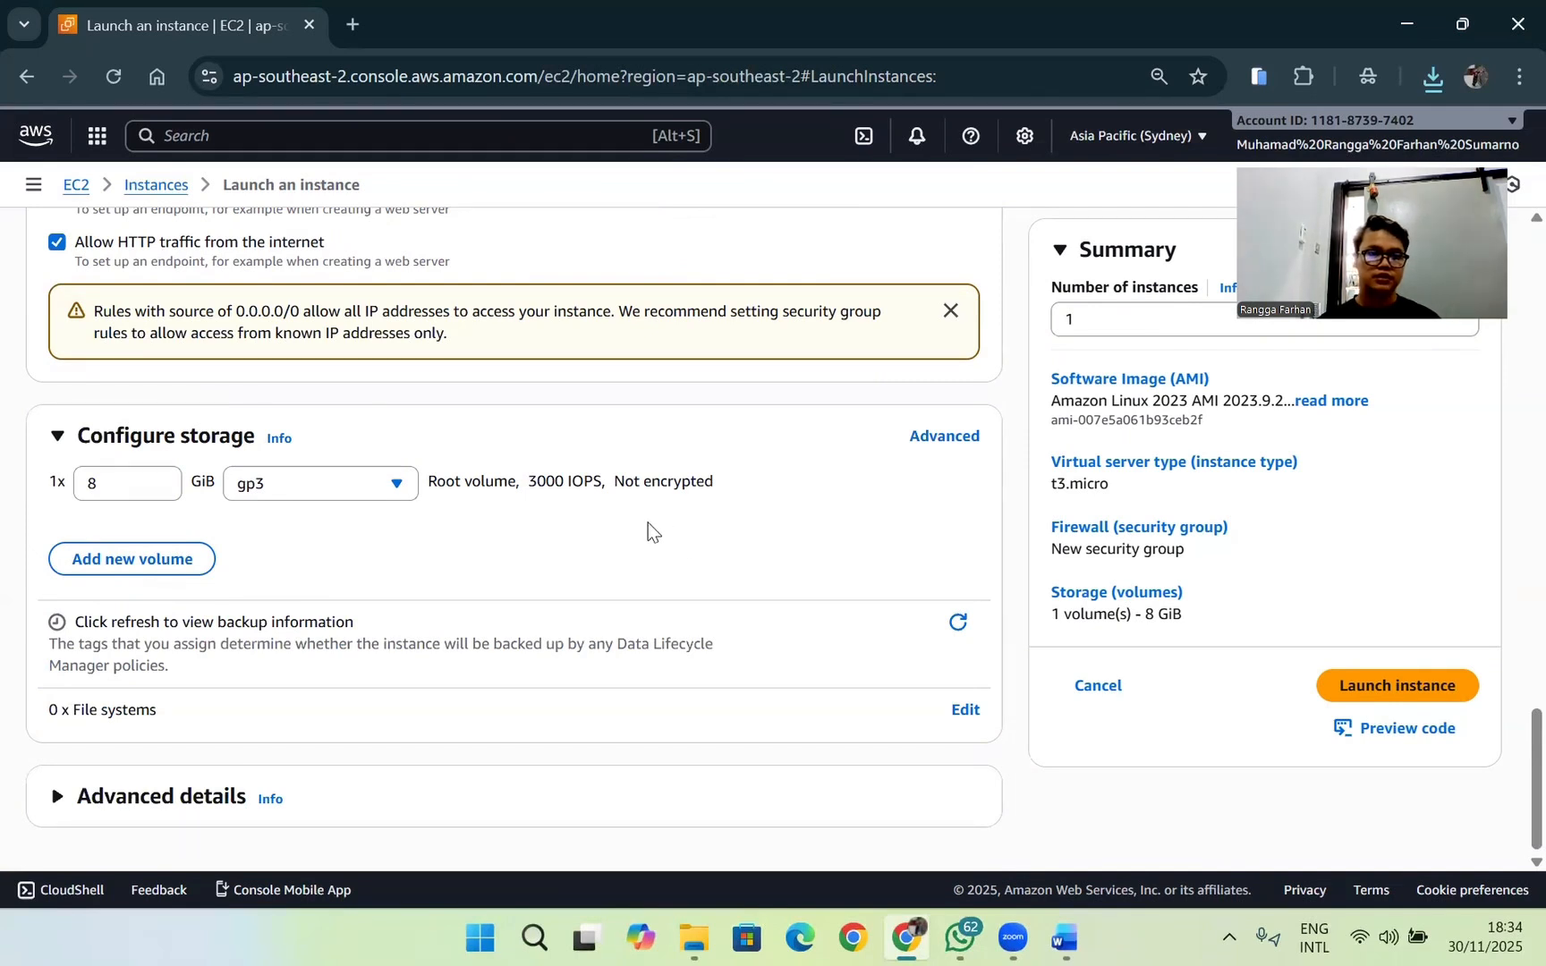
left_click(1345, 687)
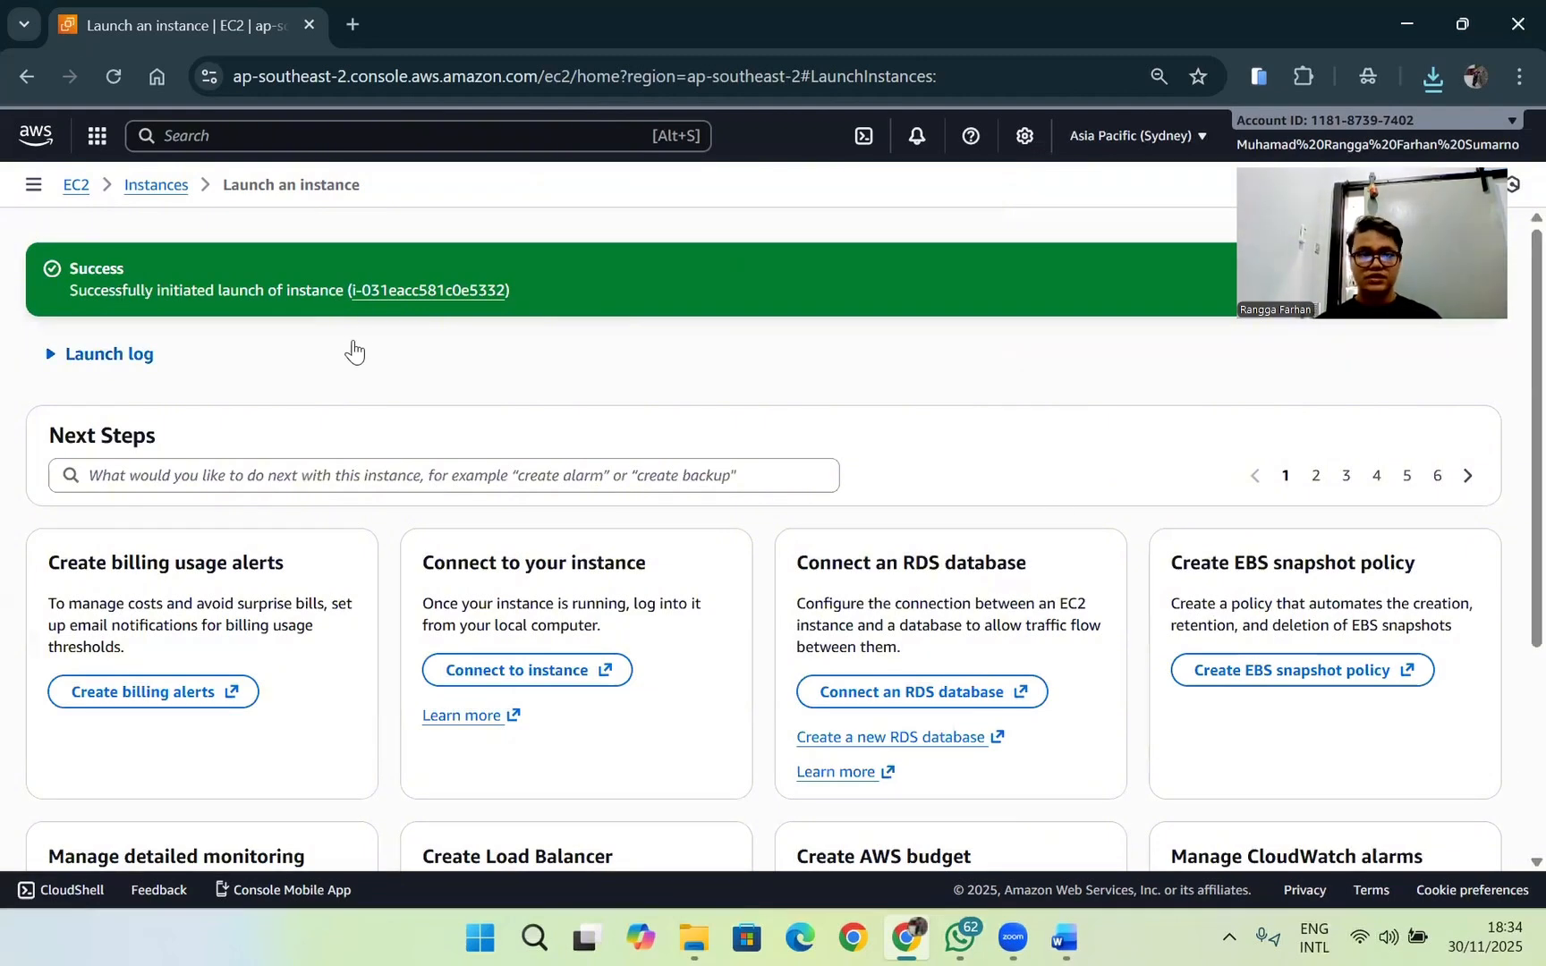
scroll(411, 419, "down", 3)
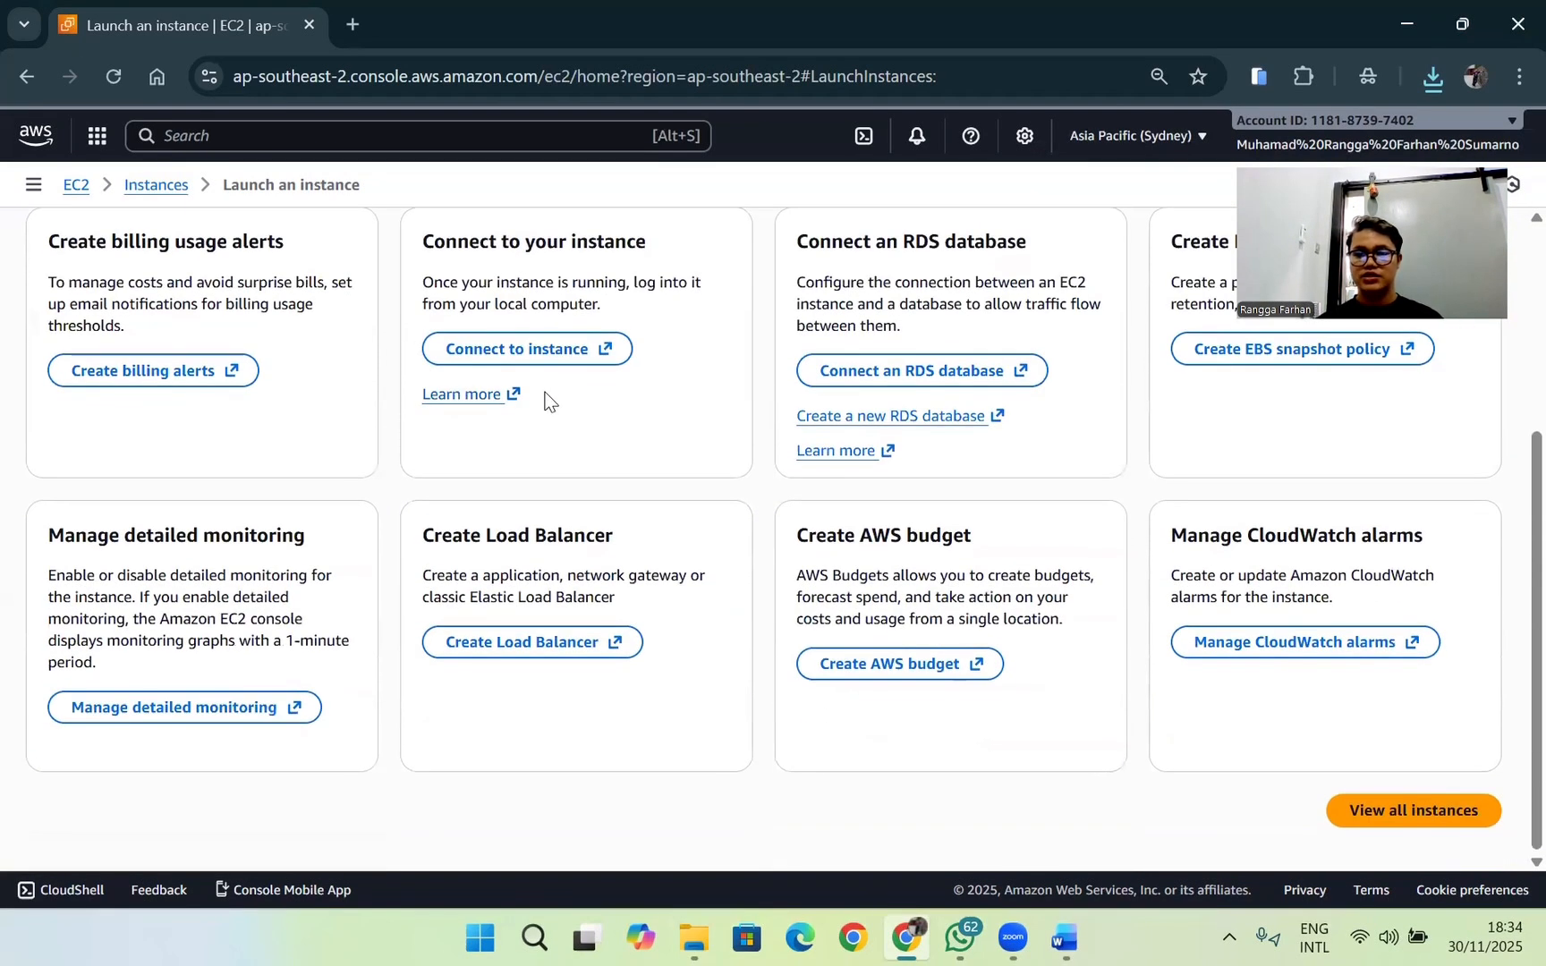
left_click(1361, 812)
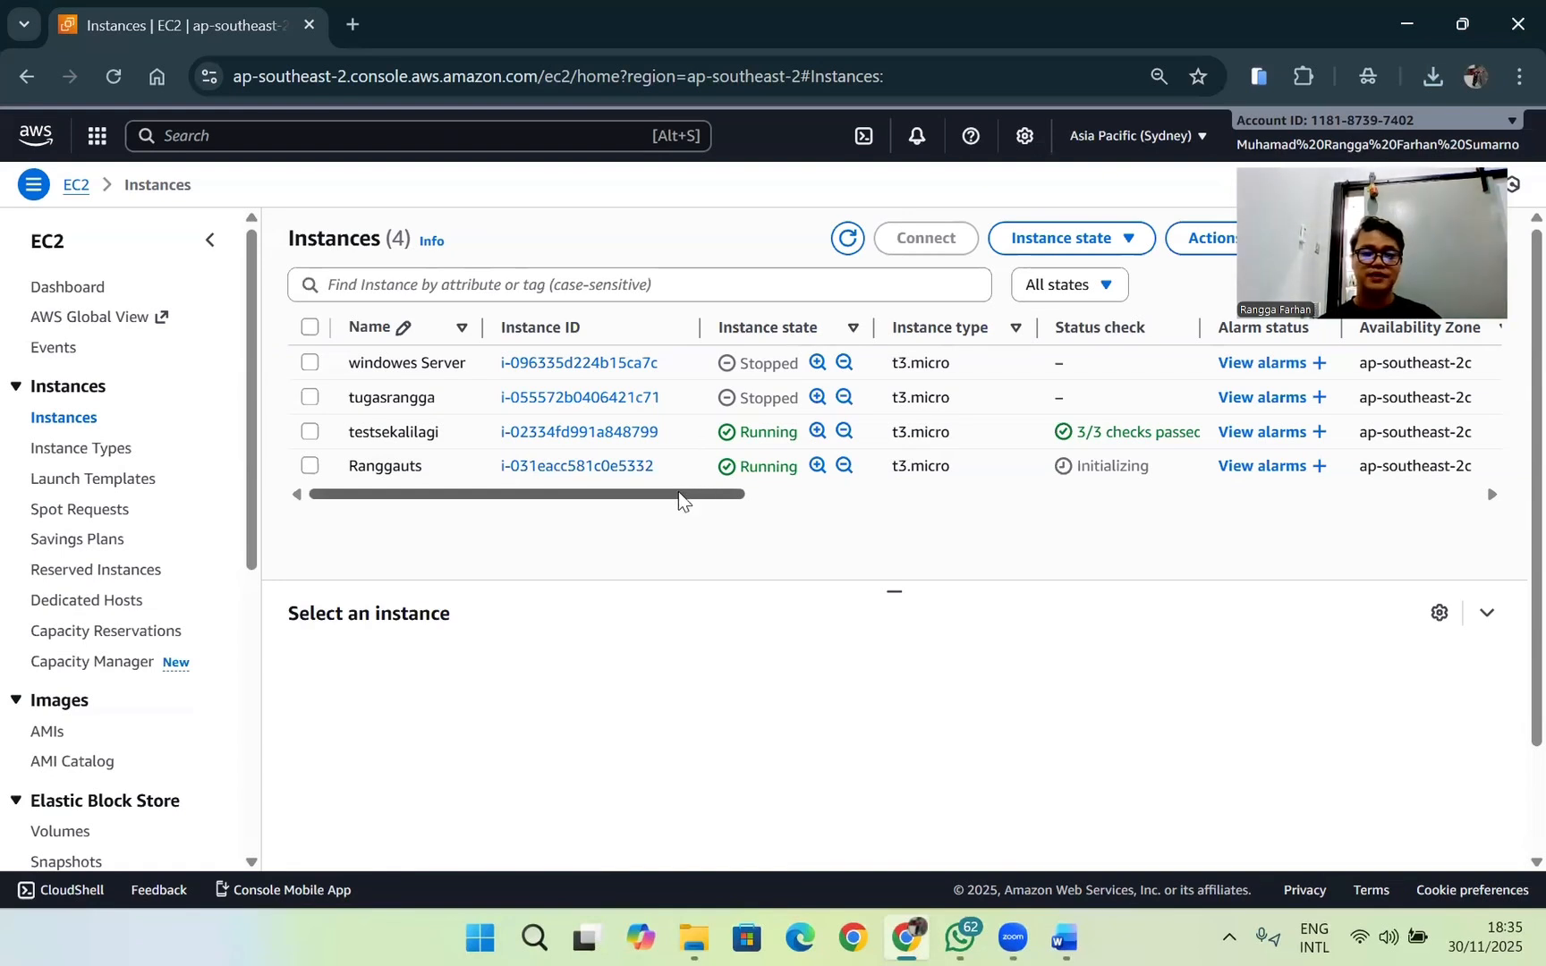
Step: Find the public IPv4 address of the newly launched instance in the instance list and highlight it
left_click_drag(676, 504, 1018, 511)
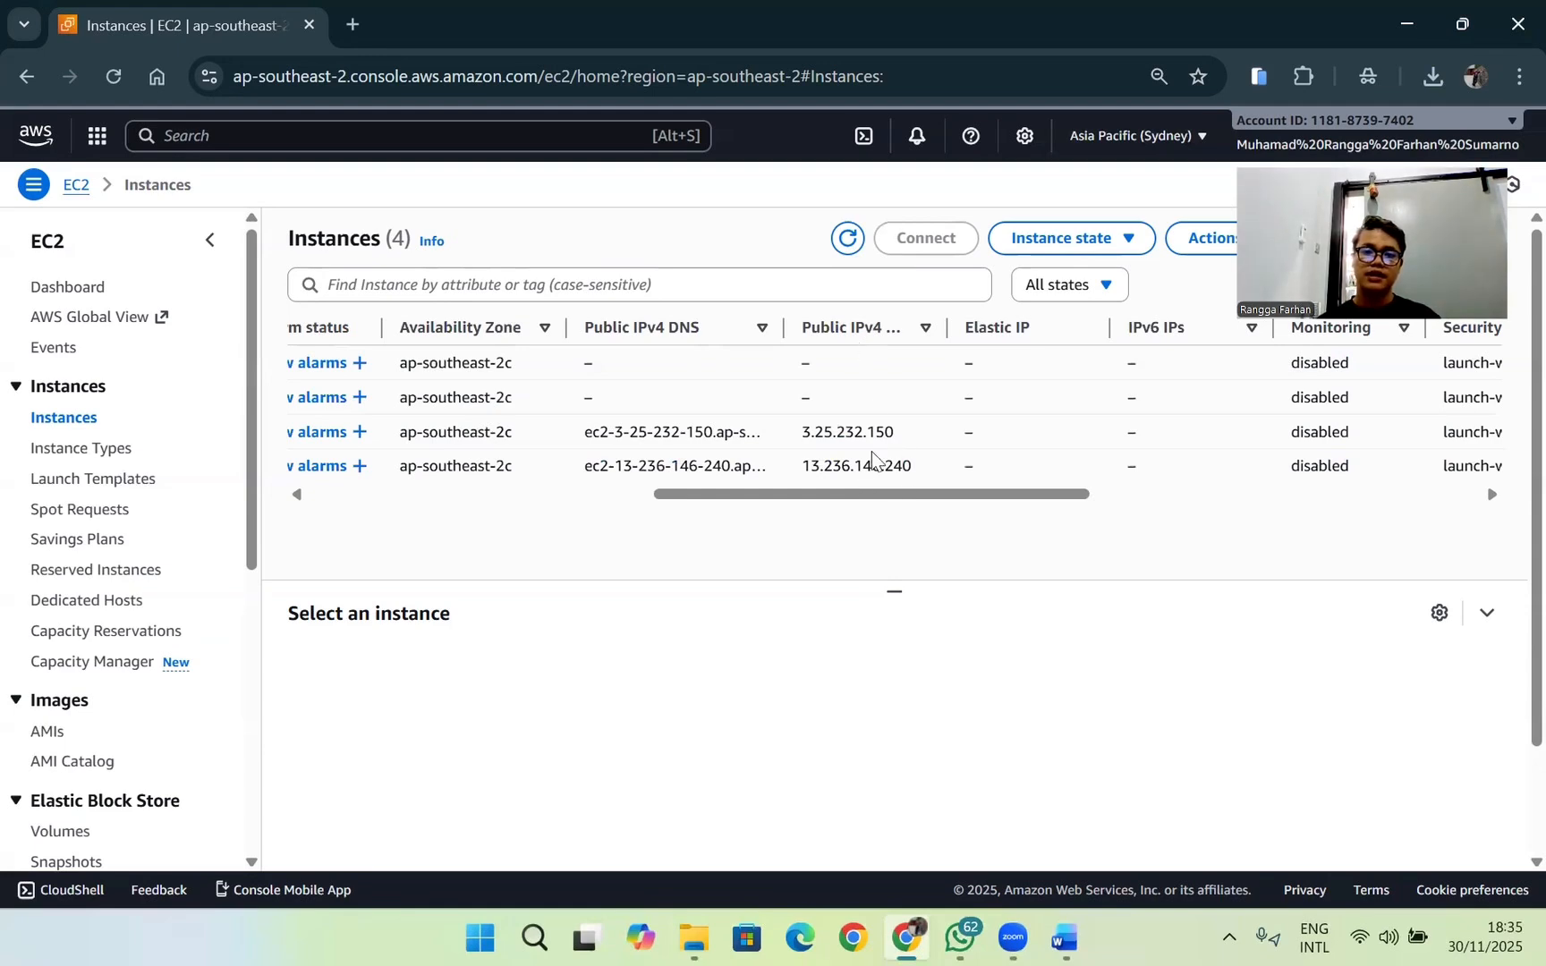
left_click_drag(883, 494, 756, 466)
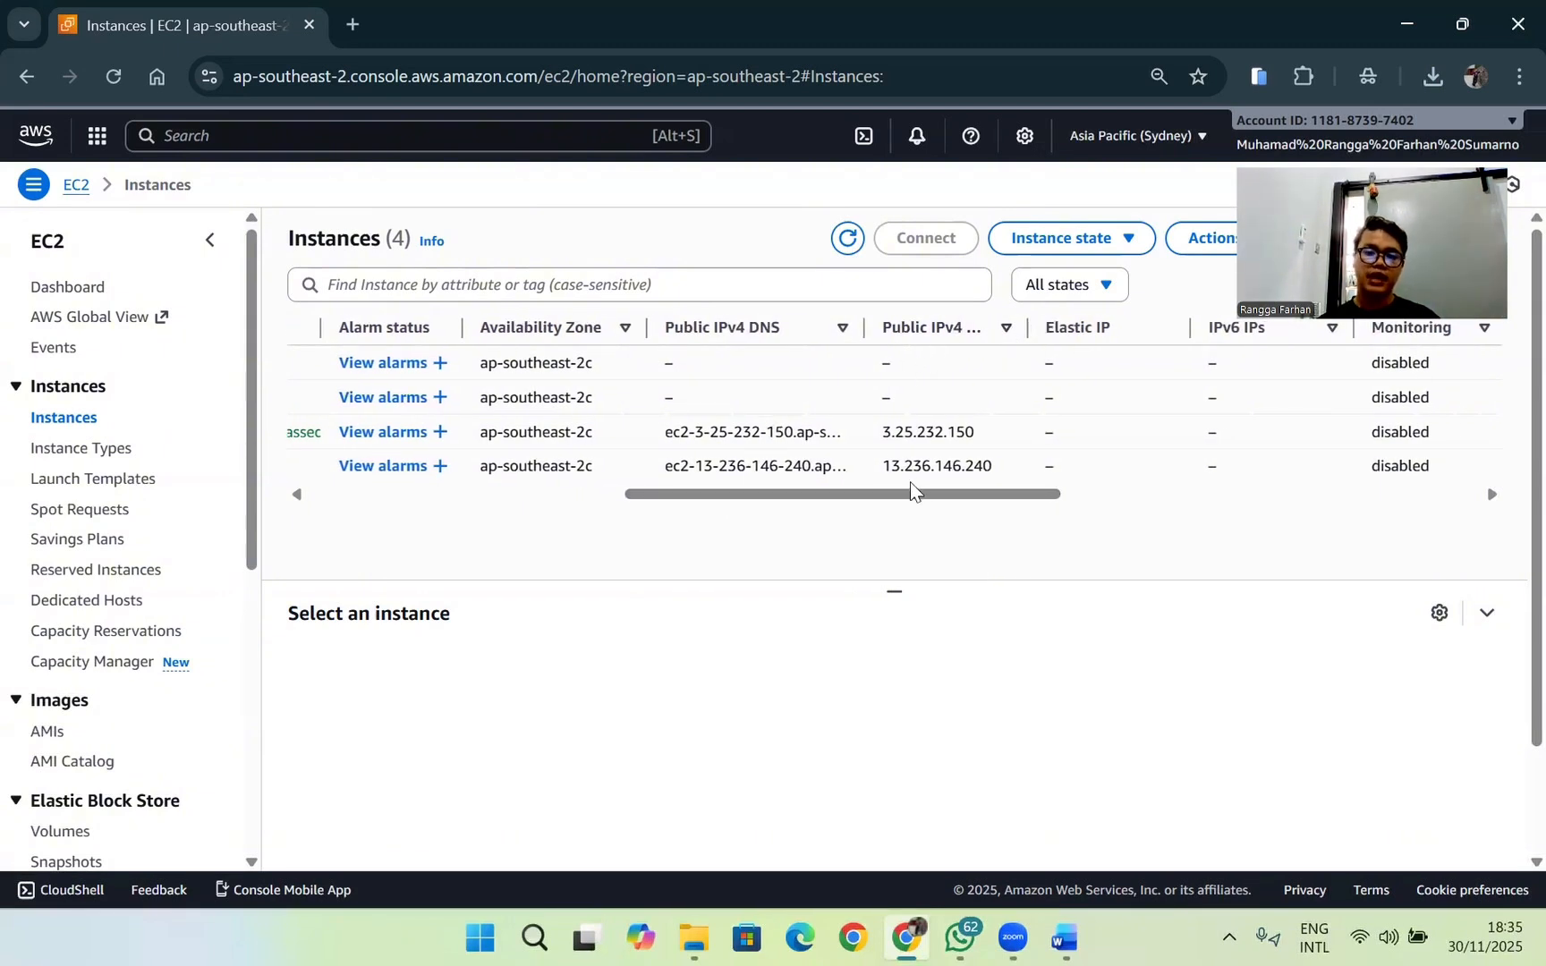
double_click(934, 465)
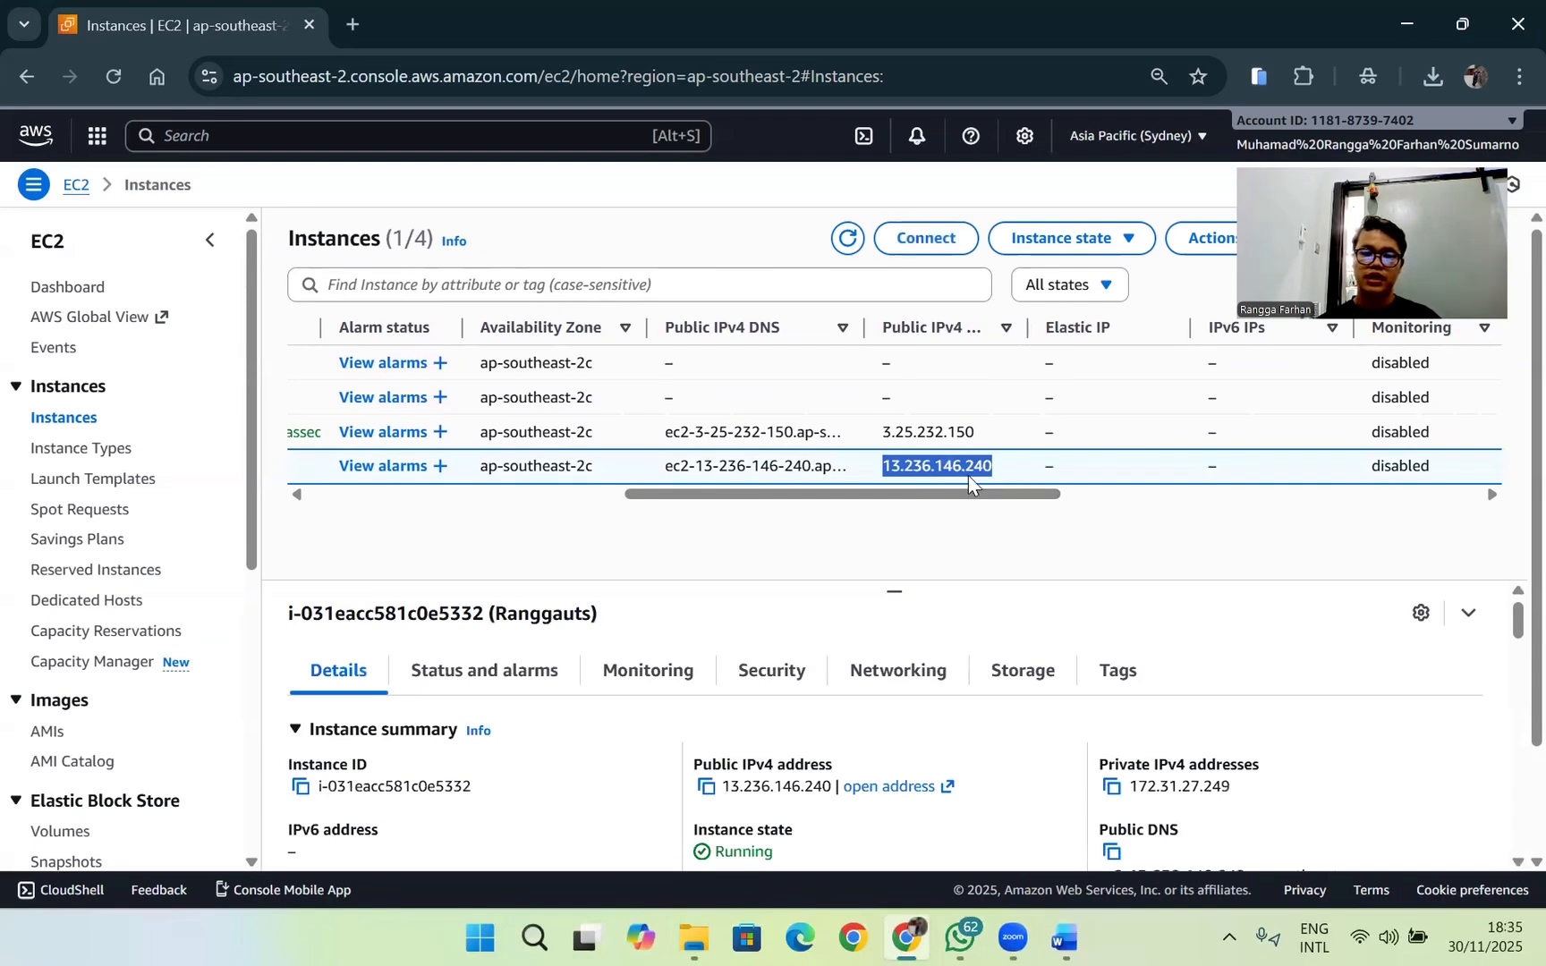
Step: Switch to File Explorer, check the downloaded .pem key file in the Downloads "New folder", and return to the instance list
key("alt+Tab")
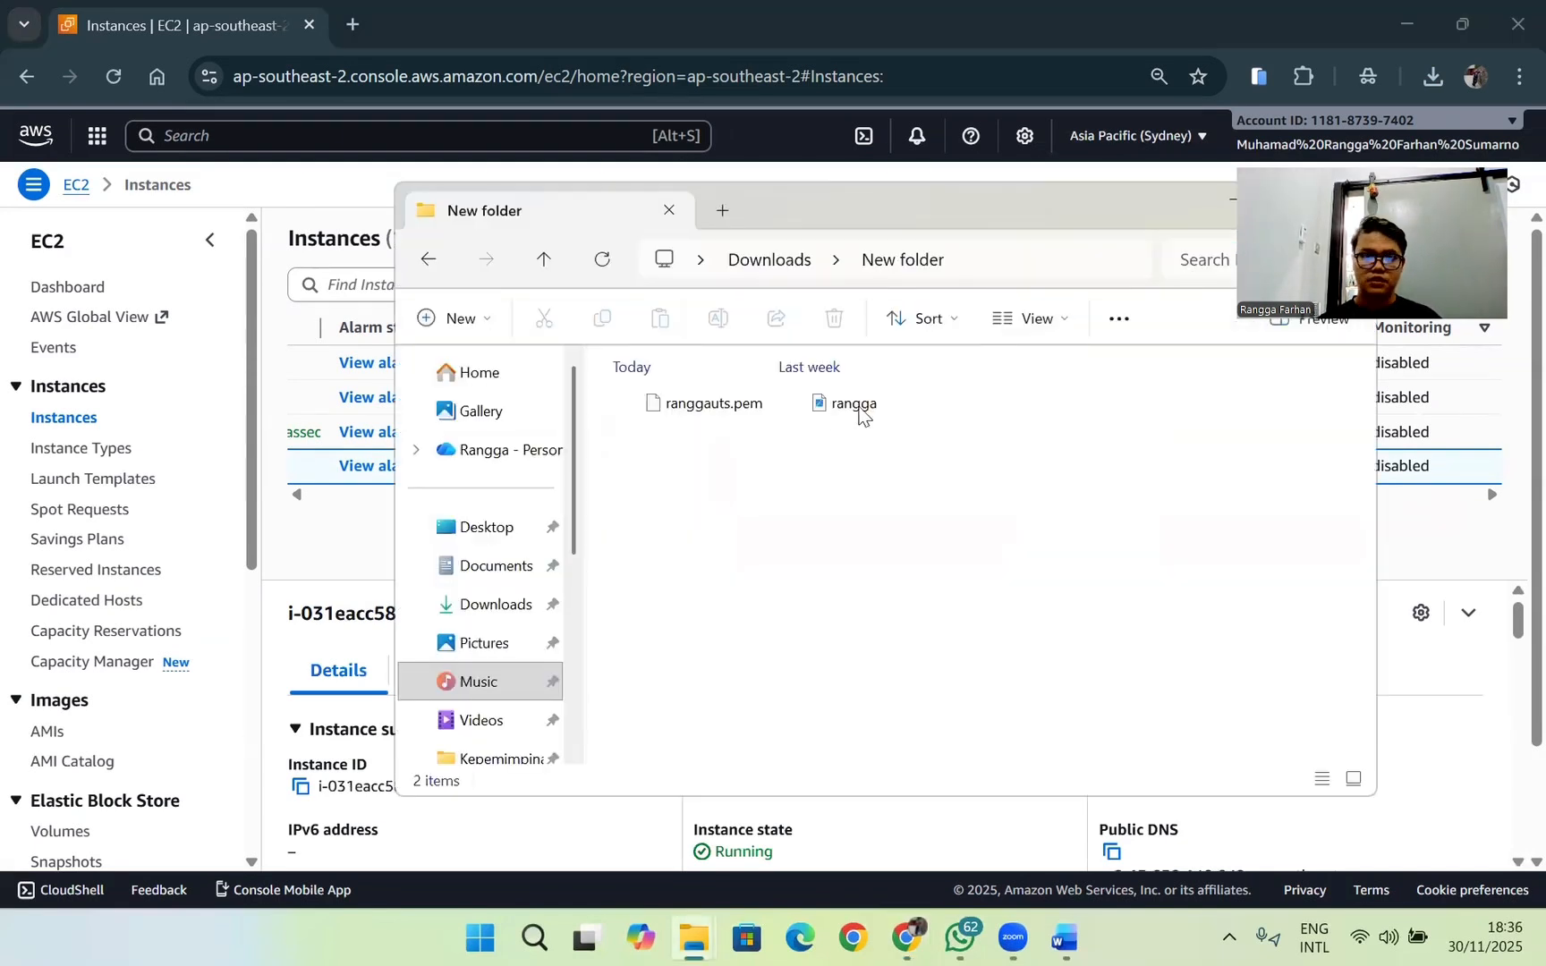
left_click_drag(1119, 213, 1029, 232)
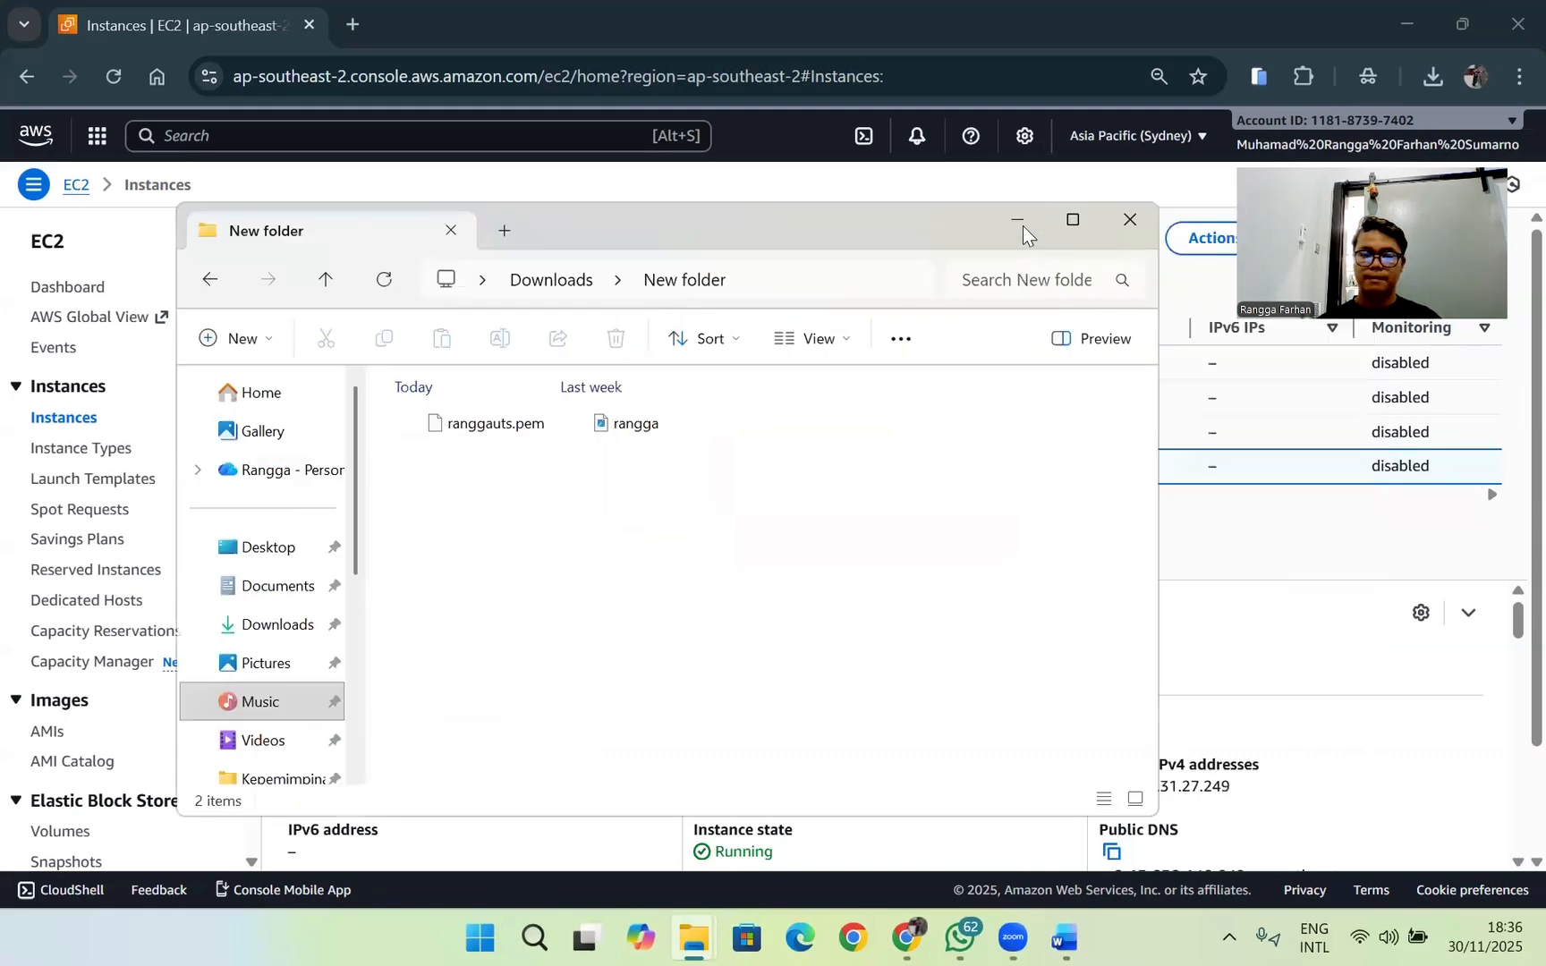
left_click(1018, 222)
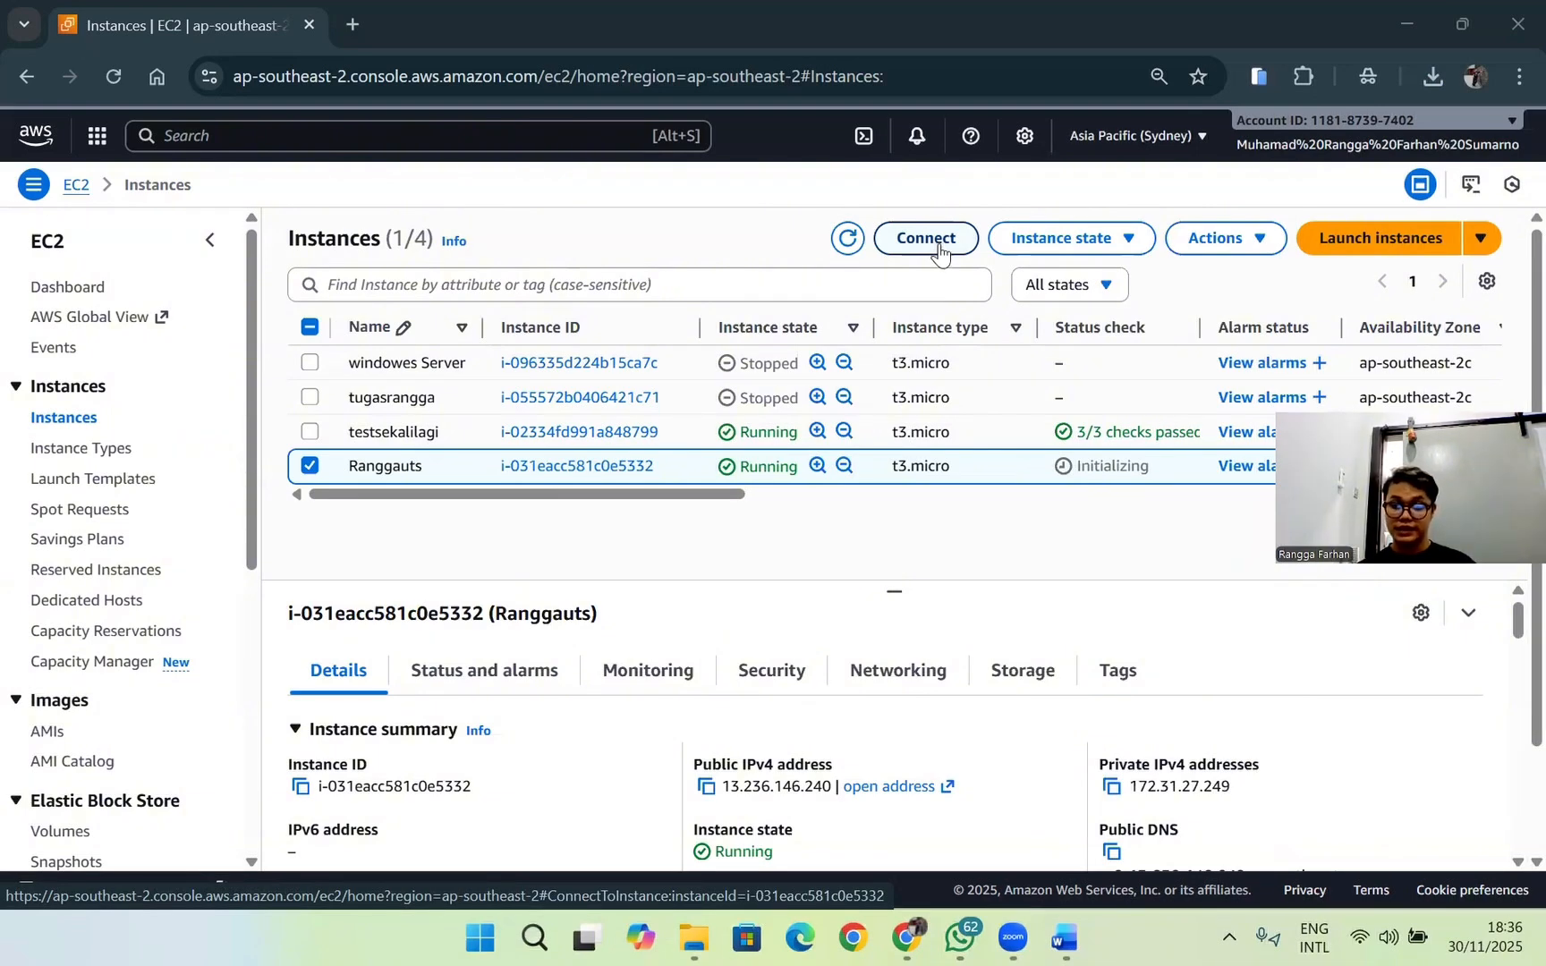
Step: Open a Command Prompt in the Downloads "New folder" containing the key file and put the File Explorer window away
mouse_move(693, 934)
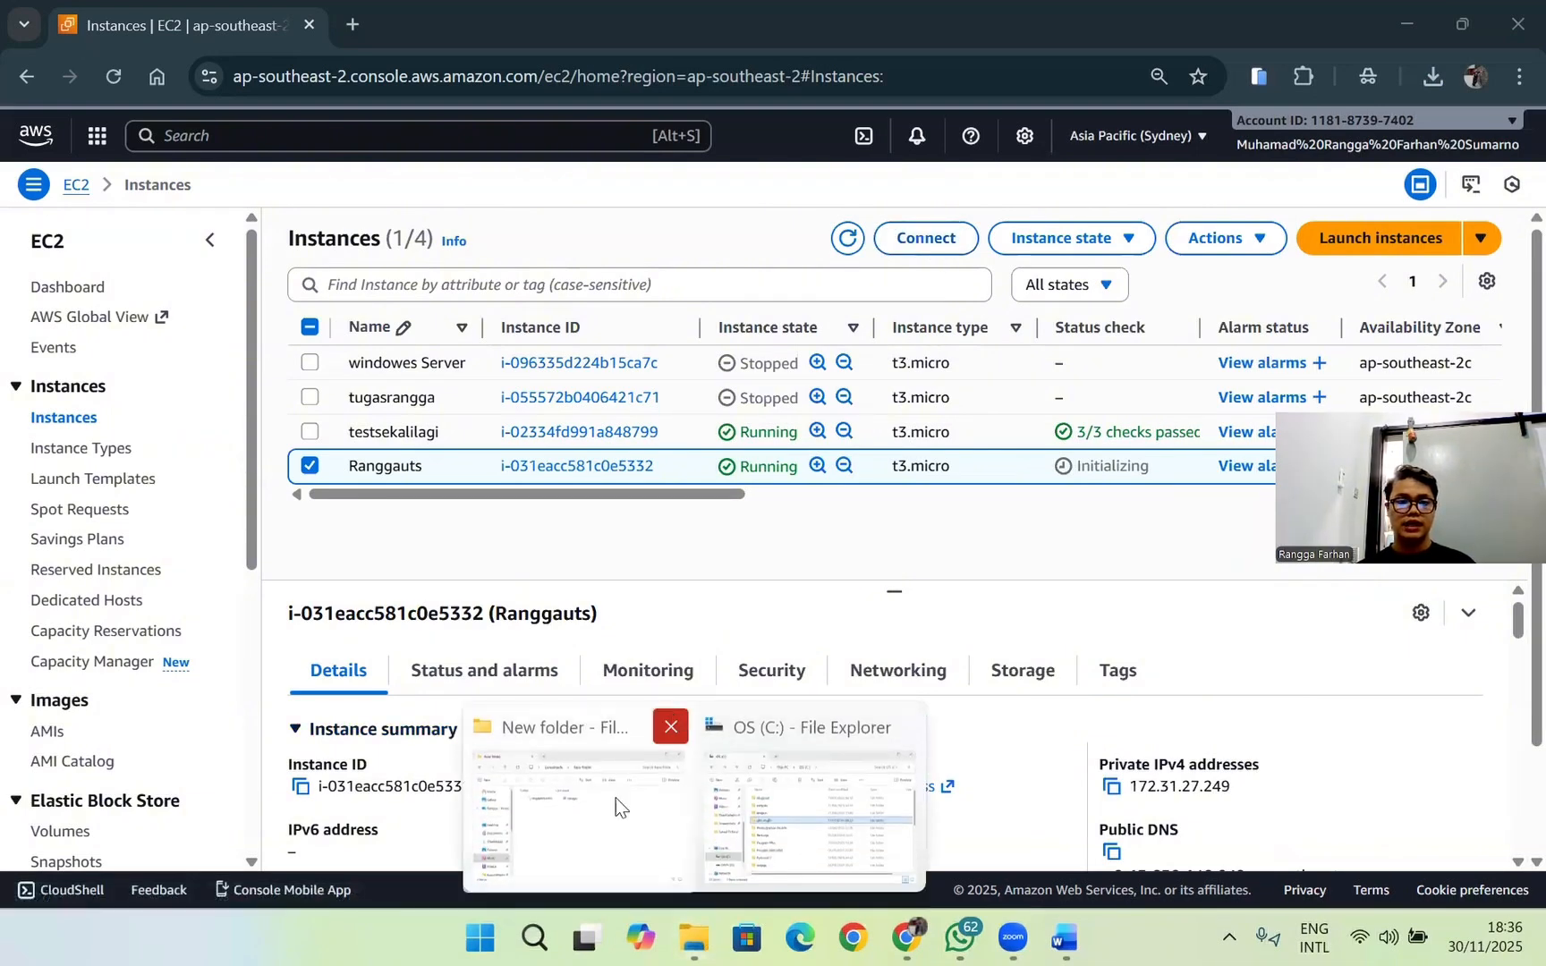
left_click(624, 787)
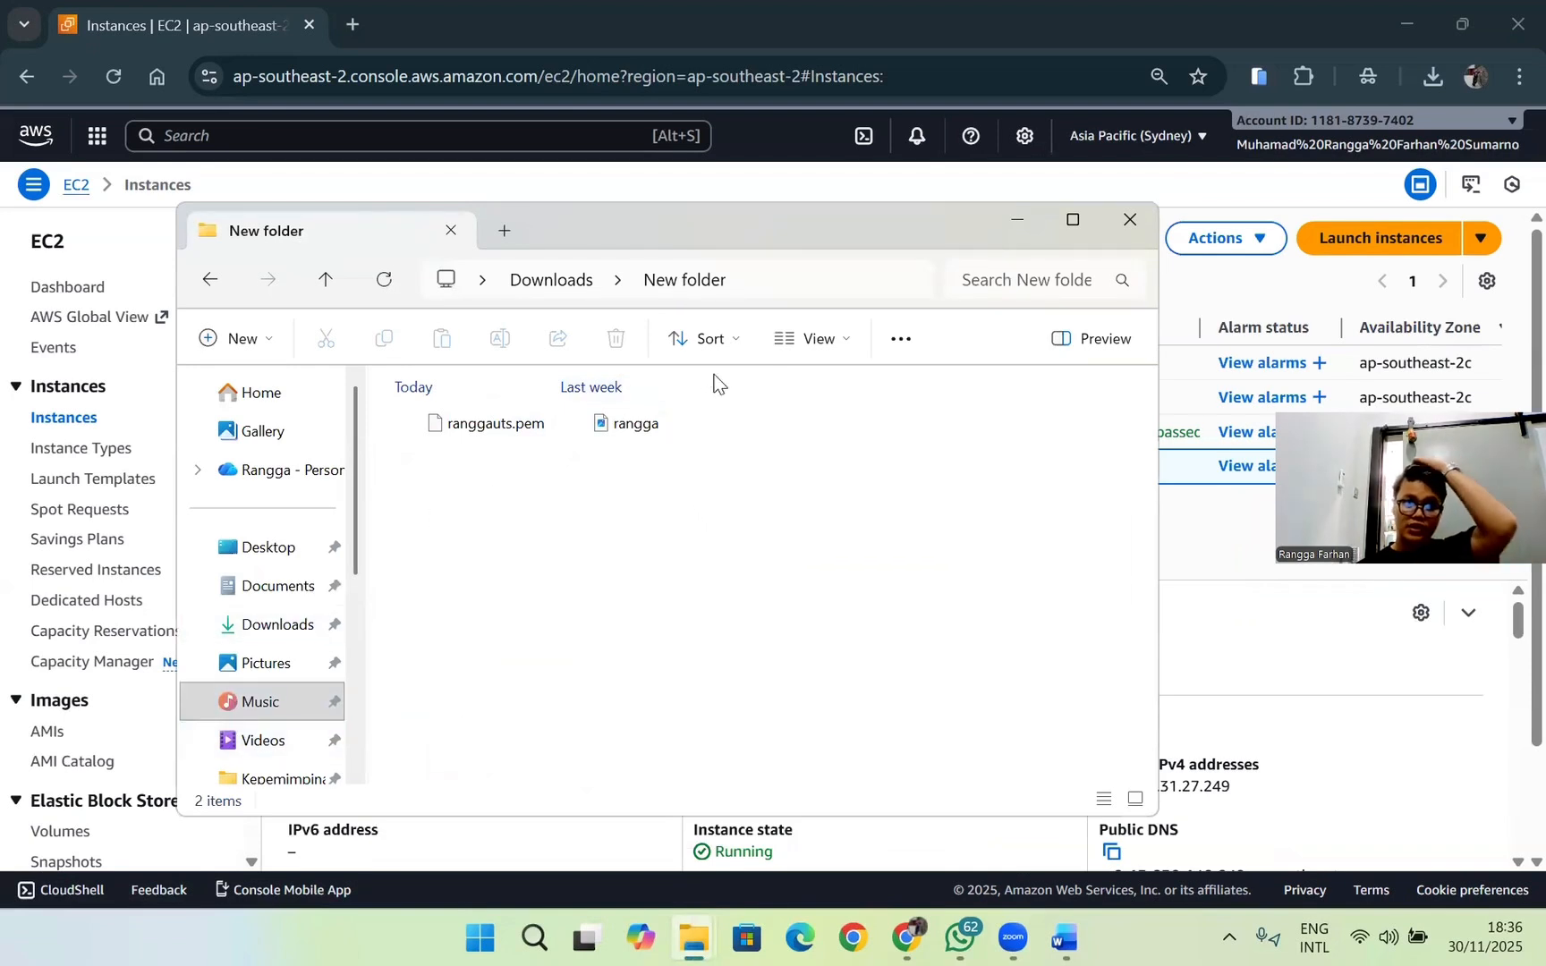
left_click(747, 282)
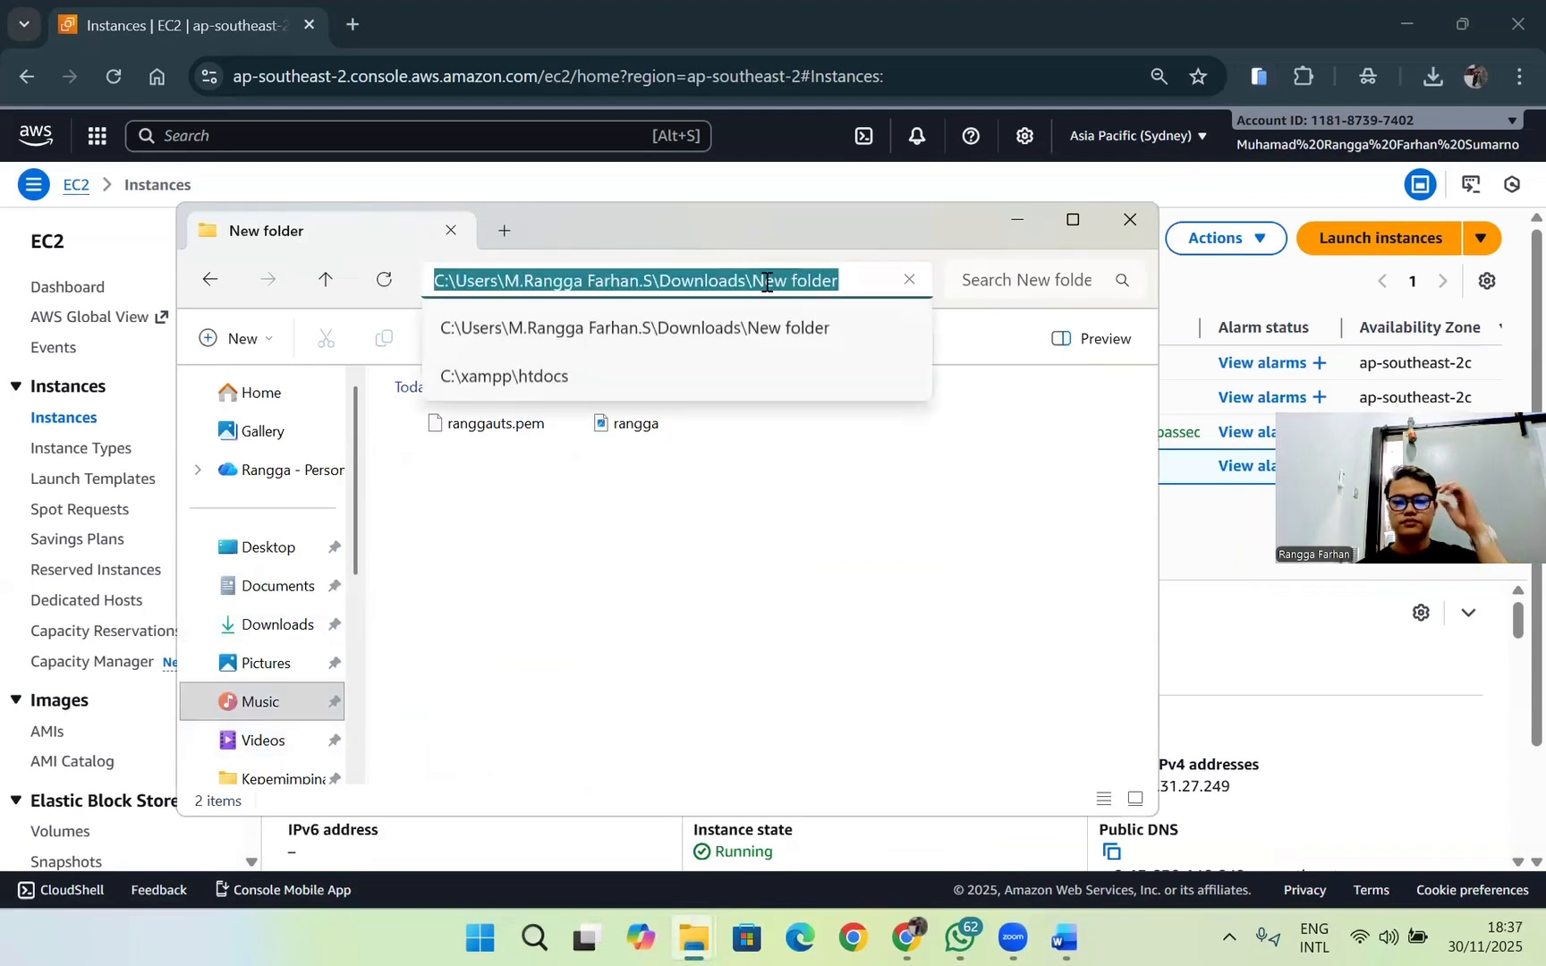
type("cmd")
key("Return")
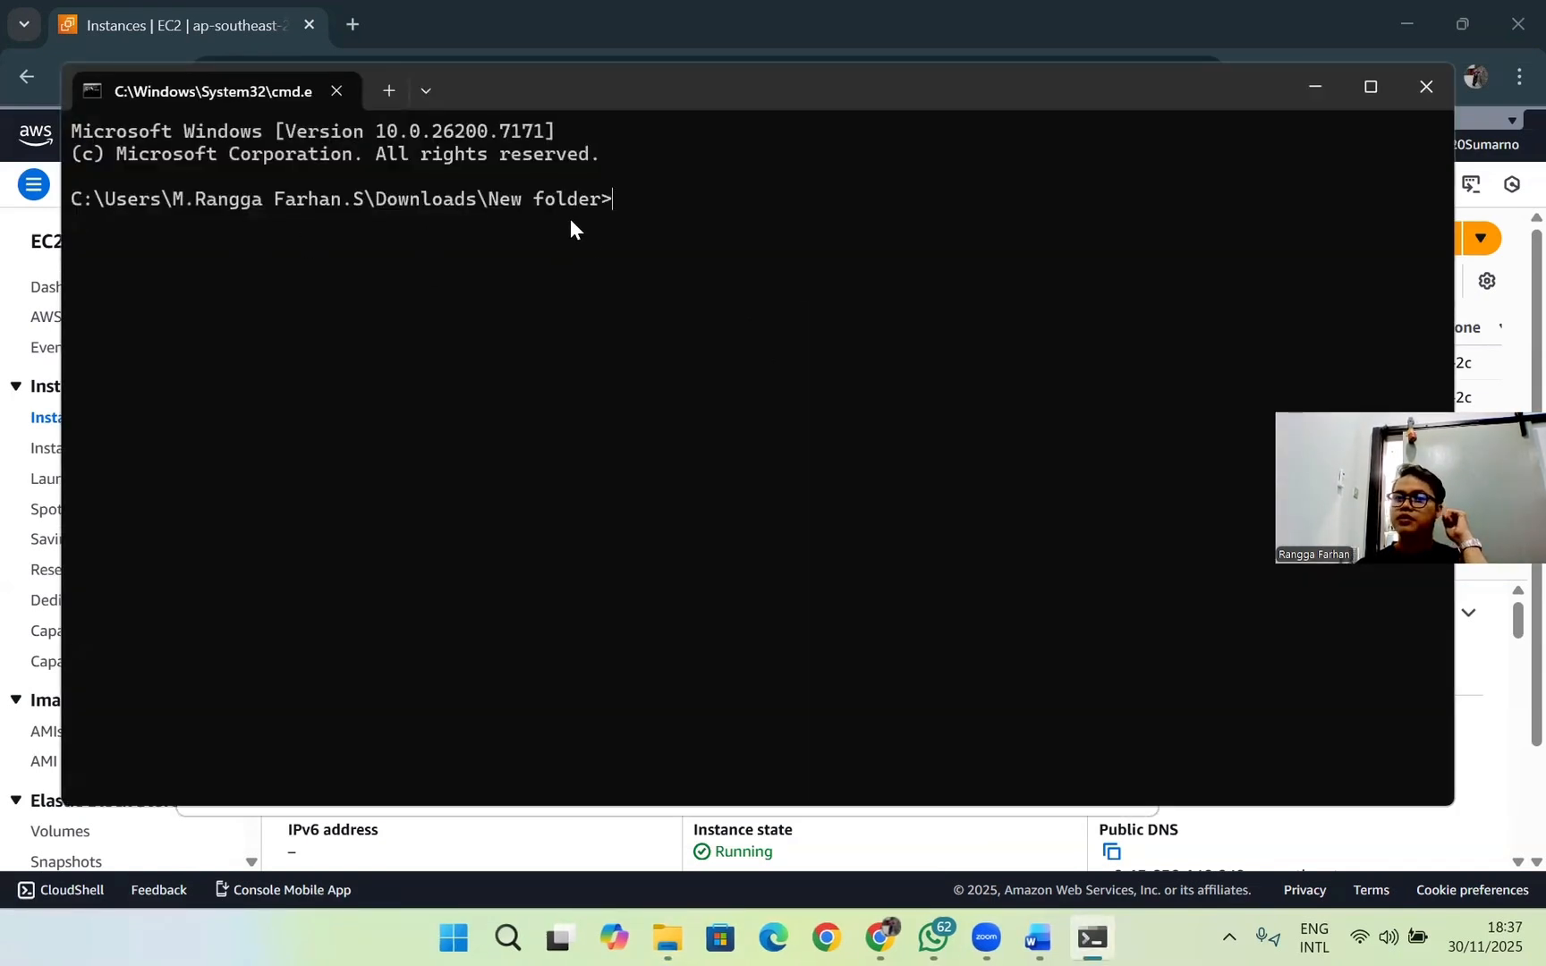
left_click(1315, 87)
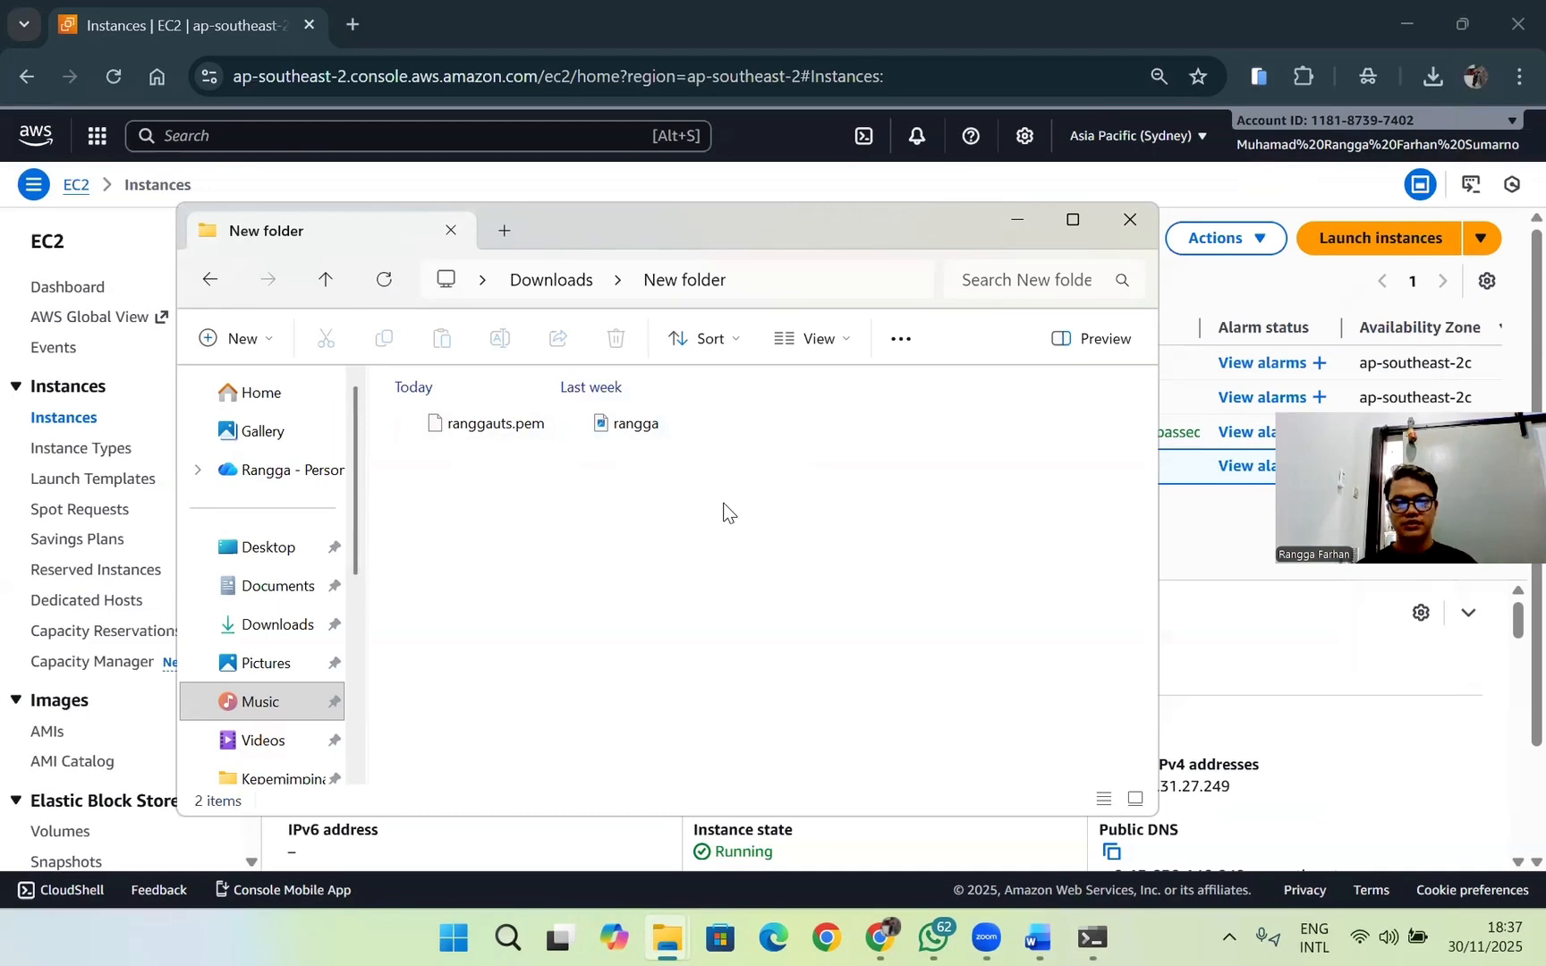
left_click(1019, 224)
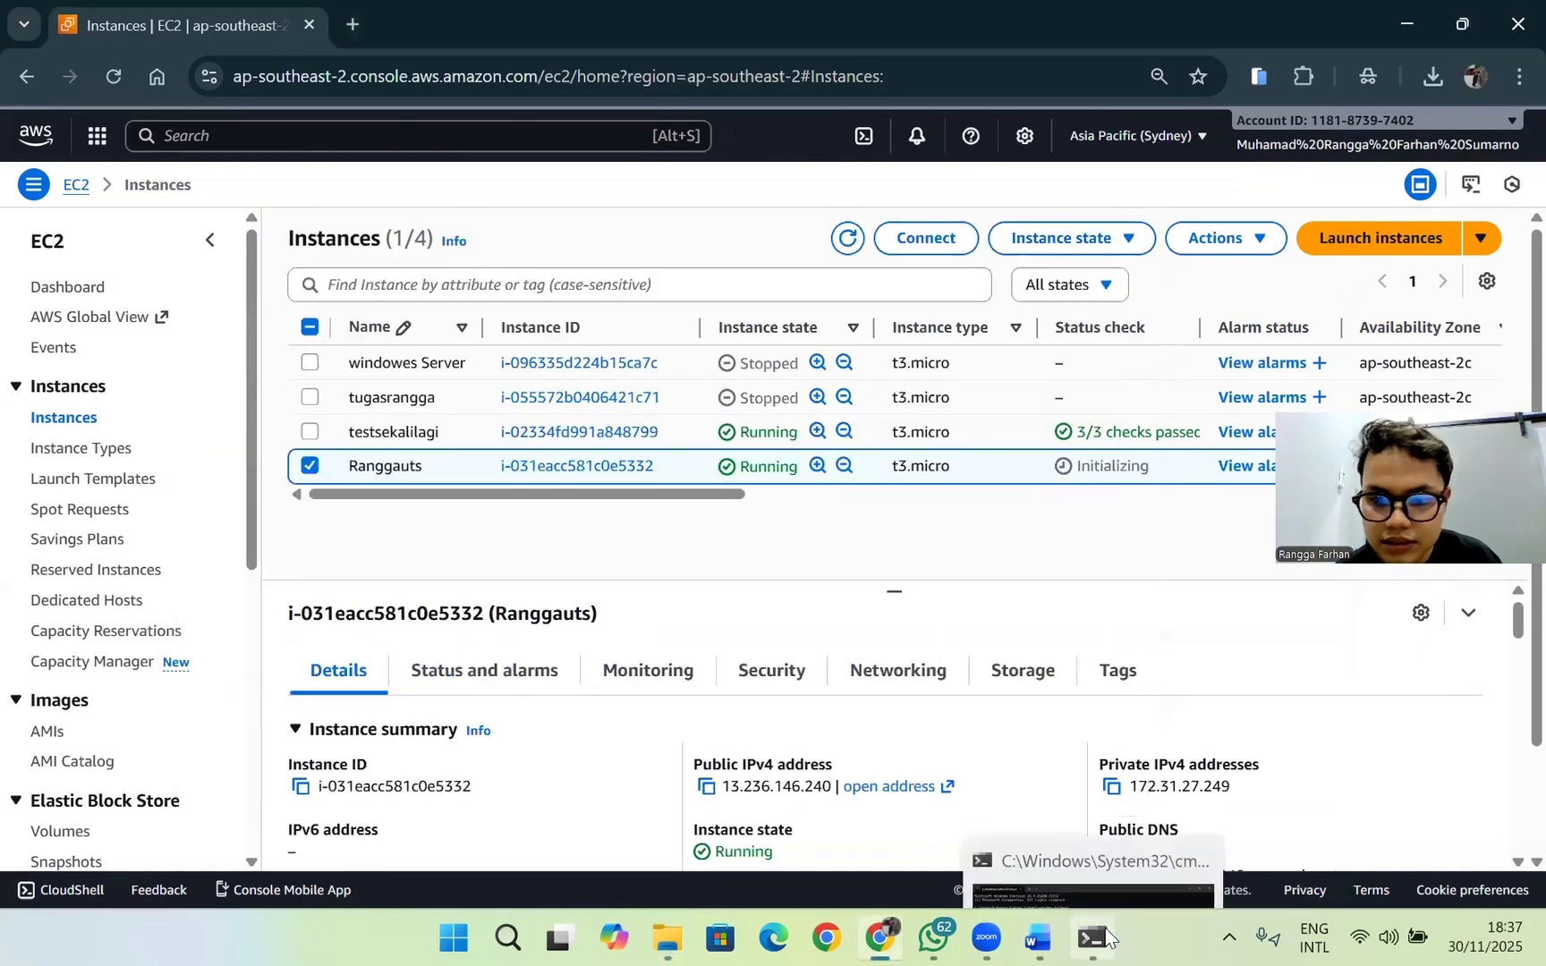
left_click(1093, 938)
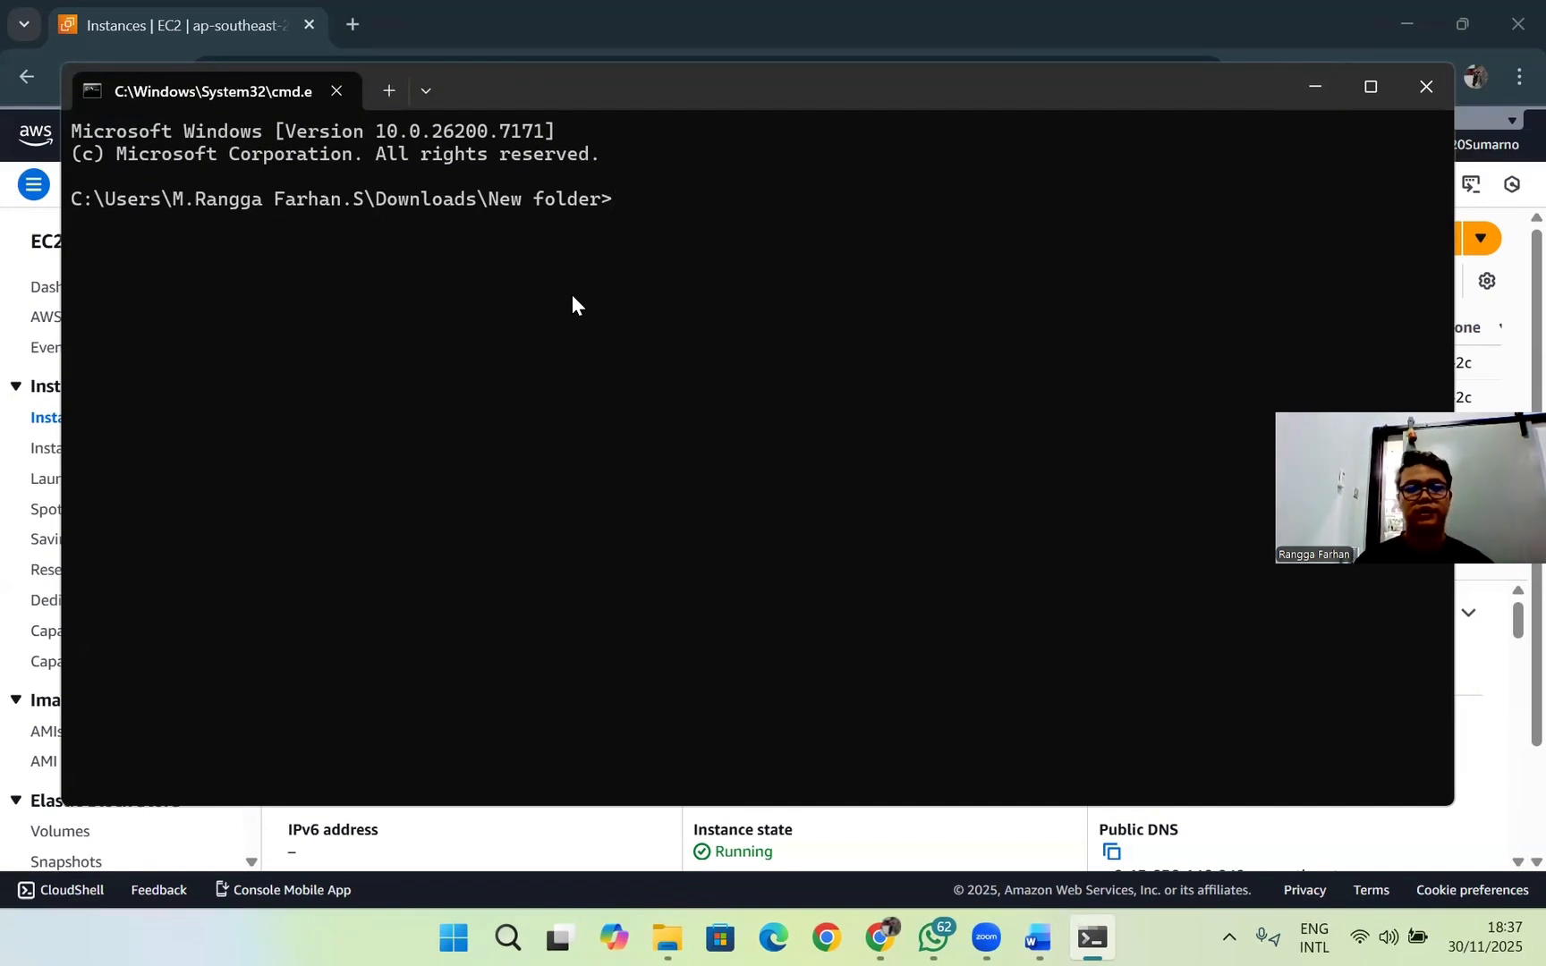
Step: Begin an SSH command that uses the key file "ranggauts.pem", checking the file's name in the Downloads "New folder"
type("-")
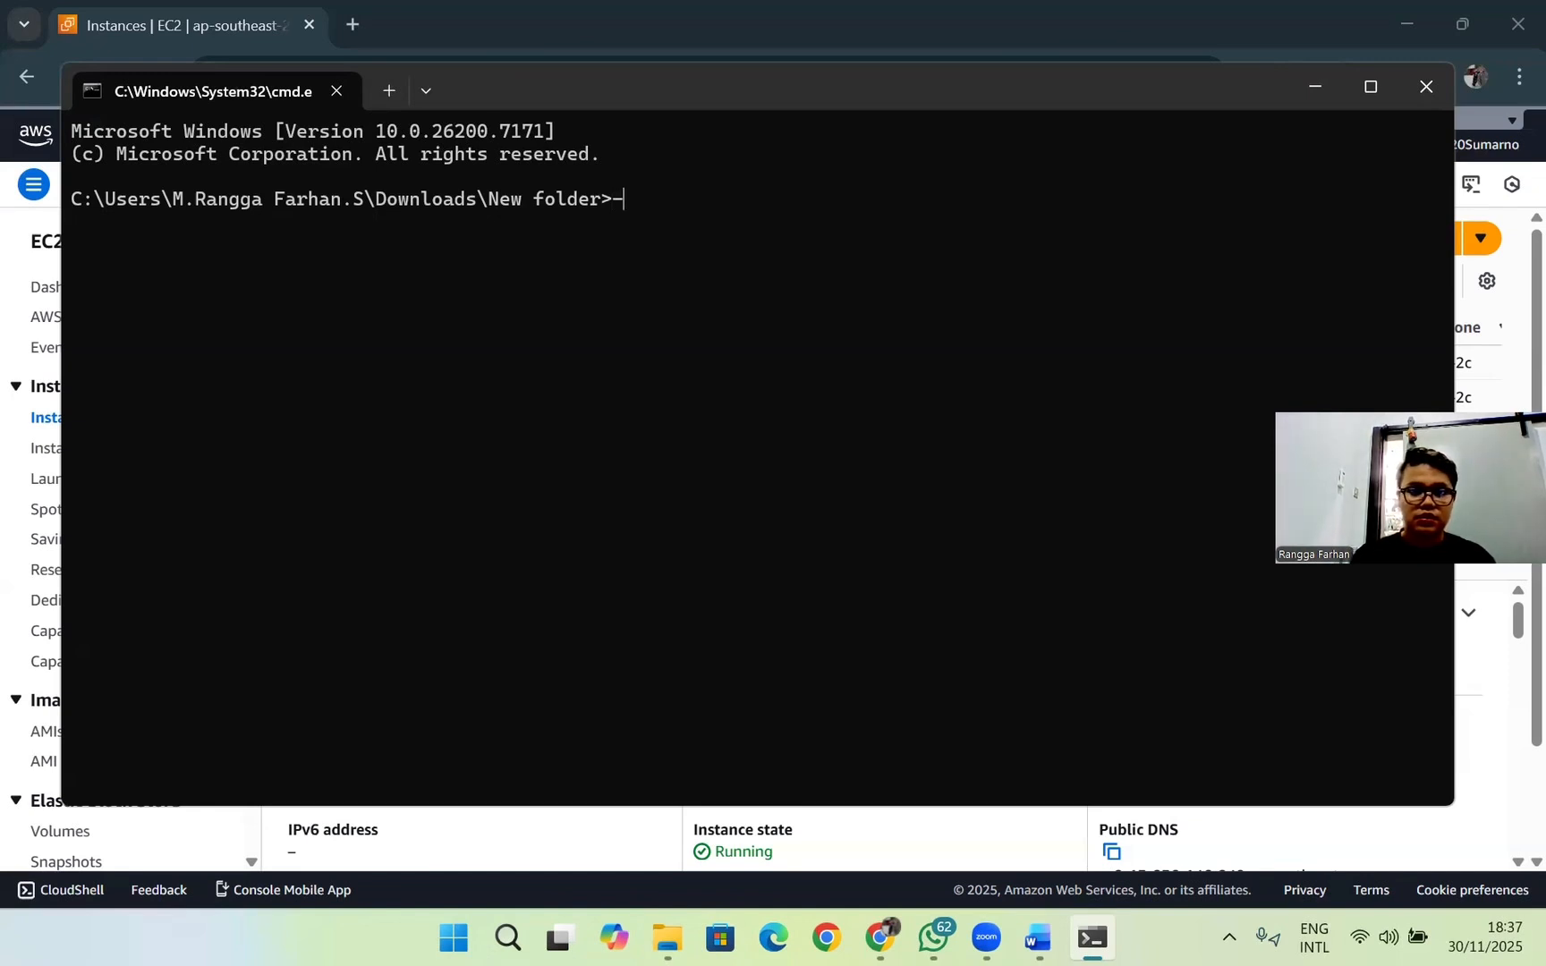
type("ssh ")
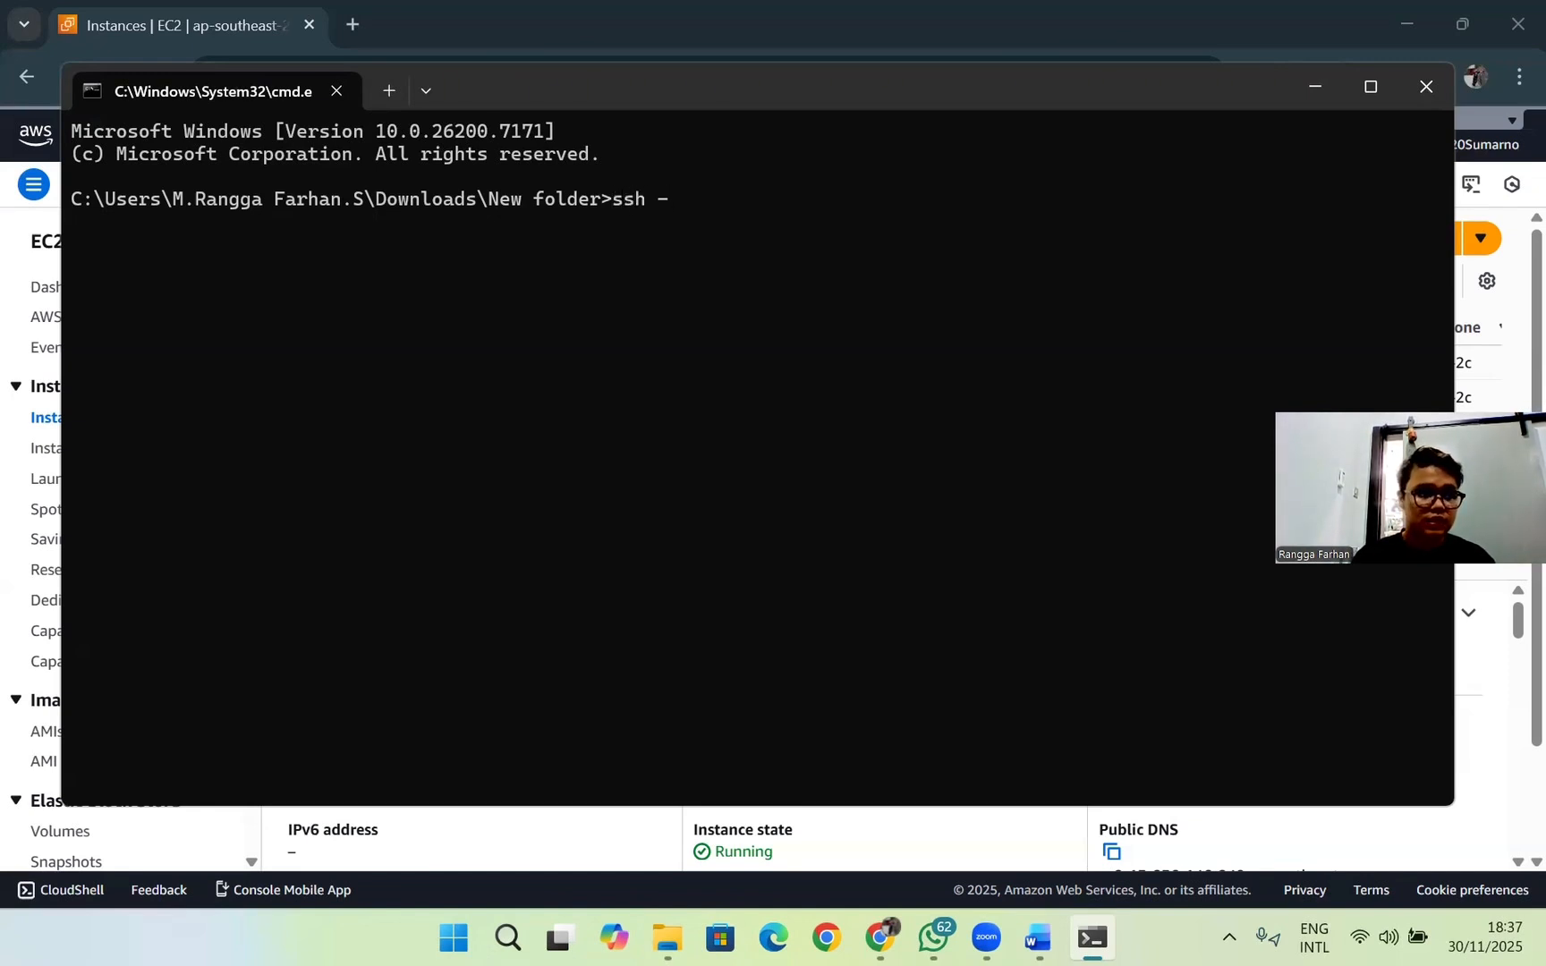
type("i")
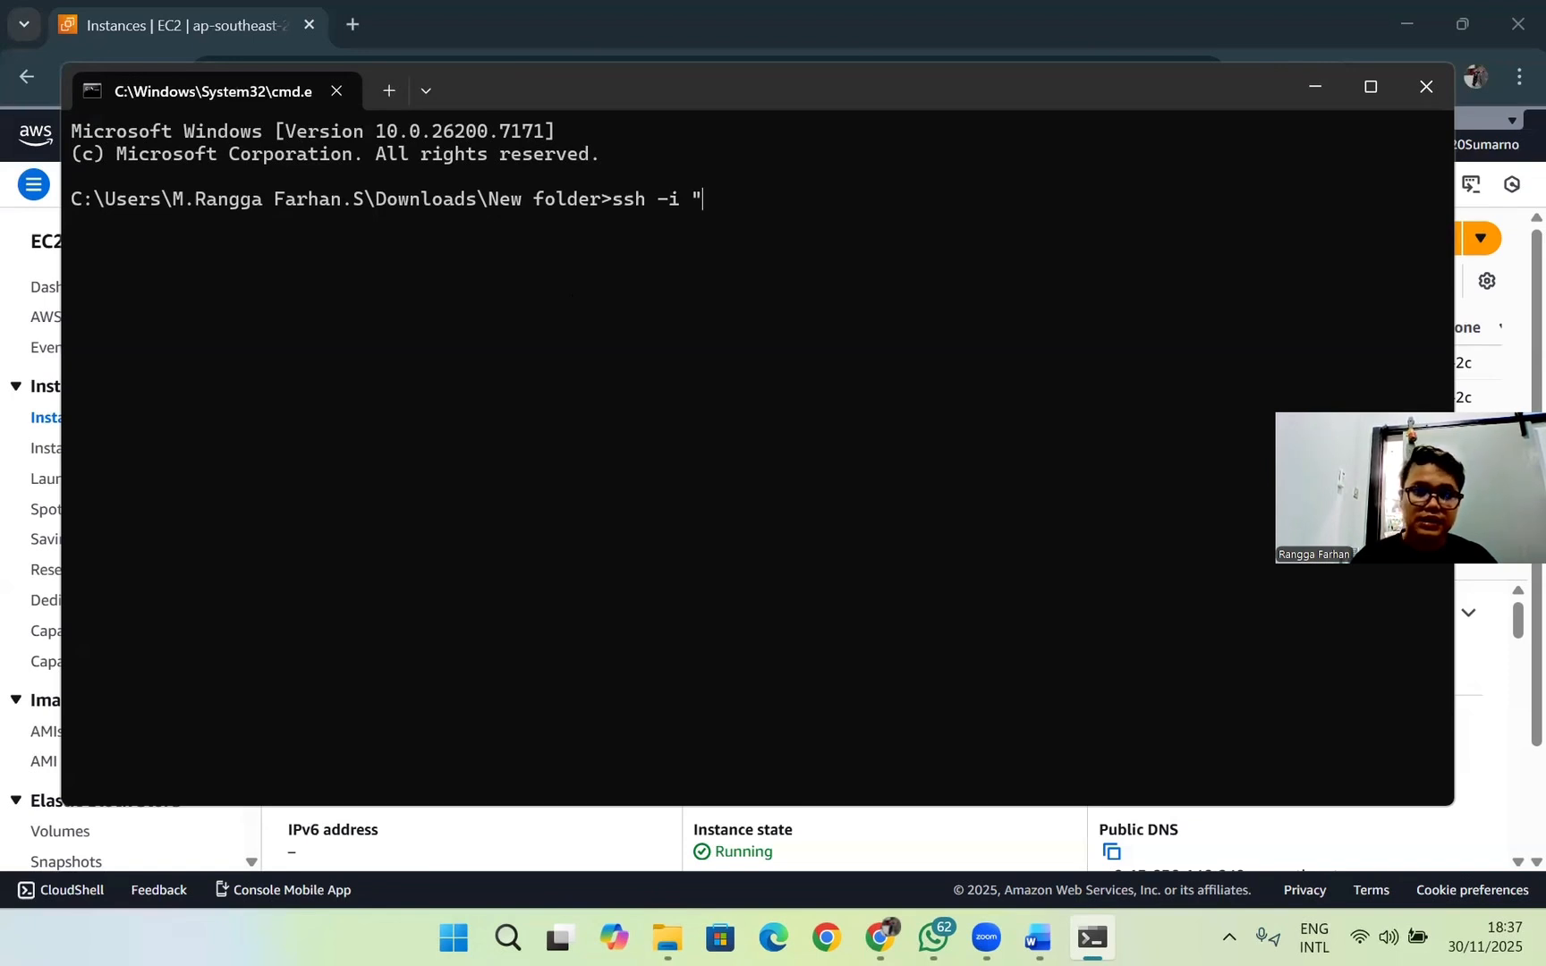
key("alt+Tab")
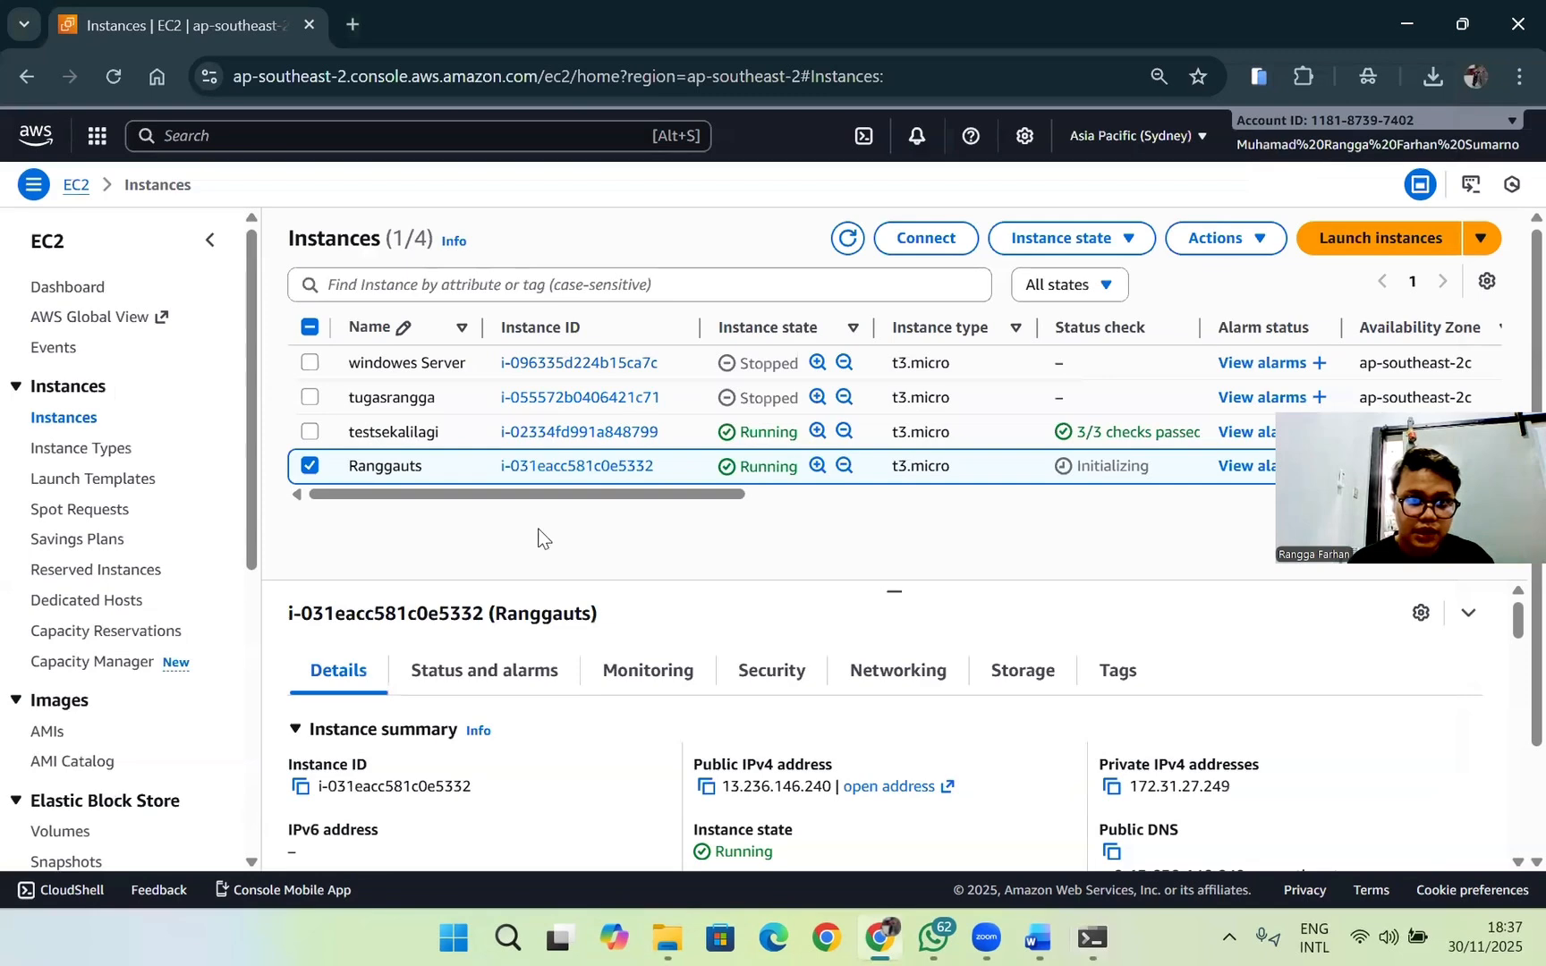
key("alt+Tab")
key("Tab")
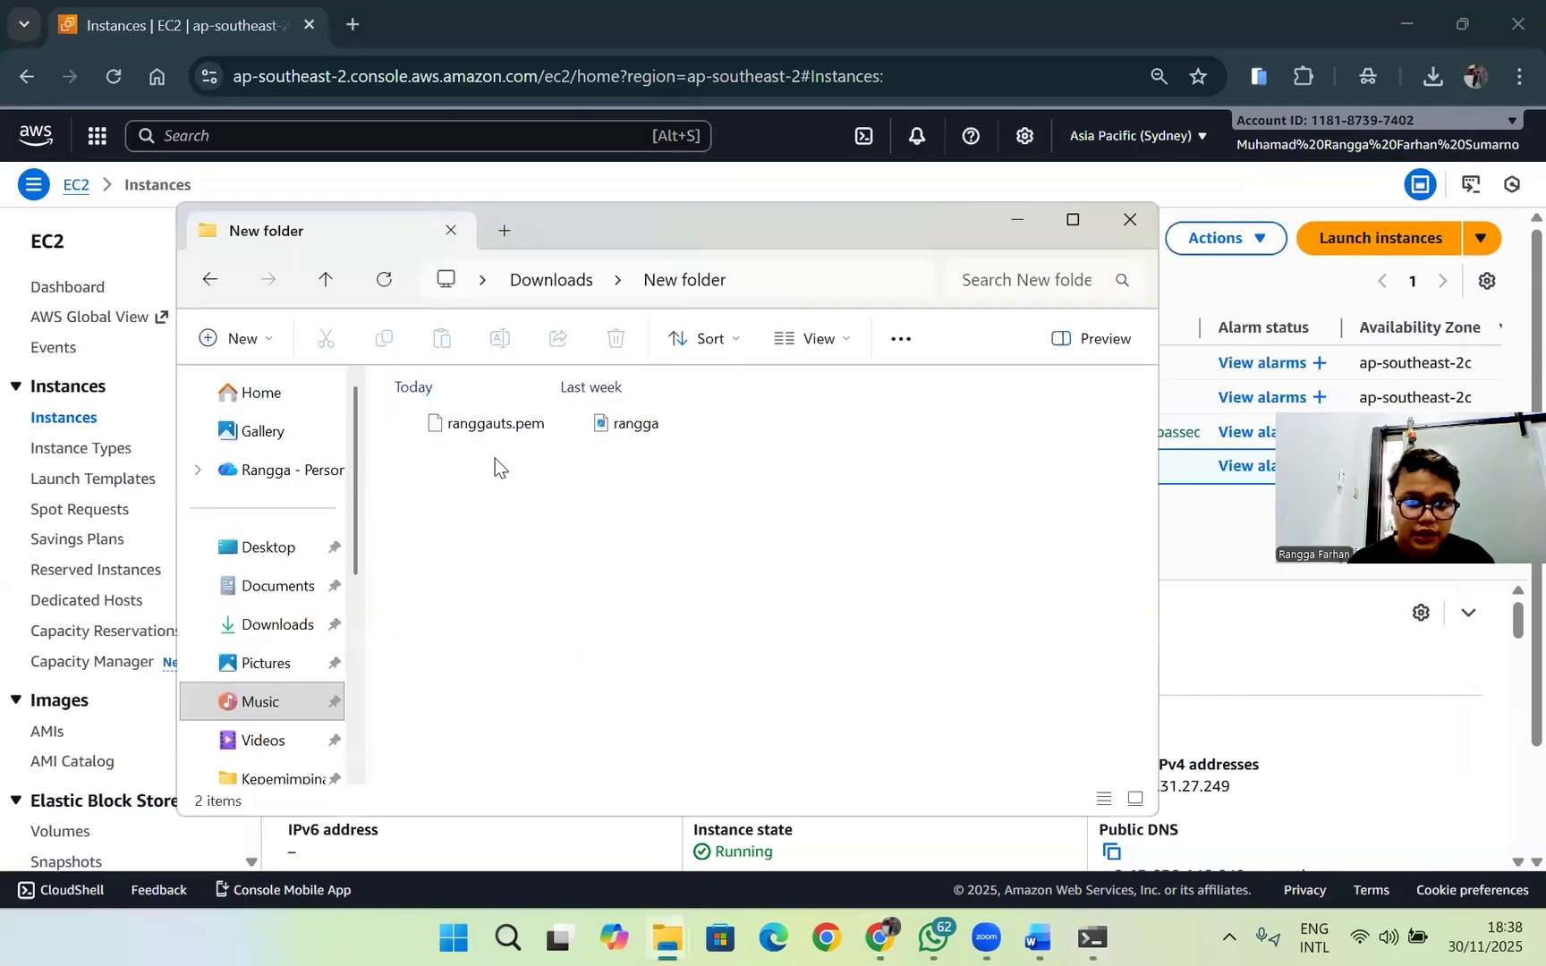
key("alt+Tab")
key("alt+Tab")
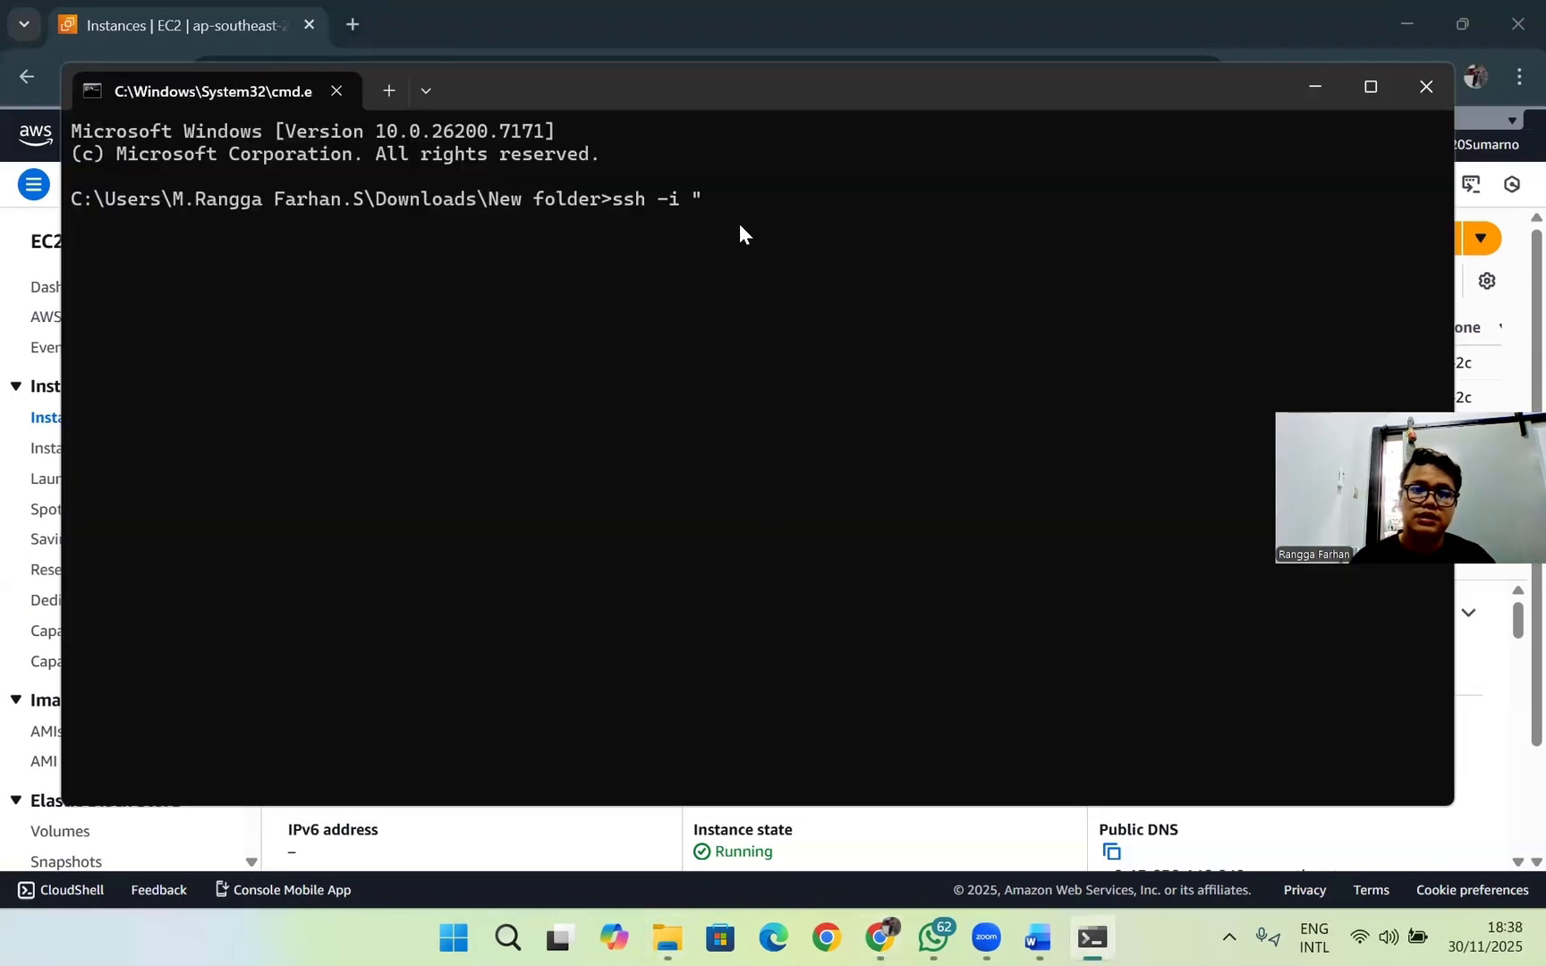
type("rangga")
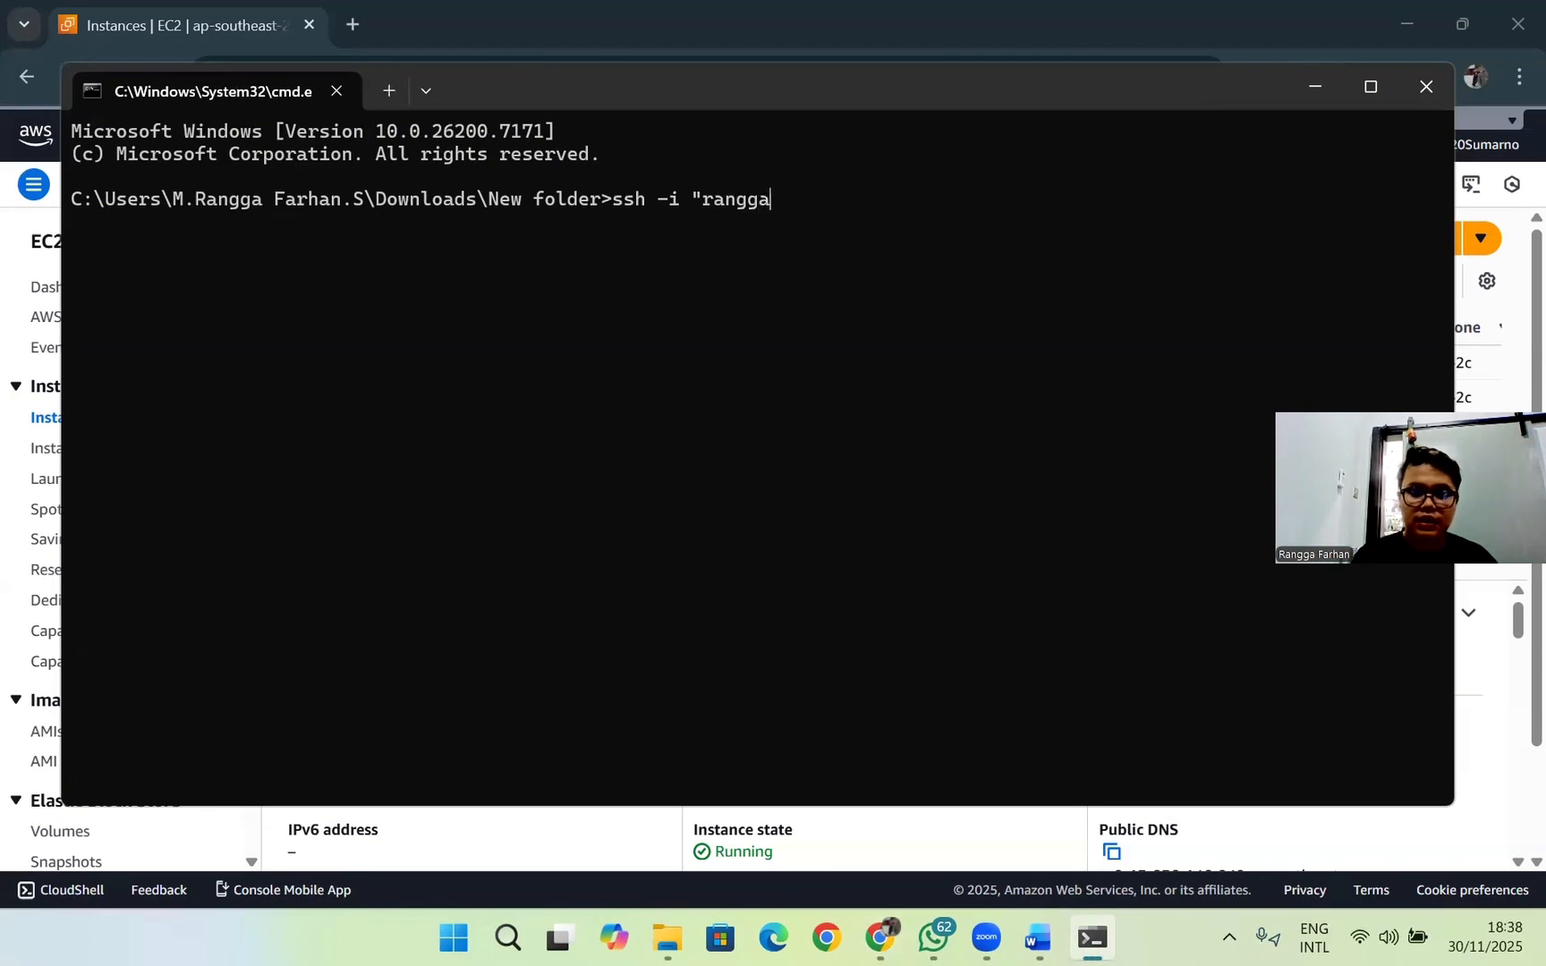
type("uts.")
type("pem")
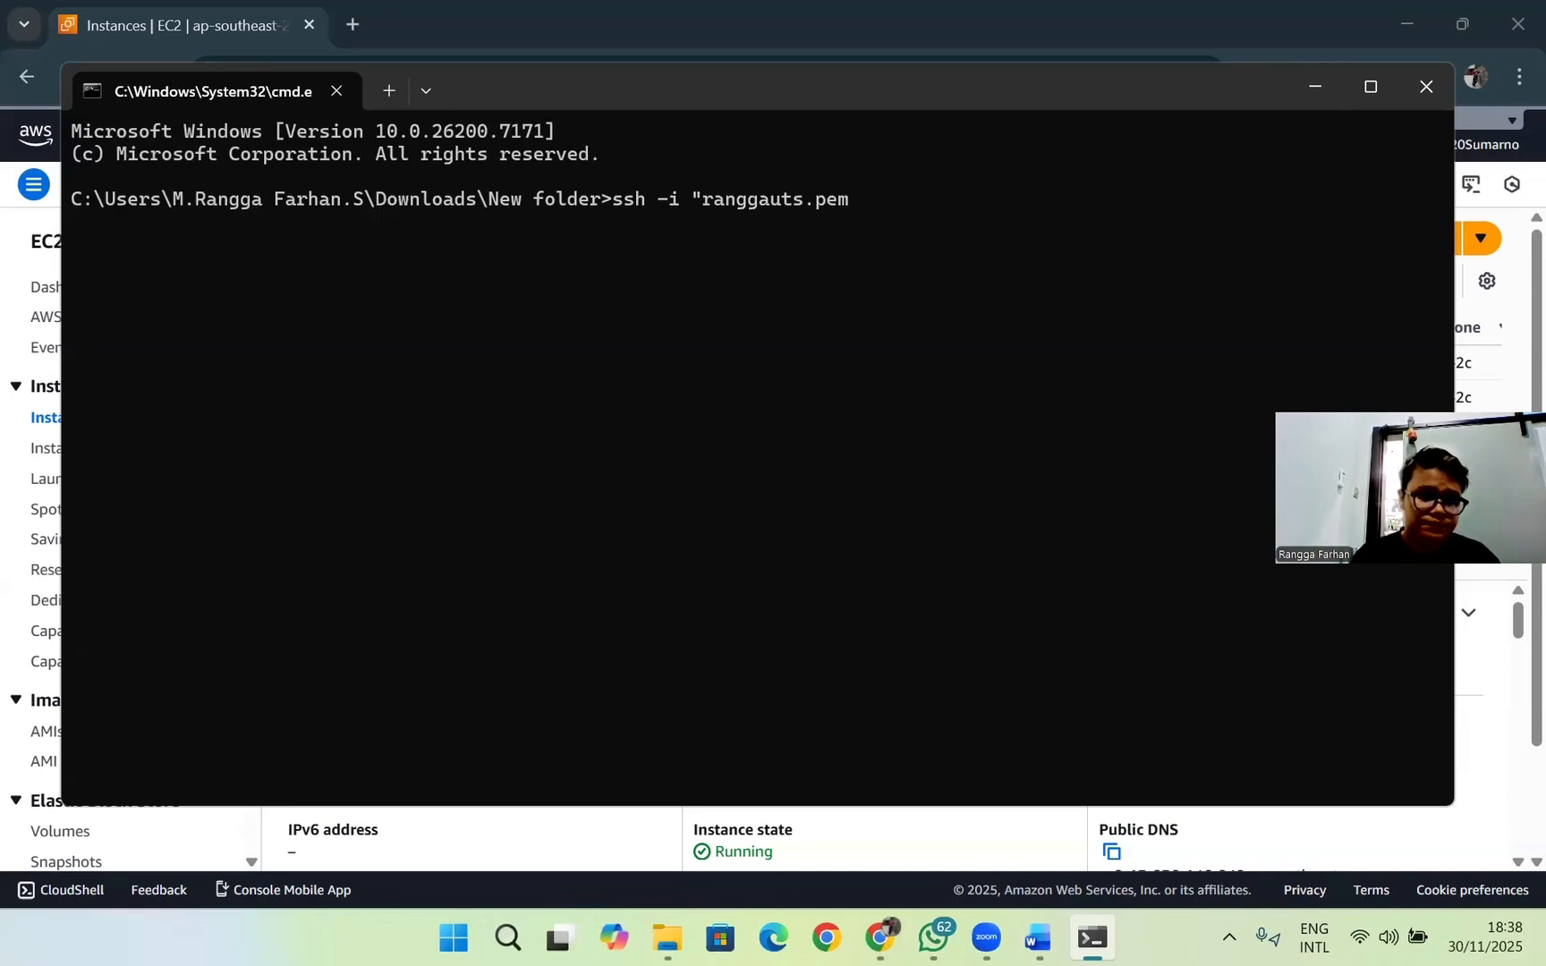
type("\"e")
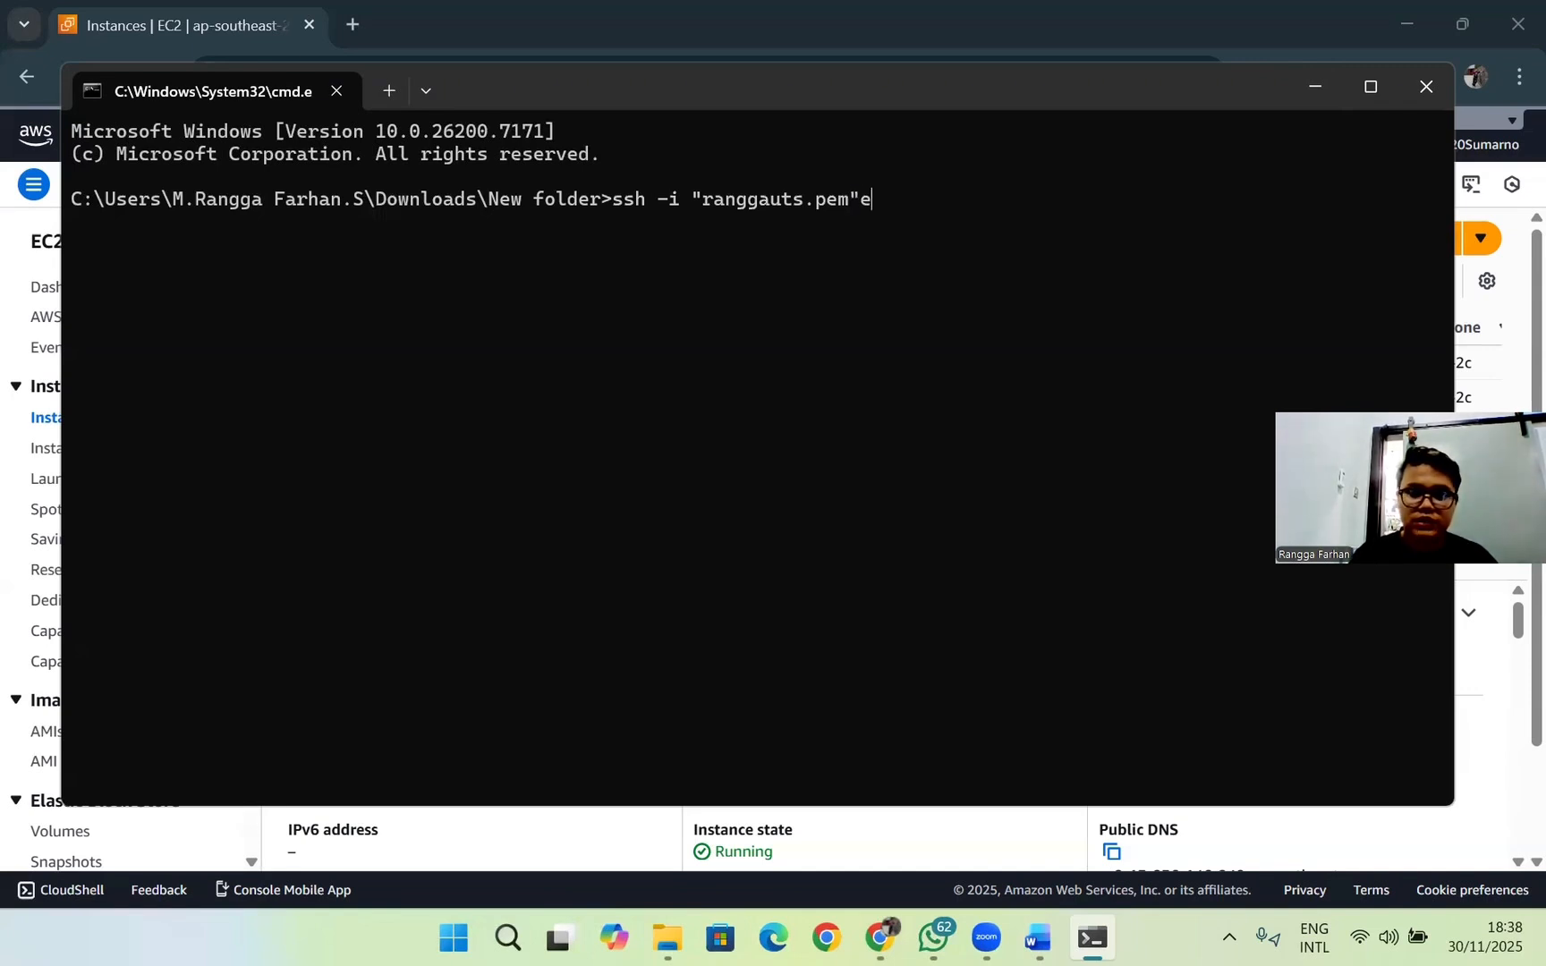
Step: Close the key file name's quotation and add the login text ec2@-user@ to the SSH command
key("BackSpace")
type("ec2")
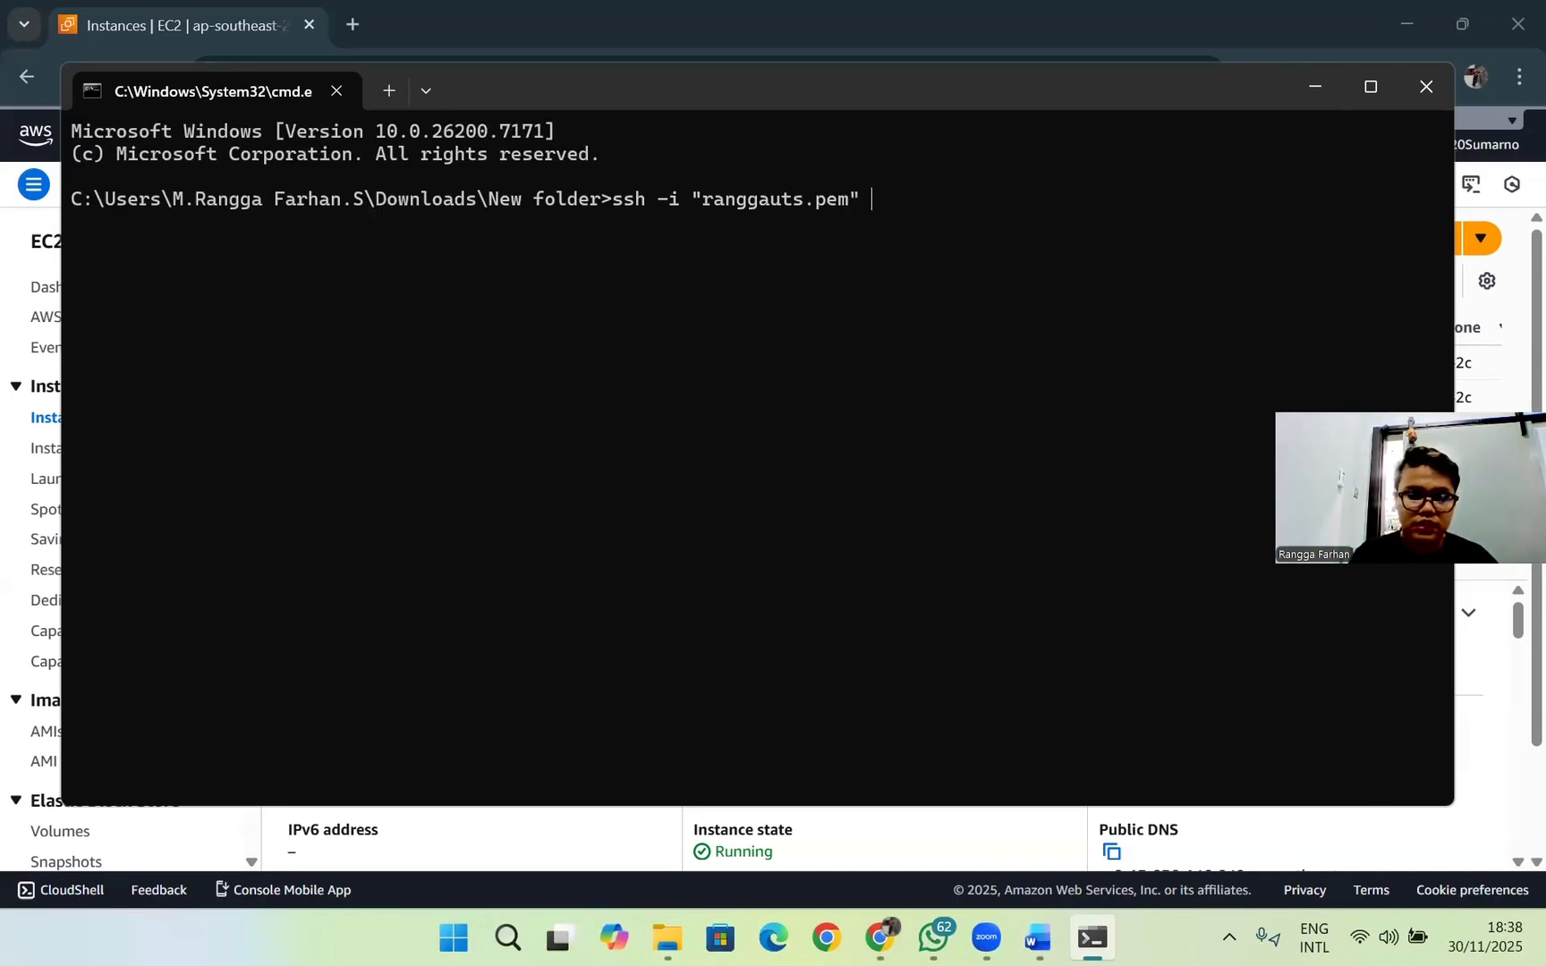
type("@")
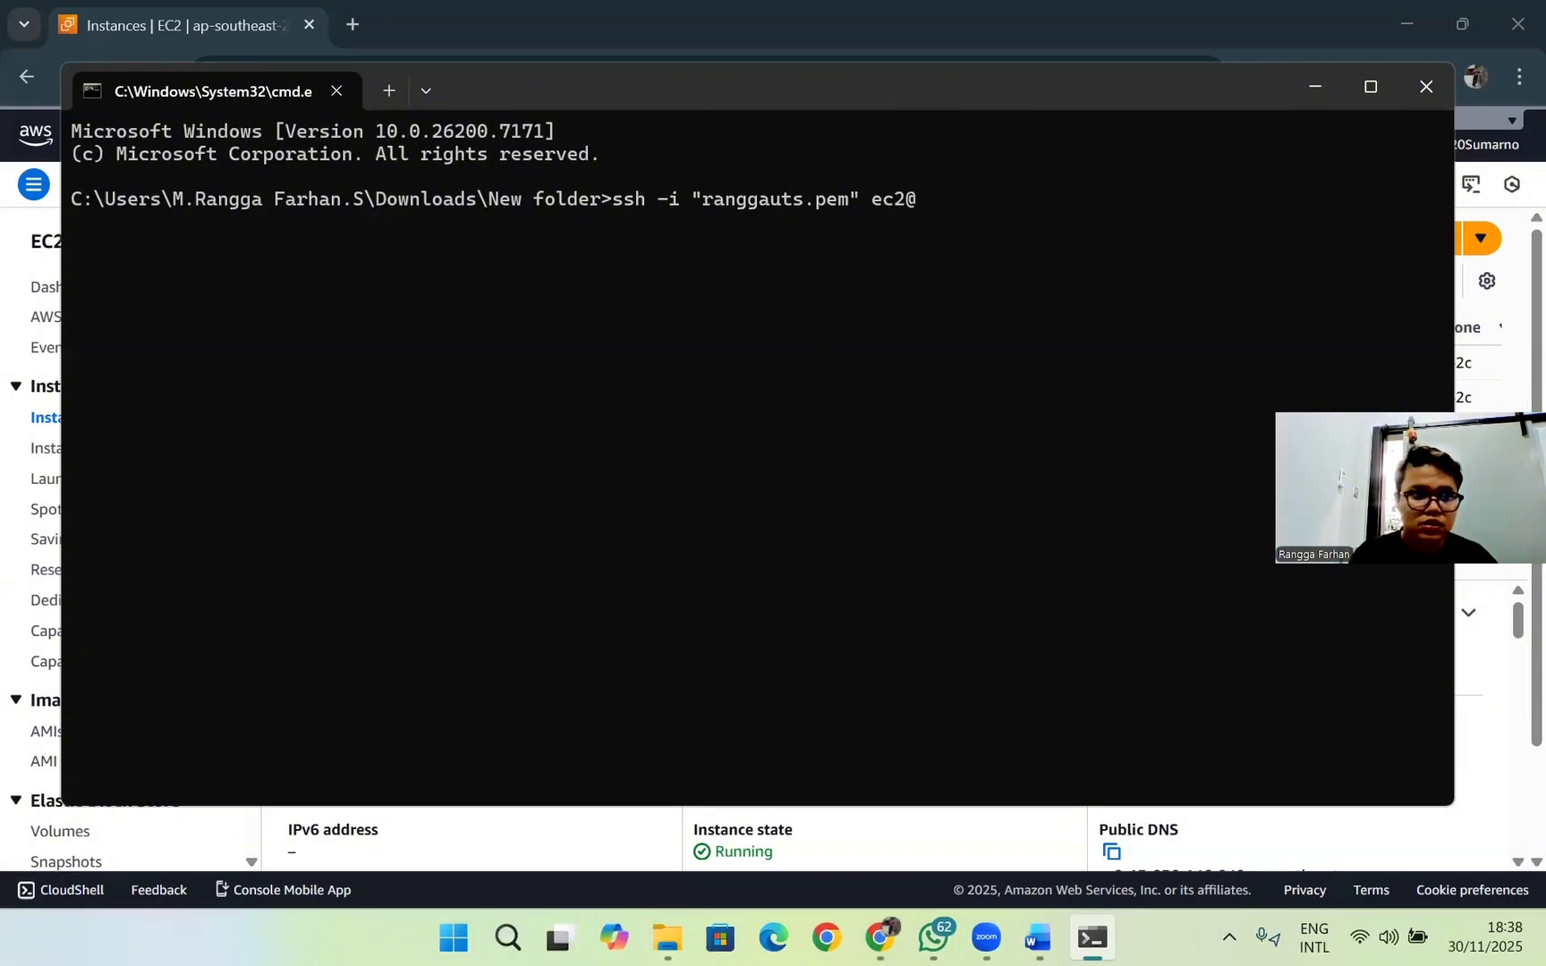
type("-user")
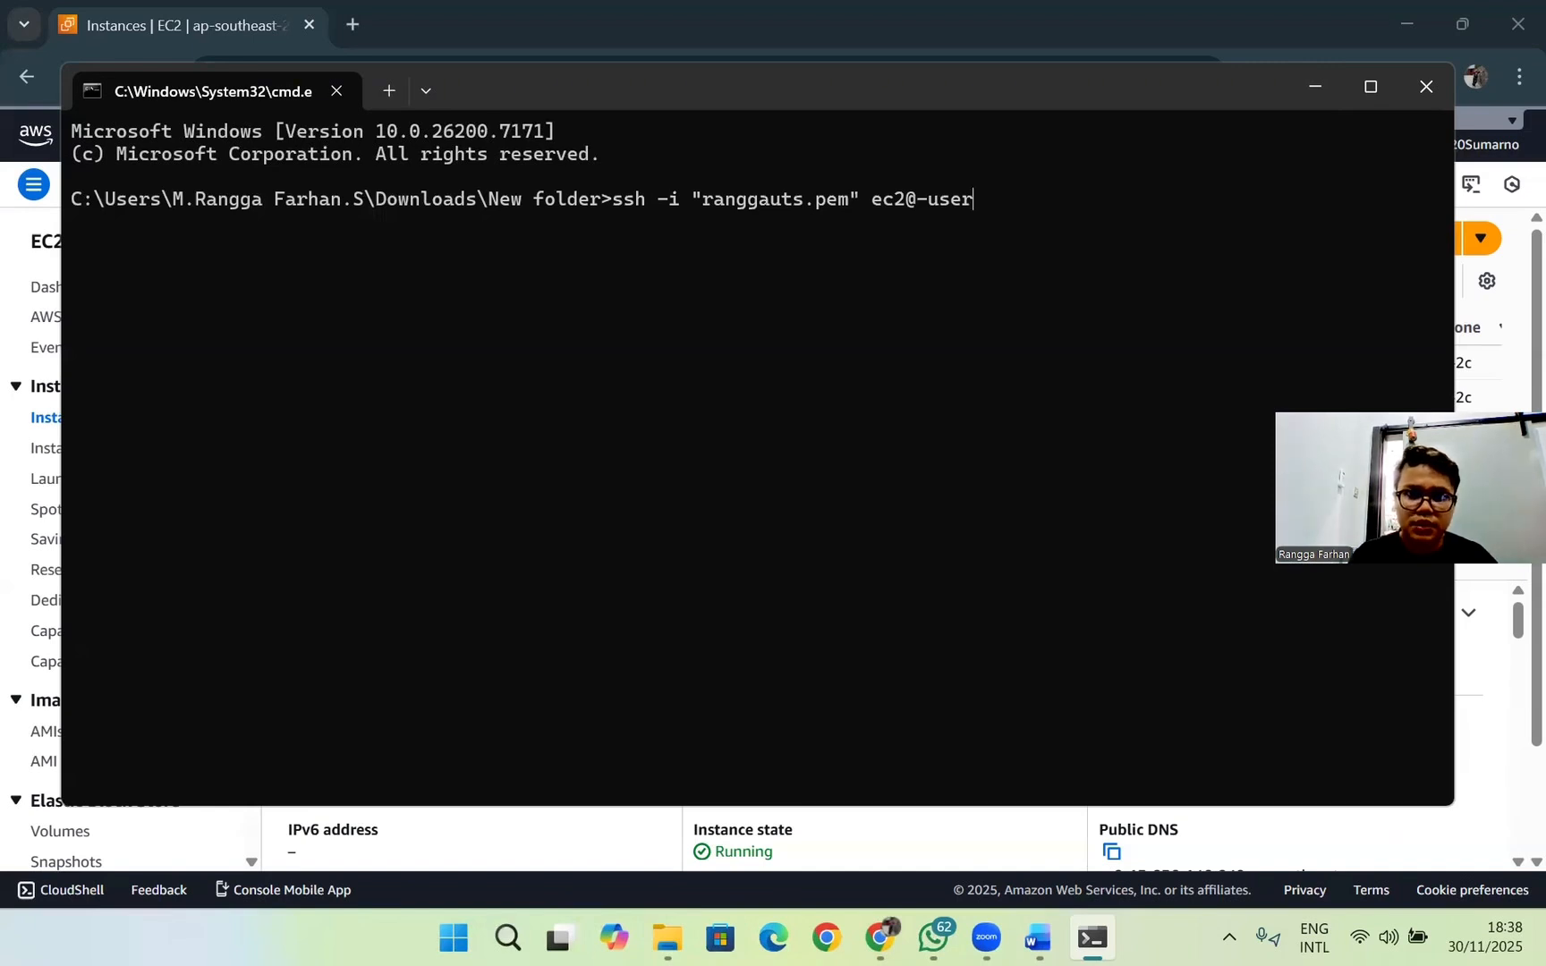
type("@")
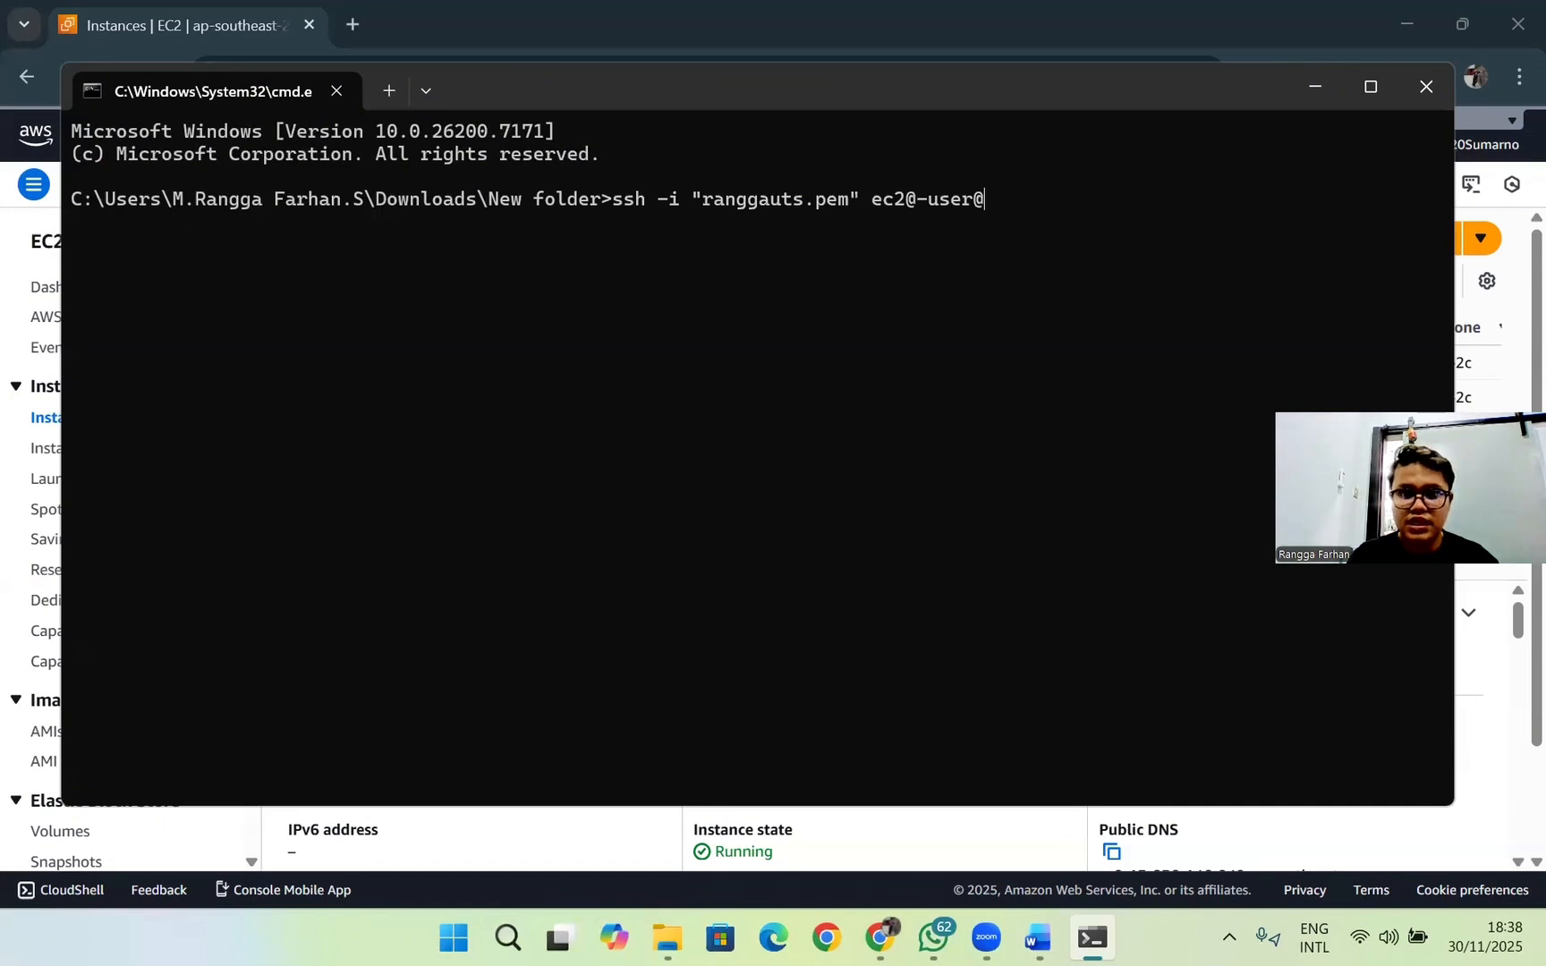
Step: Copy the Ranggauts instance's public IPv4 address 13.236.146.240 from the instance list for the SSH command and return to the Command Prompt
left_click(1494, 739)
left_click_drag(655, 497, 978, 503)
double_click(1014, 464)
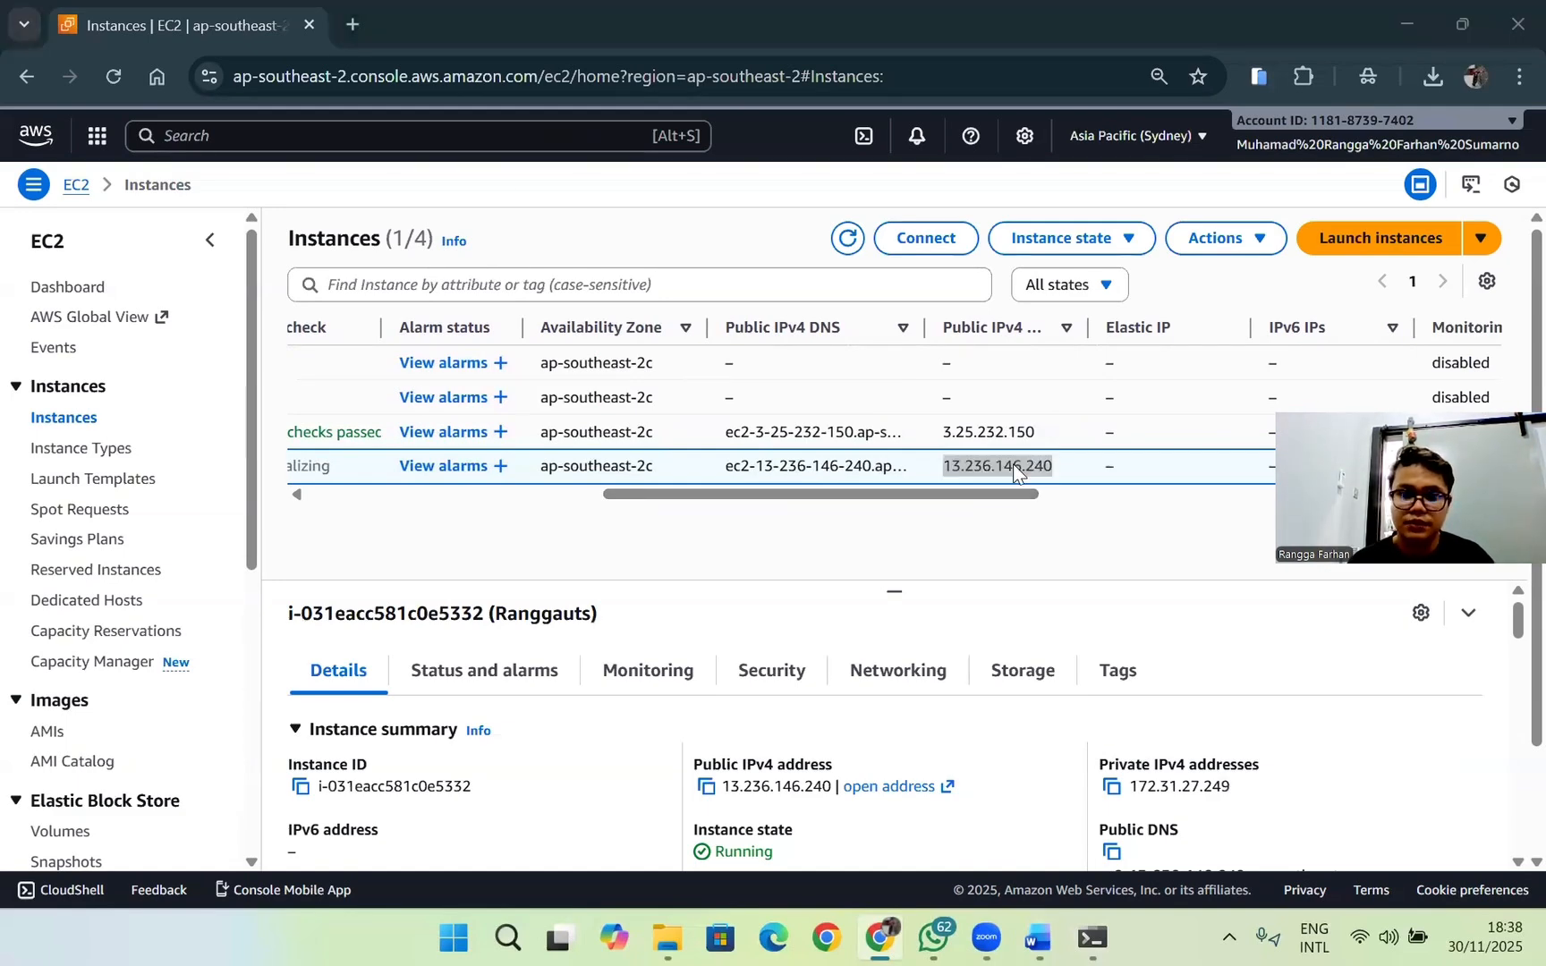
key("alt+Tab")
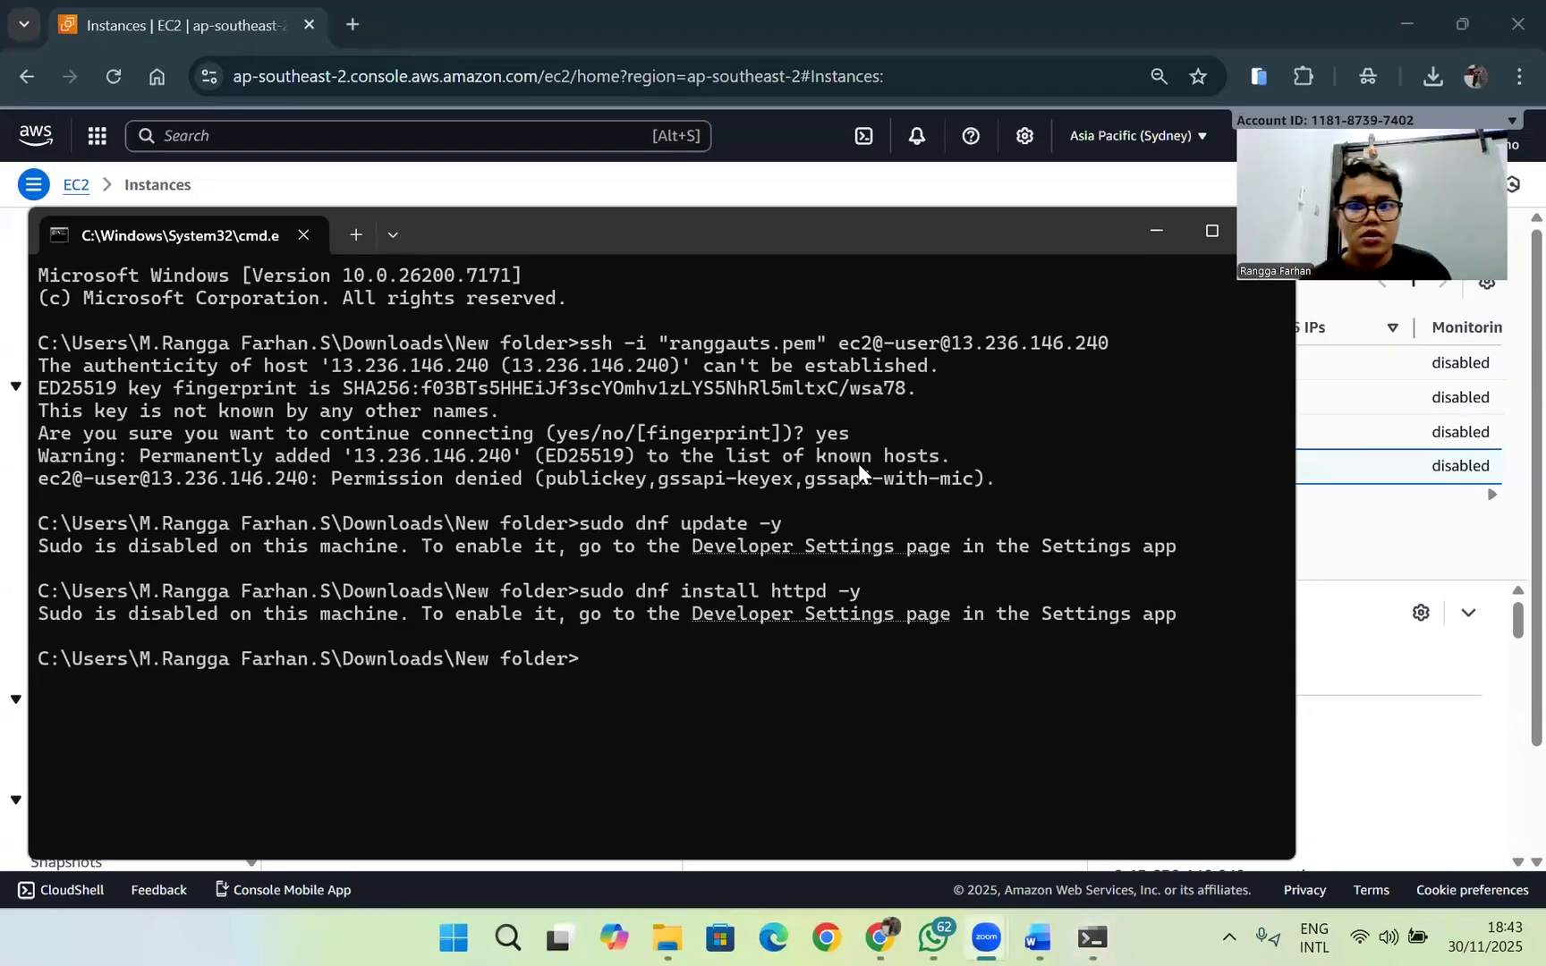
Step: Paste the prepared SSH command with the login ec2-user@ and change its key file to "ranggauts.pem"
left_click(648, 658)
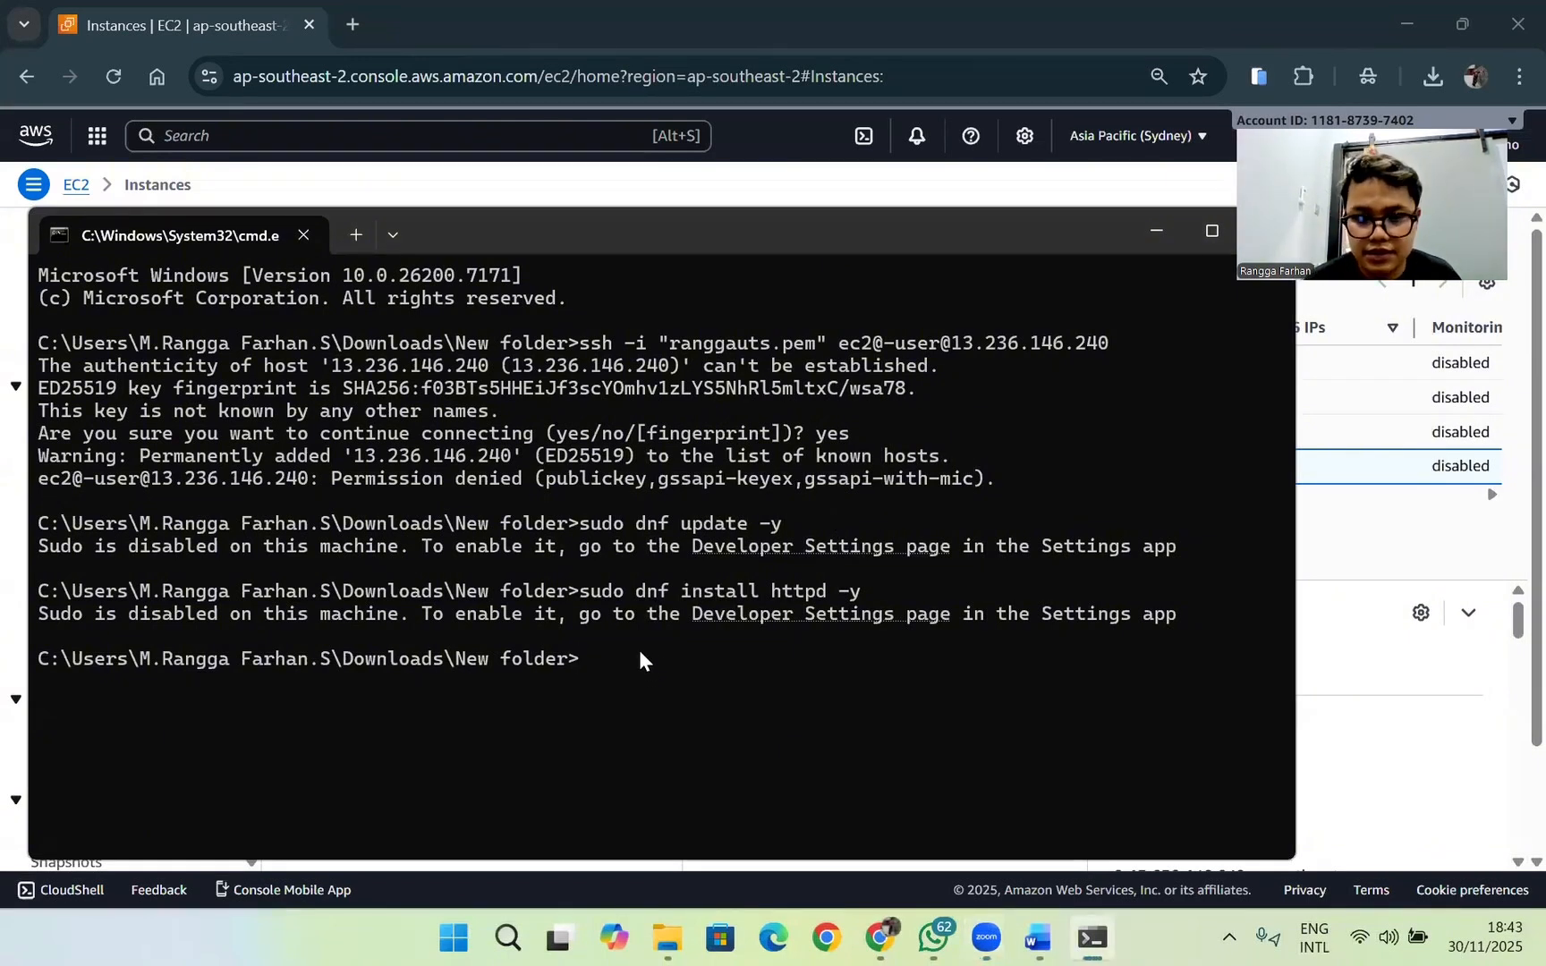
type("ssh -i \"testsekalilagi.pem\" ec2-user@")
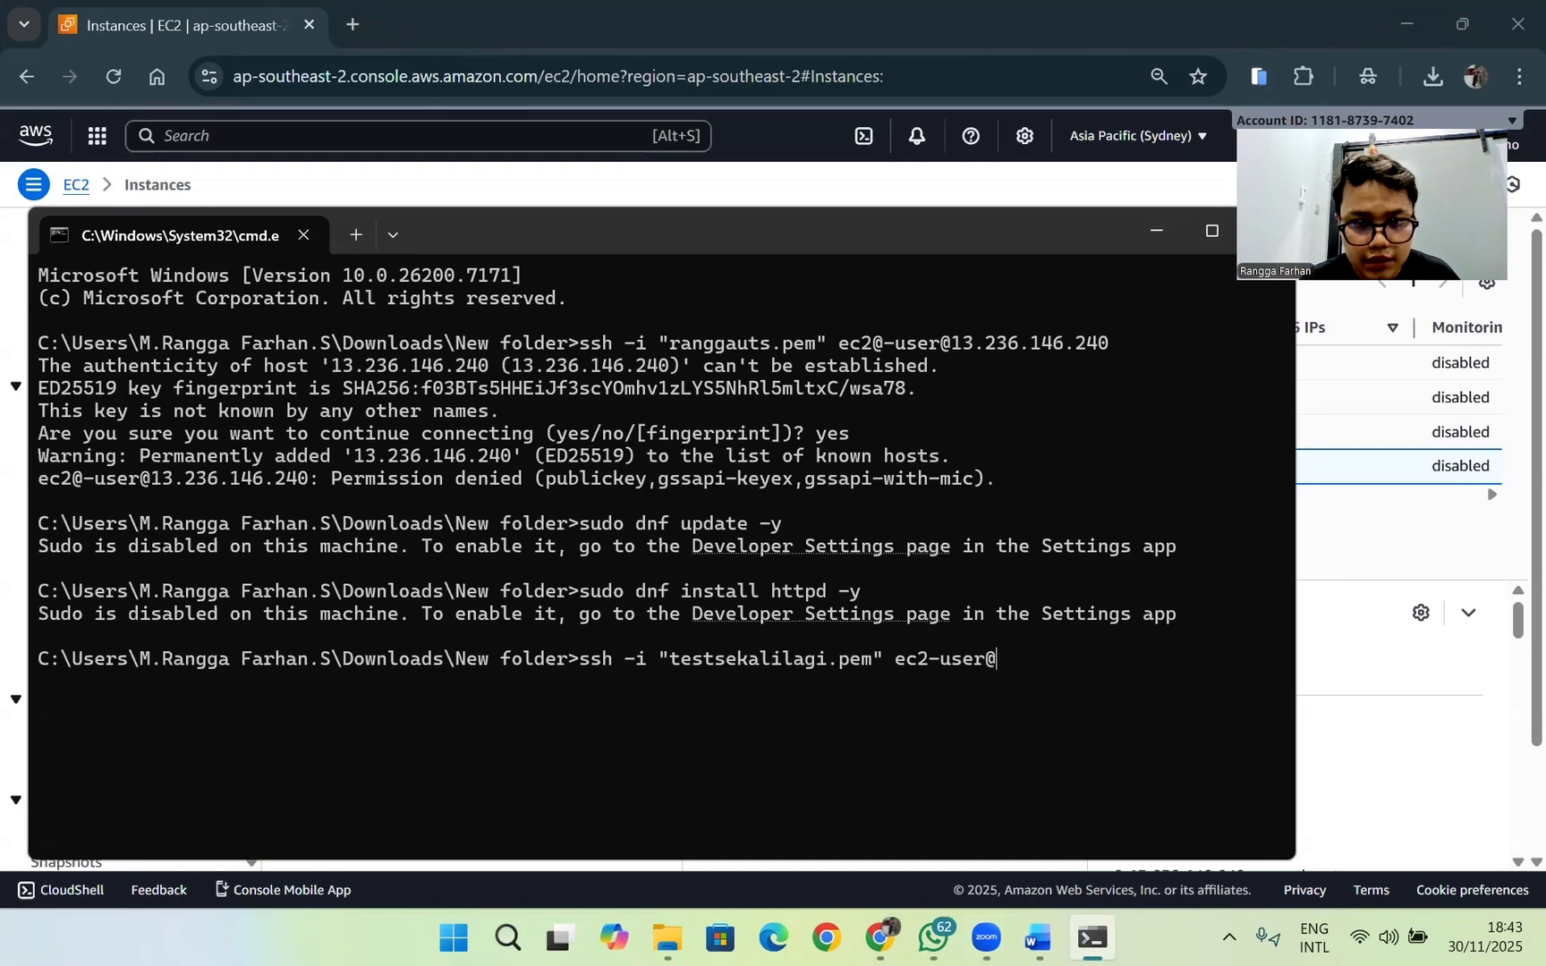
key("Left")
key("Left")
key("Left")
key("Left")
key("Left")
key("Left")
key("Left")
key("Left")
key("Left")
key("Left")
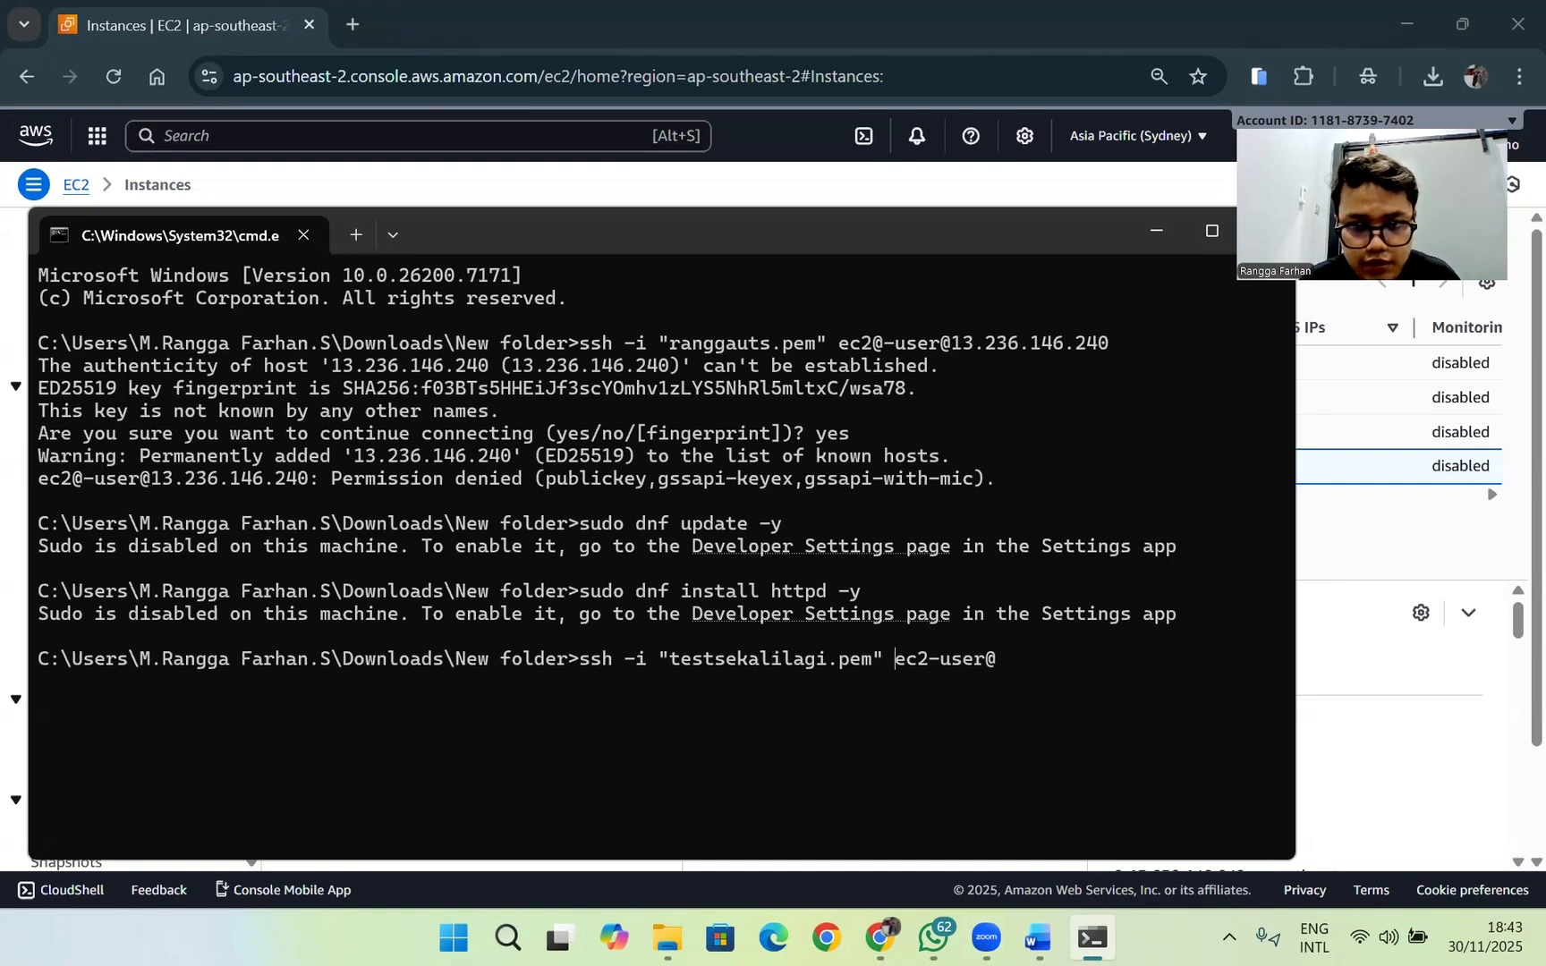
key("Left")
key("Left")
key("BackSpace")
key("BackSpace")
key("BackSpace")
key("BackSpace")
key("BackSpace")
key("BackSpace")
key("BackSpace")
key("BackSpace")
key("BackSpace")
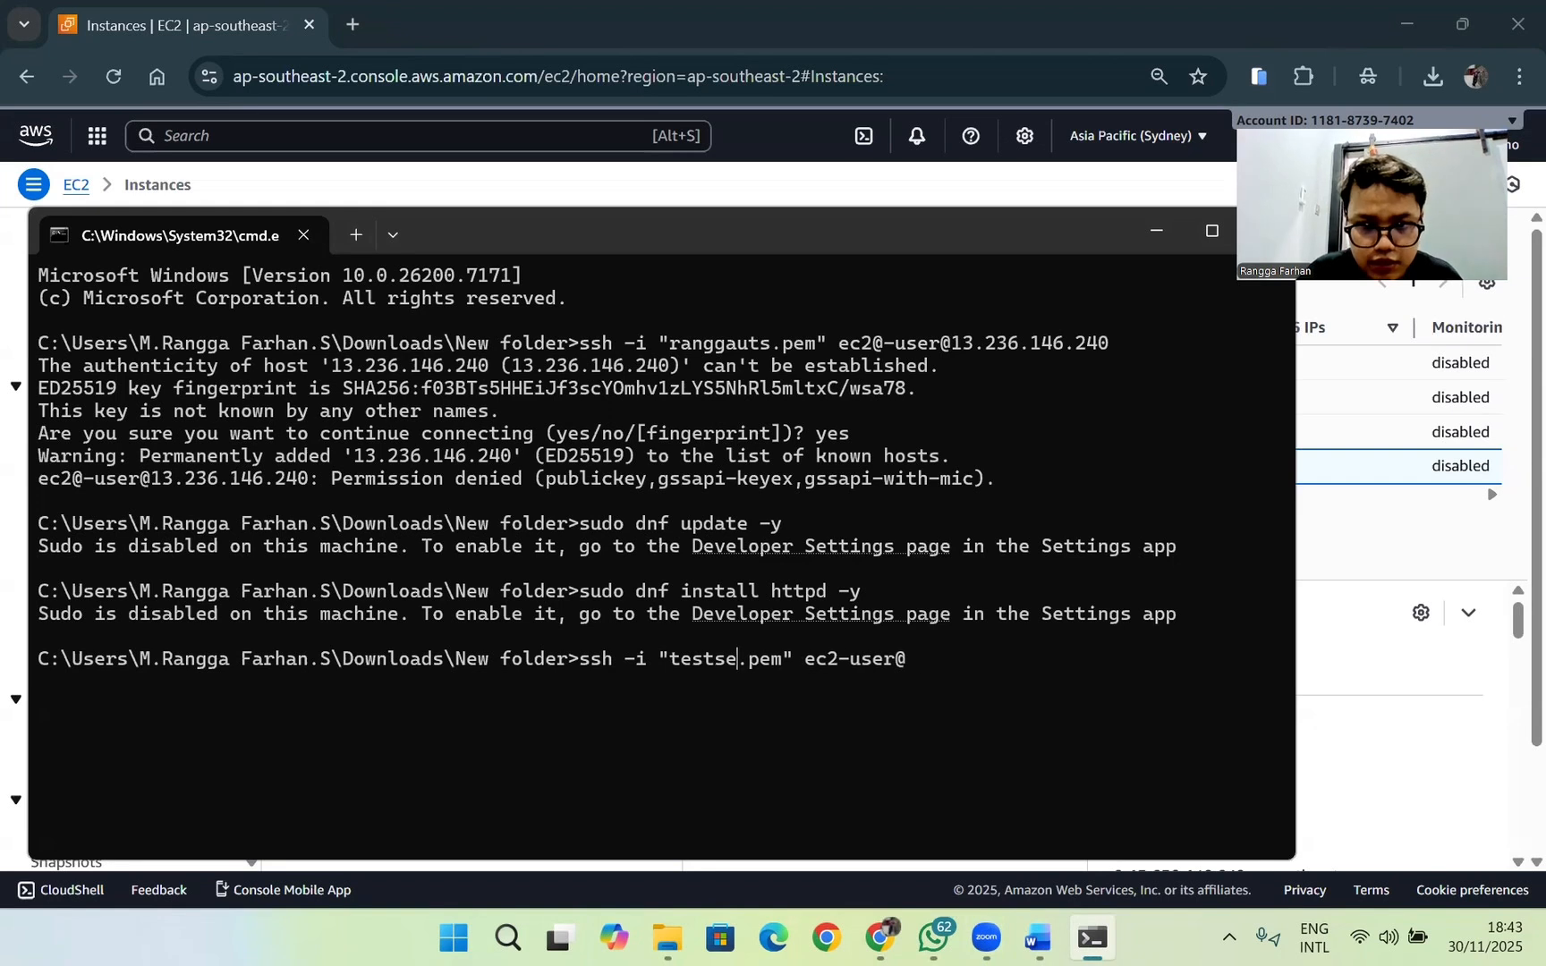
key("Right")
key("Right")
key("Right")
key("Right")
key("Right")
key("Right")
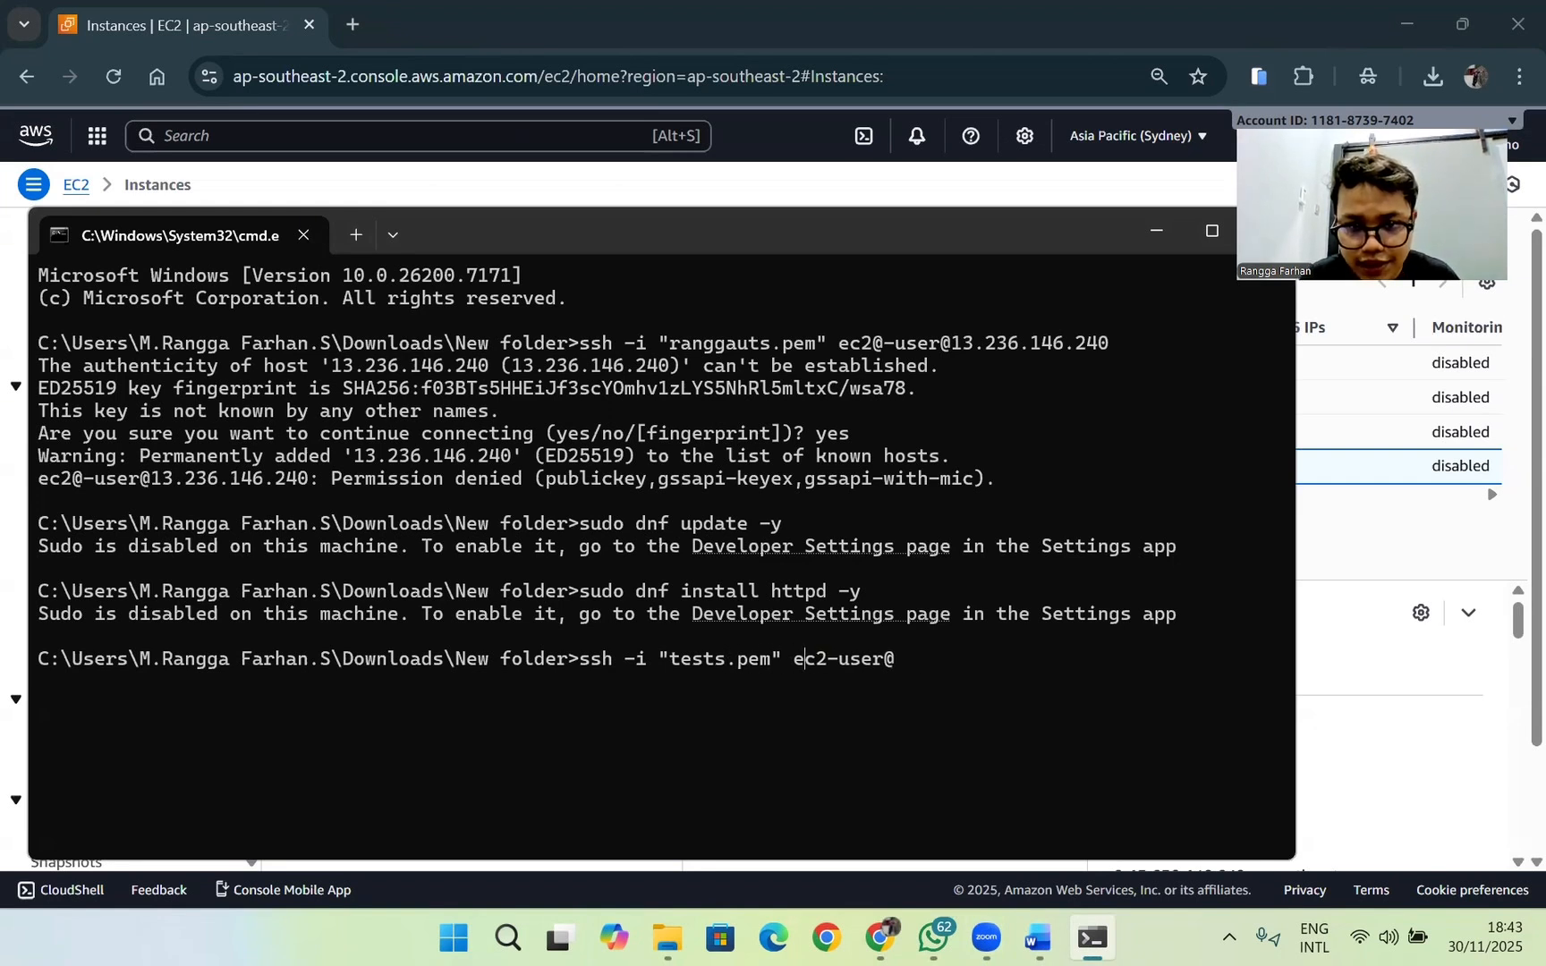
key("Left")
key("Left")
key("Left")
key("Left")
key("Left")
key("Left")
key("Left")
key("Left")
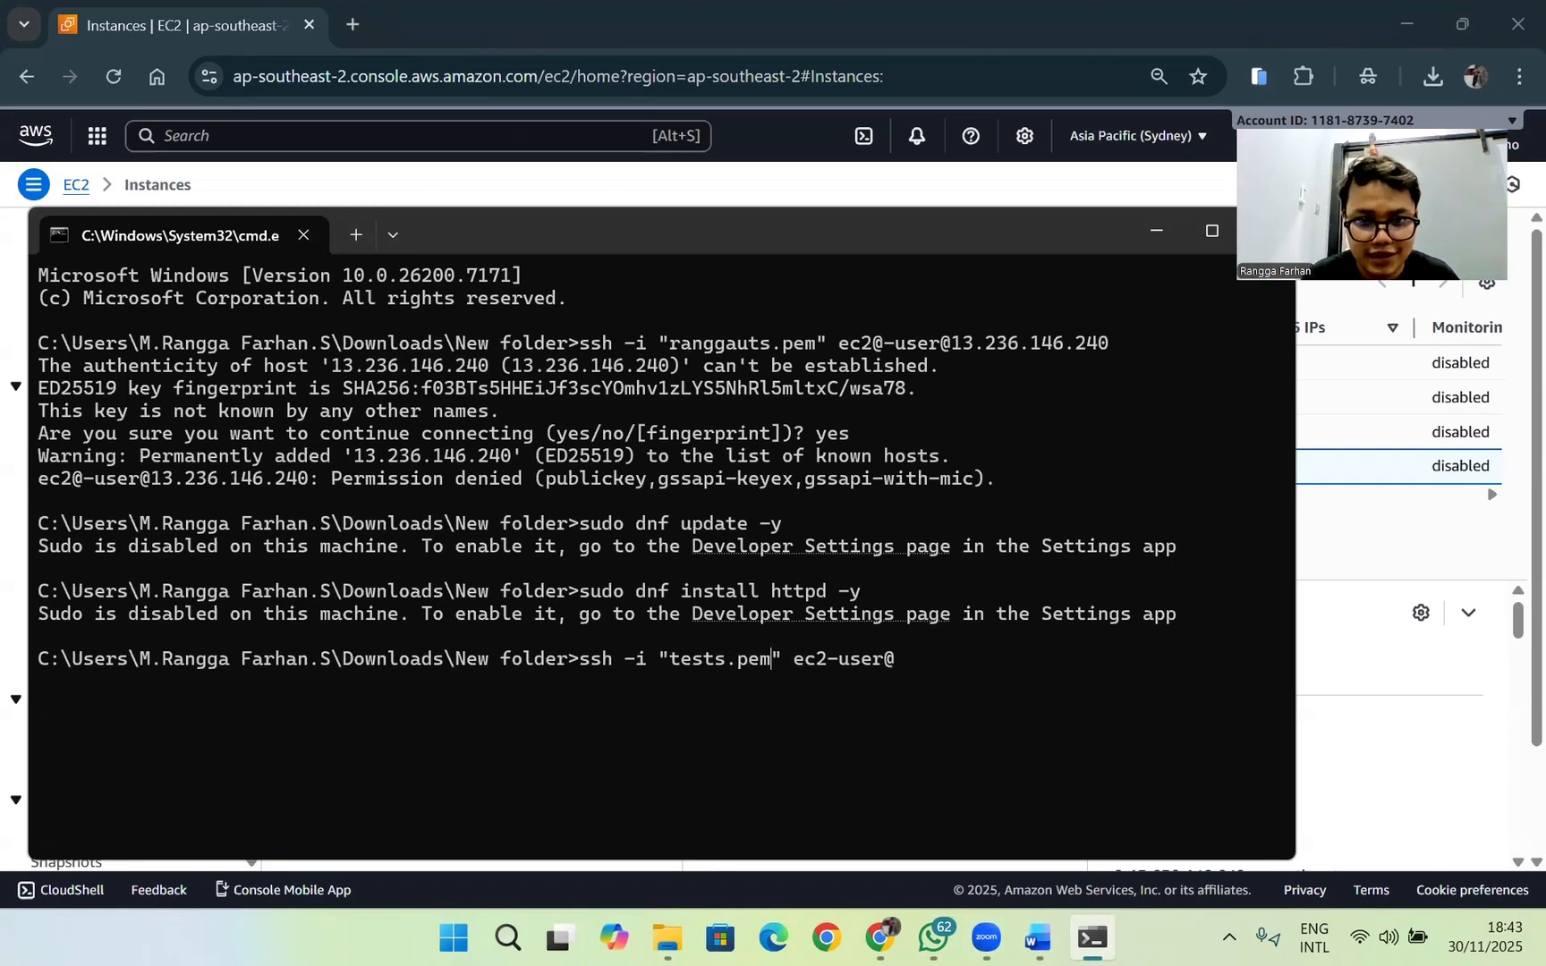
key("Left")
key("BackSpace")
key("BackSpace")
key("BackSpace")
key("BackSpace")
key("BackSpace")
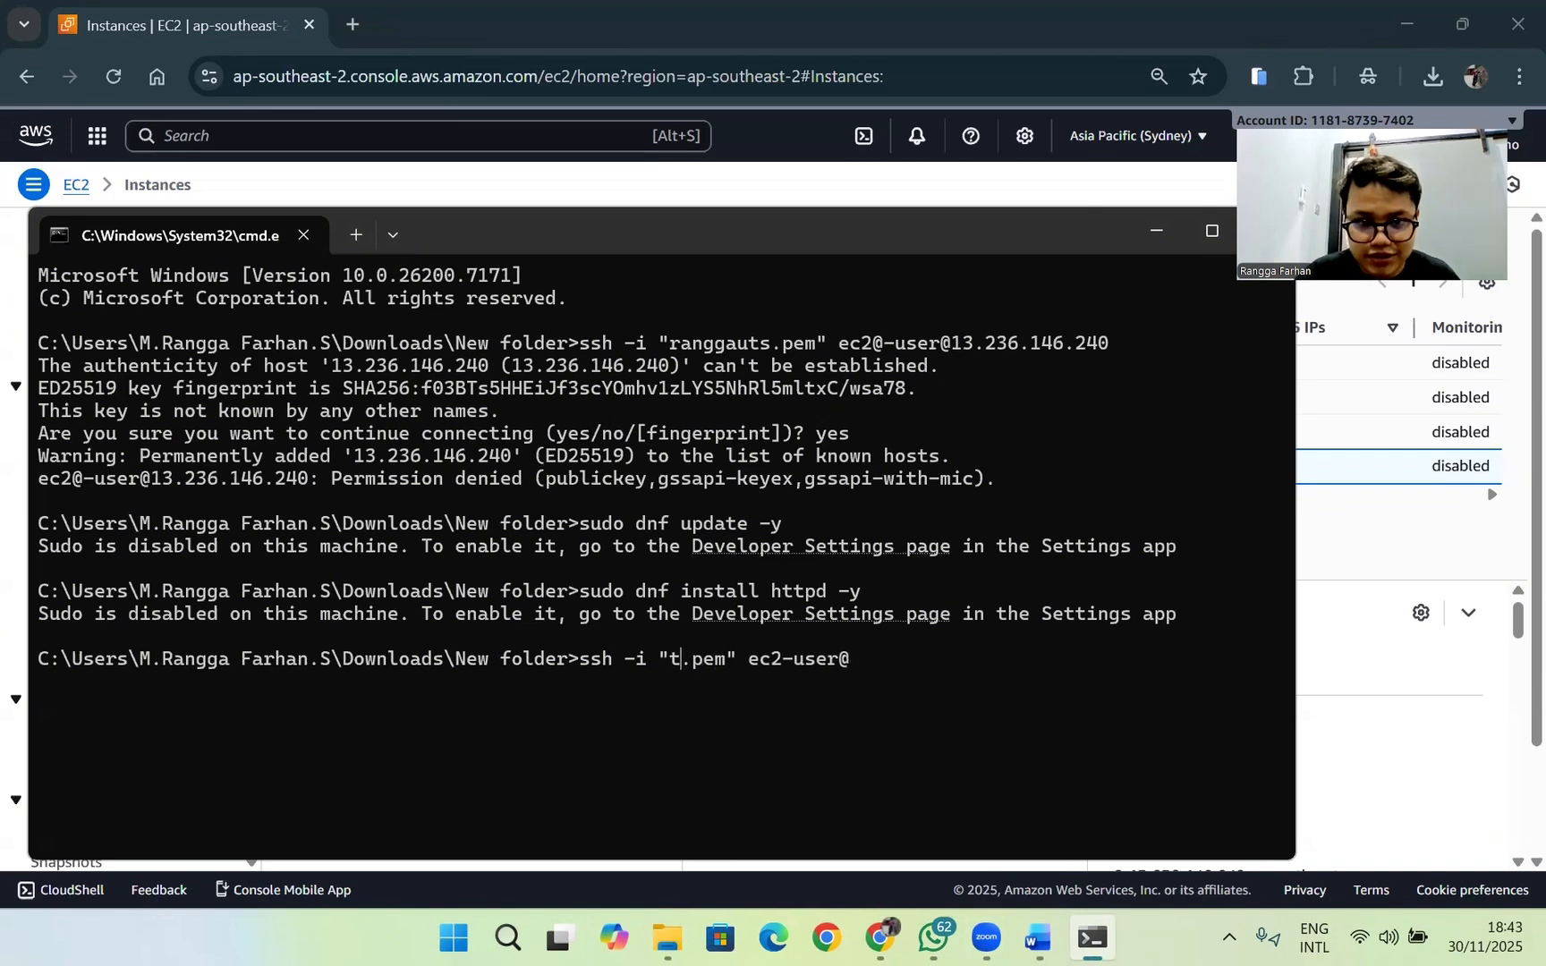
type("ranggaut")
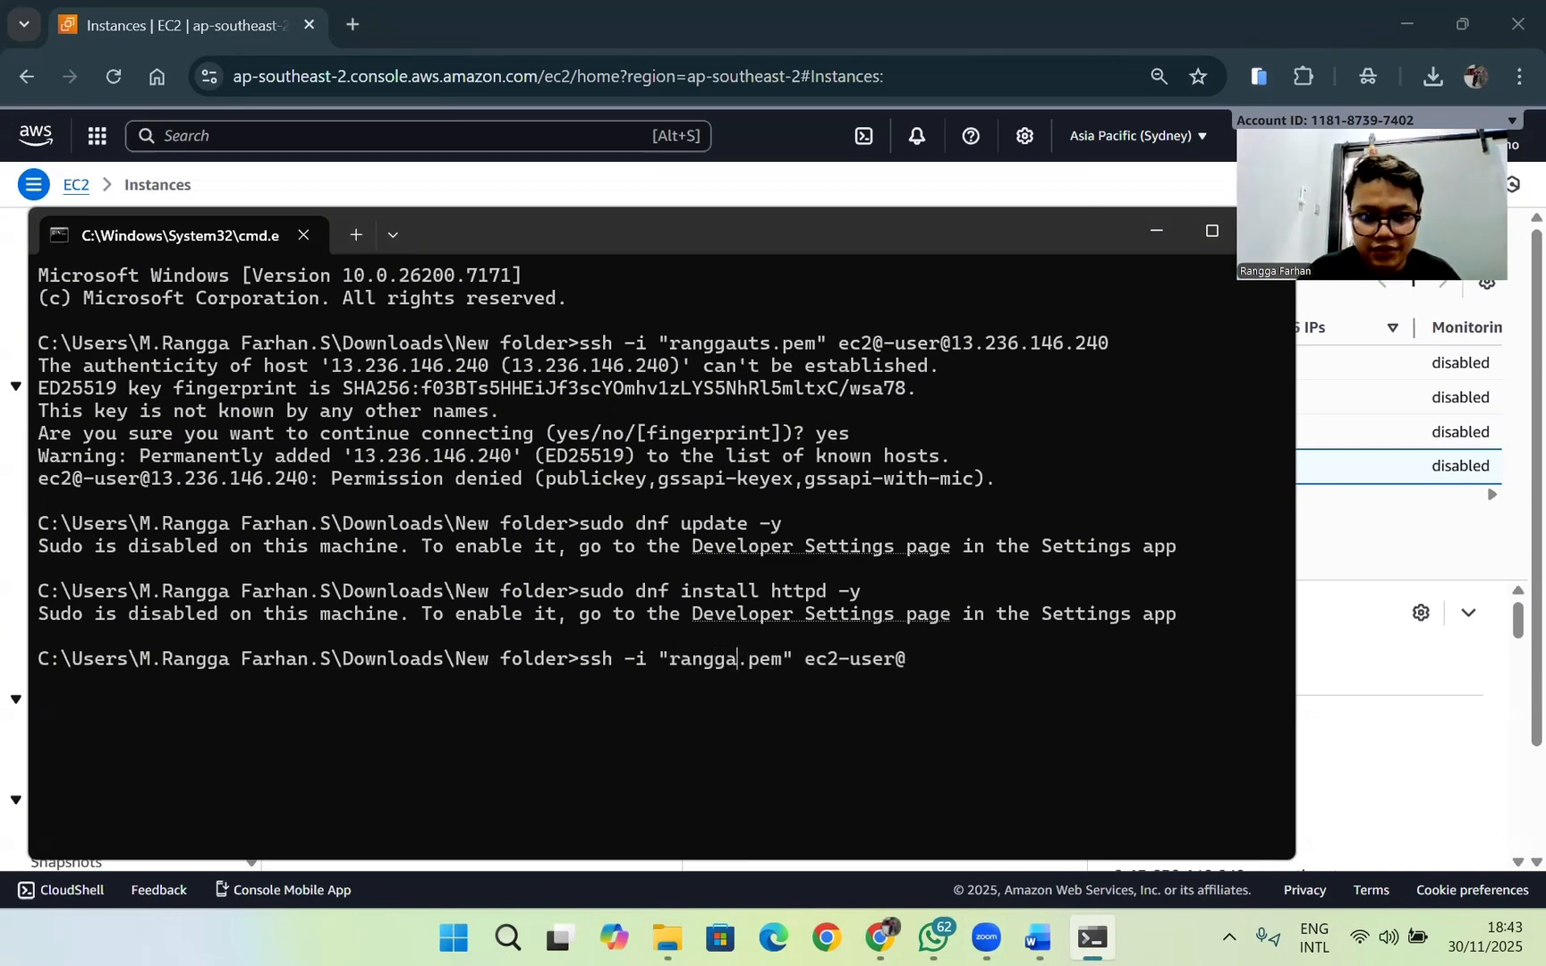
key("BackSpace")
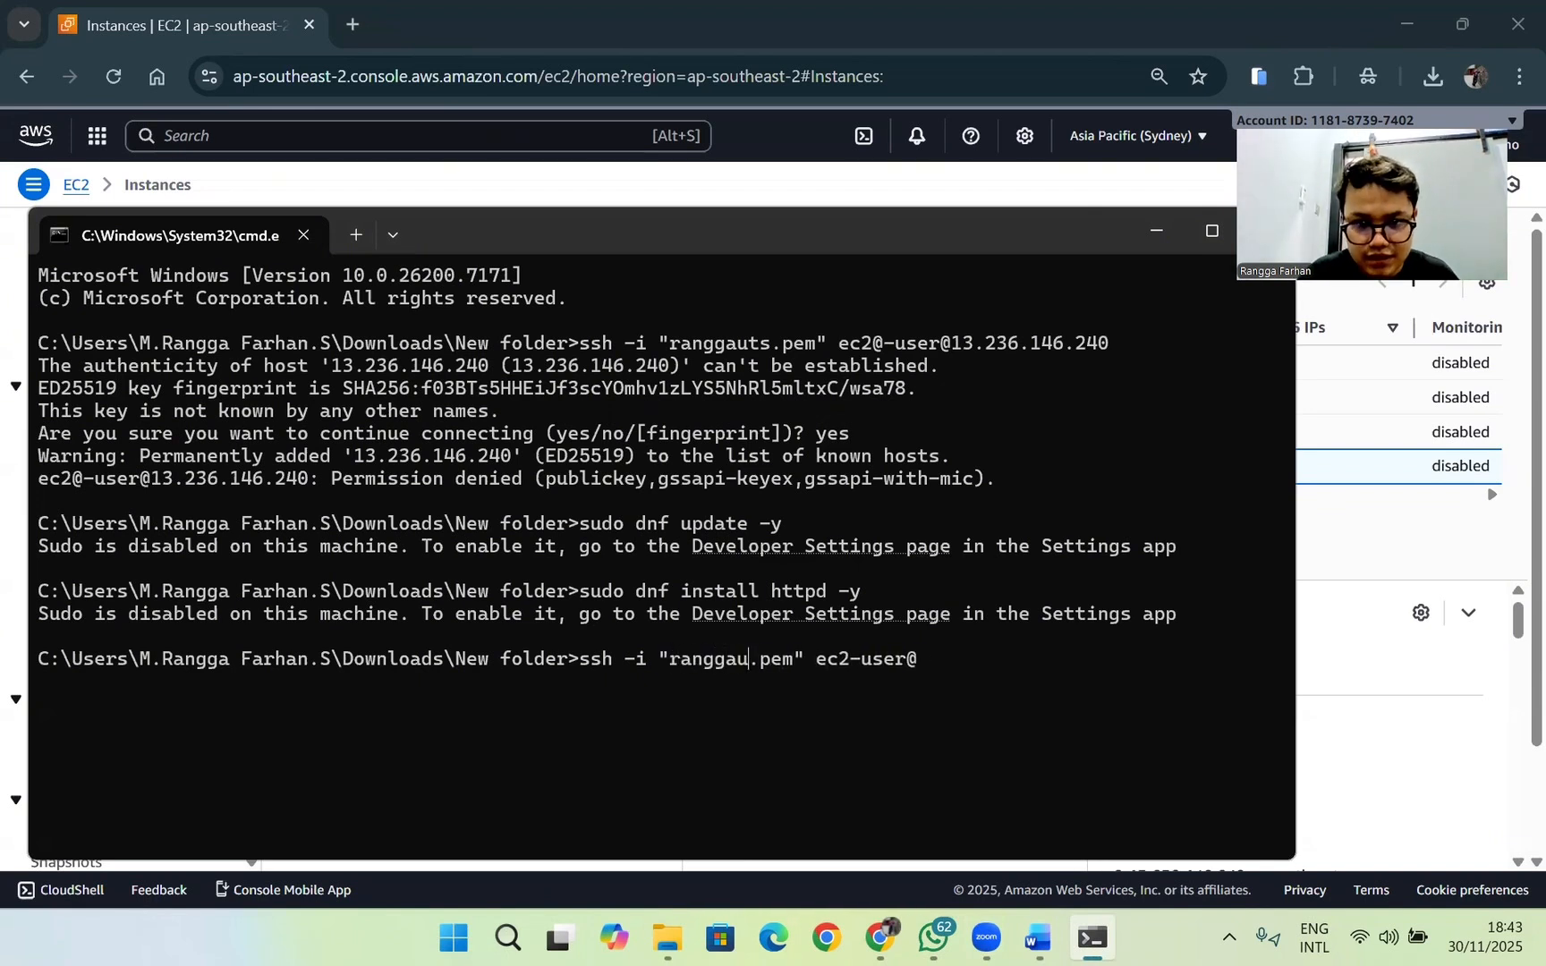
type("ts")
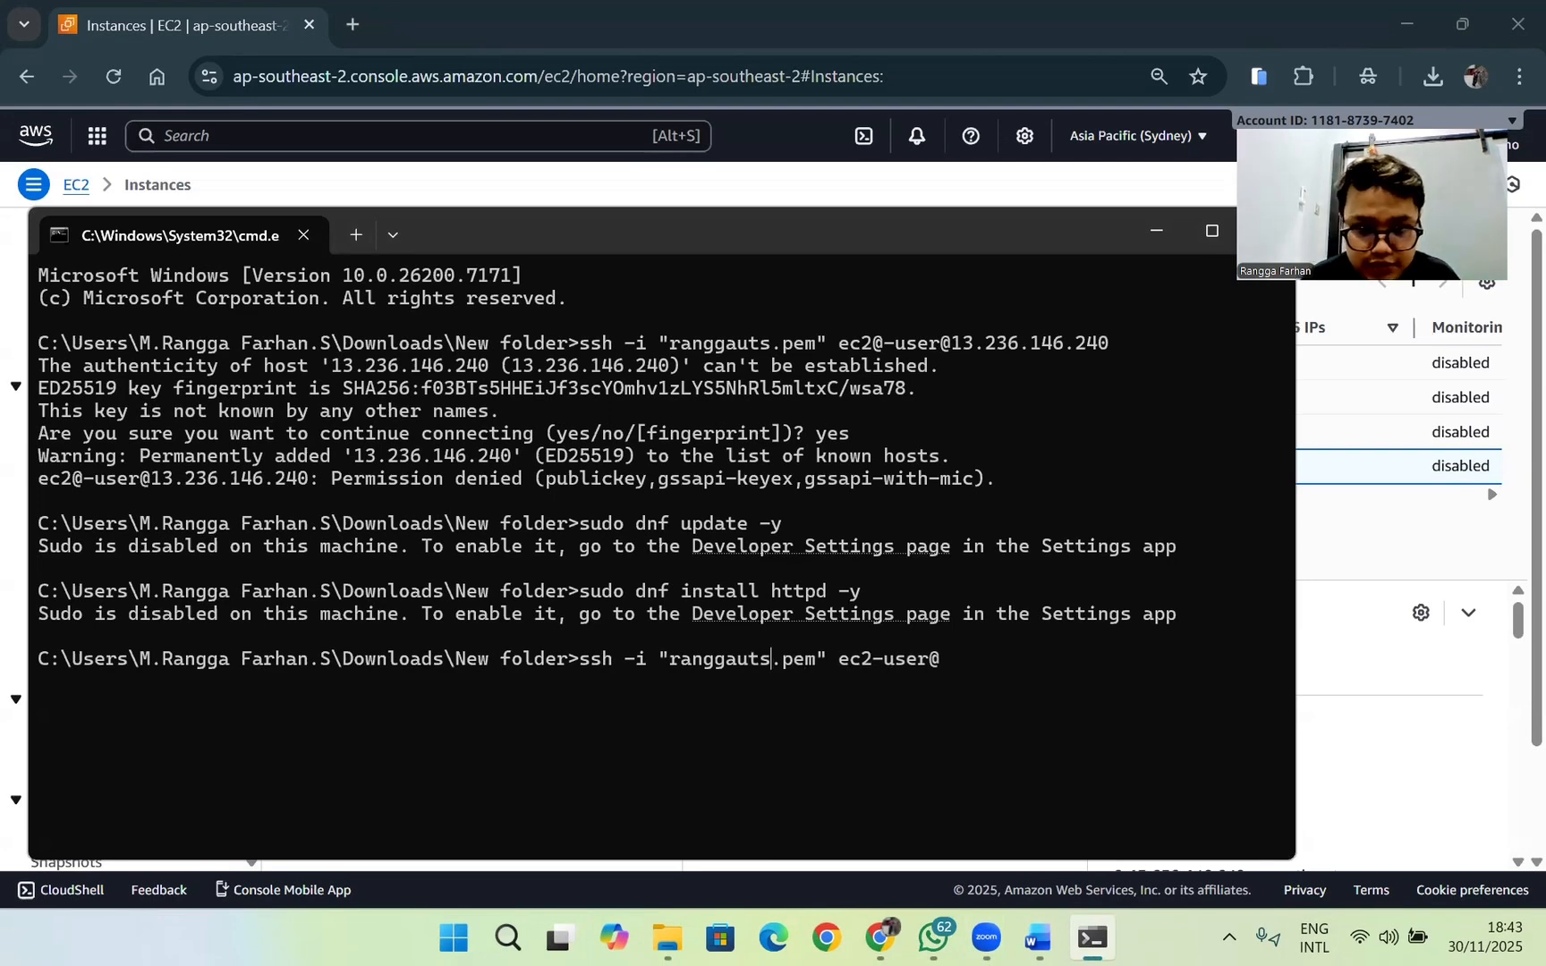
key("Right")
key("Right")
key("Right")
key("Right")
key("Right")
key("Right")
key("Right")
key("Right")
key("Right")
key("Right")
key("Right")
key("Right")
key("Right")
key("Right")
key("Right")
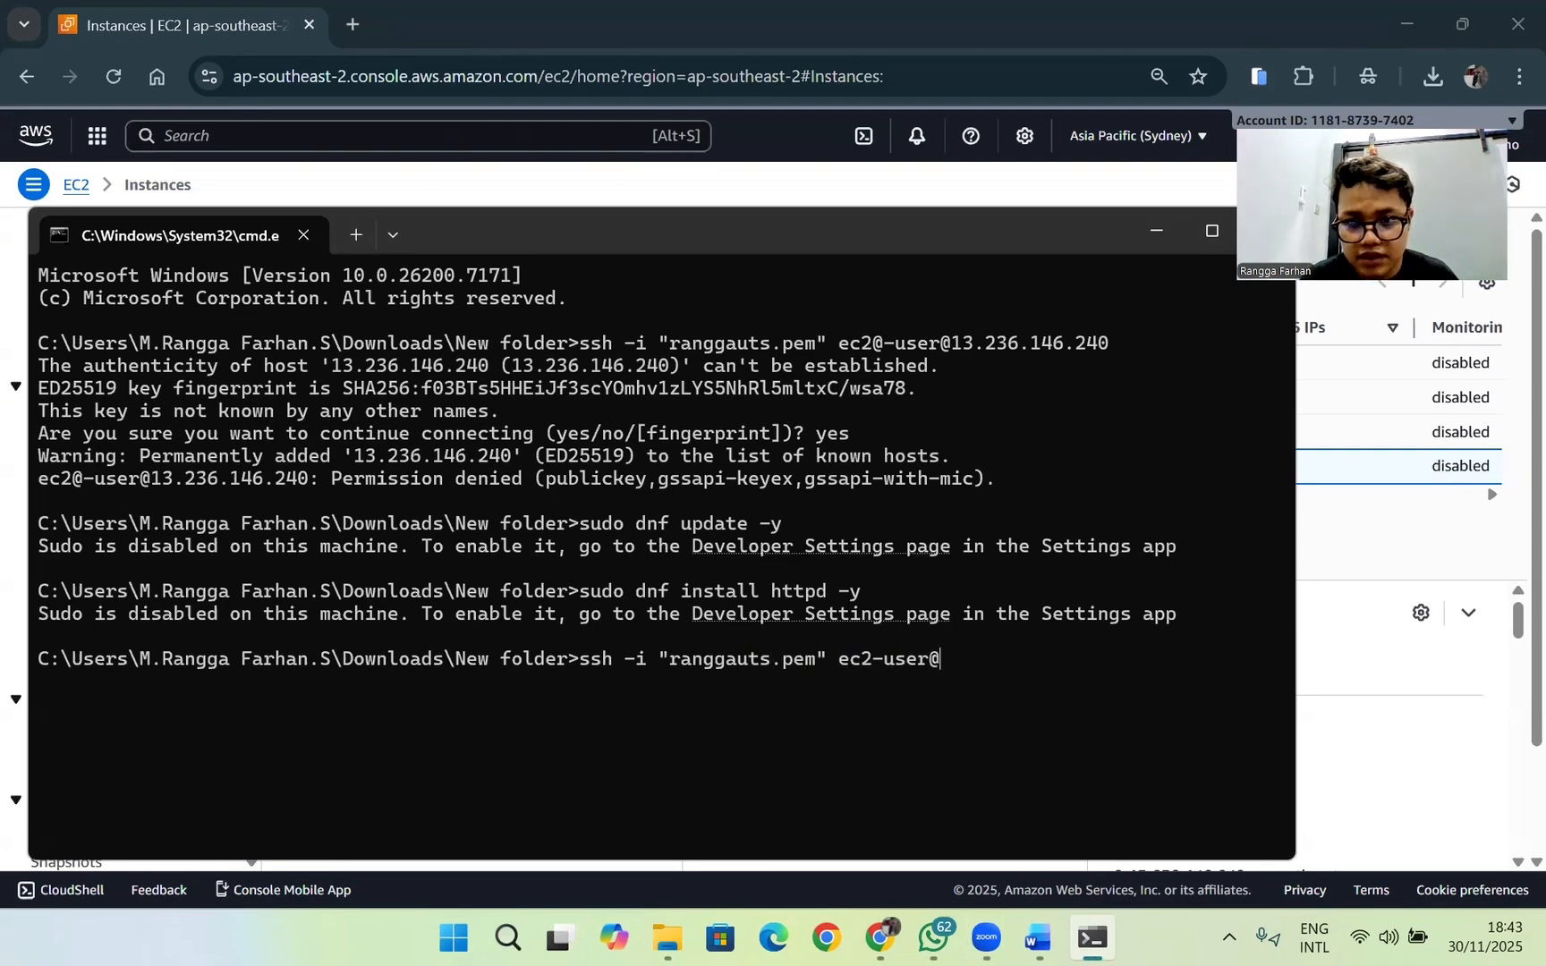
Step: Copy the Ranggauts instance's public IPv4 address 13.236.146.240 onto the end of the SSH command and run it to connect
left_click(1298, 738)
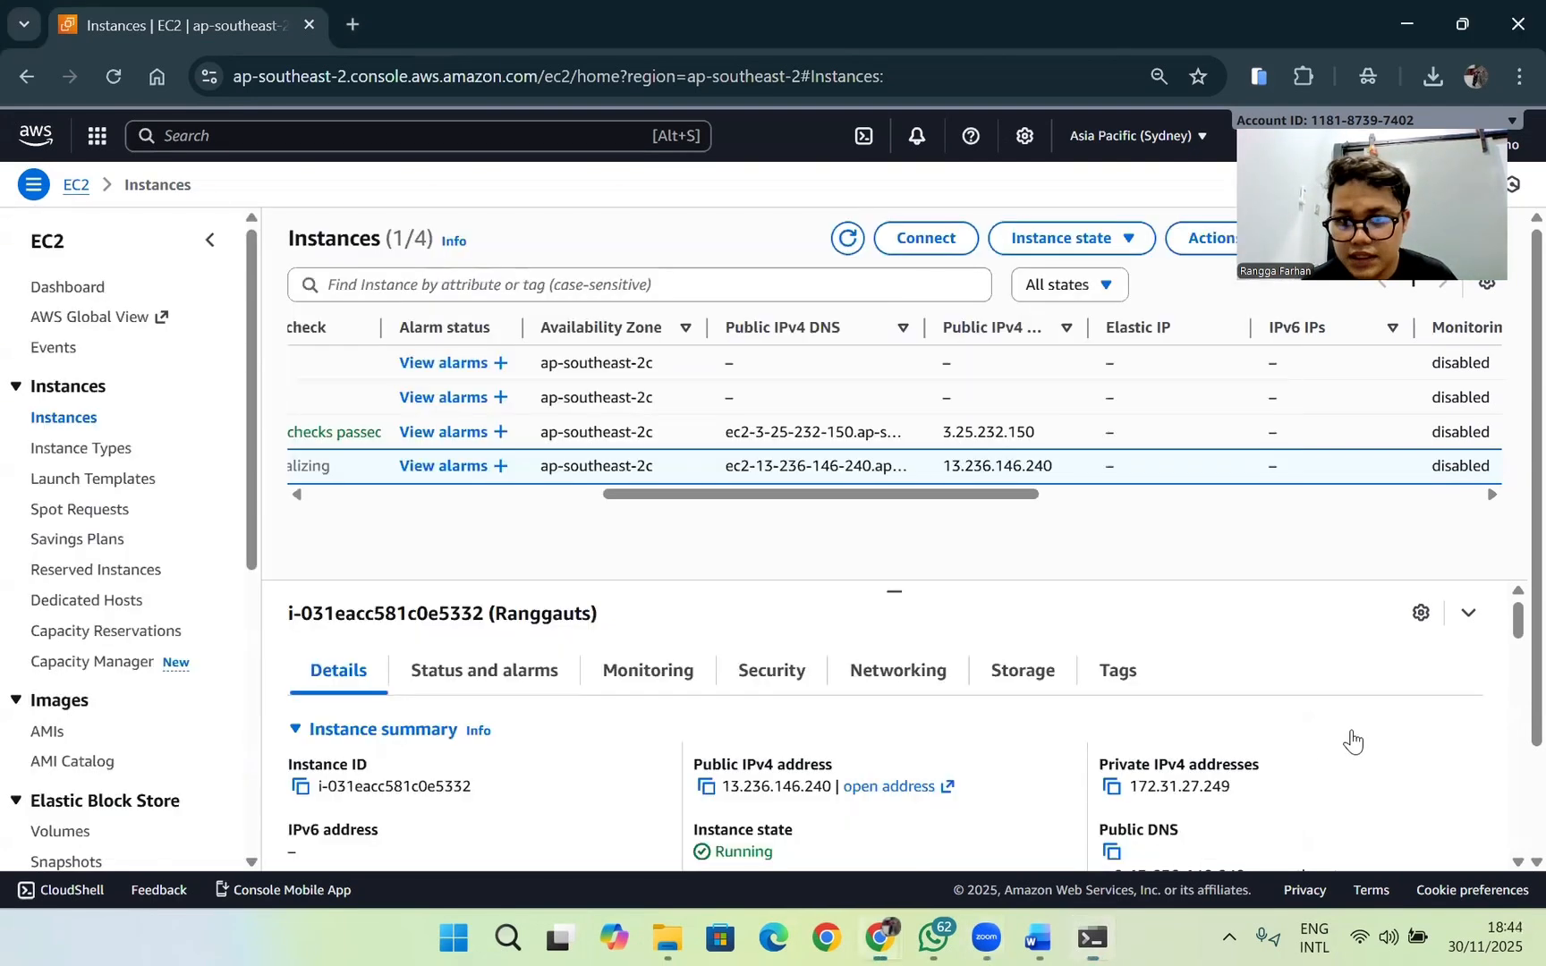
double_click(998, 466)
key("alt+Tab")
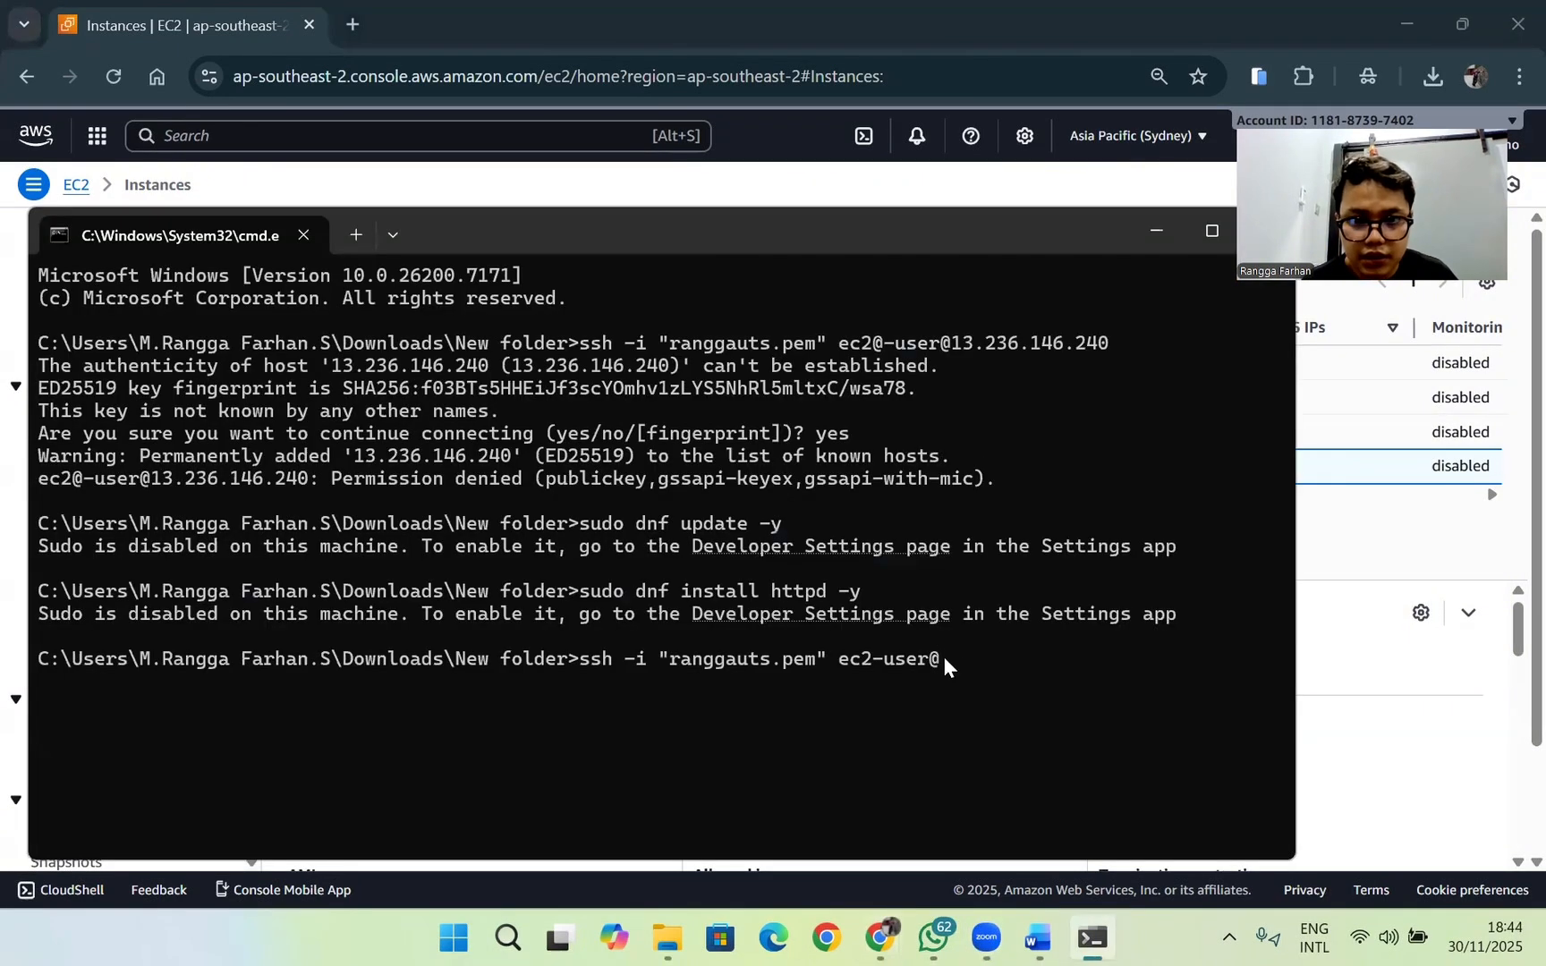
type("13.236.146.240")
key("Return")
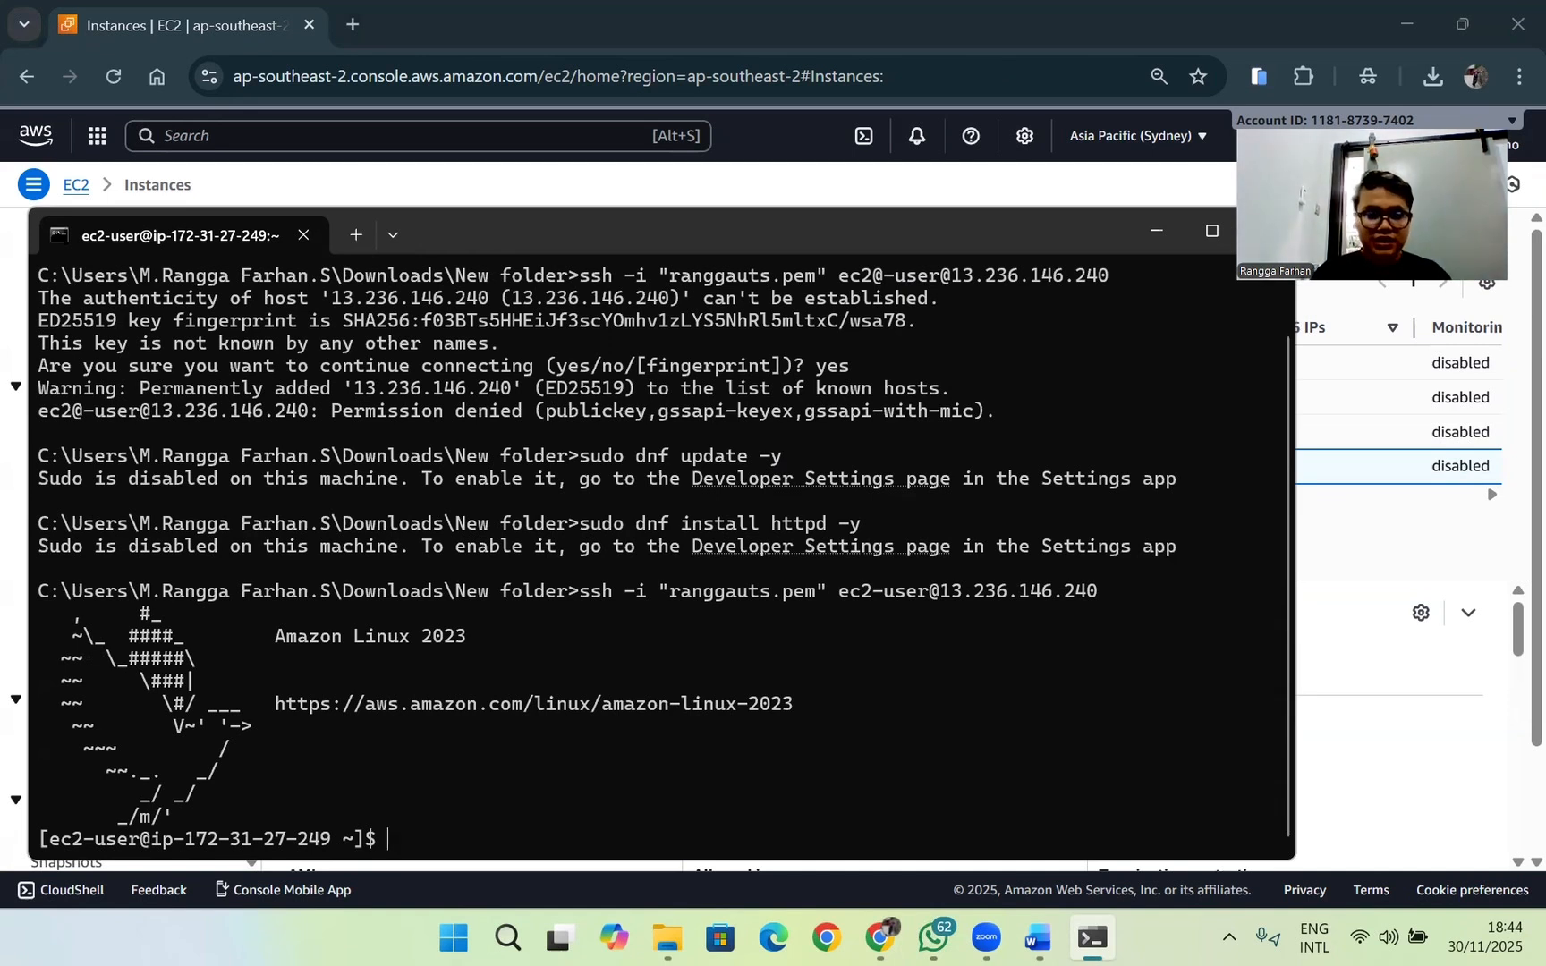
Step: Run sudo dnf update -y on the instance to update its packages
type("sudo u")
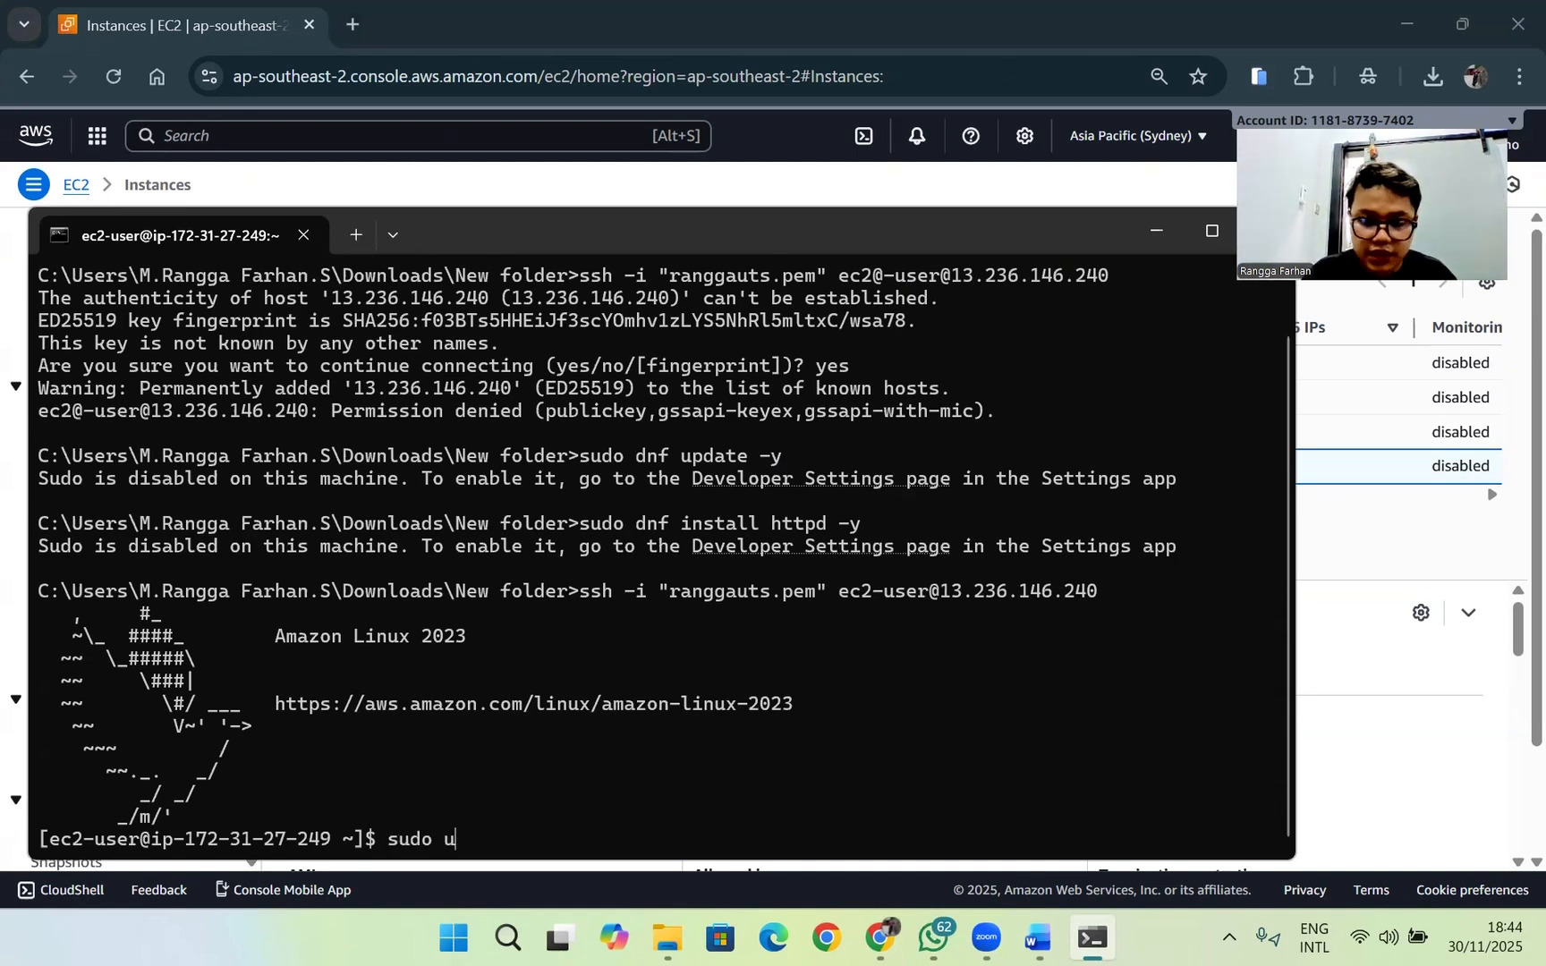
key("BackSpace")
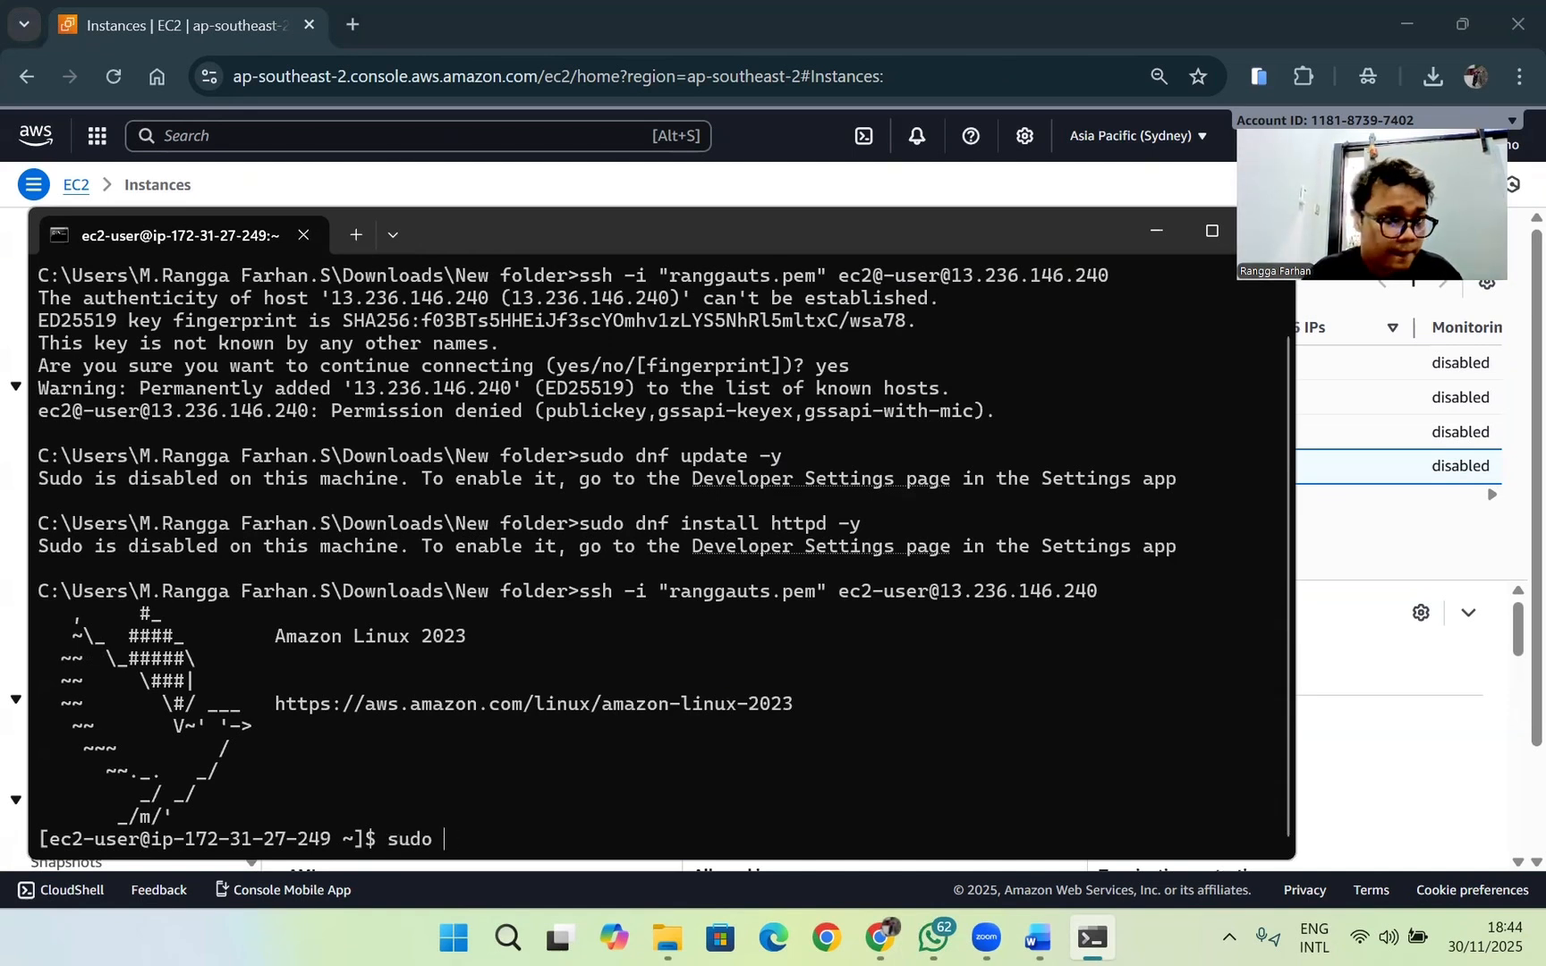
type("dnf")
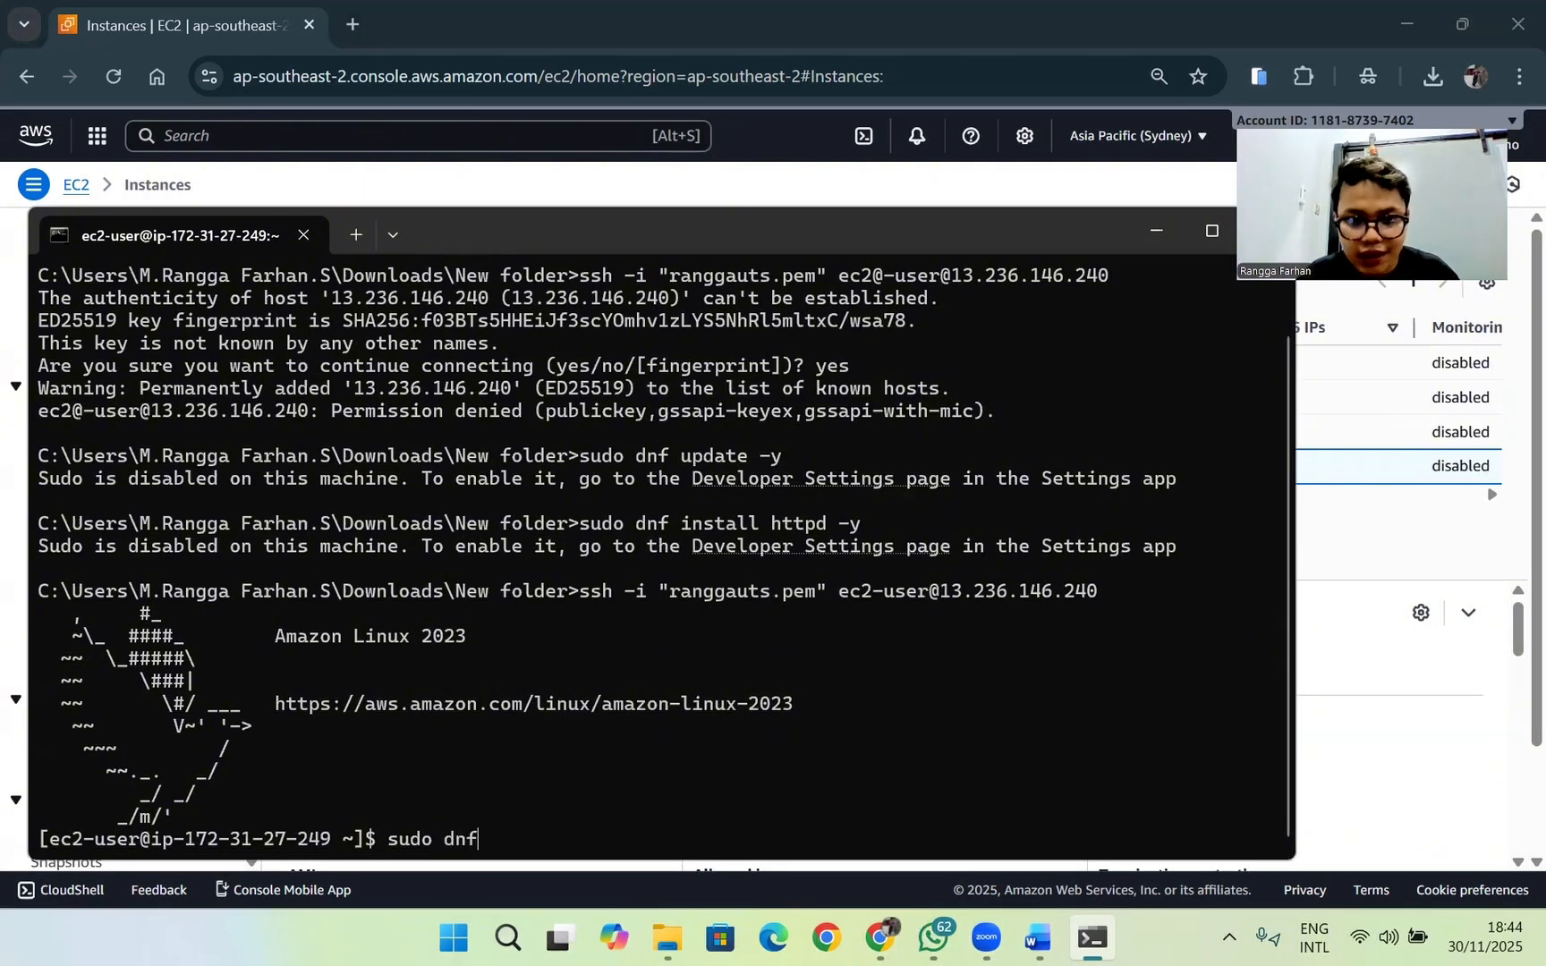
type(" update ")
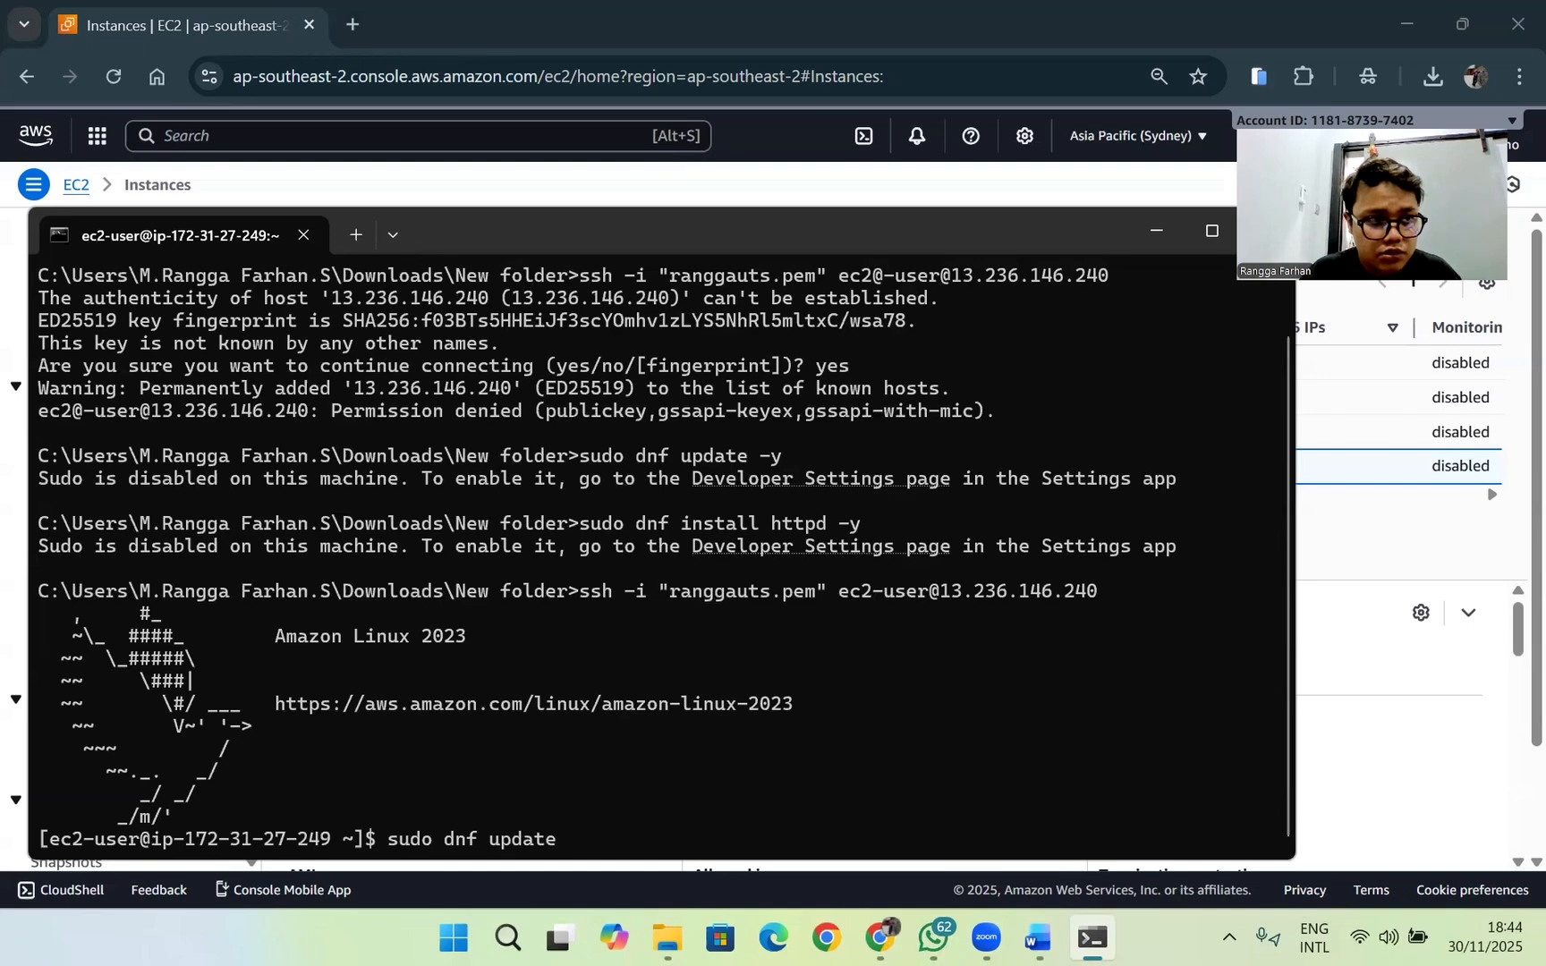
type("-y")
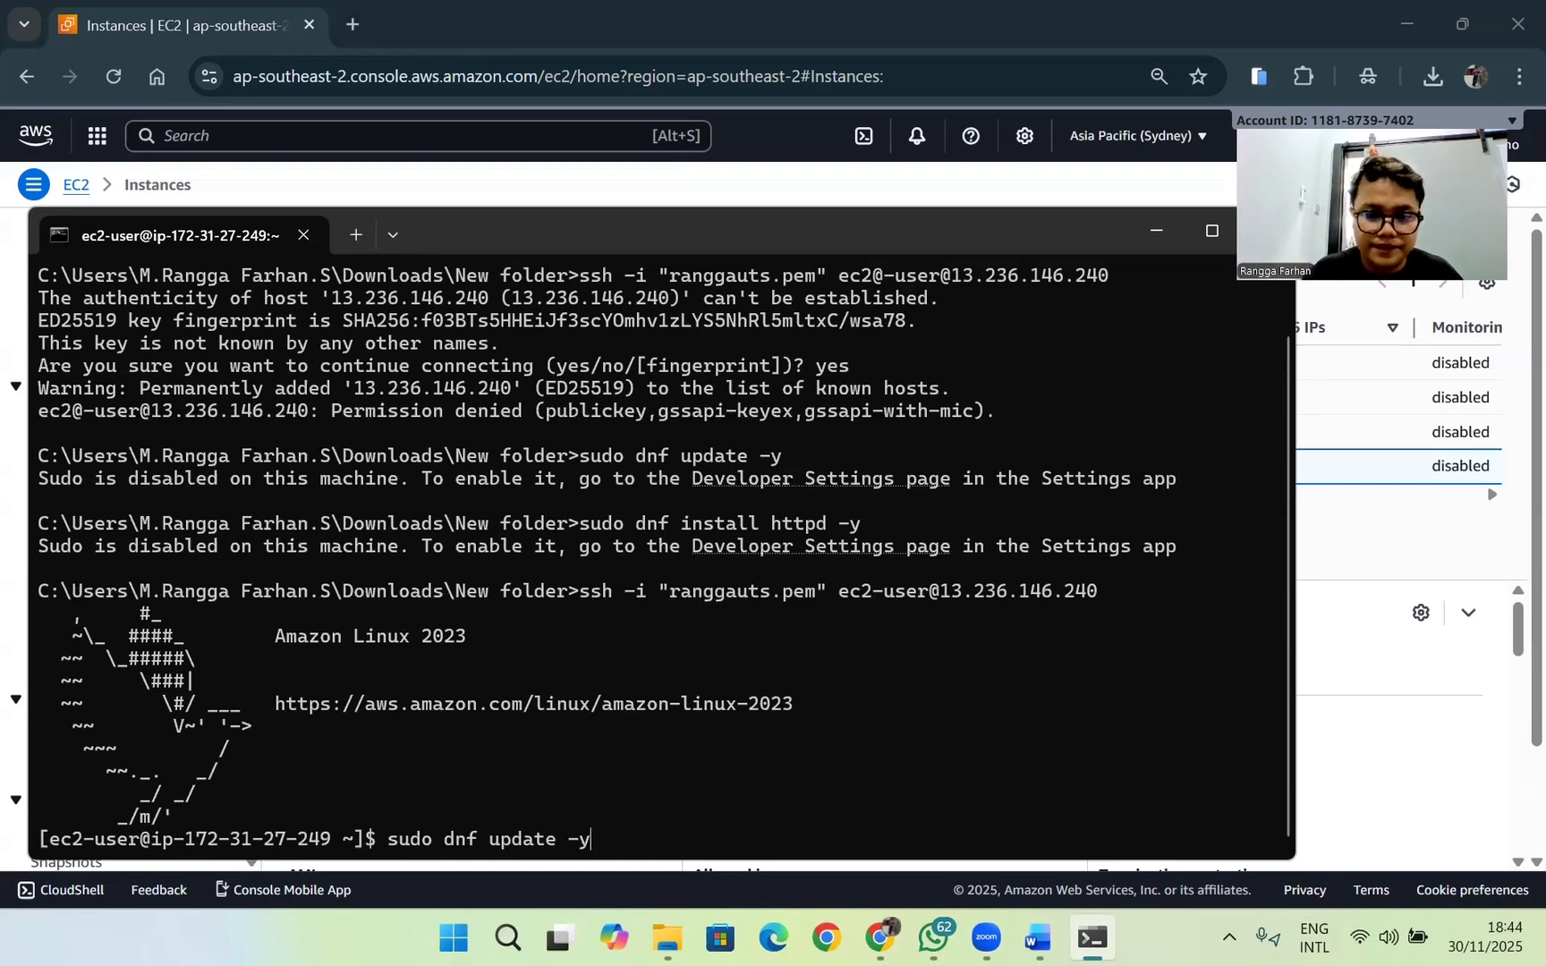
key("Return")
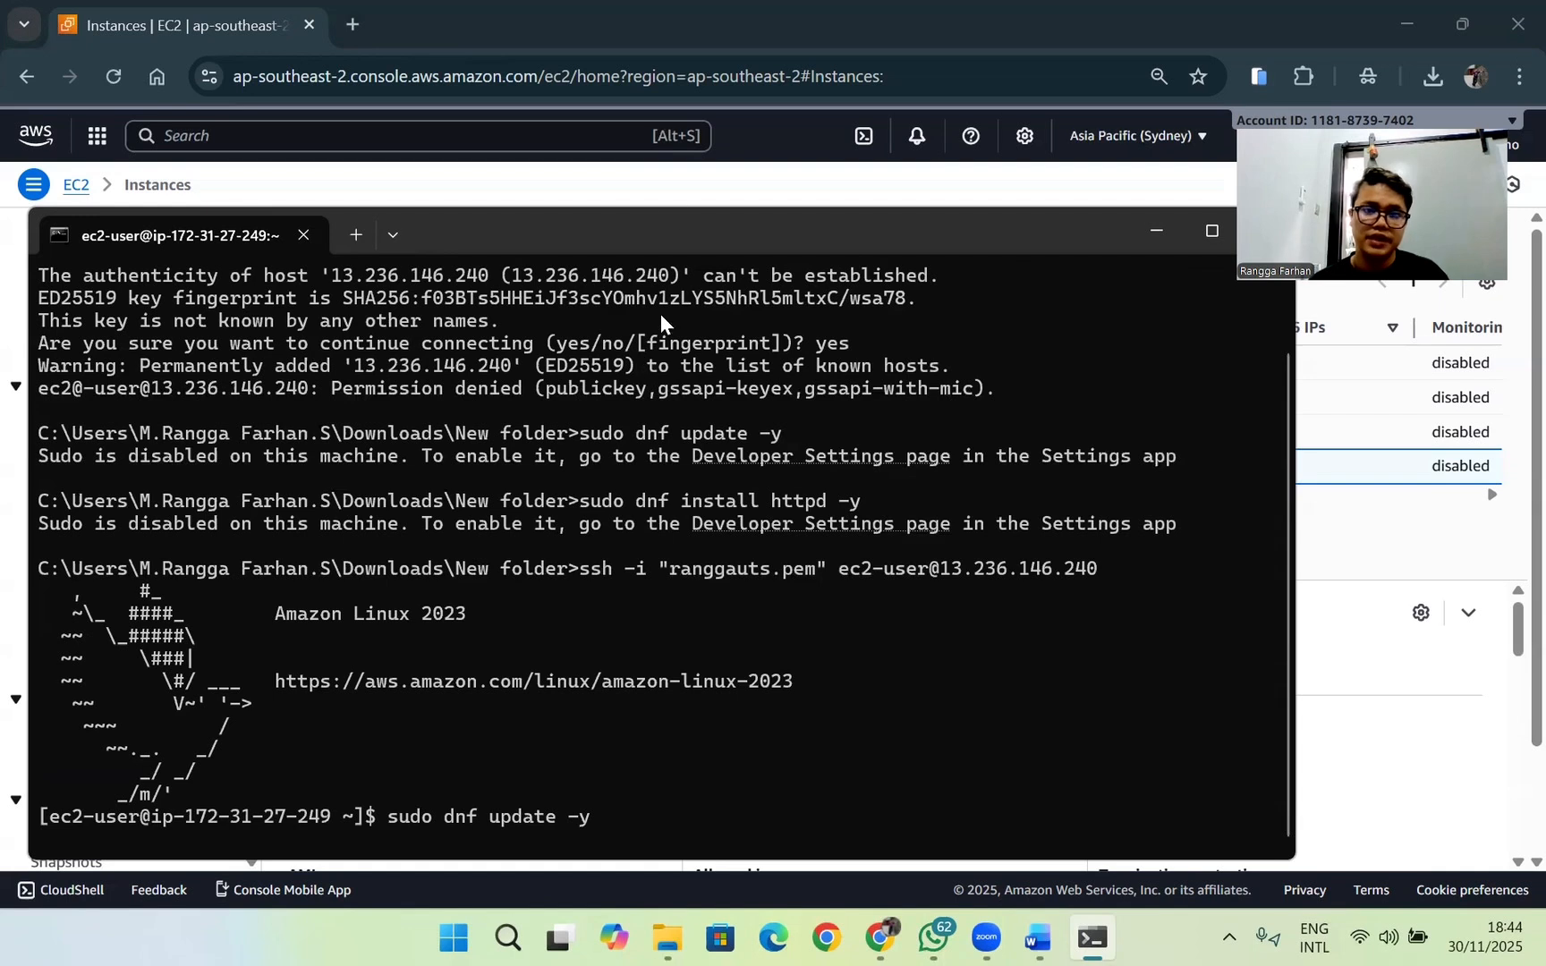
Step: Install the Apache web server on the instance by running sudo dnf install httpd -y
left_click_drag(672, 239, 659, 200)
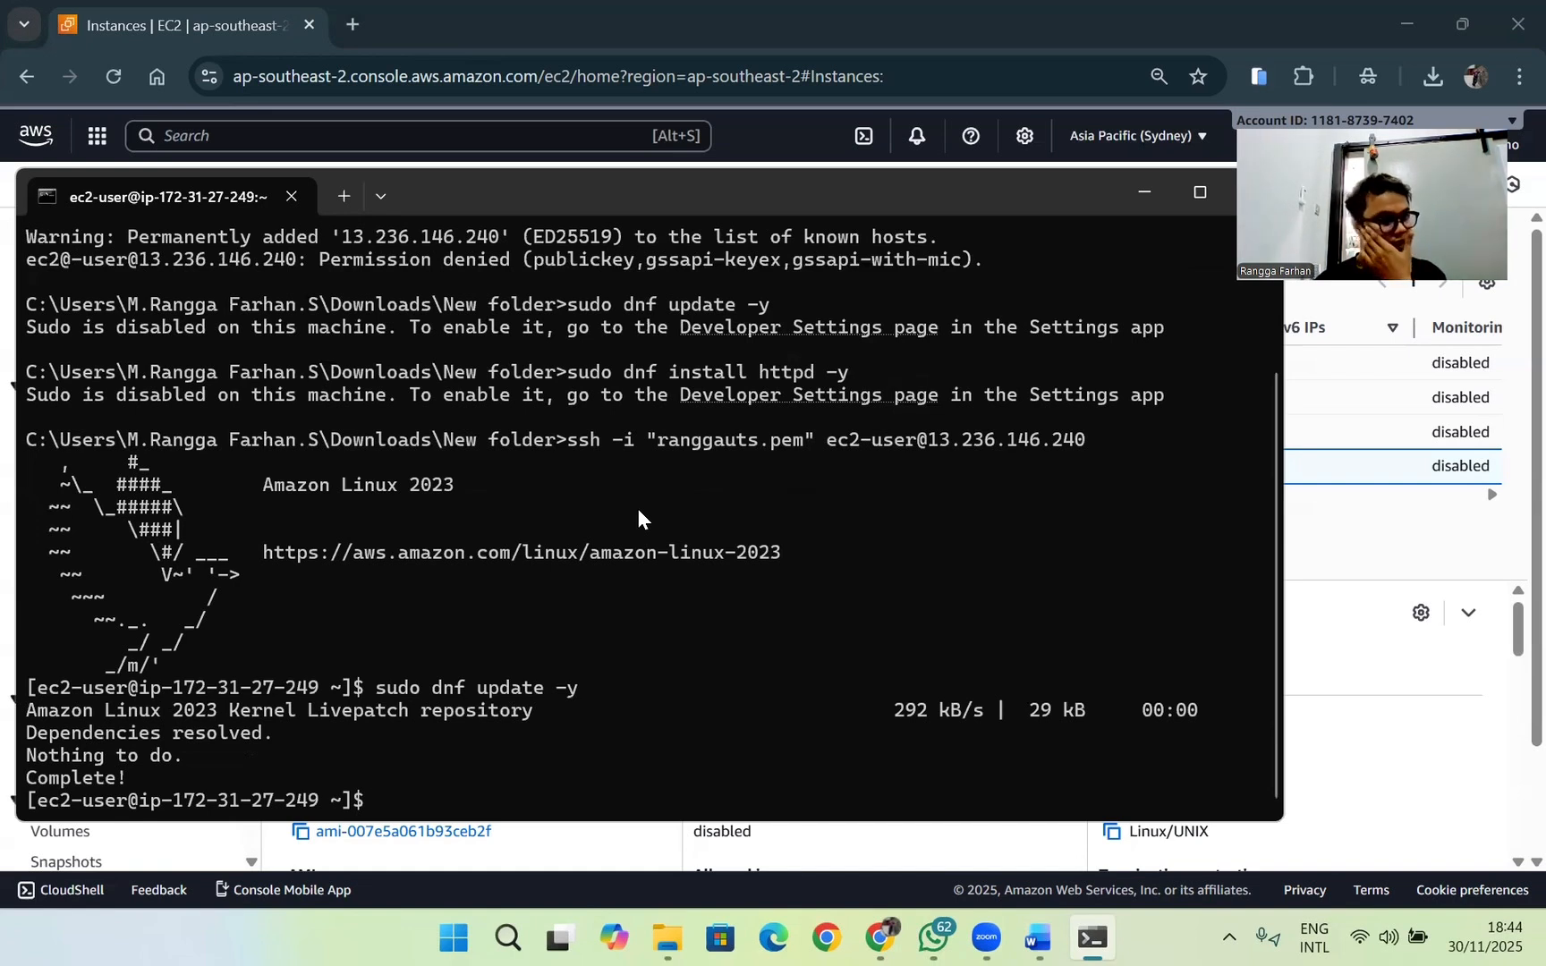
key("Up")
key("Left")
key("Left")
key("Left")
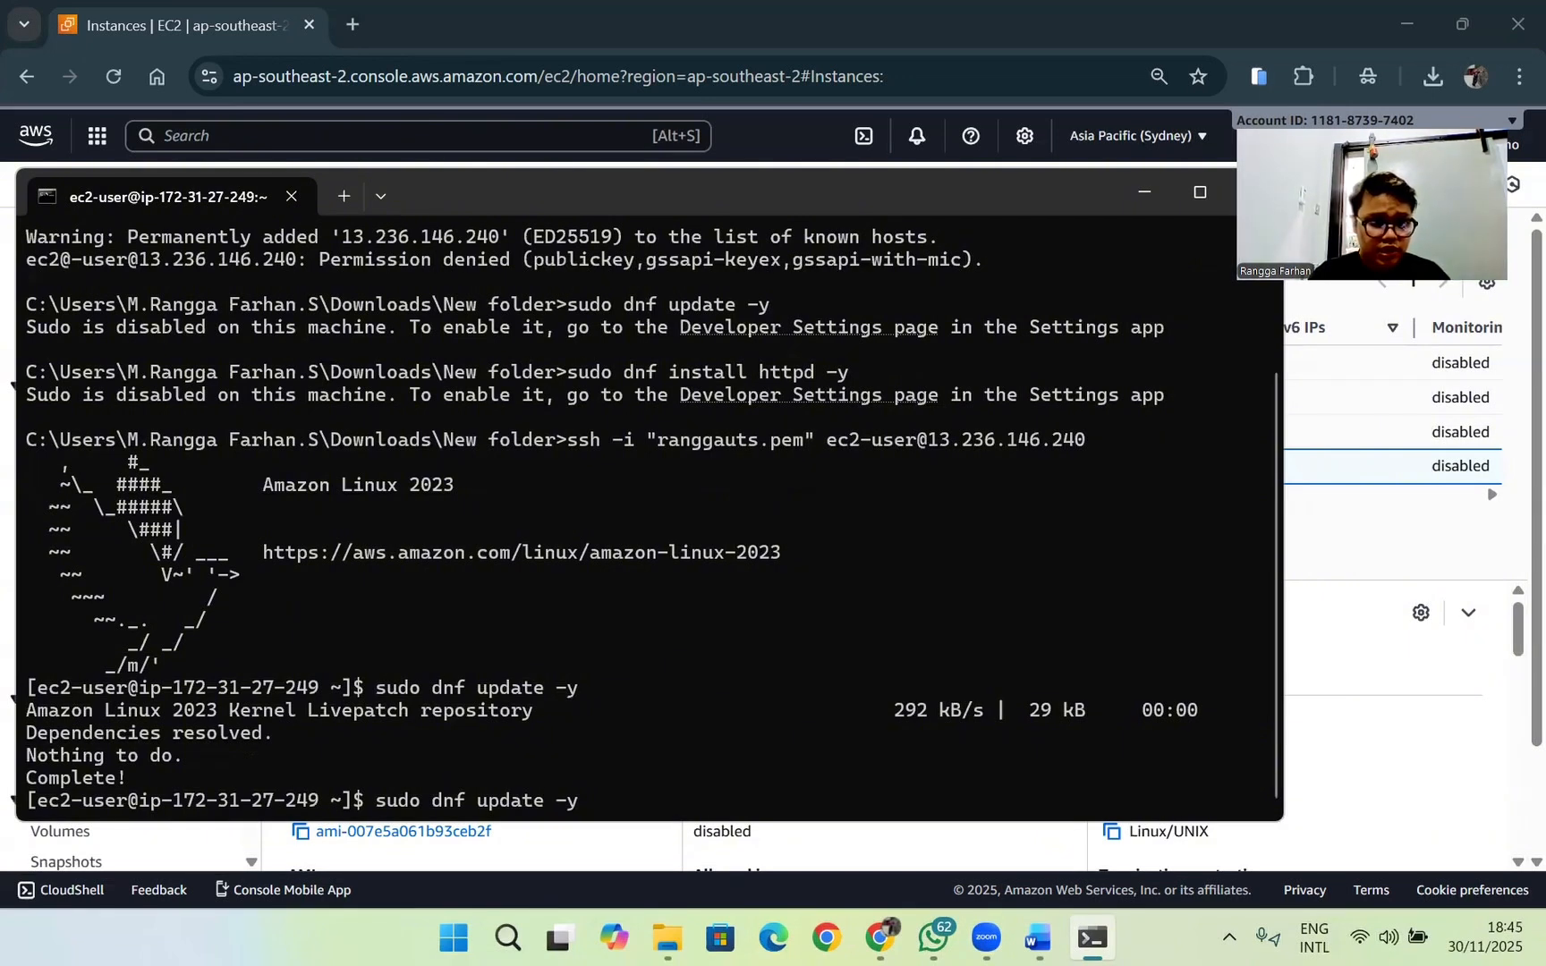
key("BackSpace")
key("BackSpace")
key("BackSpace")
key("BackSpace")
key("BackSpace")
key("BackSpace")
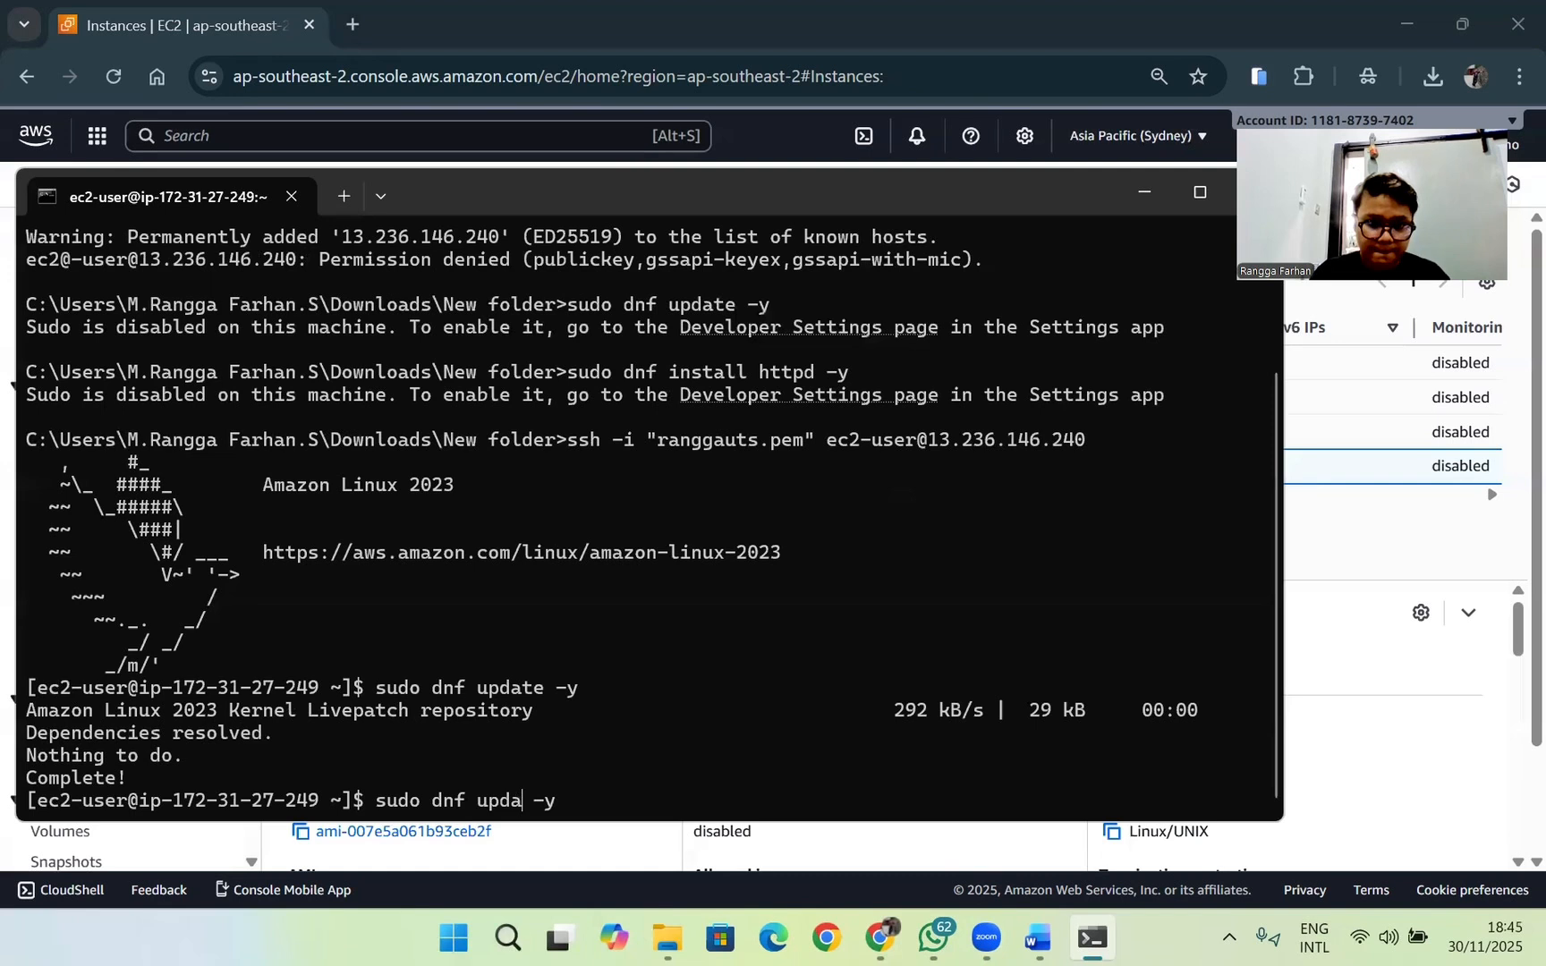
type("inns")
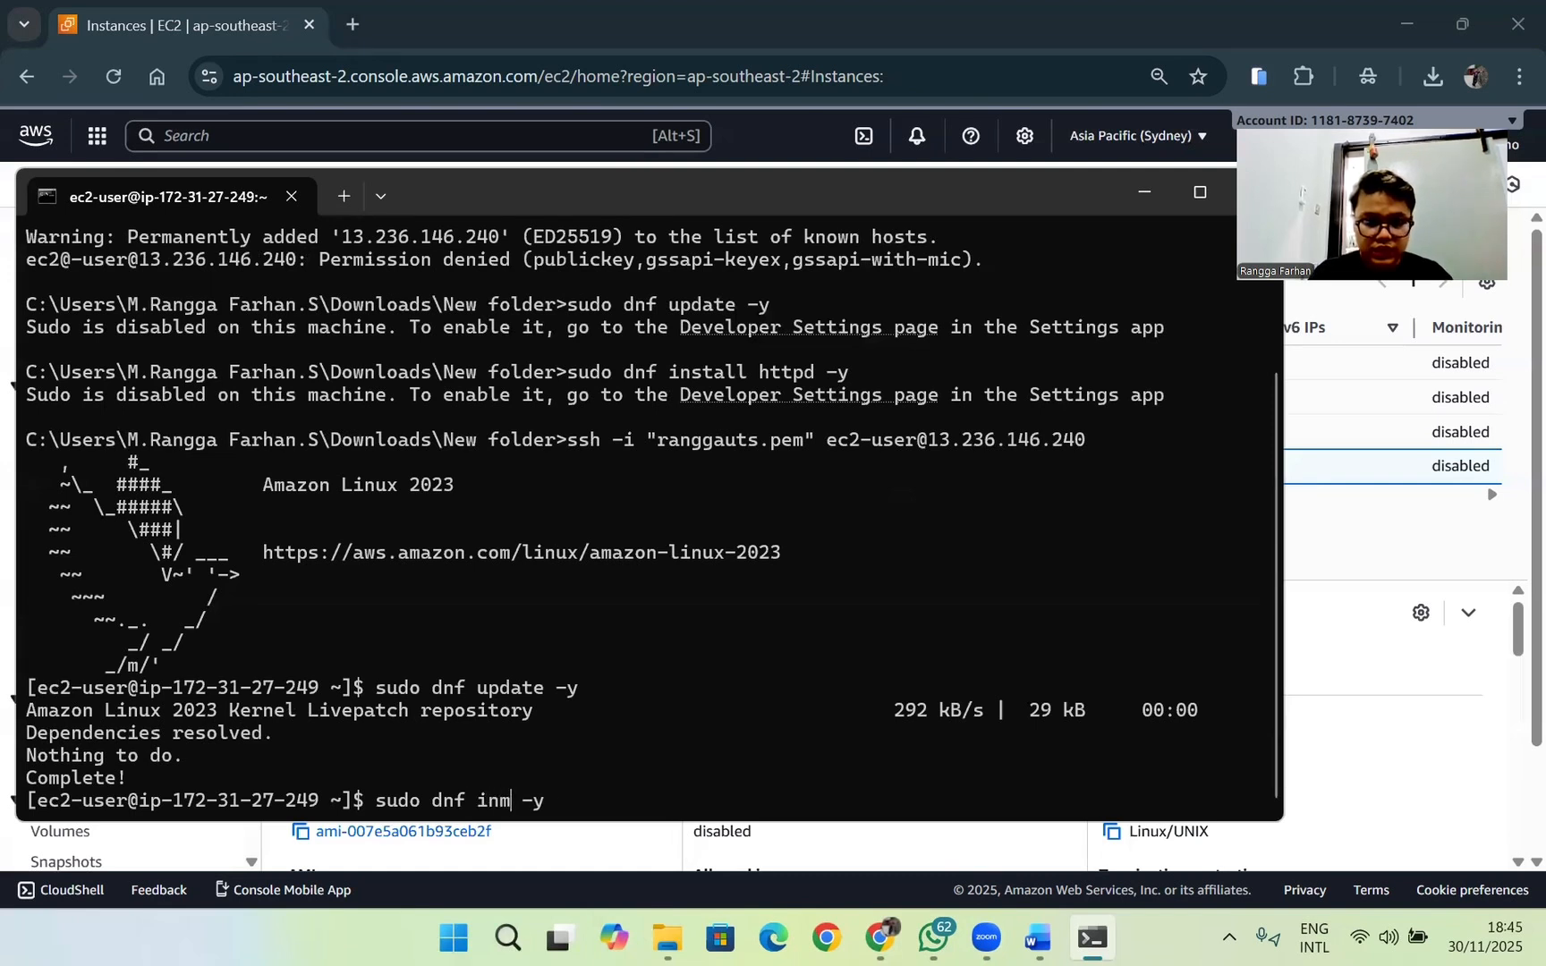
key("BackSpace")
key("BackSpace")
type("stall ")
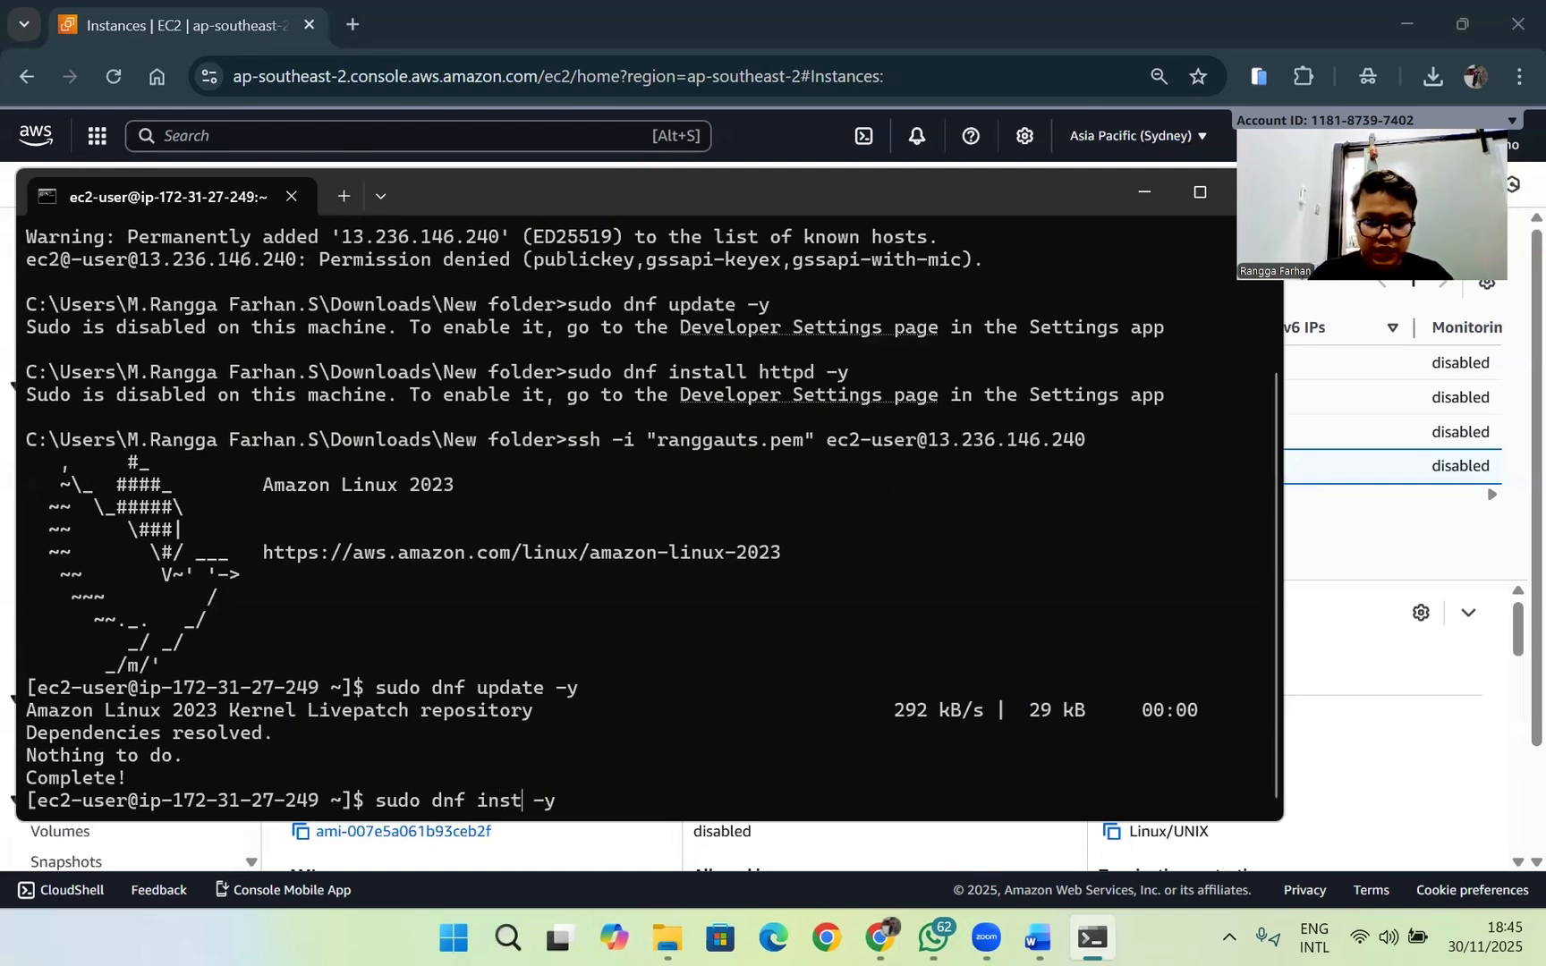
type("httpd")
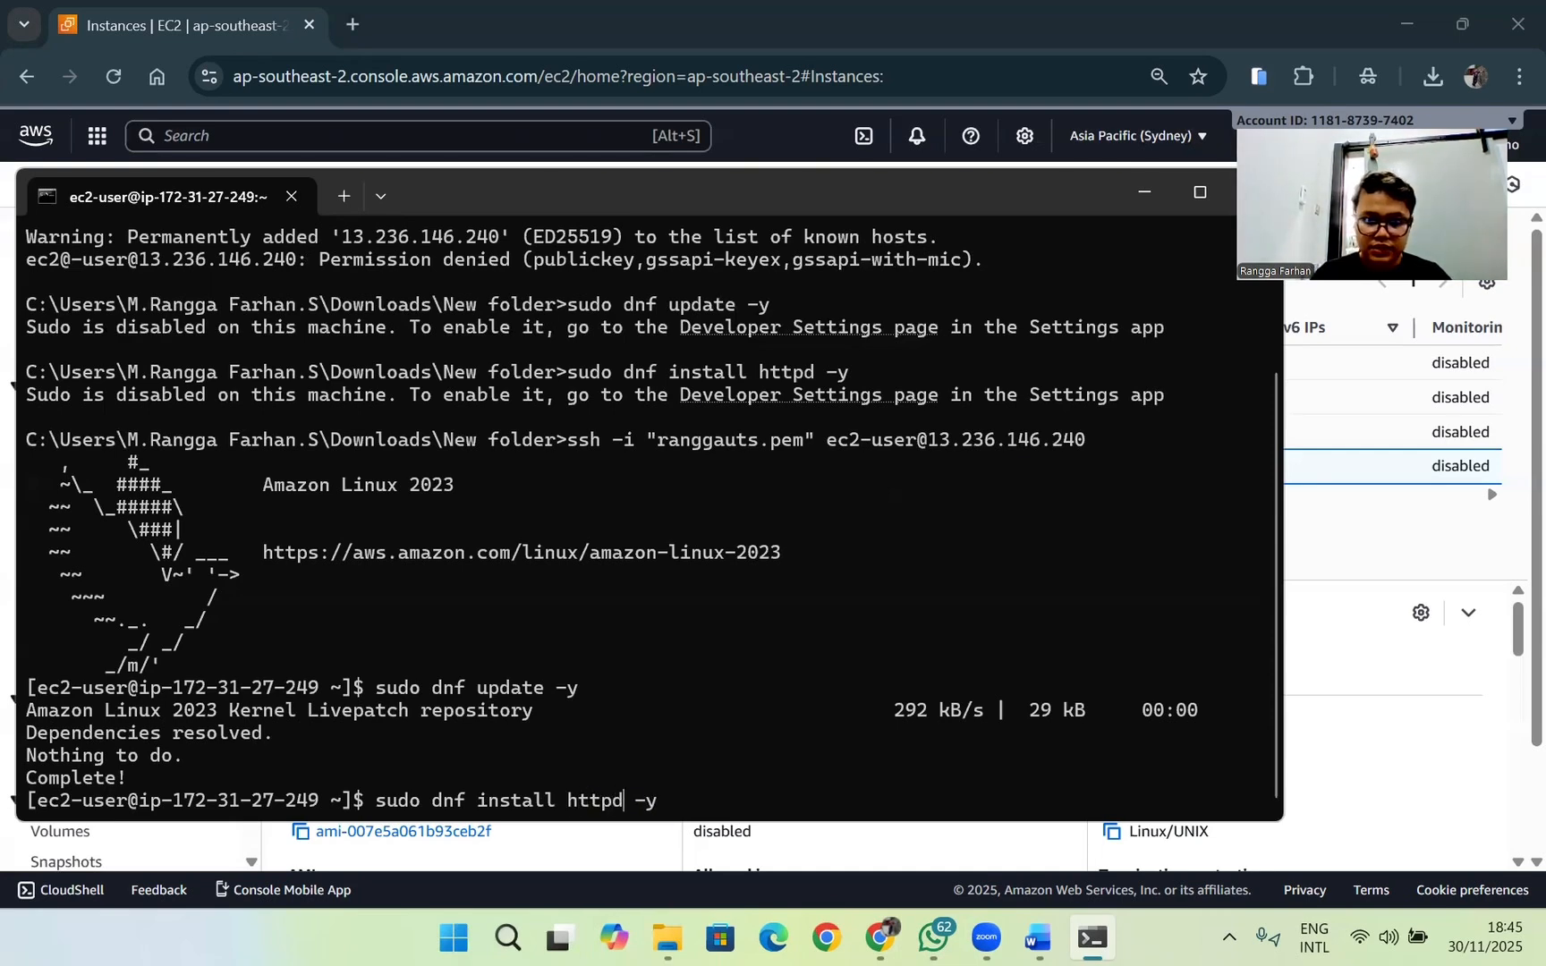
key("Return")
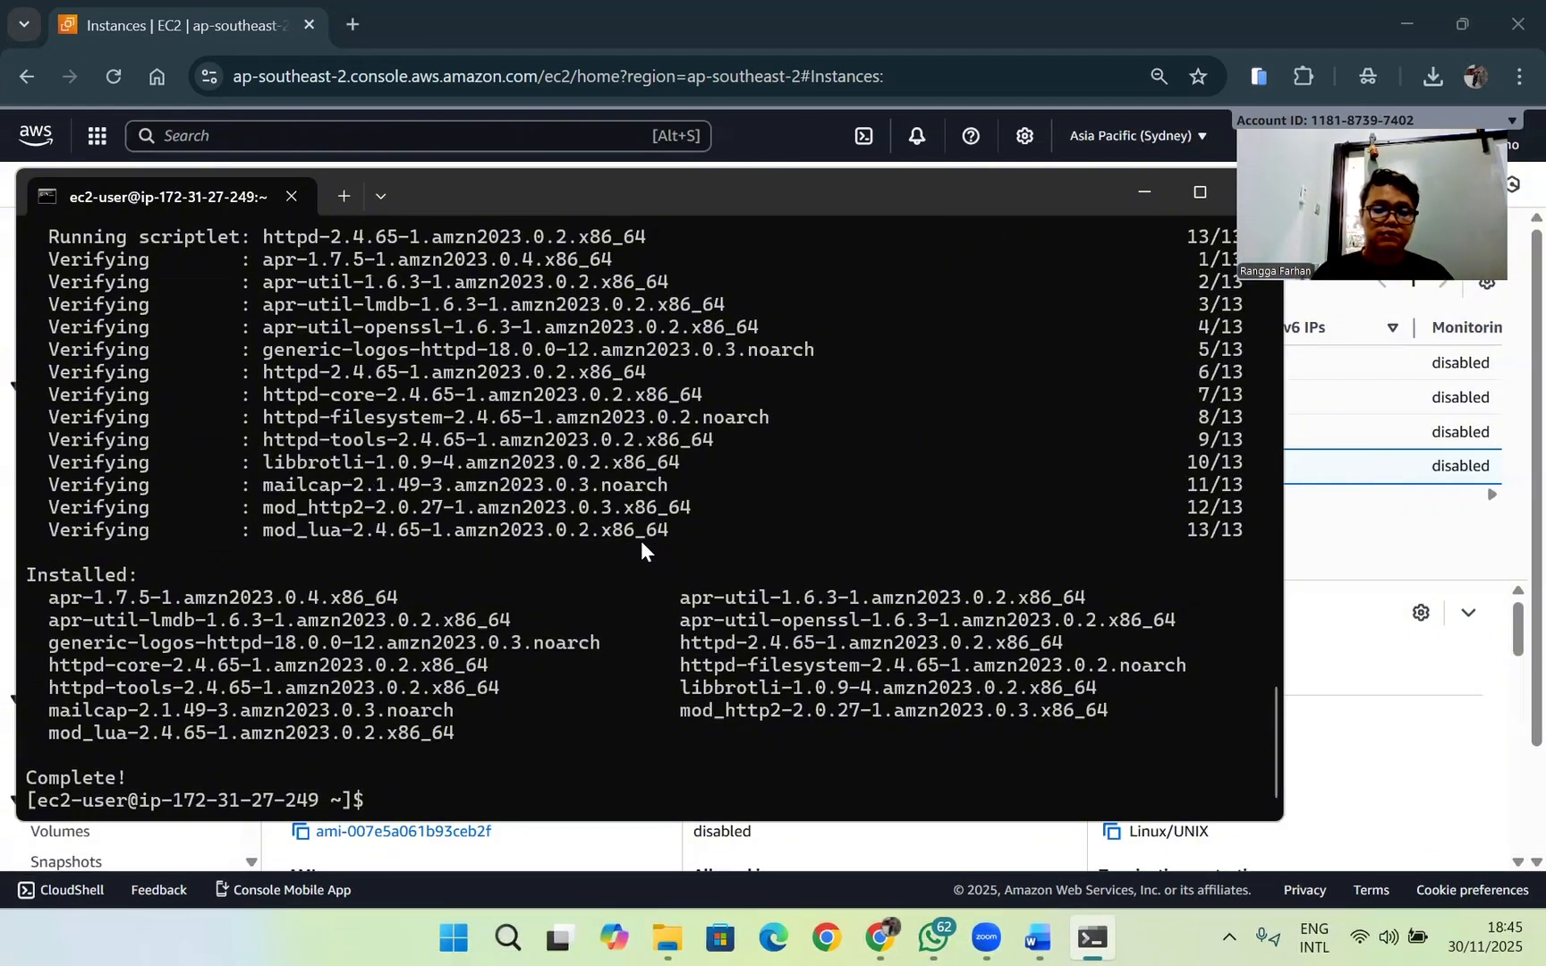
Step: Start the Apache service by running sudo systemctl start httpd
type("sudo ")
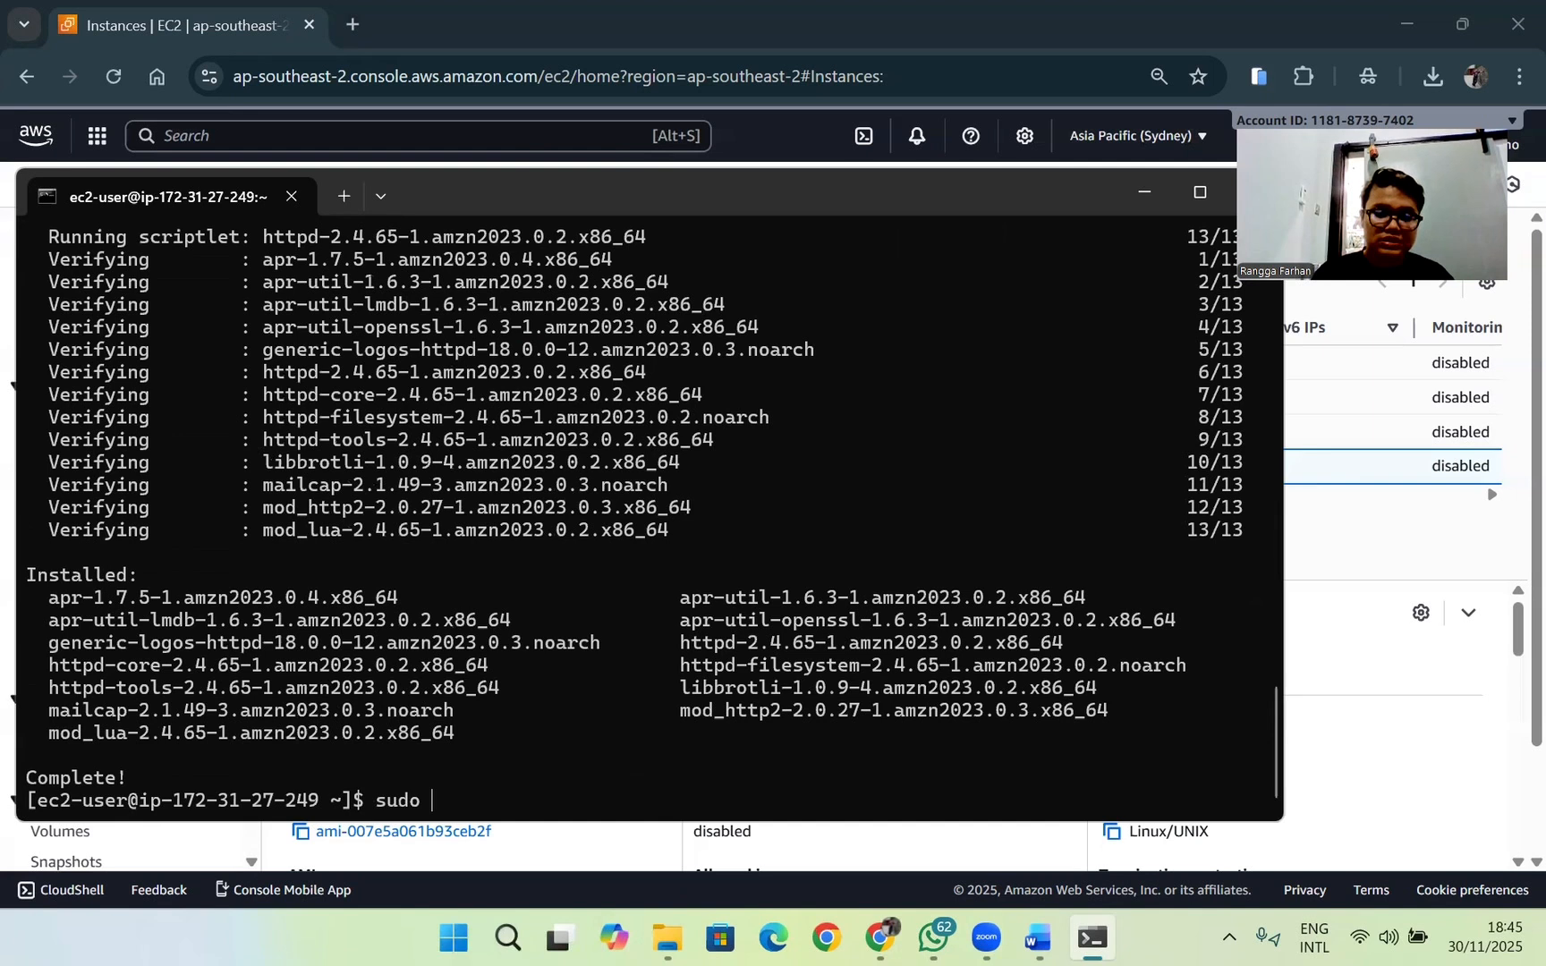
type("sys")
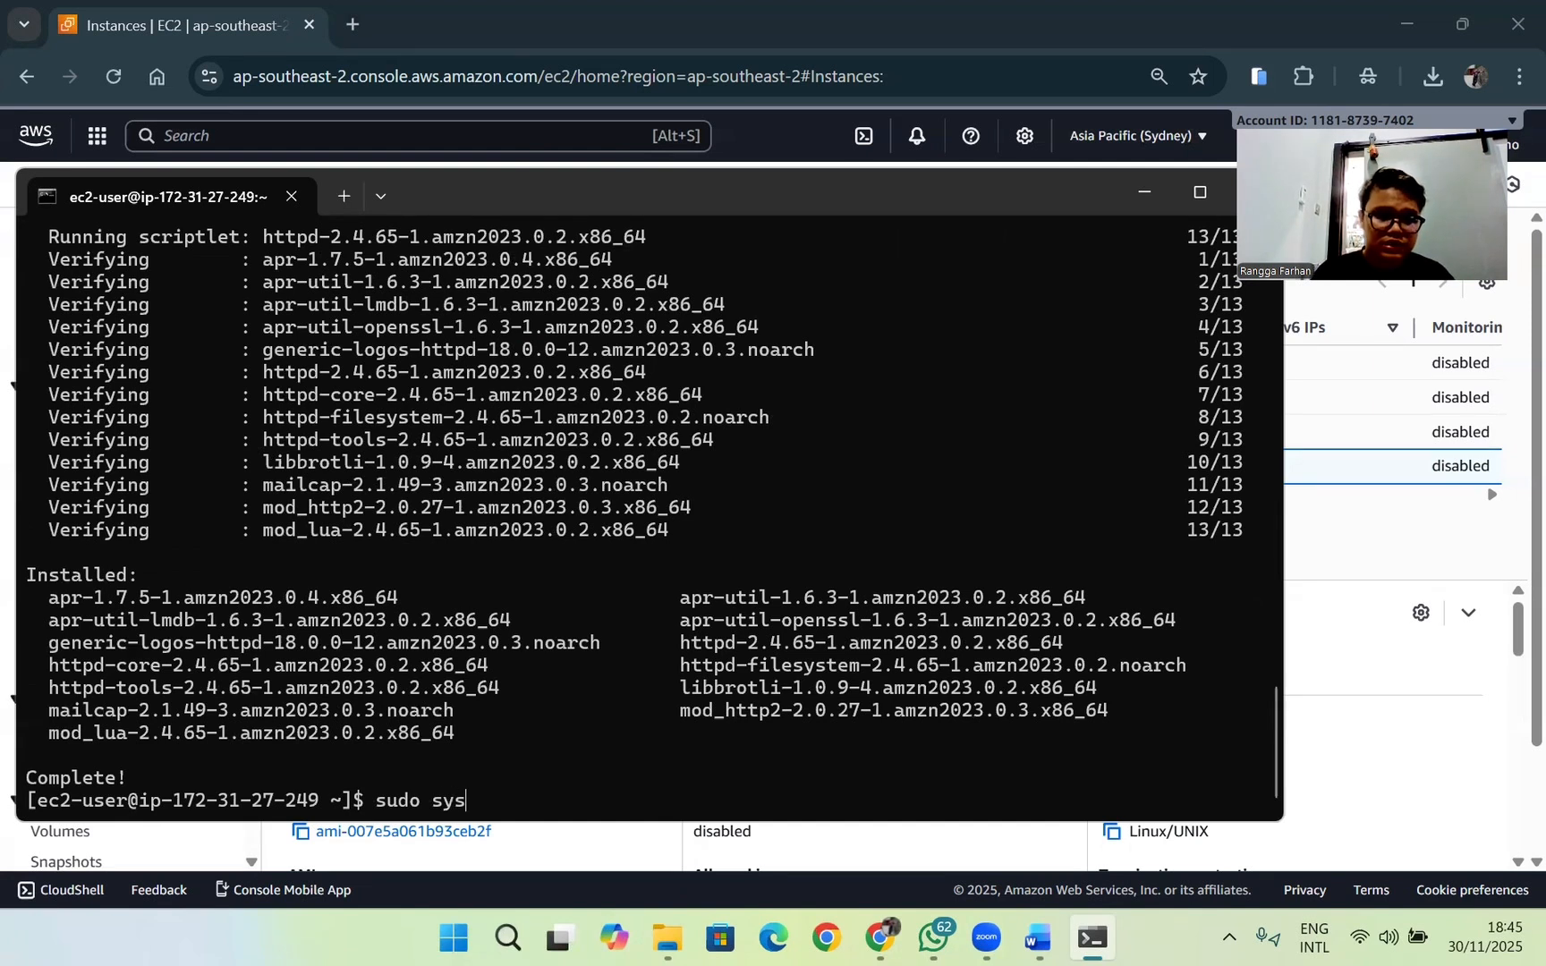
type("te,")
key("BackSpace")
type("mctl")
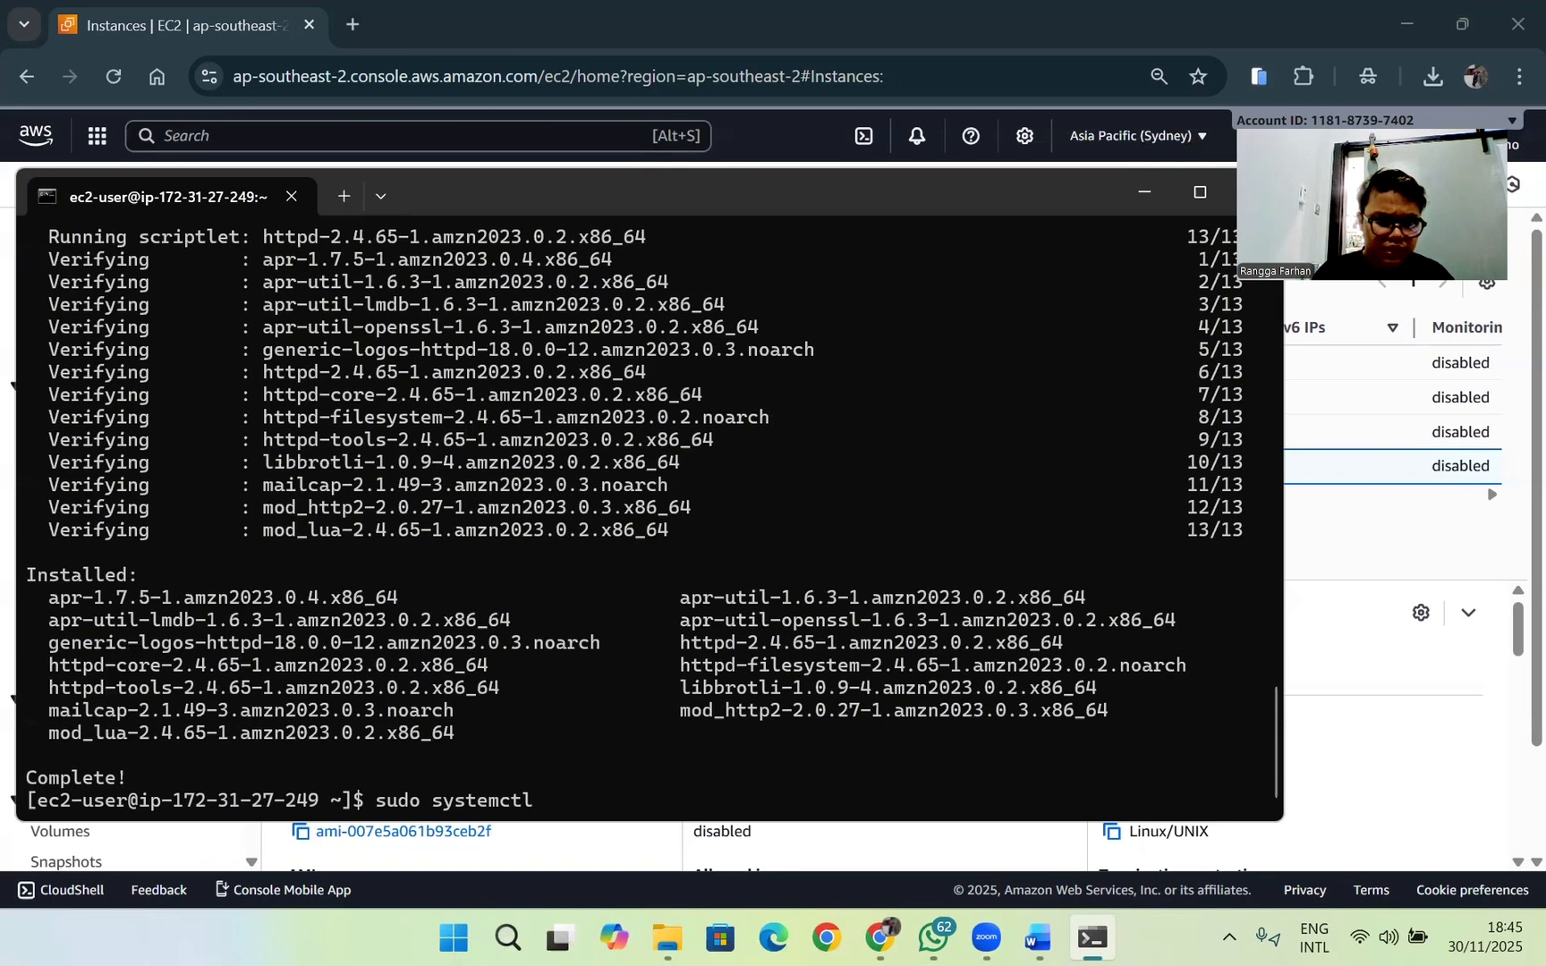
type("starts")
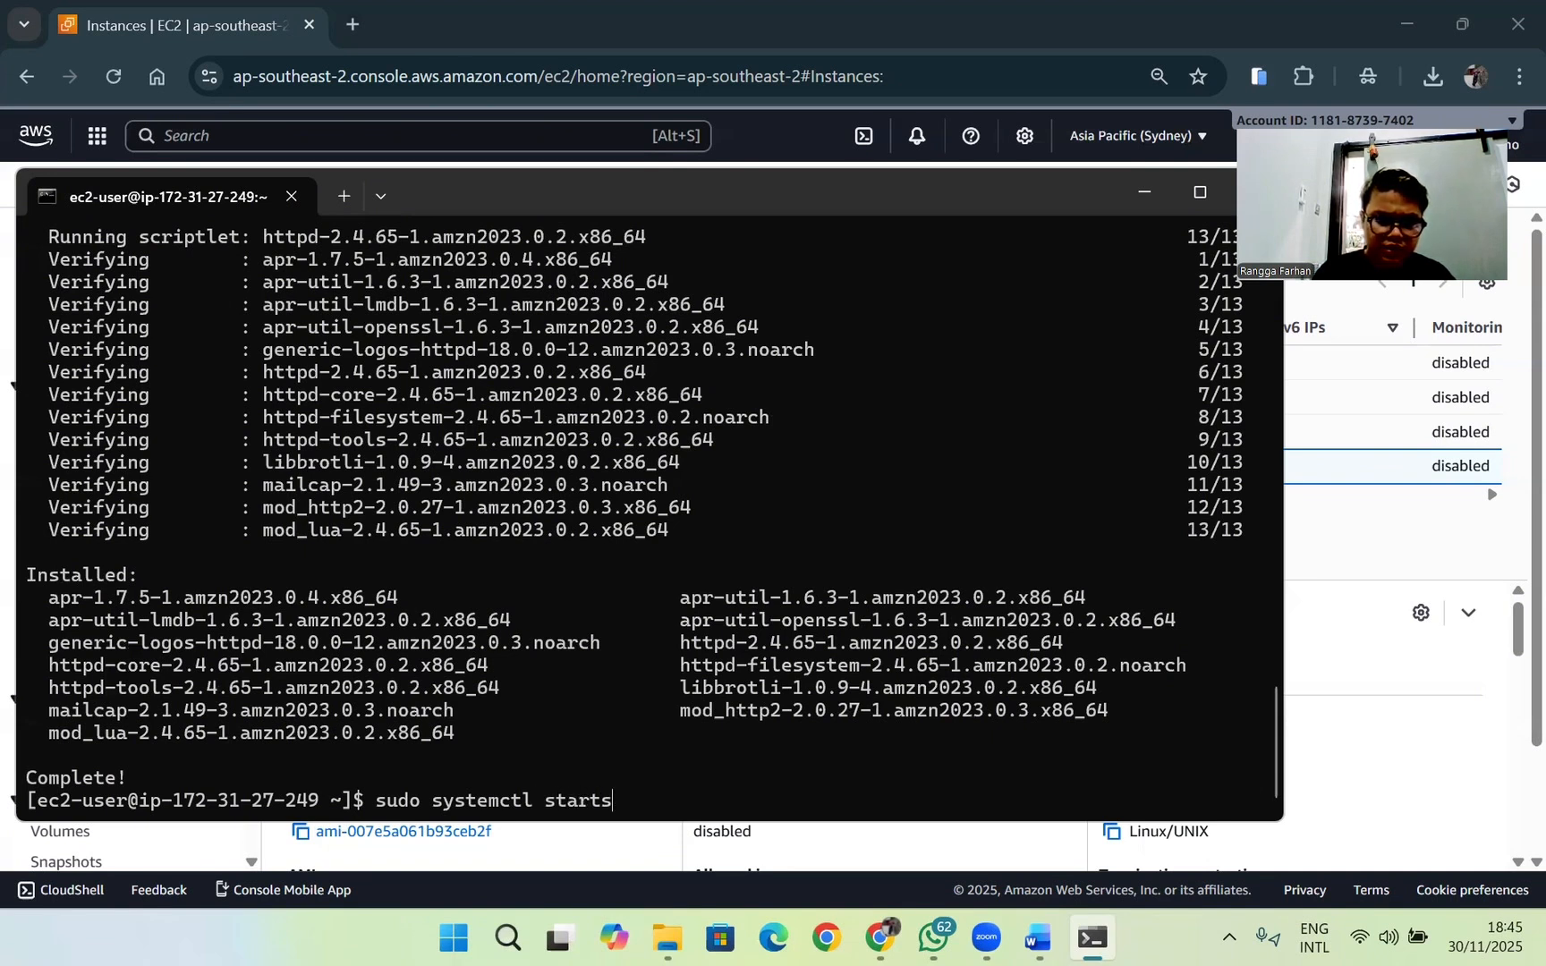
key("BackSpace")
type("h")
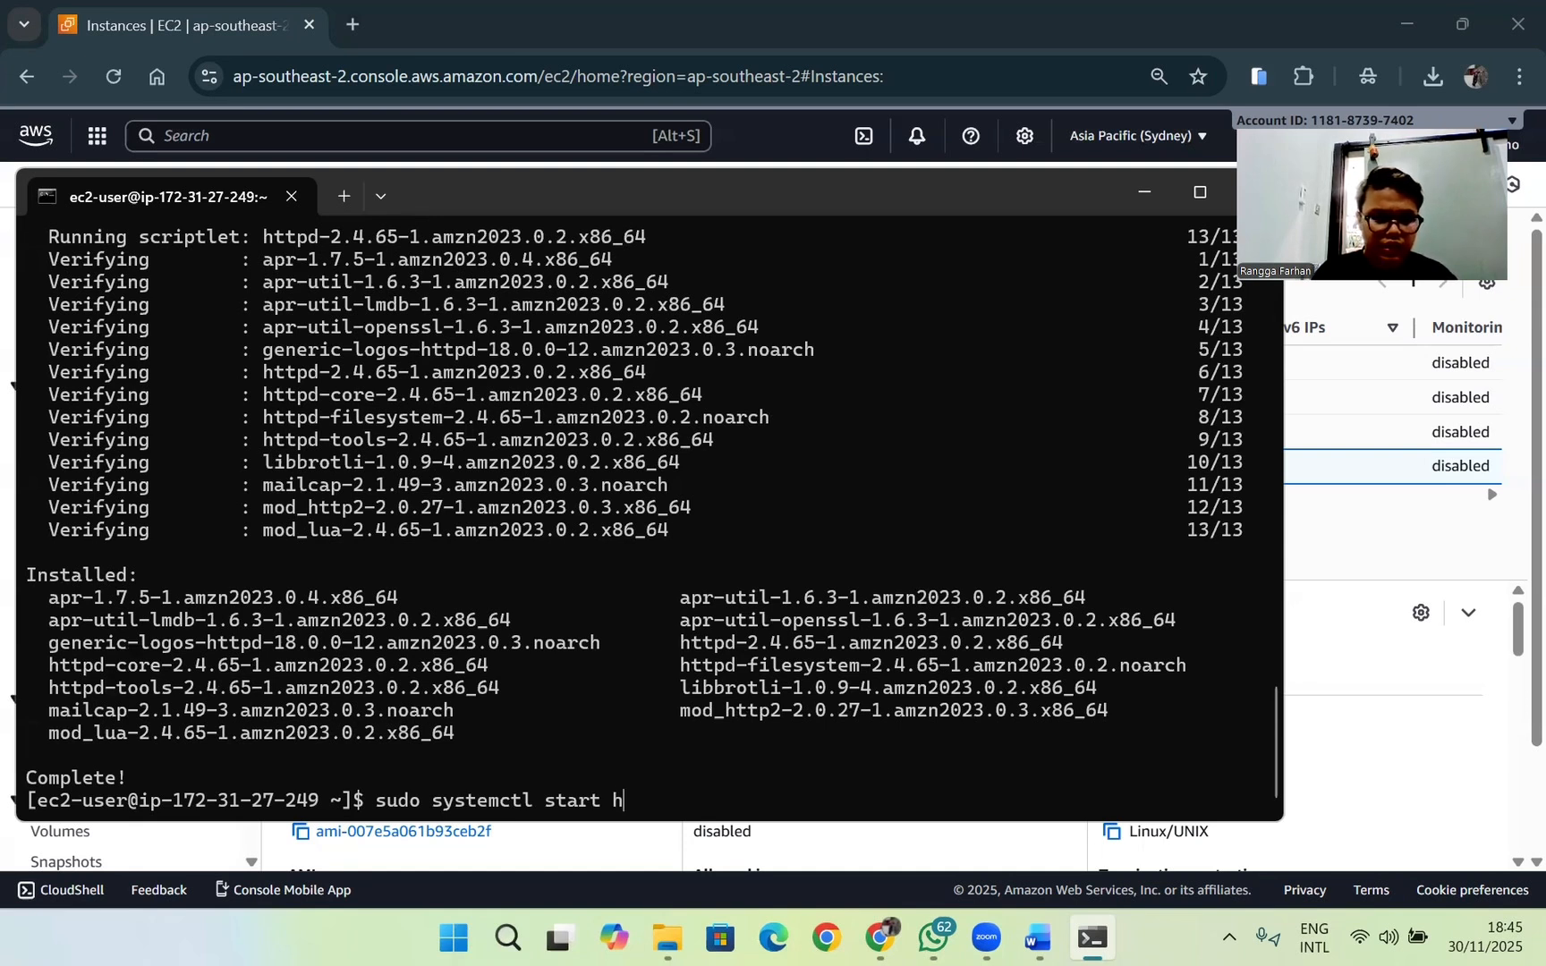
type("ttpd")
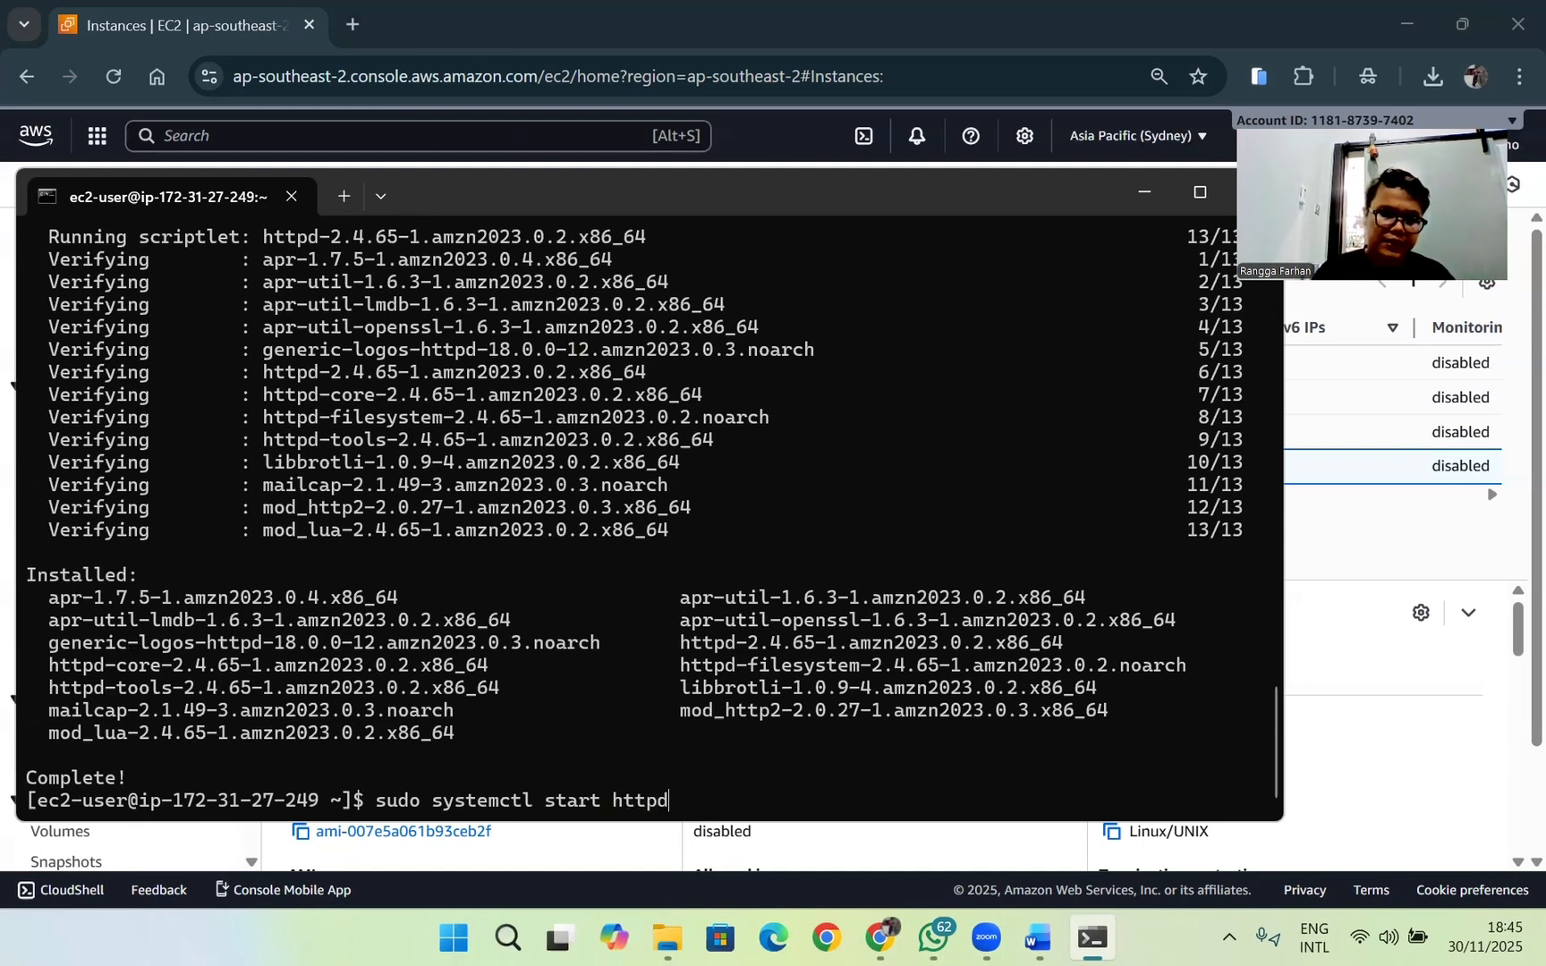
key("Return")
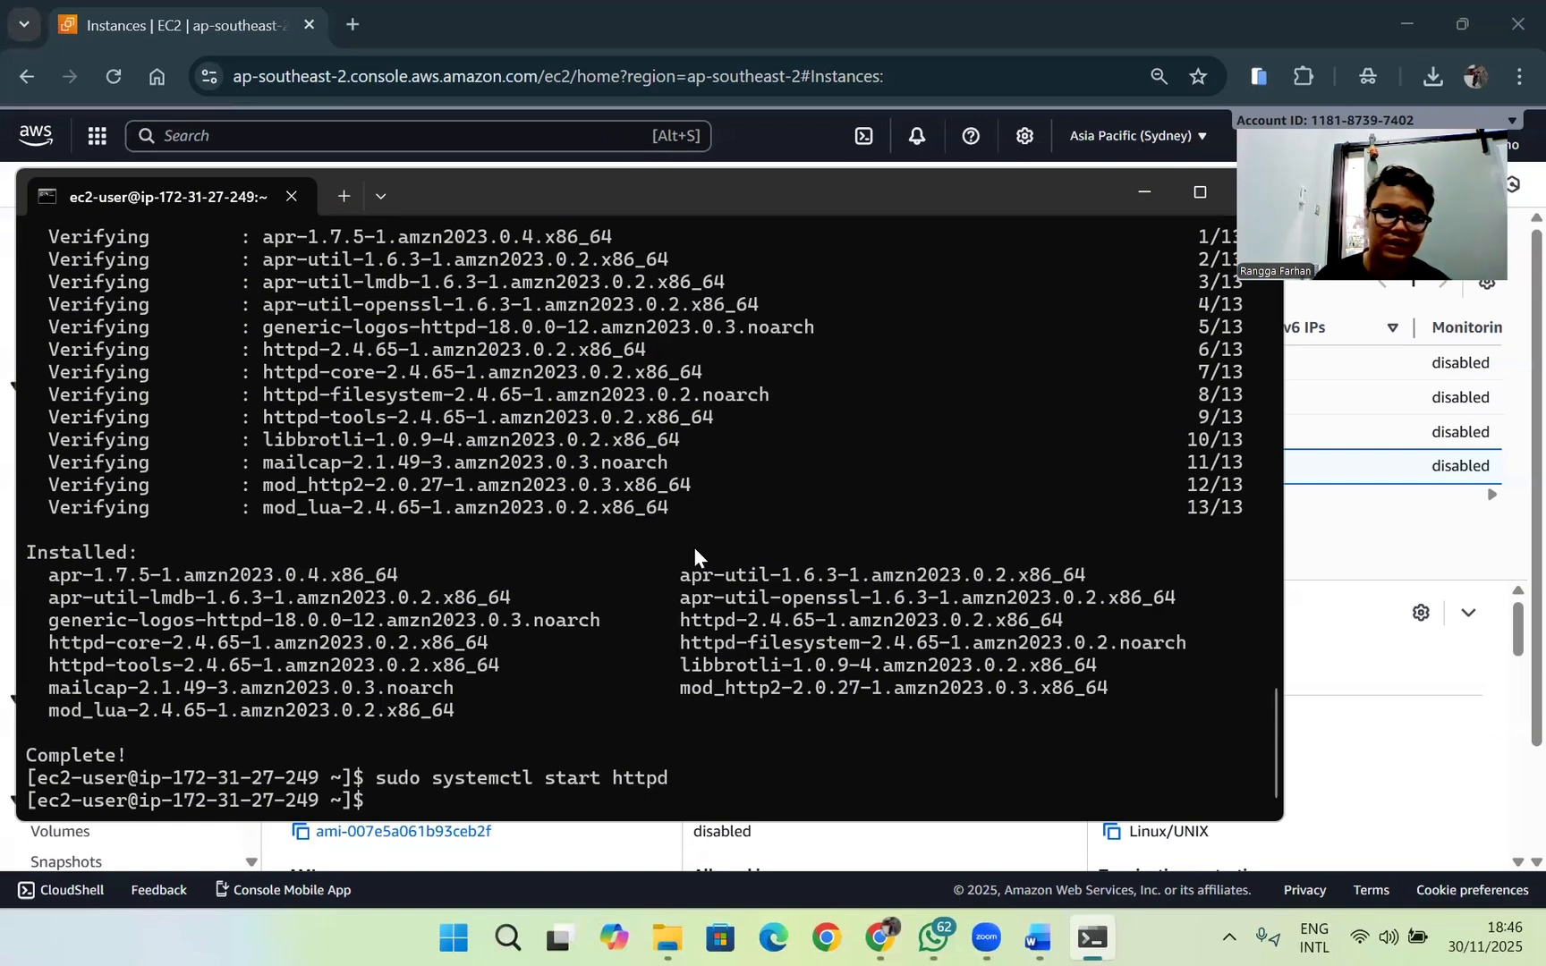
Step: Change the previous start command to sudo systemctl enable httpd and run it so Apache launches at boot
key("Up")
key("Left")
key("Left")
key("Left")
key("Left")
key("Left")
key("Left")
key("Left")
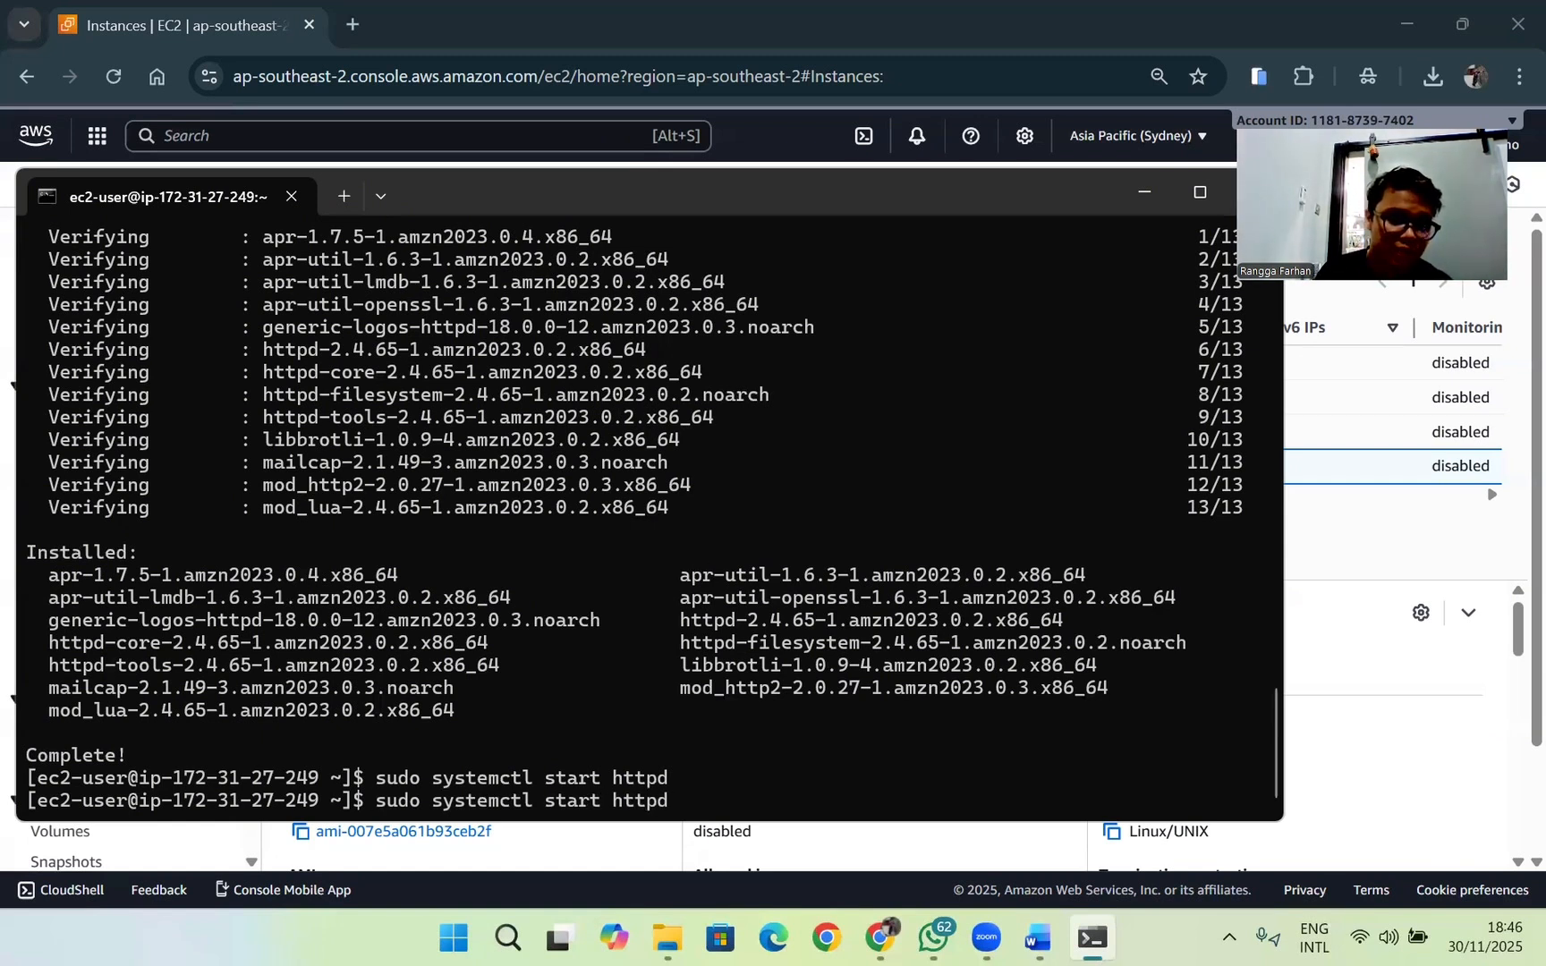
key("Right")
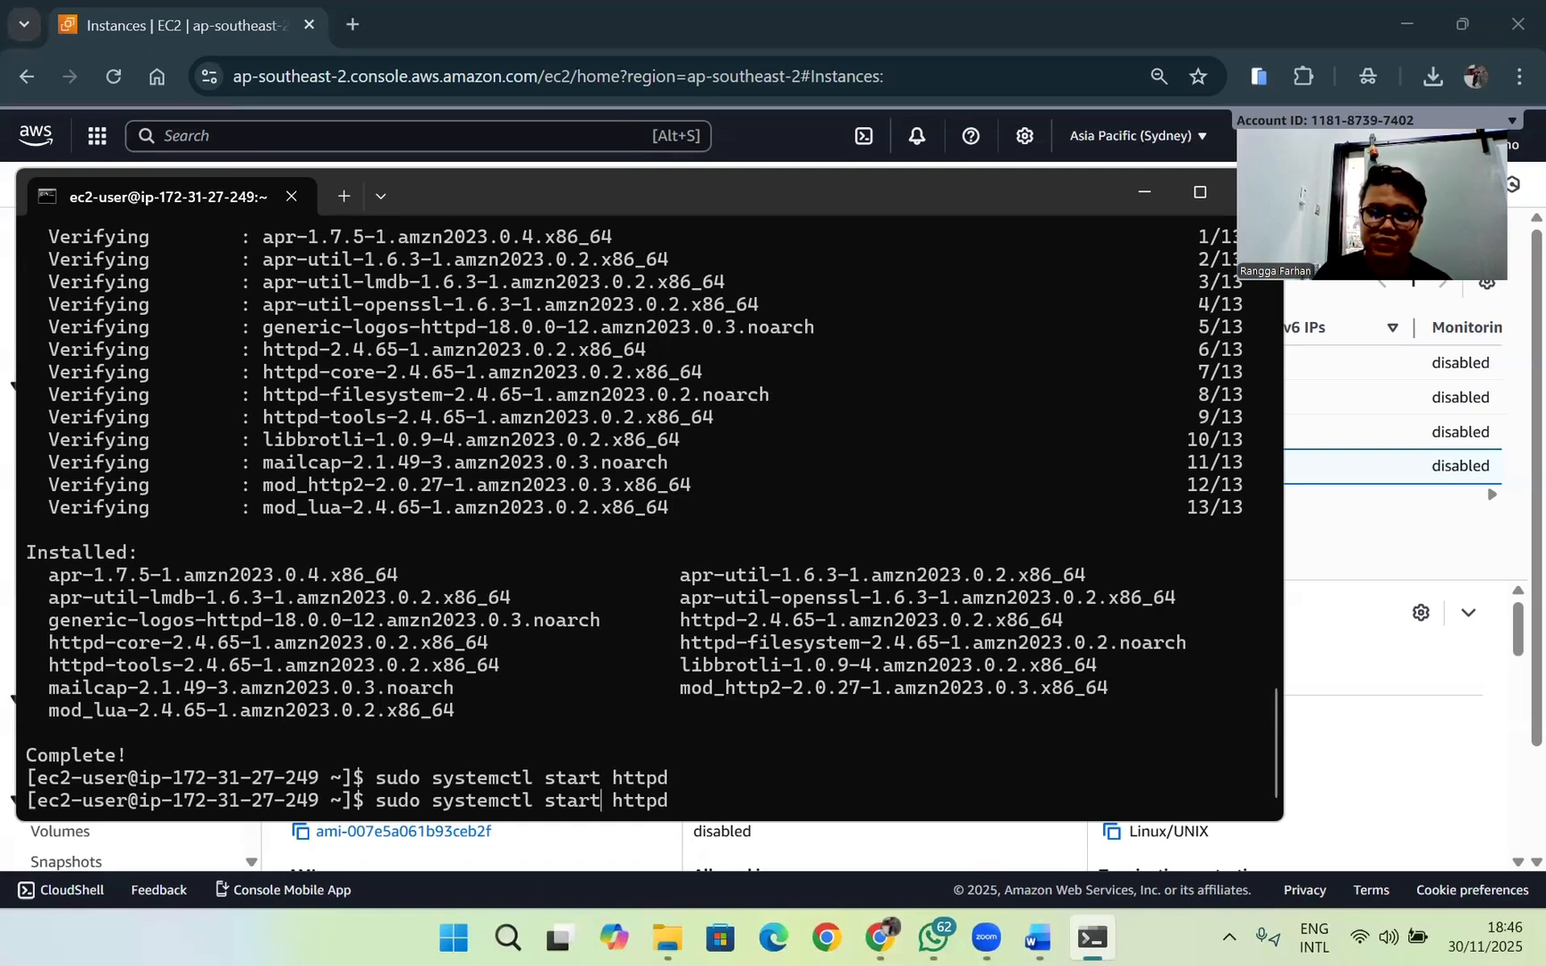
key("Left")
key("Left")
key("Left")
key("Left")
key("Left")
key("Left")
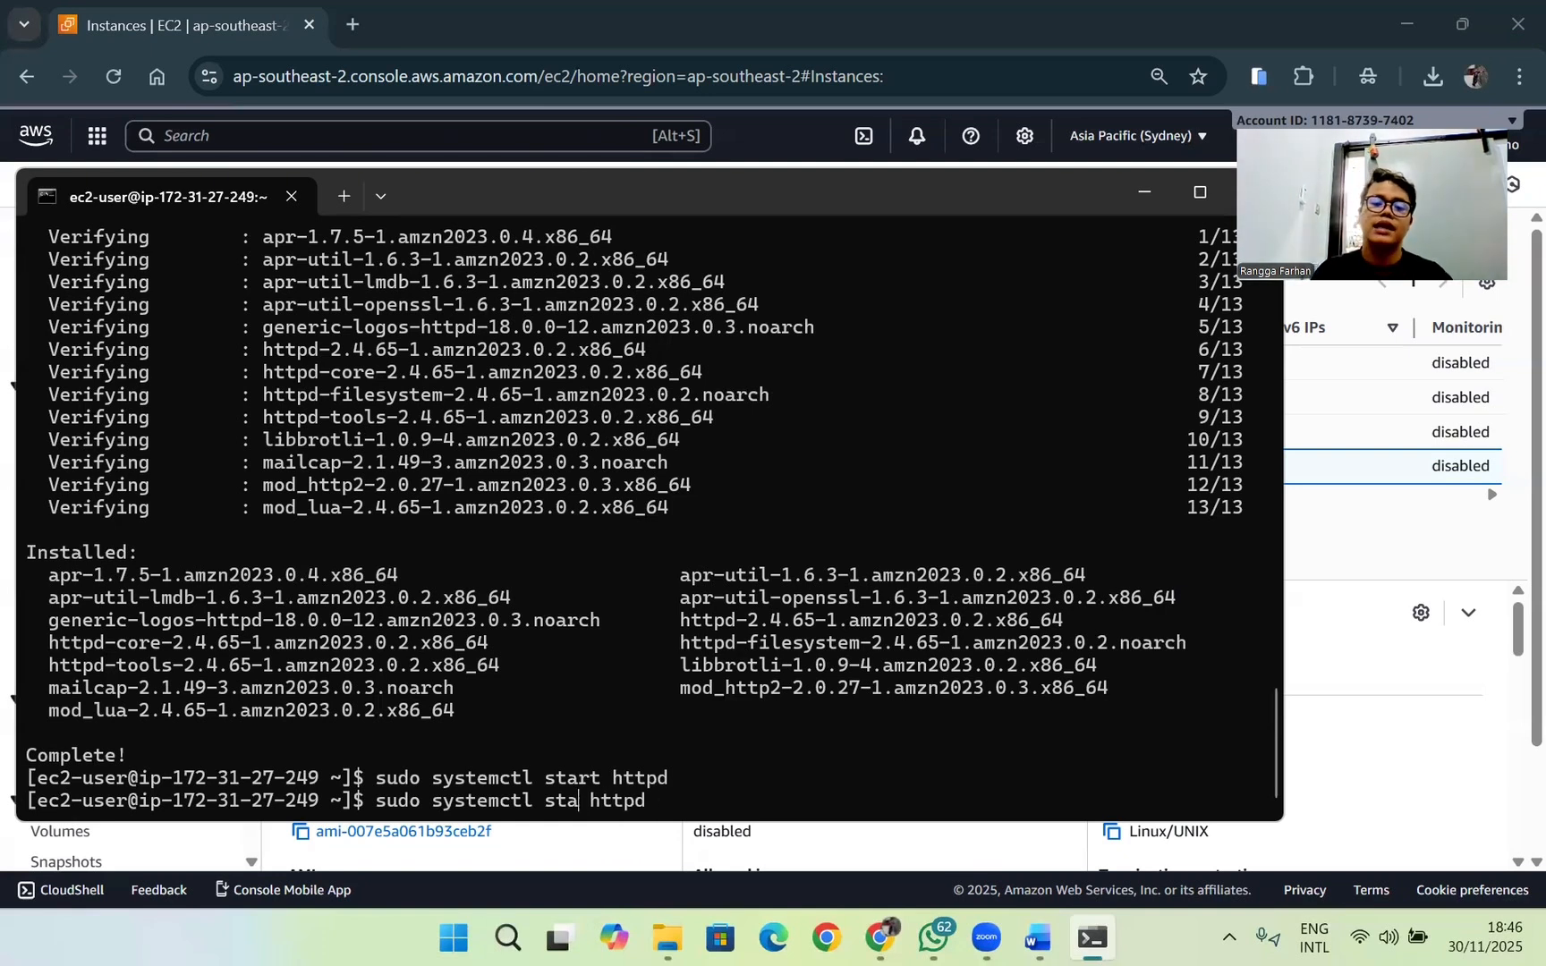
key("BackSpace")
key("BackSpace")
key("BackSpace")
key("BackSpace")
key("BackSpace")
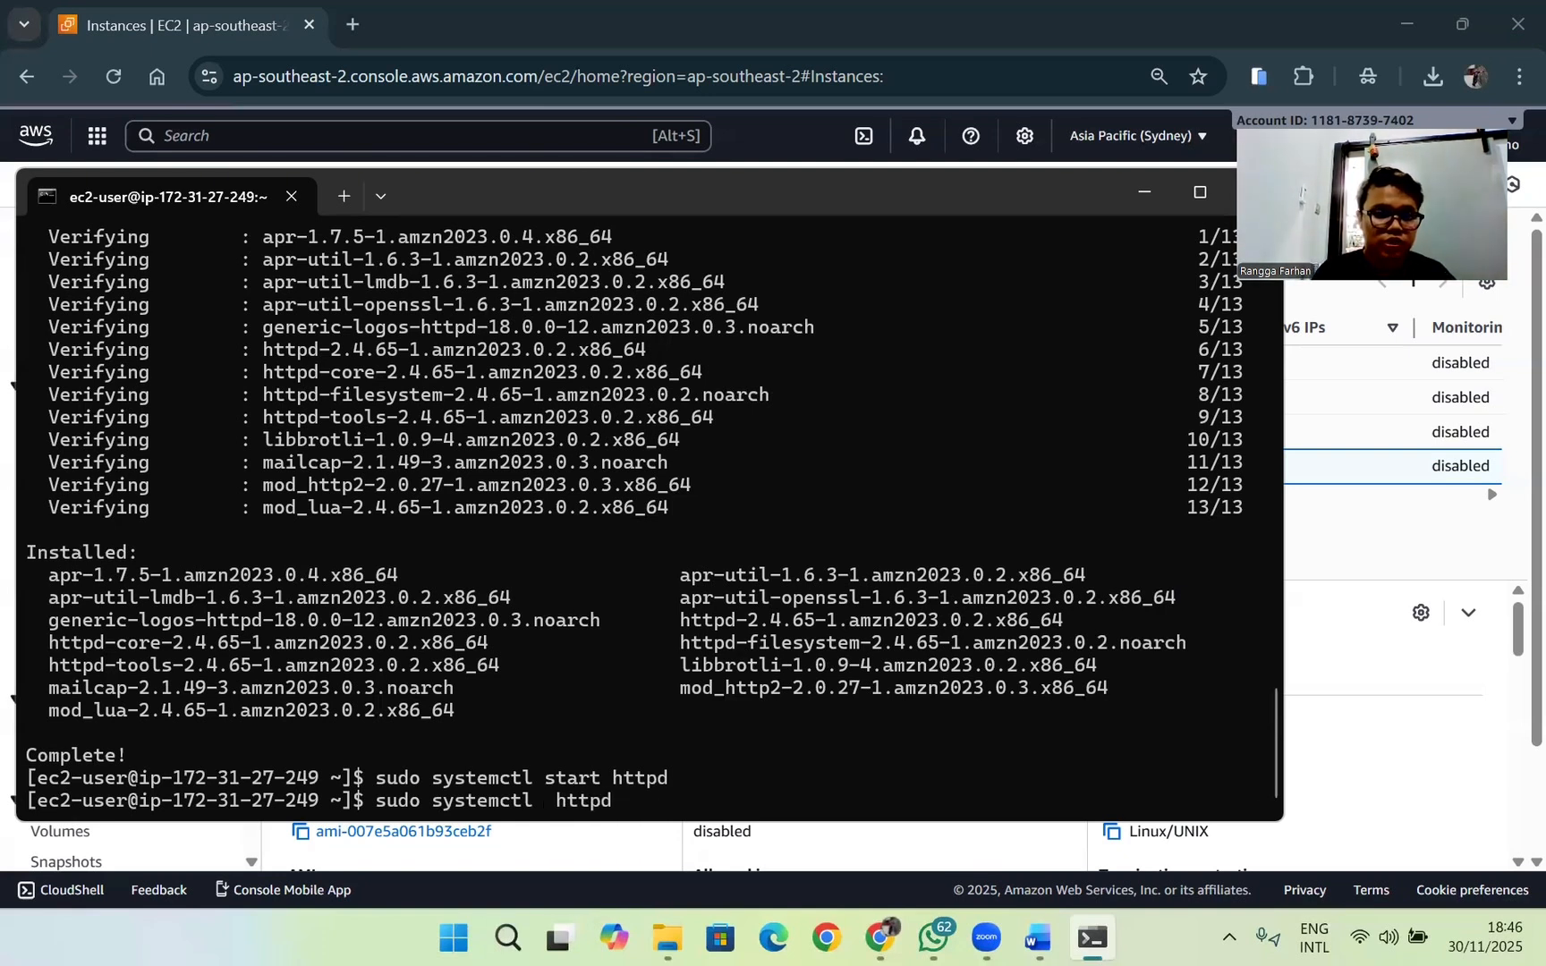
type("enab")
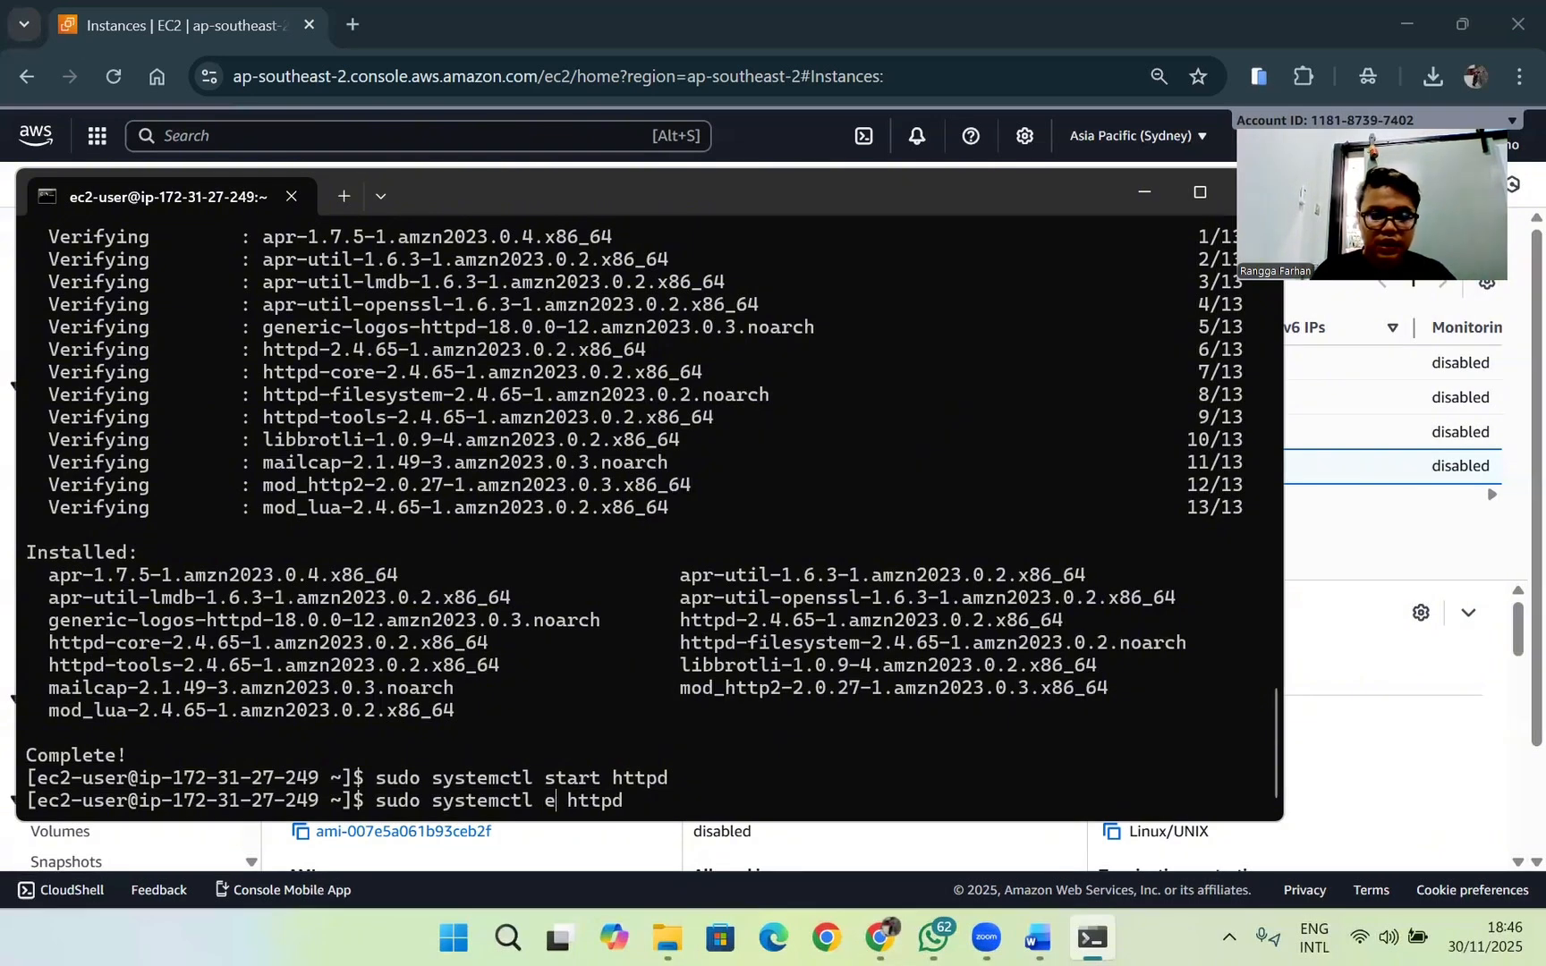
type("le")
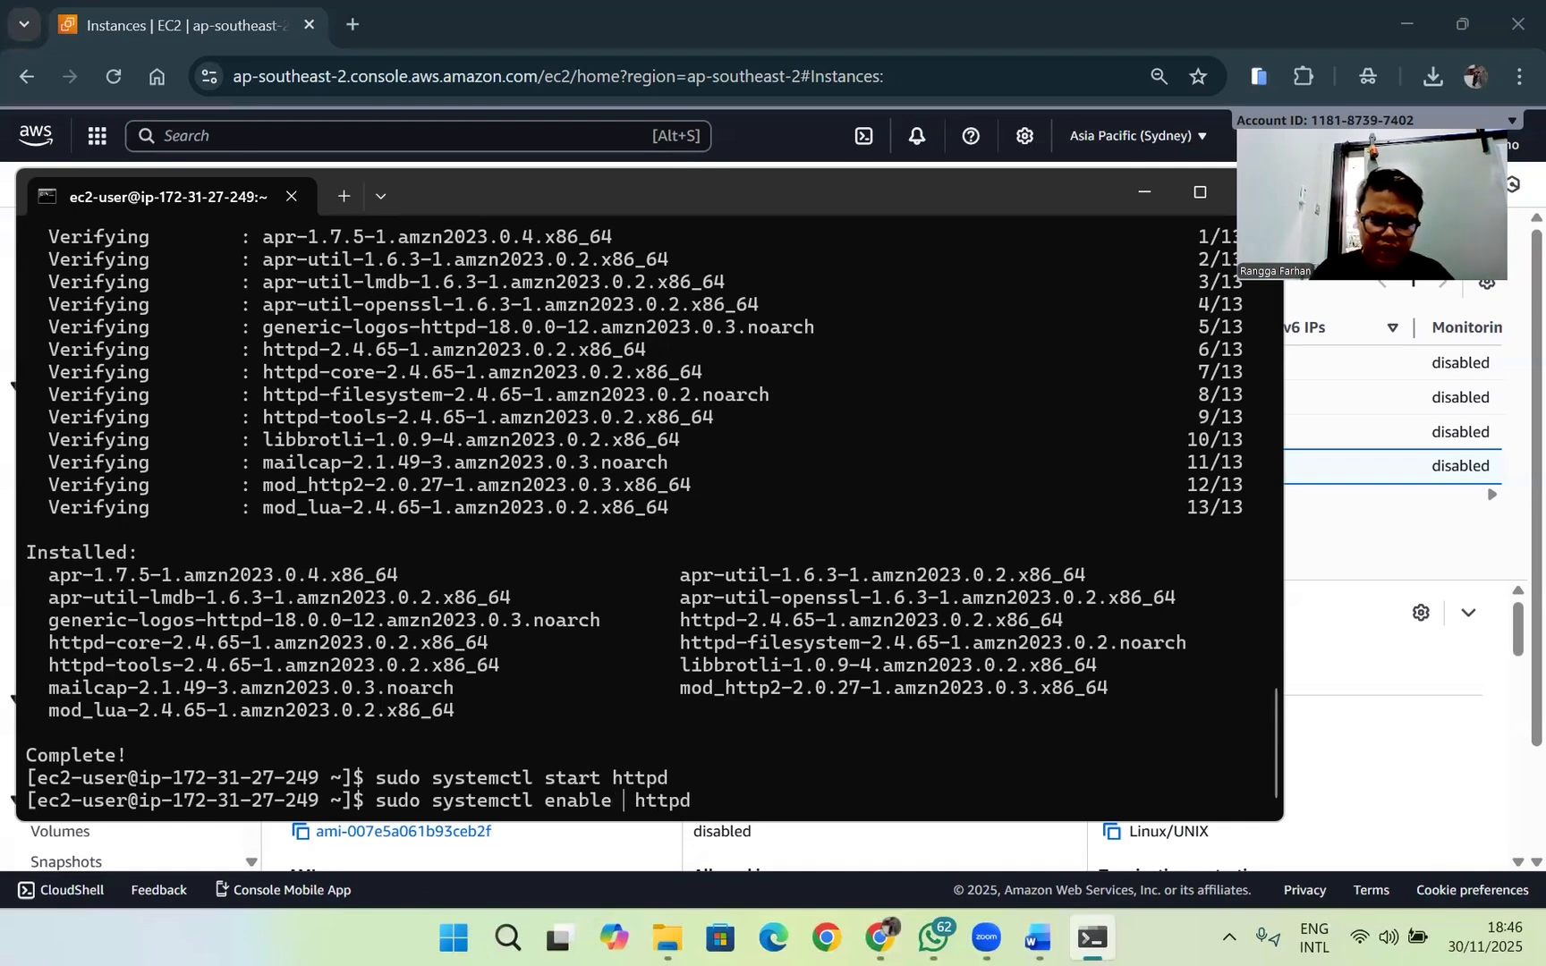
key("BackSpace")
key("Right")
key("Right")
key("Right")
key("Right")
key("Right")
key("Right")
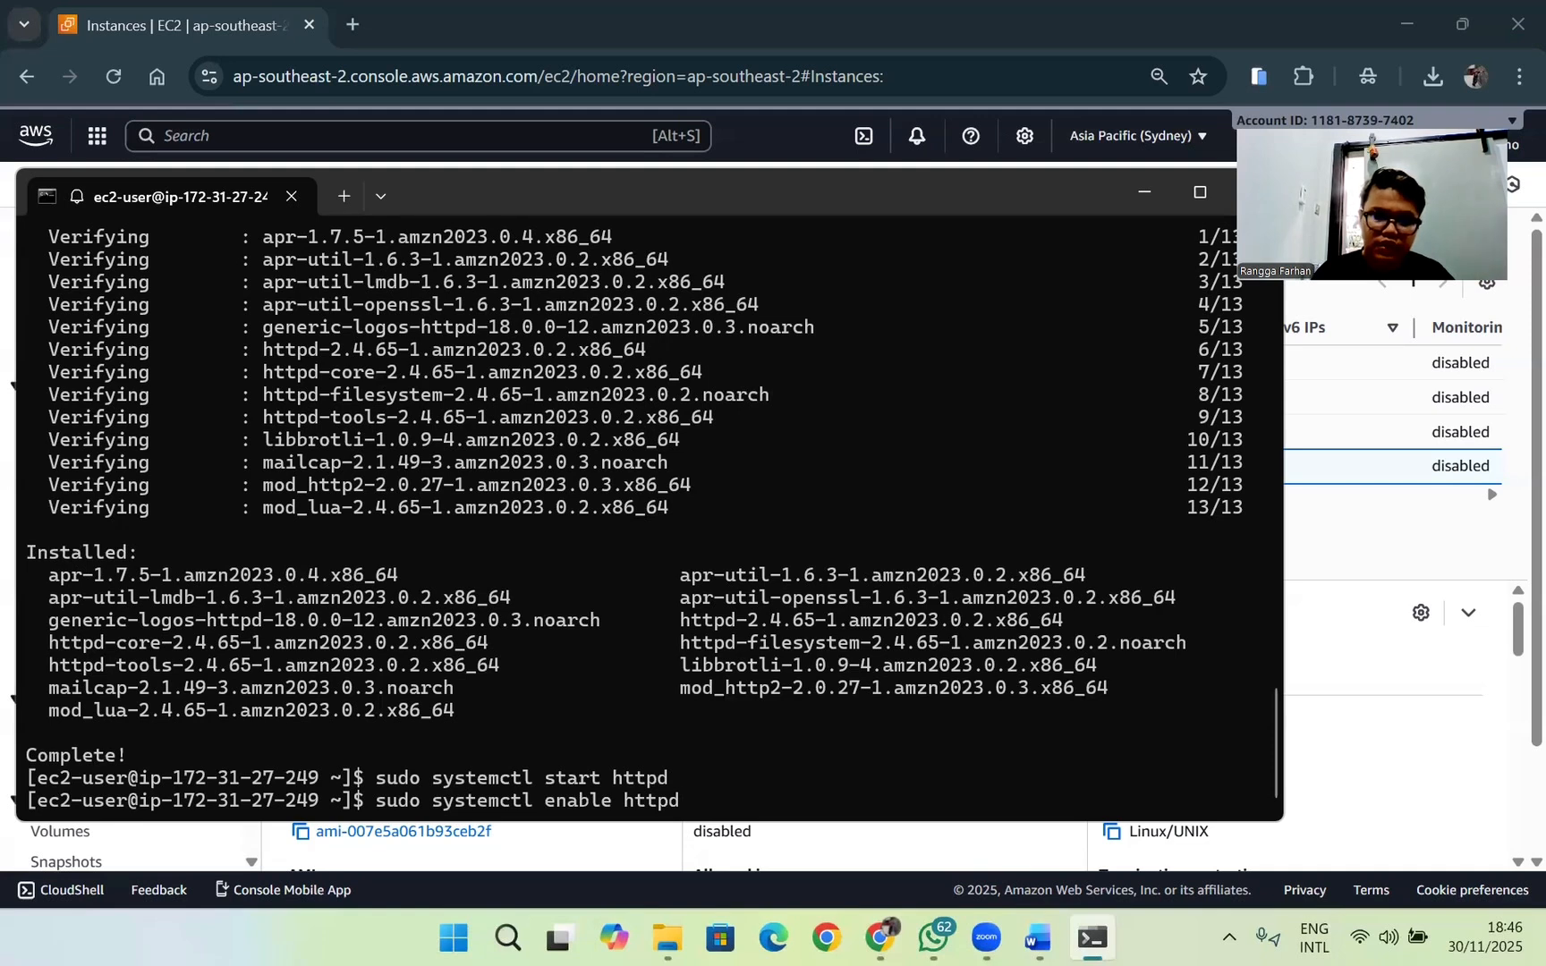
key("Return")
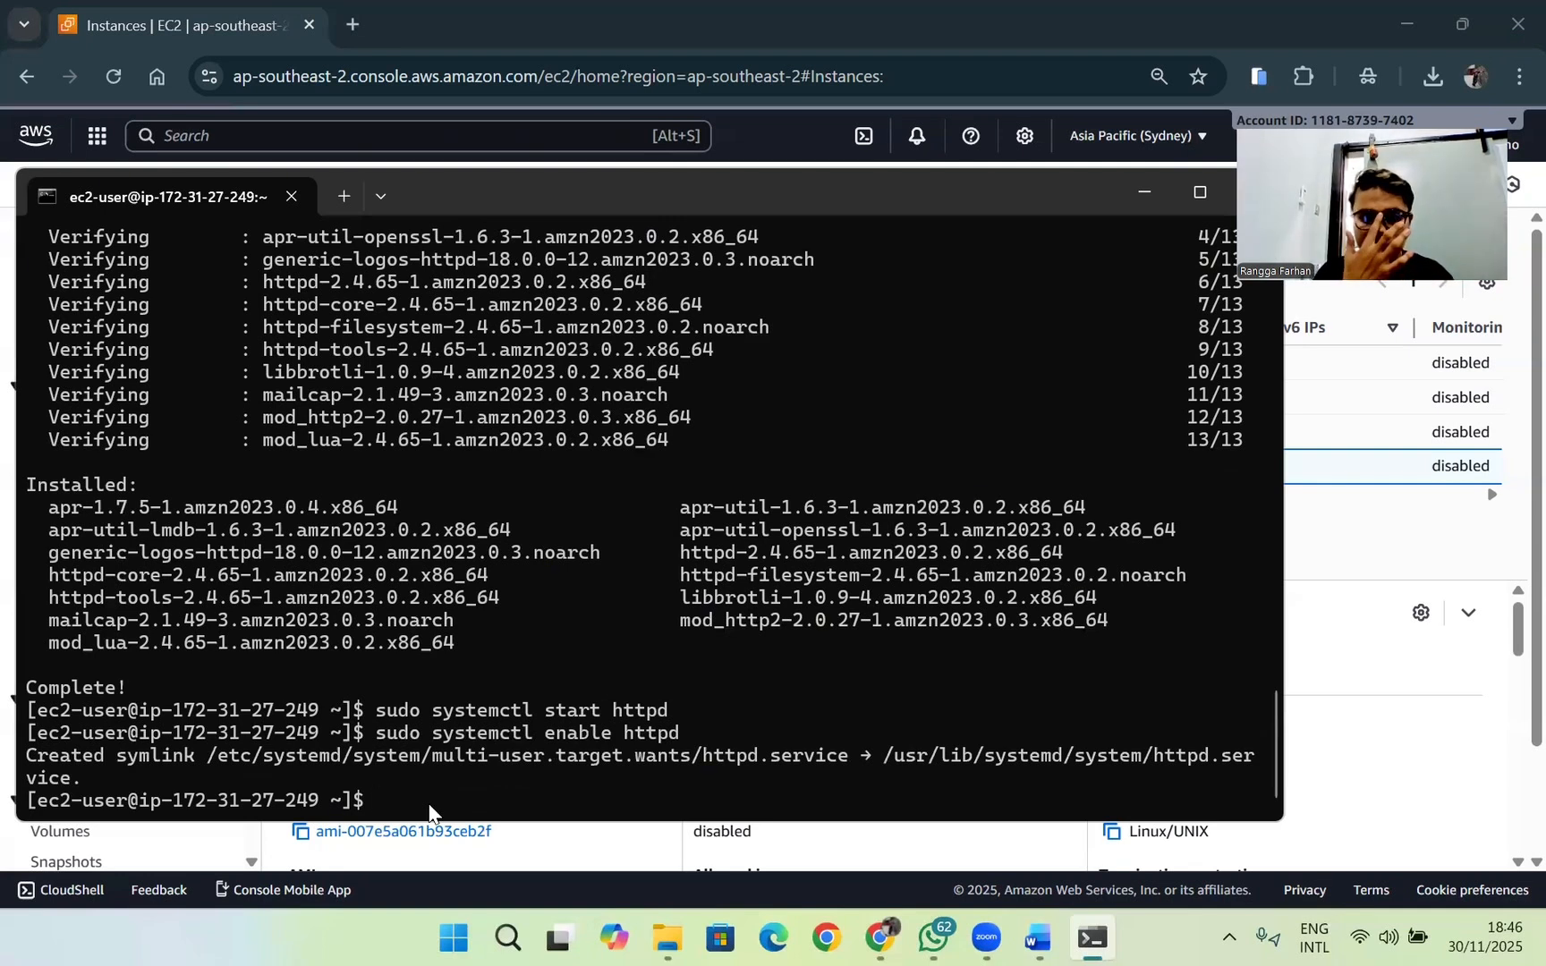
type("su")
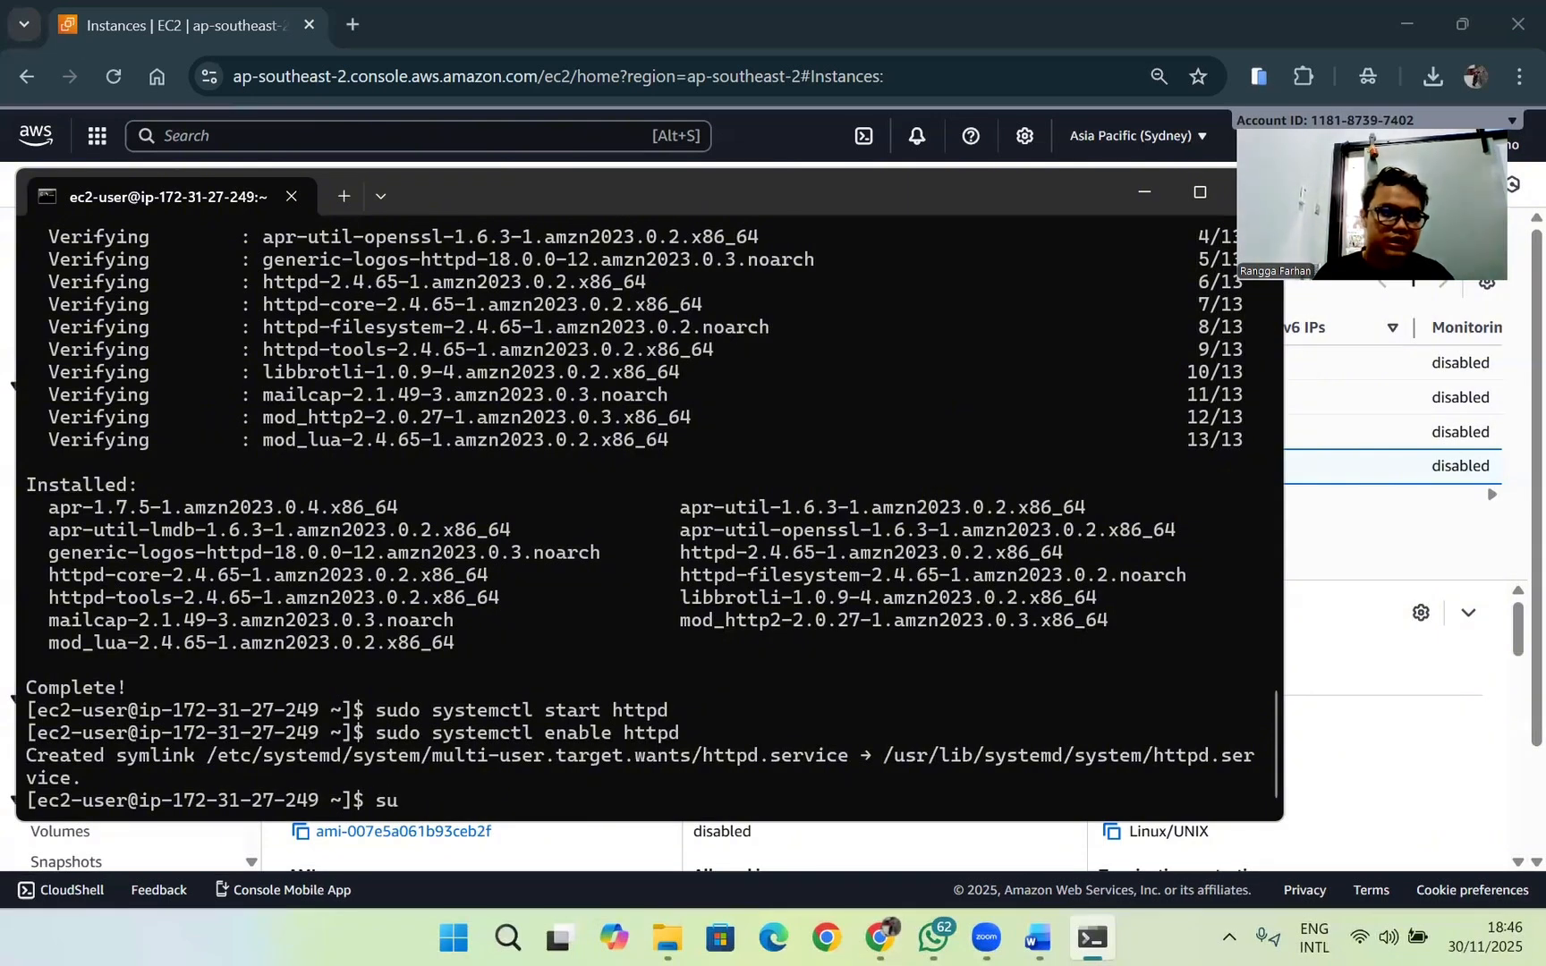
type("d")
key("BackSpace")
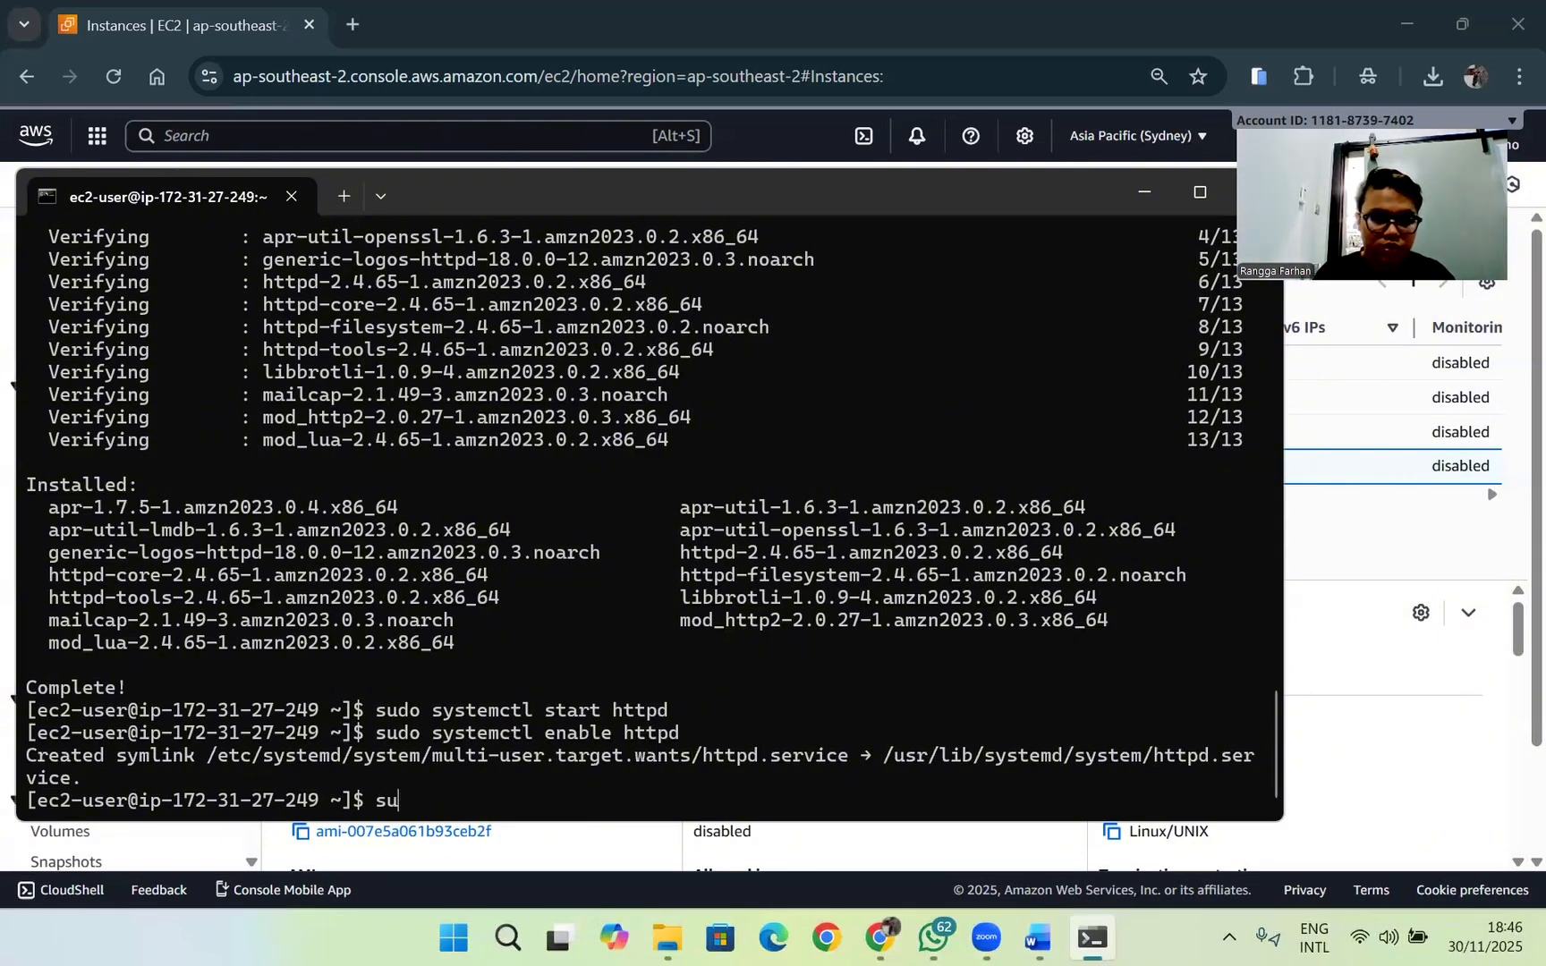
key("BackSpace")
key("BackSpace")
key("BackSpace")
Step: Change the previous enable command to sudo systemctl status httpd and run it to check the Apache service
key("Up")
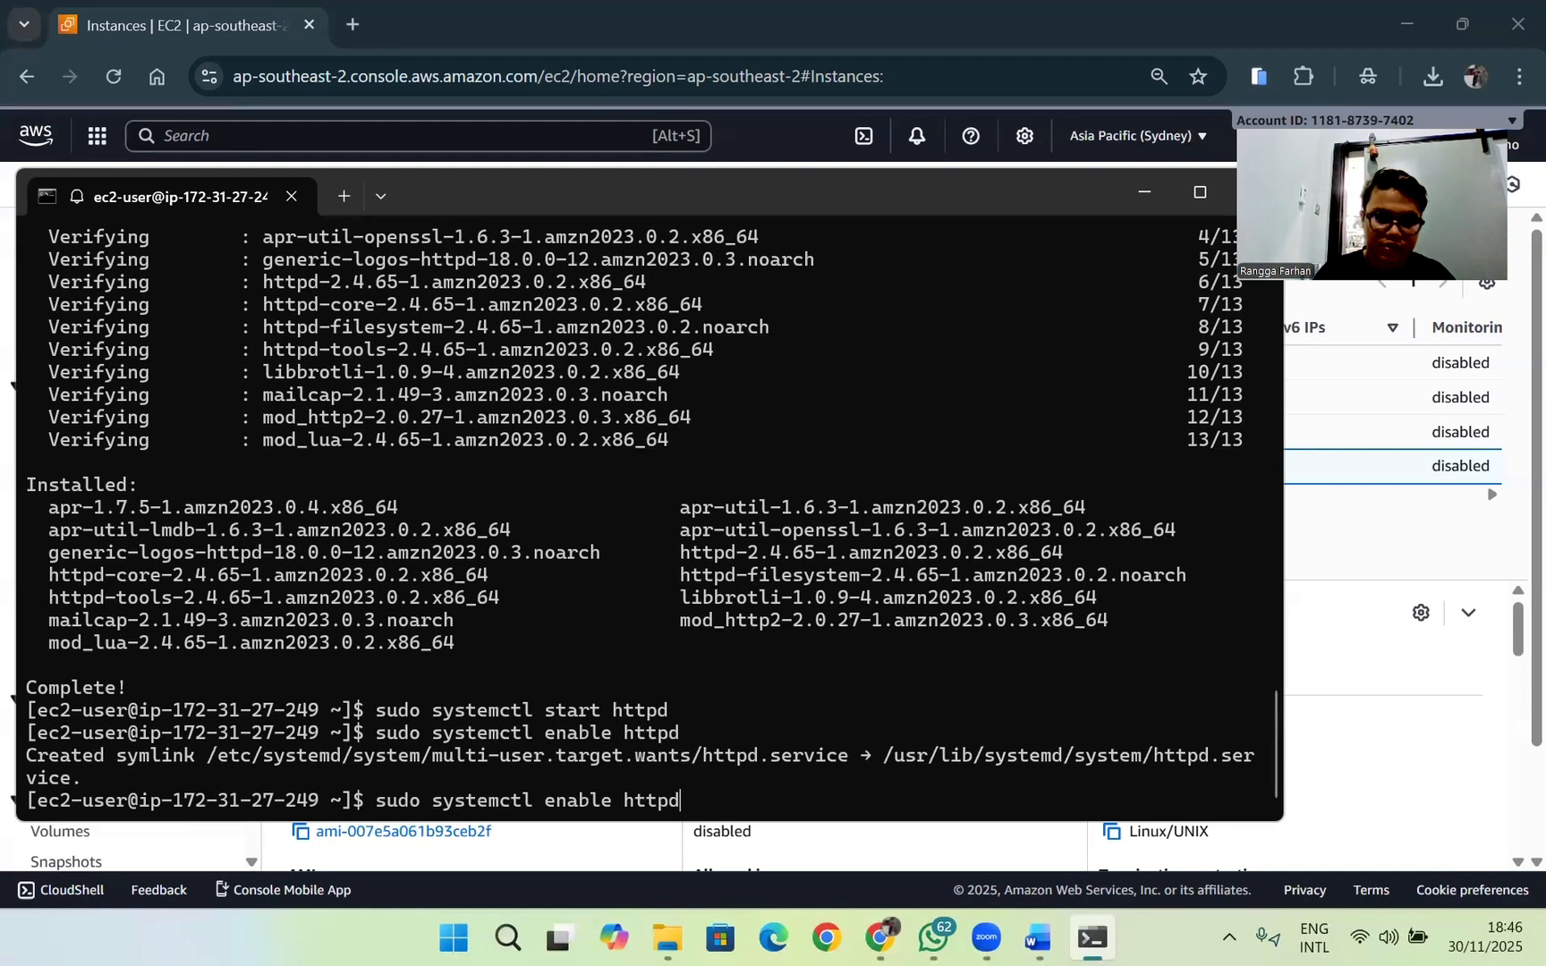
key("Left")
key("Left")
key("Left")
key("BackSpace")
key("BackSpace")
key("BackSpace")
key("BackSpace")
key("BackSpace")
key("BackSpace")
type("statt")
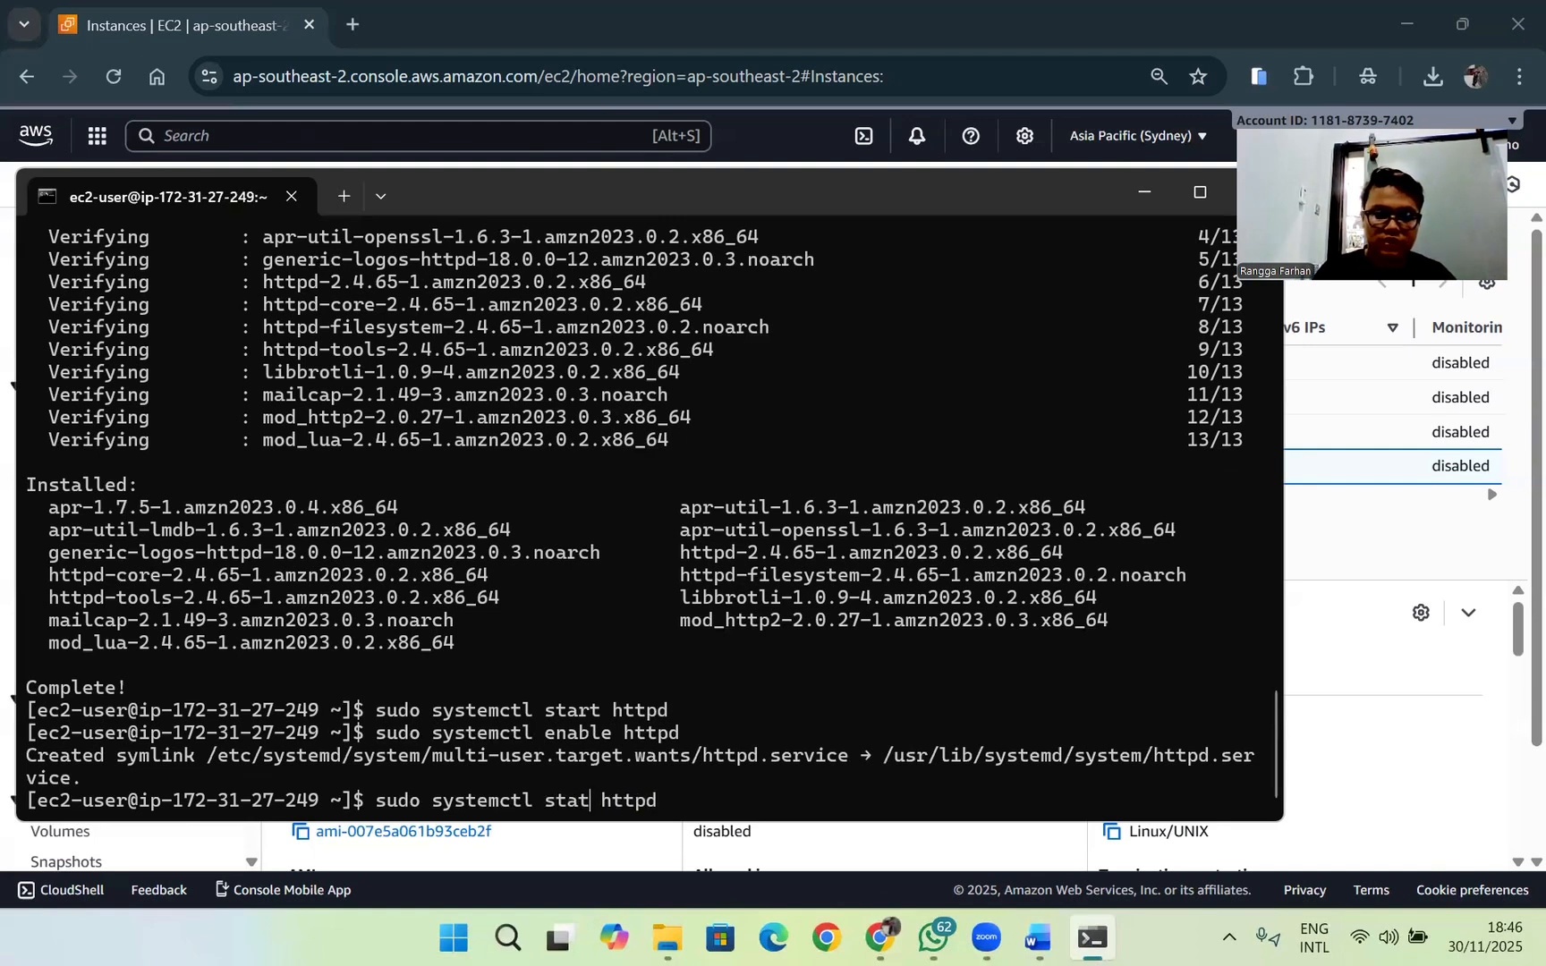
type("us")
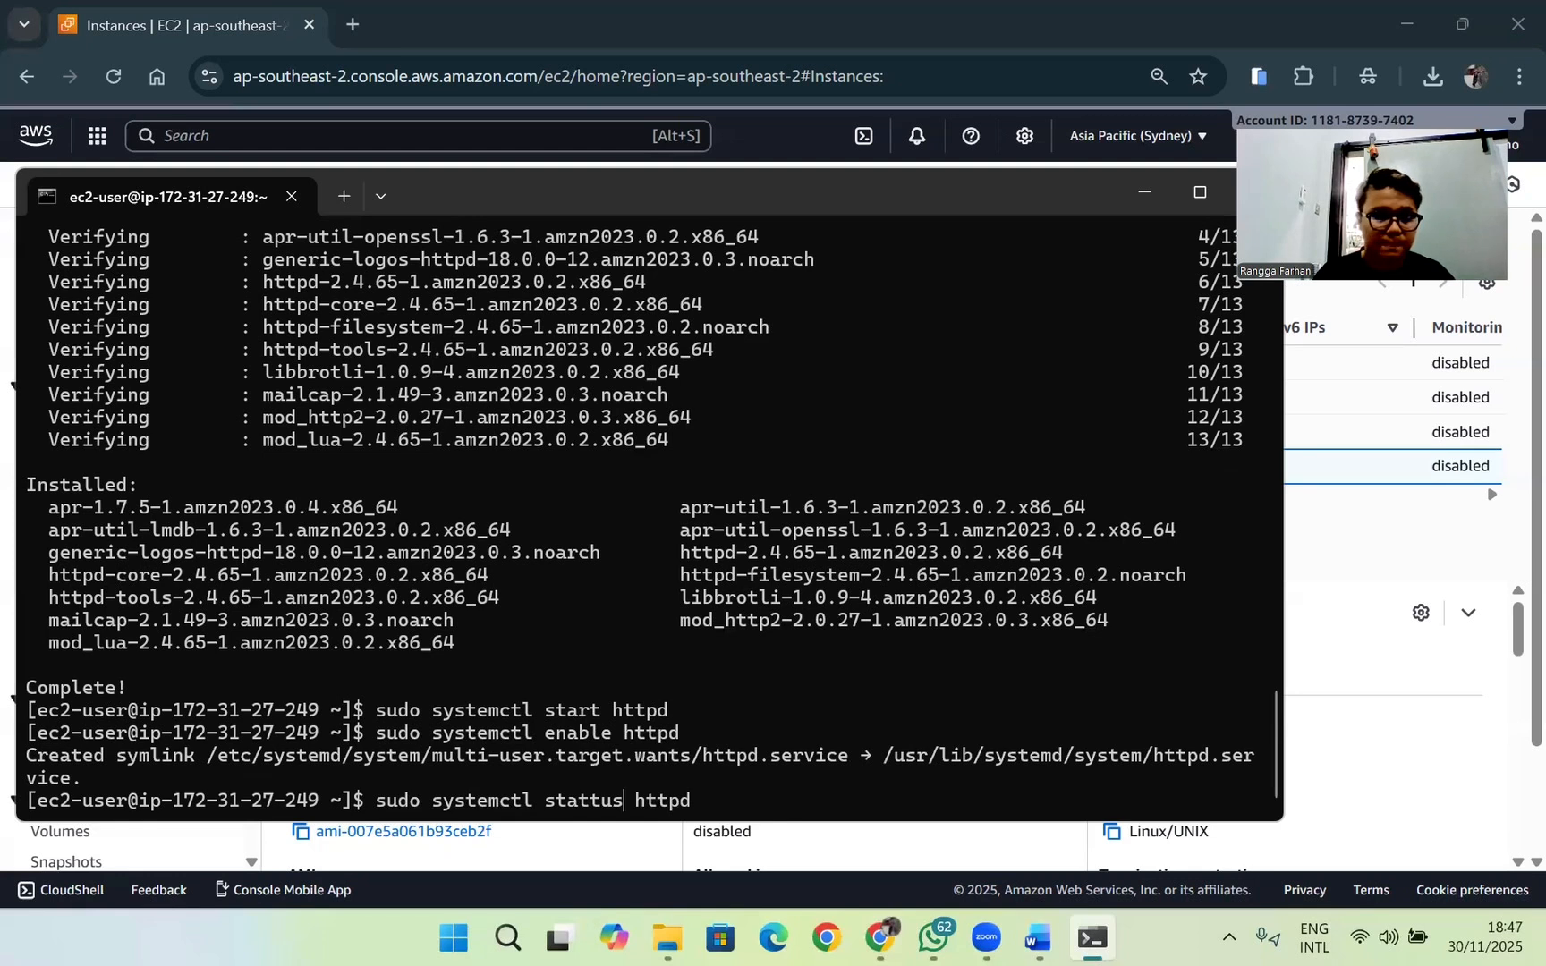
key("BackSpace")
key("BackSpace")
key("BackSpace")
type("a")
key("BackSpace")
type("us")
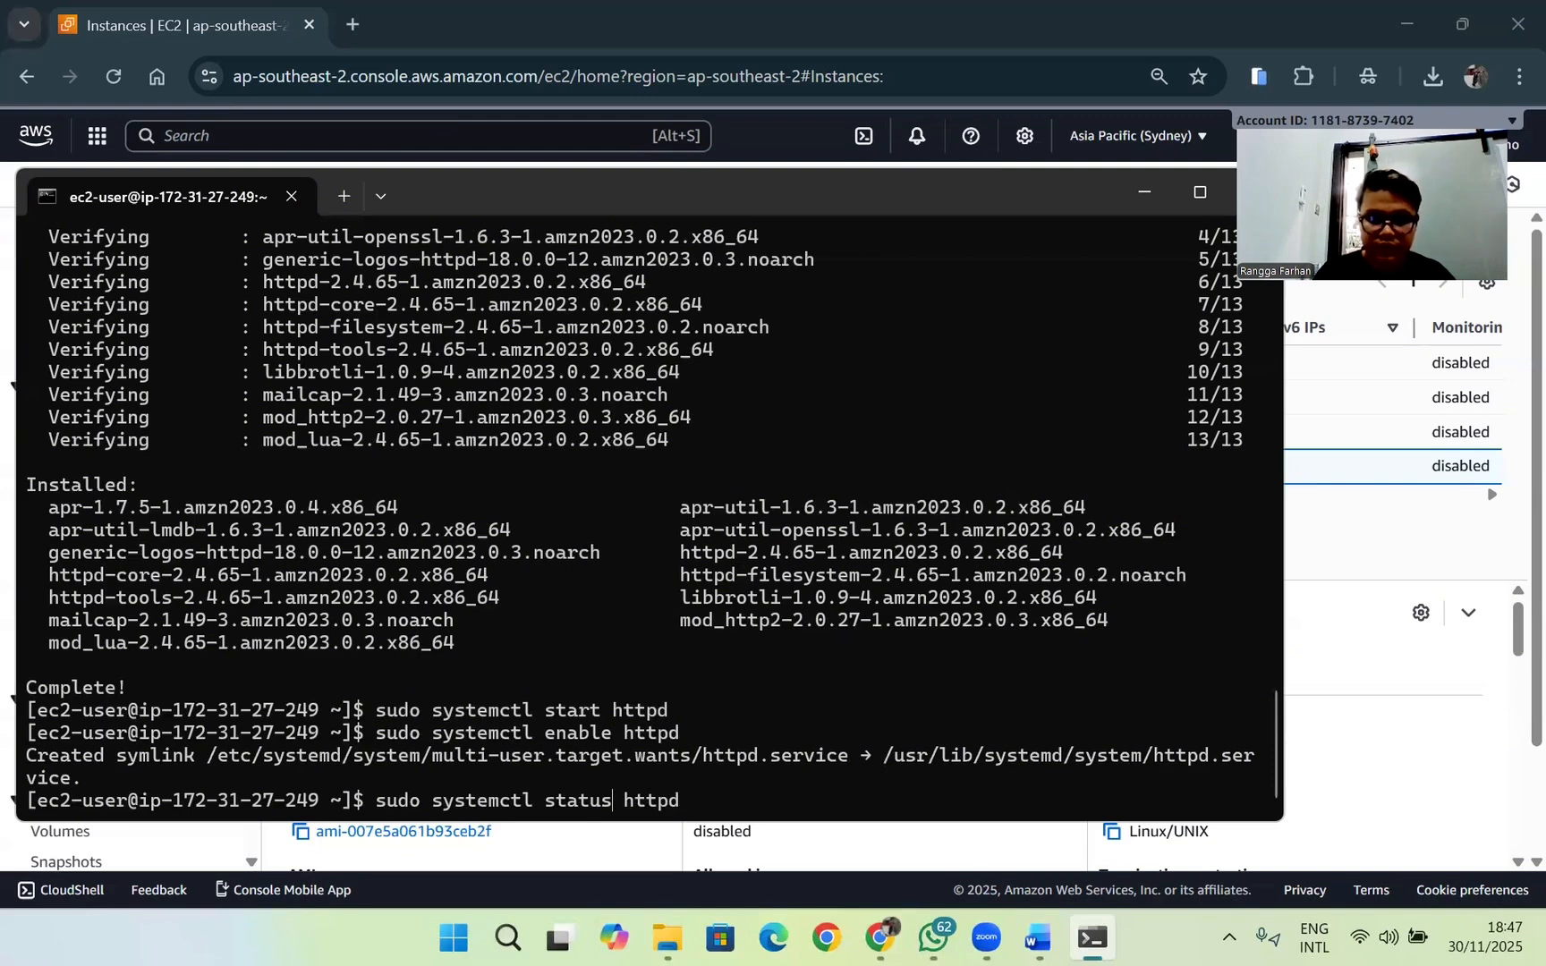
key("Return")
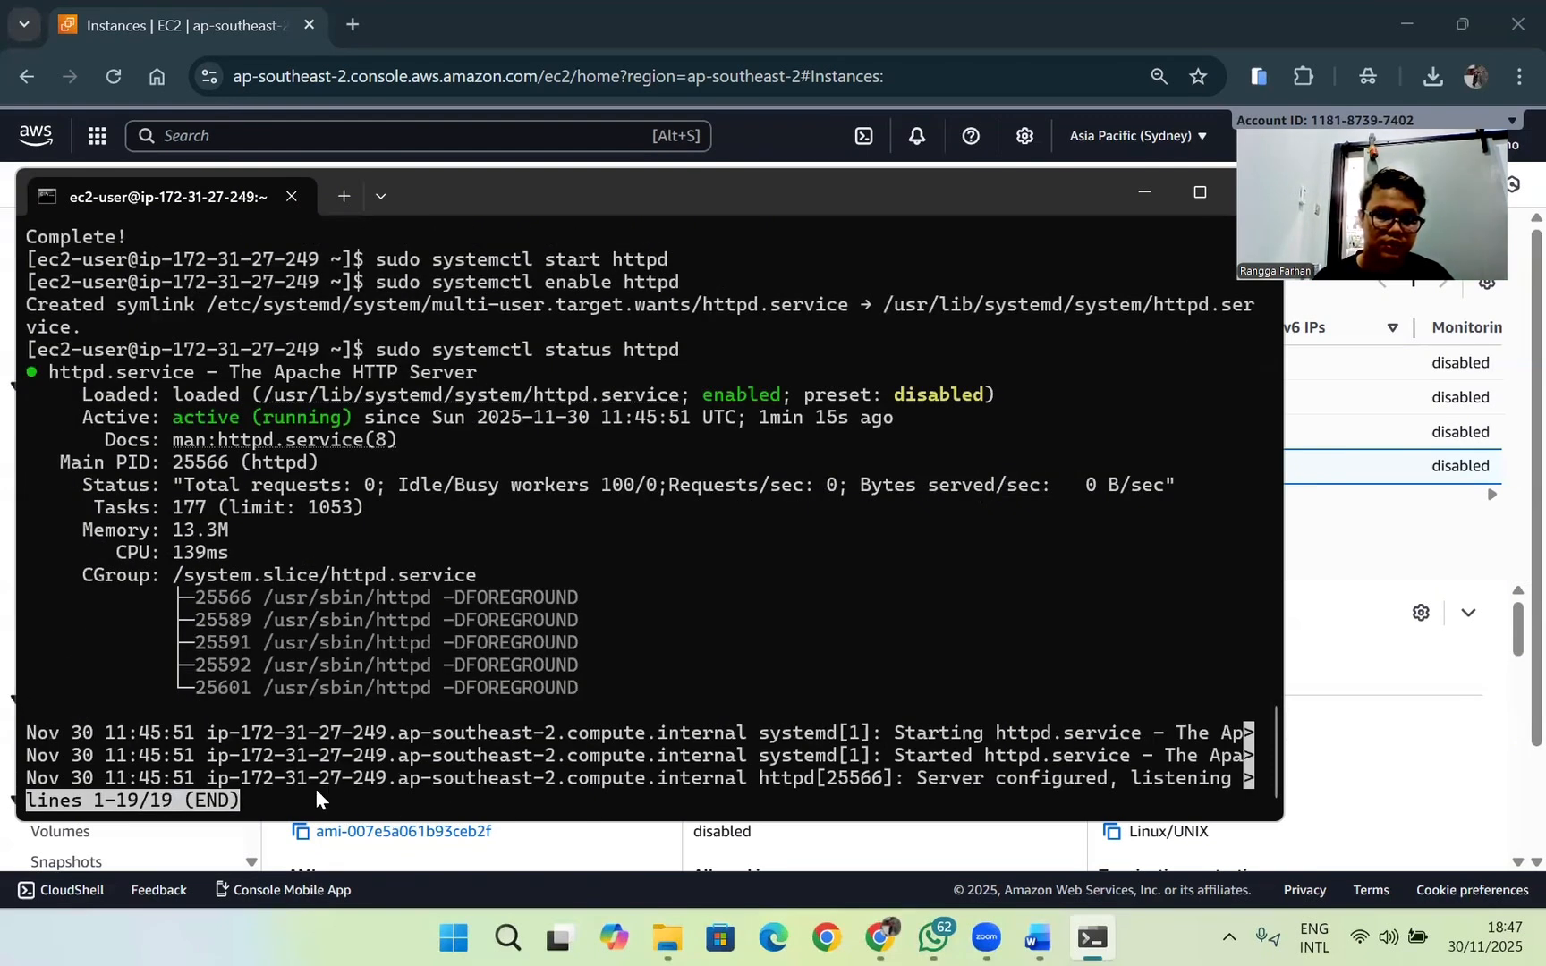
Step: Review the httpd service's status report and suspend its viewer to return to the shell prompt
scroll(365, 669, "up", 3)
scroll(870, 596, "down", 3)
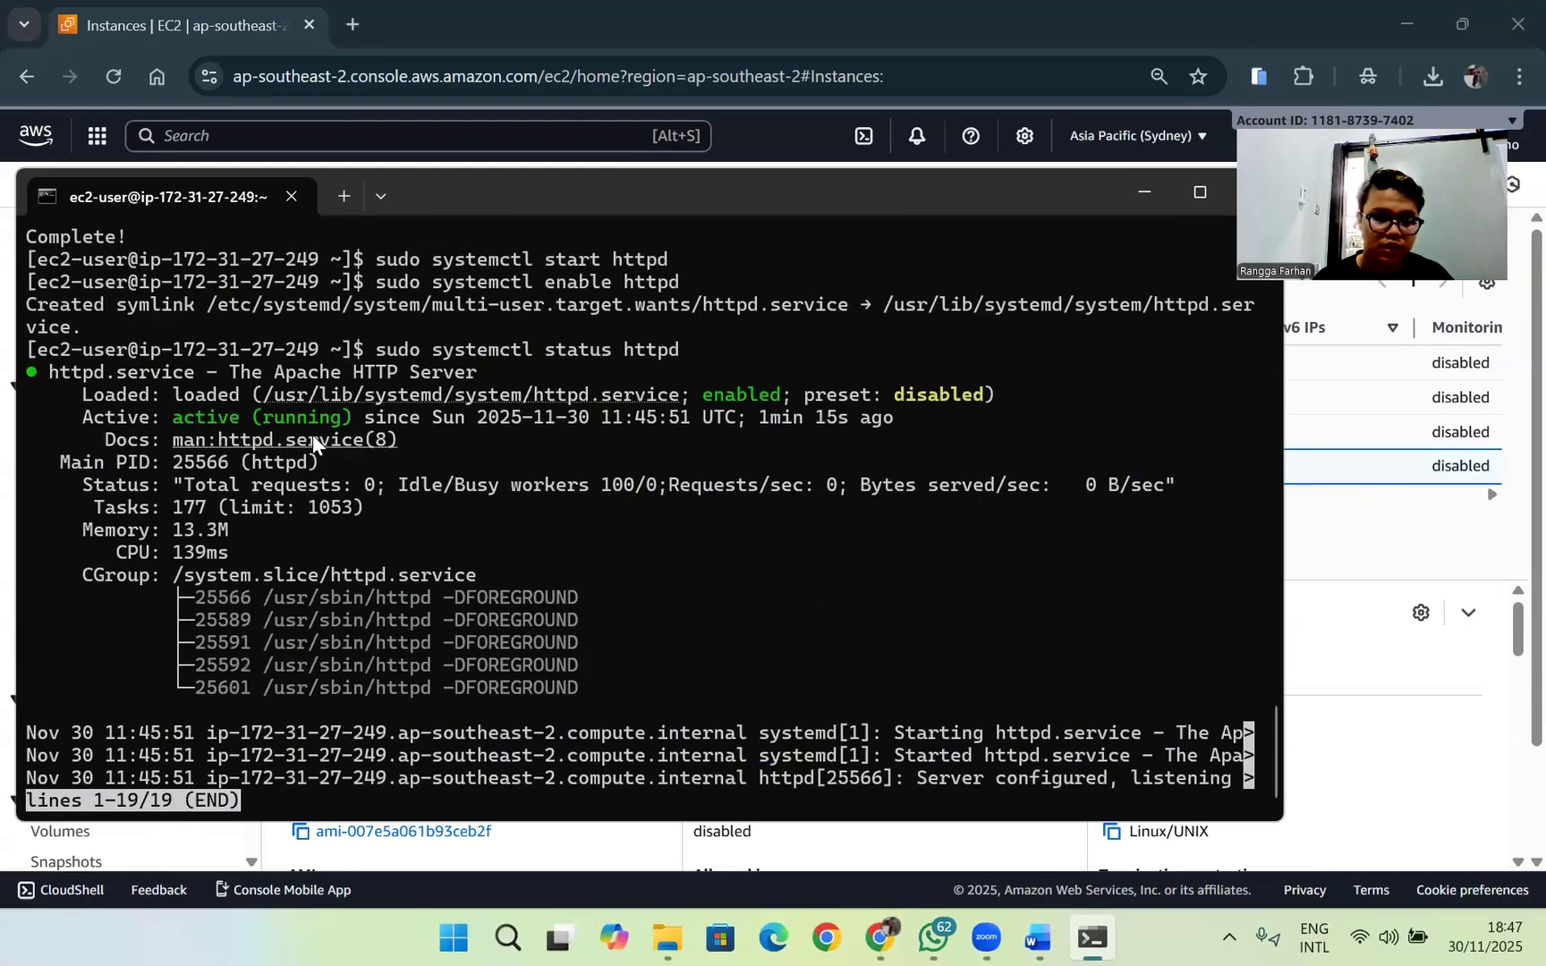
key("ctrl+x")
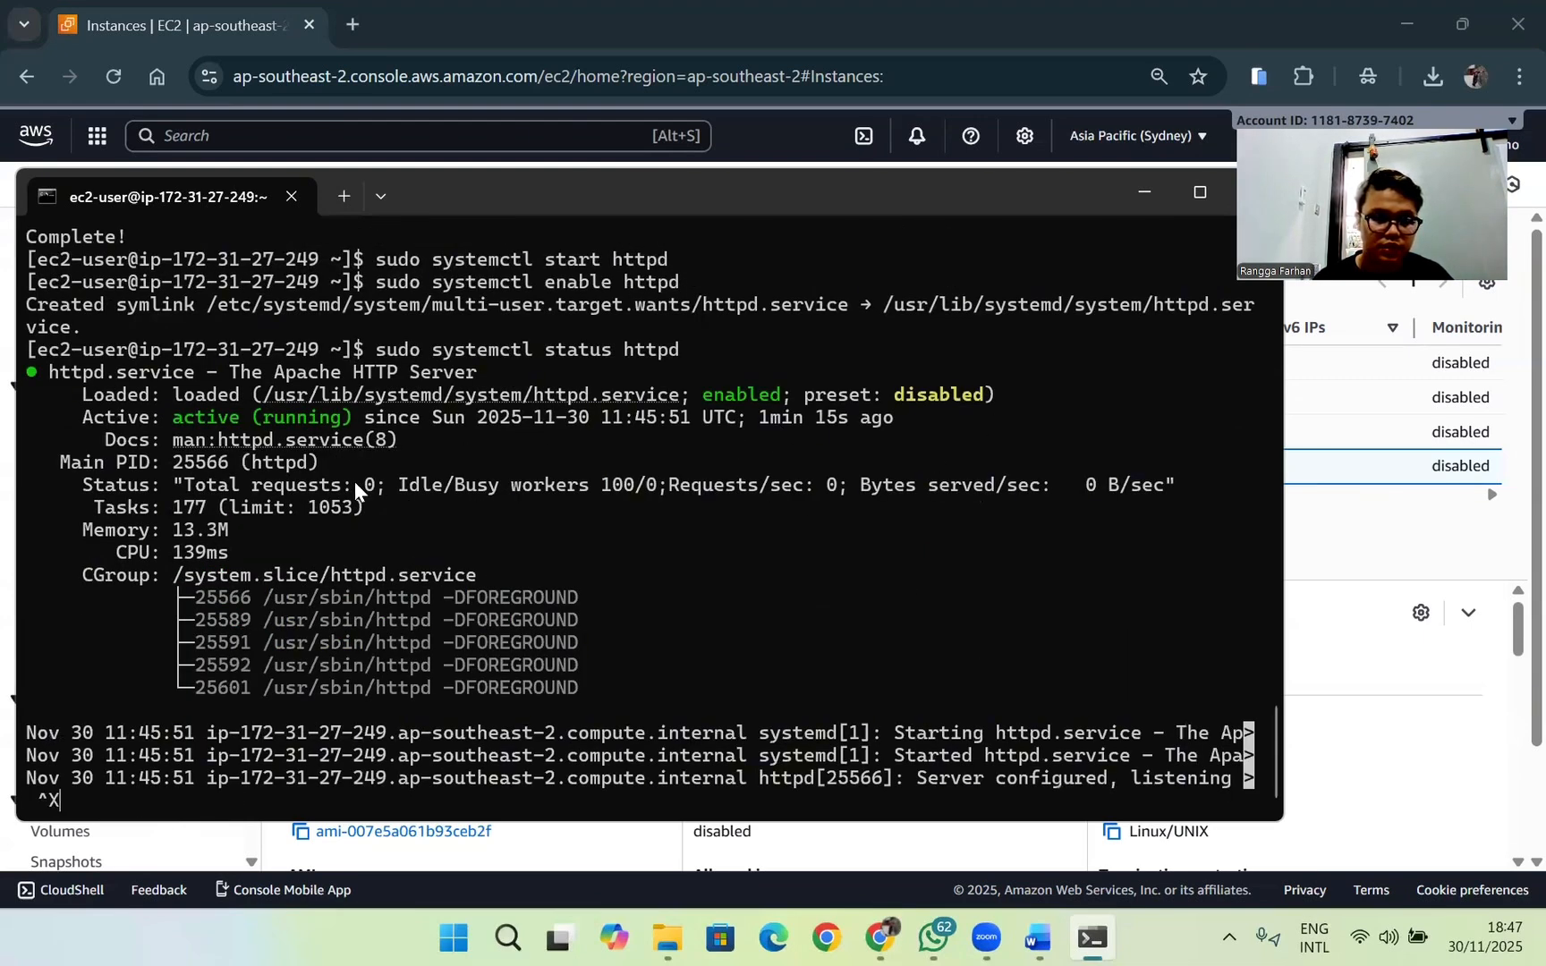
key("ctrl+z")
key("ctrl+z")
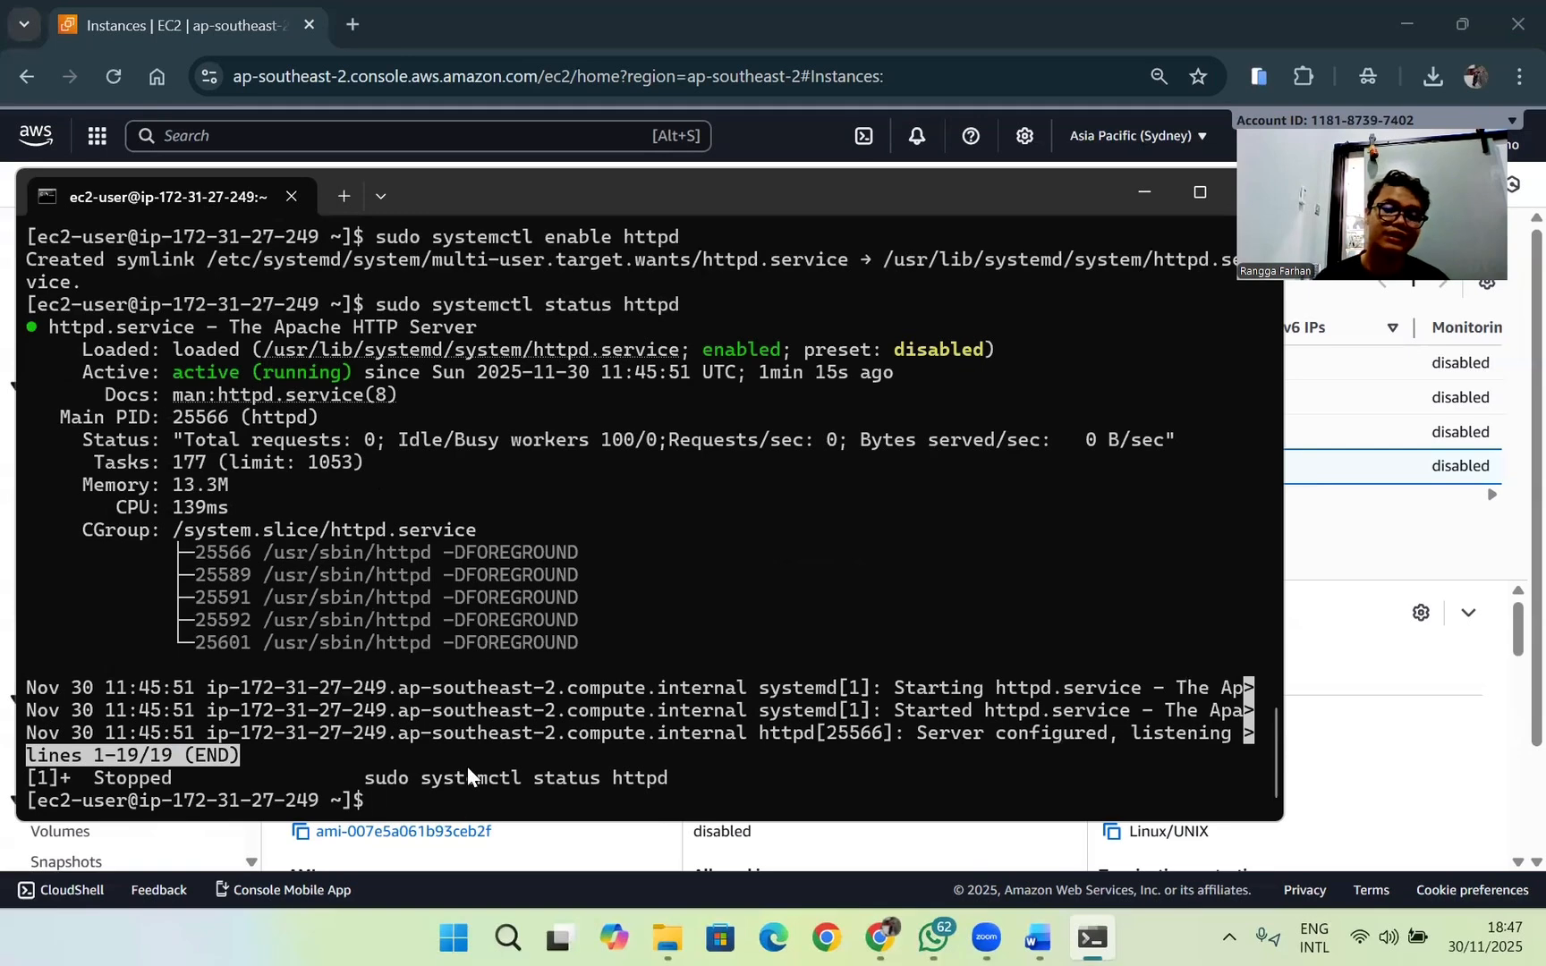
scroll(491, 548, "up", 2)
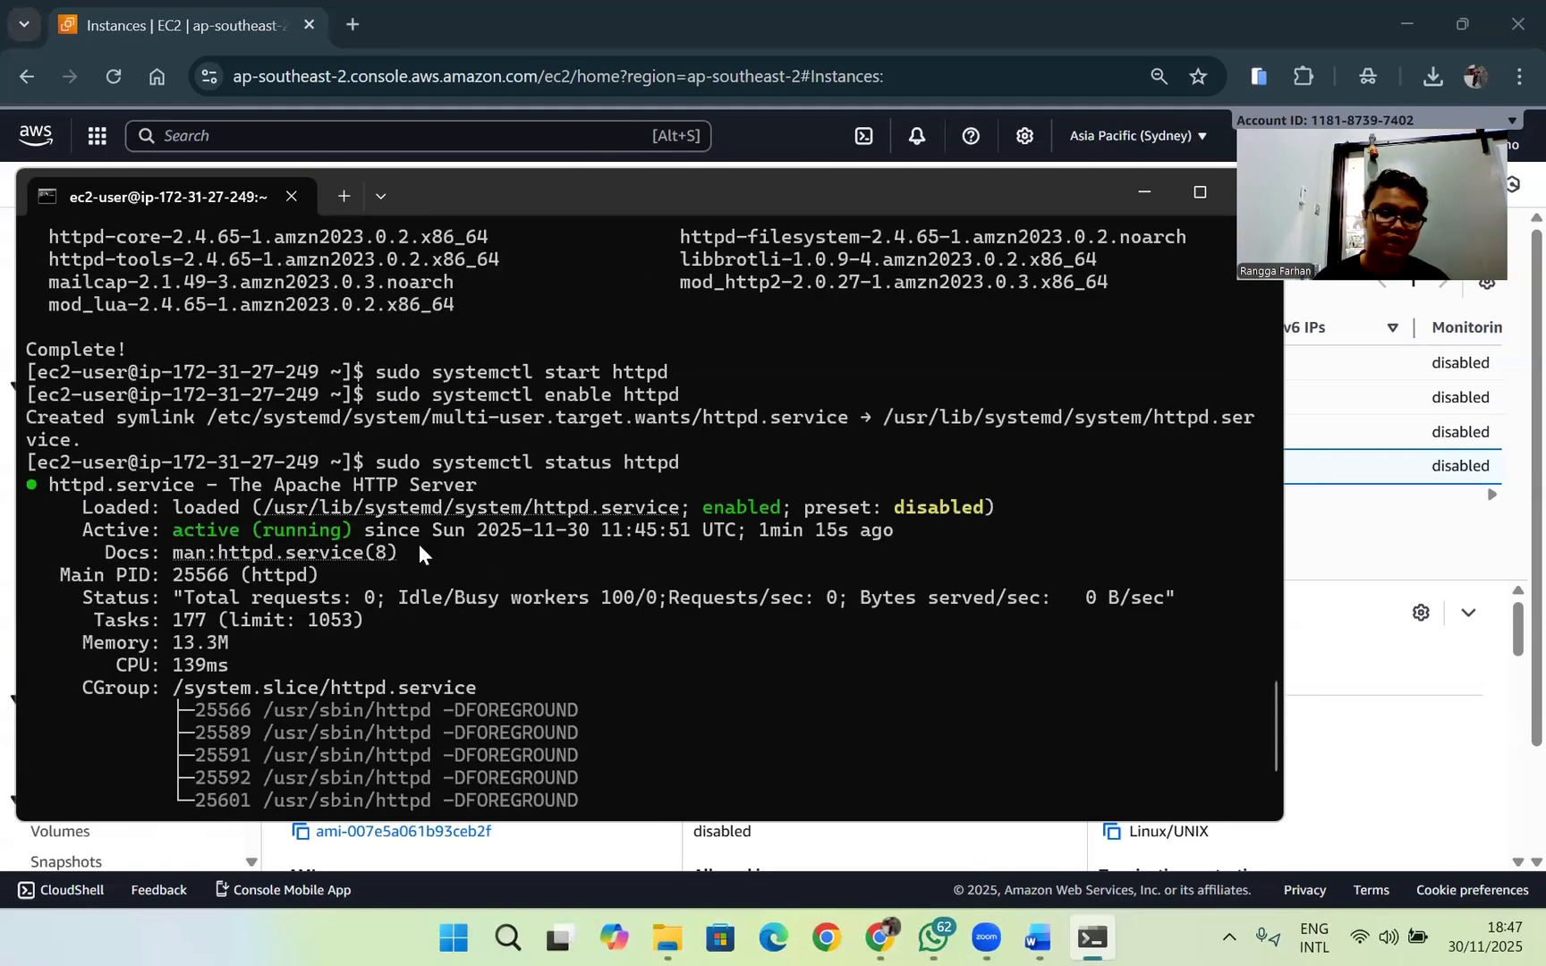
key("ctrl+z")
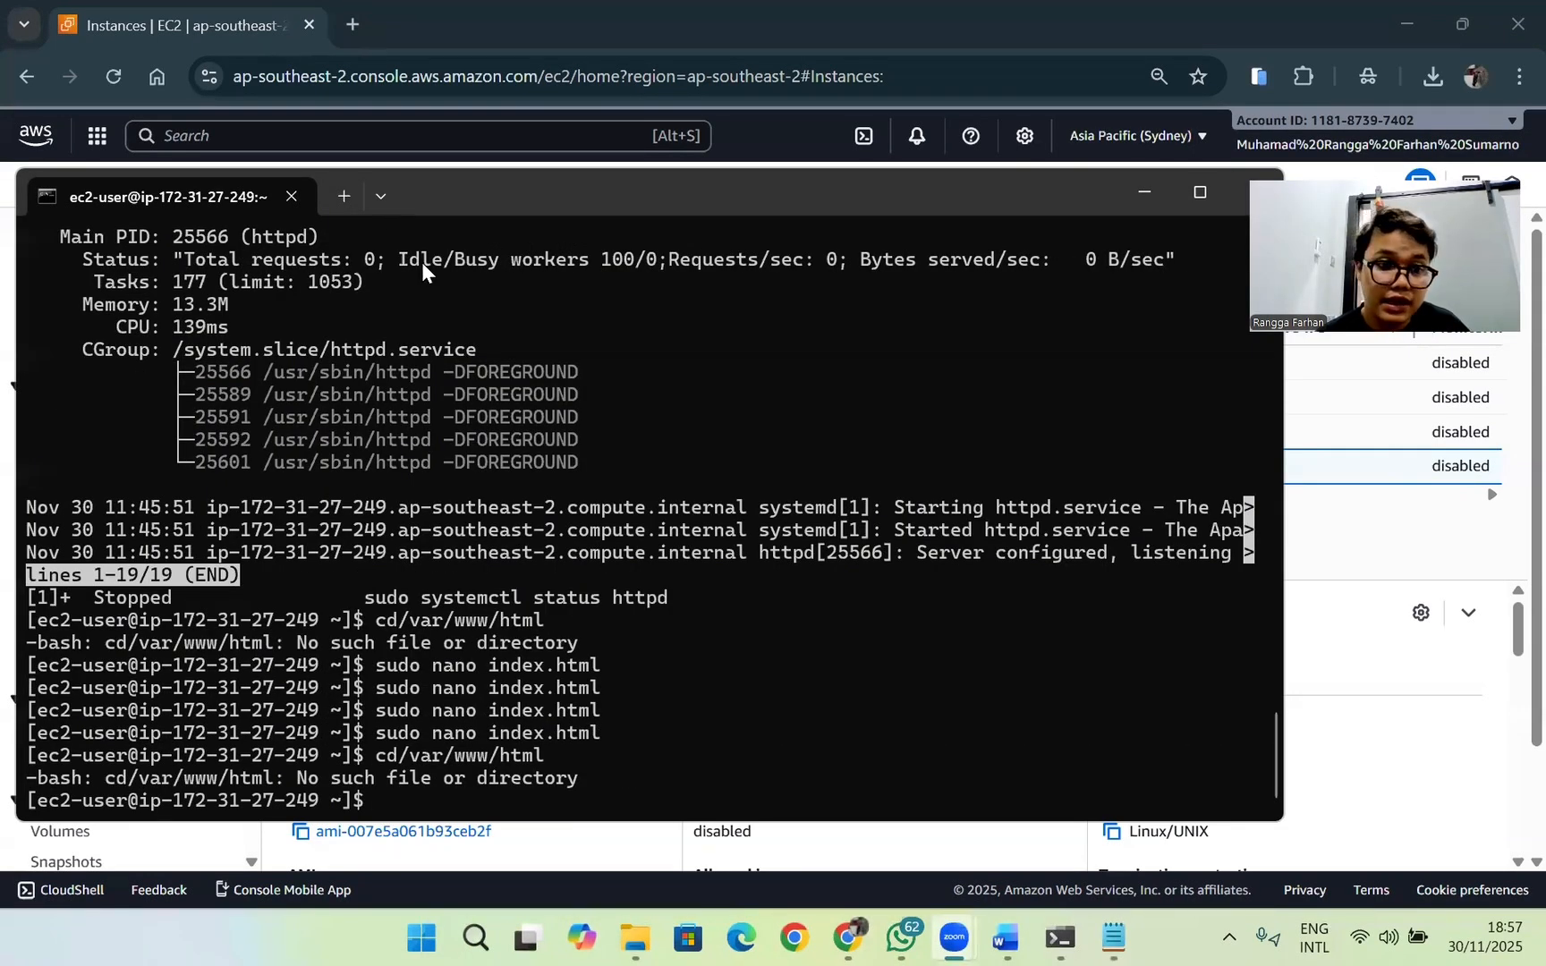
Step: Correct the previous command to cd /var/www/html and run it to enter the web root directory
left_click(460, 785)
key("Up")
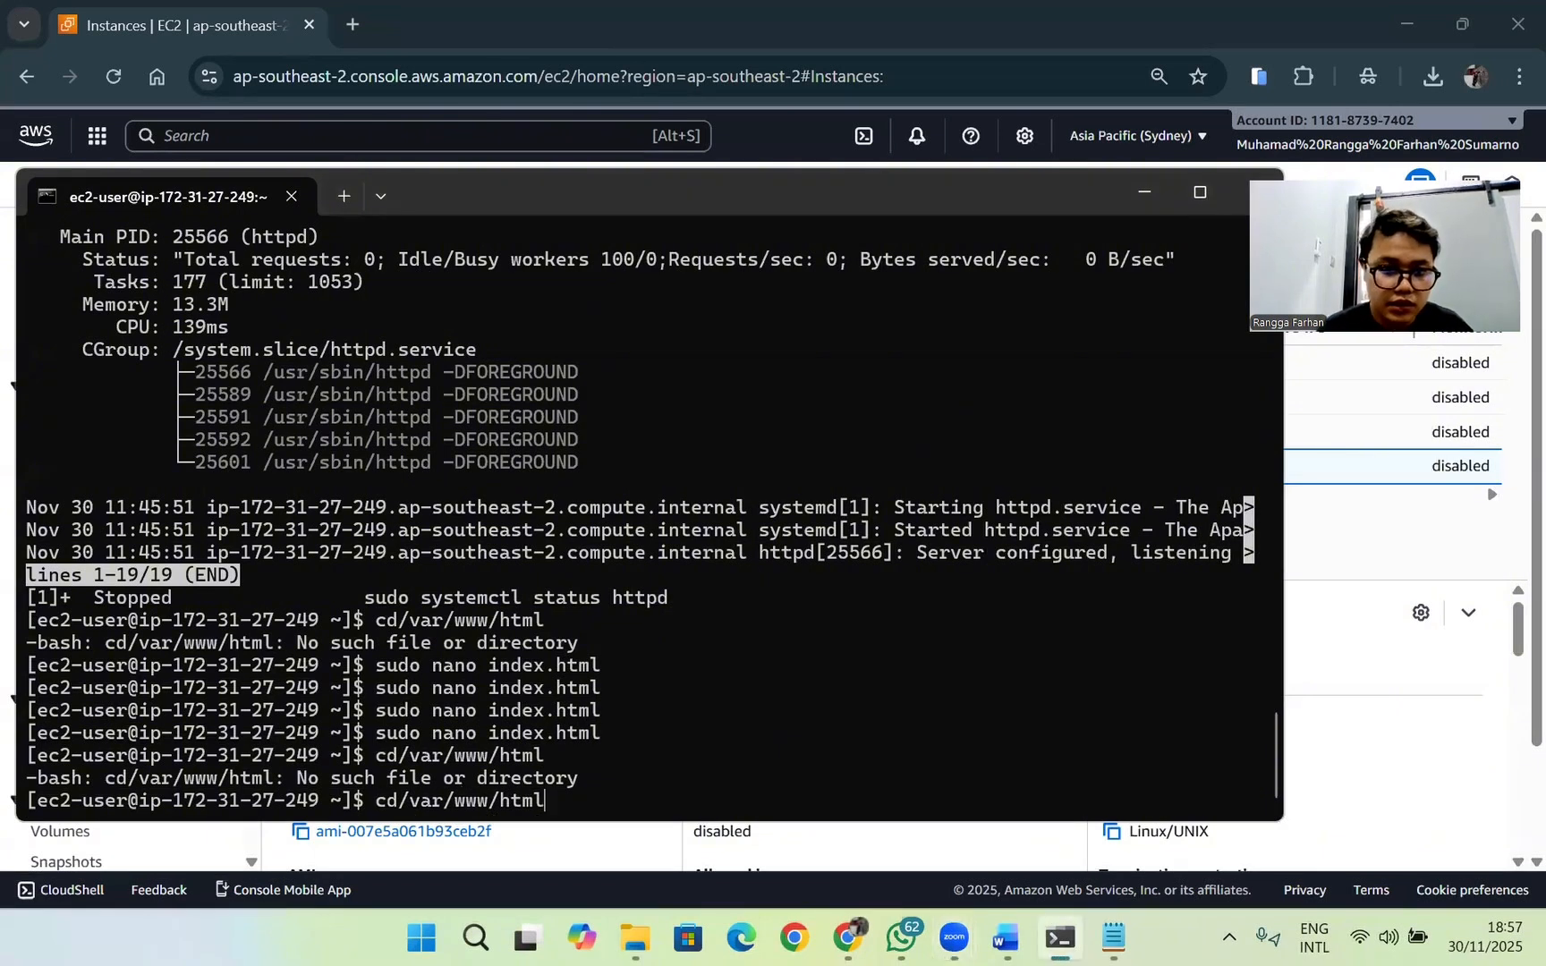
key("Left")
key("Left")
key("Left")
key("Left")
key("Left")
key("Left")
key("Left")
key("Left")
key("Left")
key("Left")
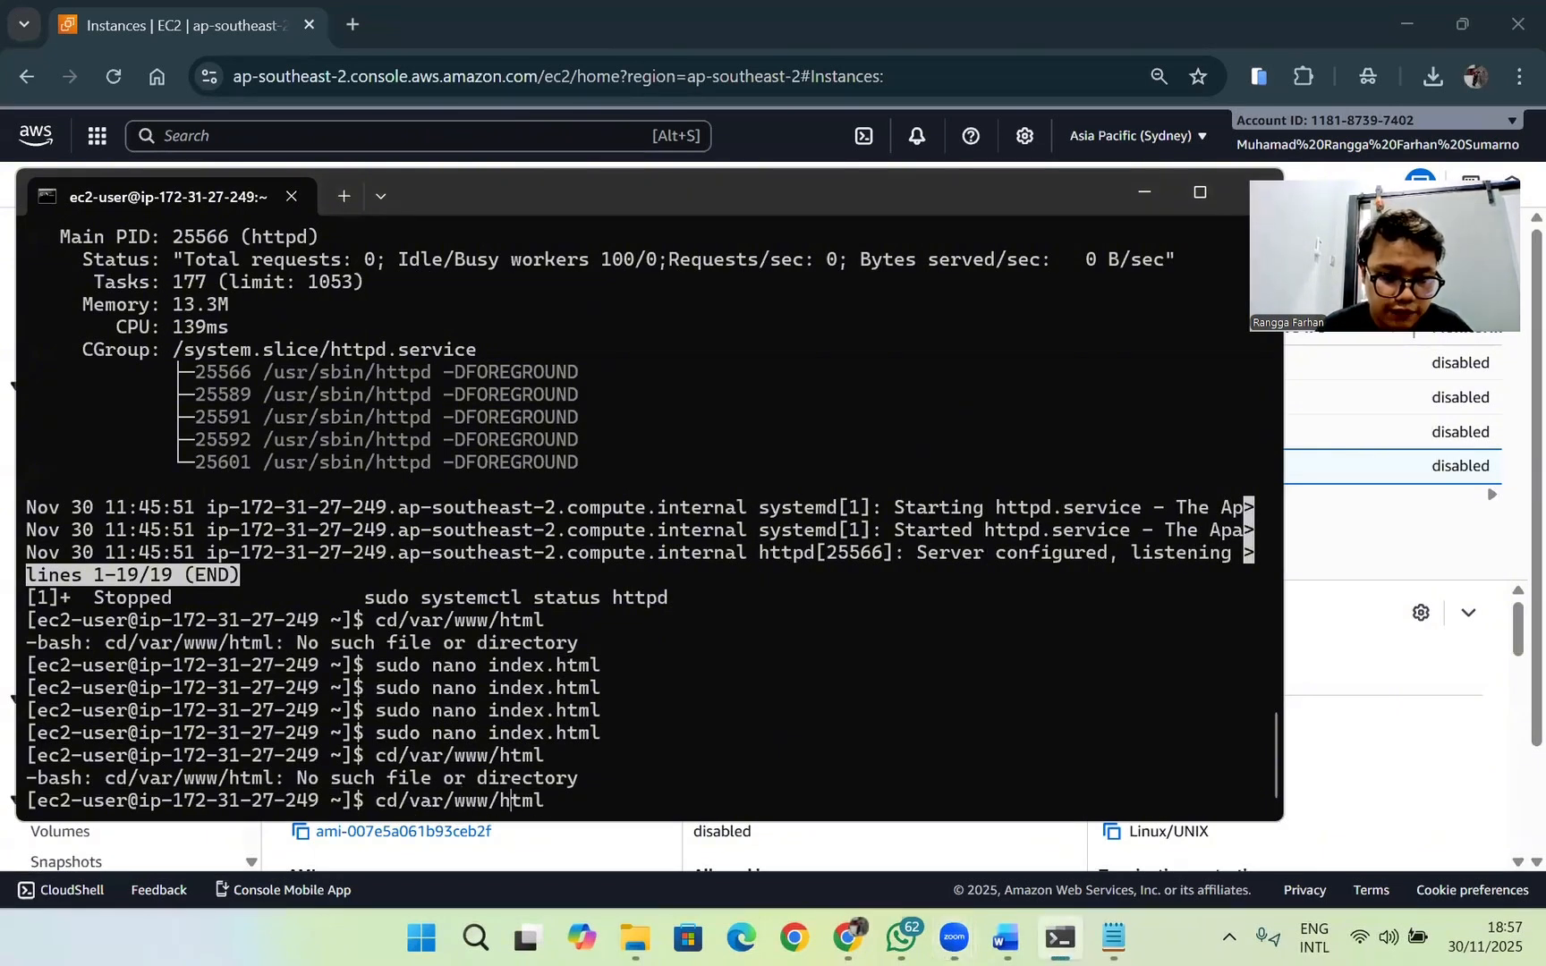
key("Left")
key("Left")
key("Left")
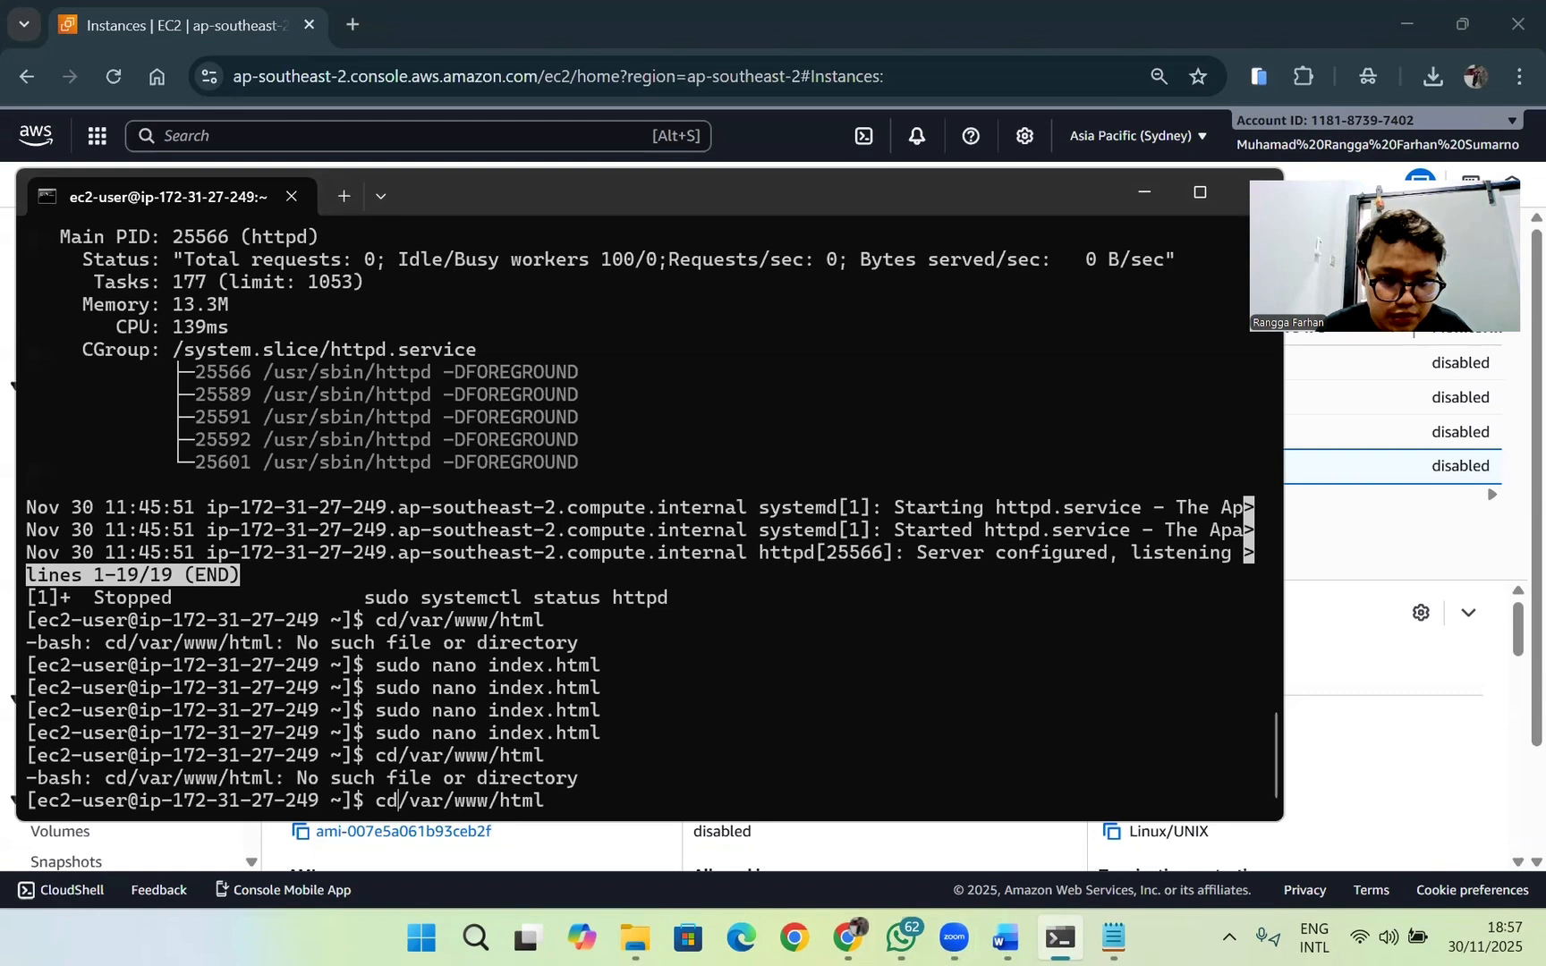
key("Return")
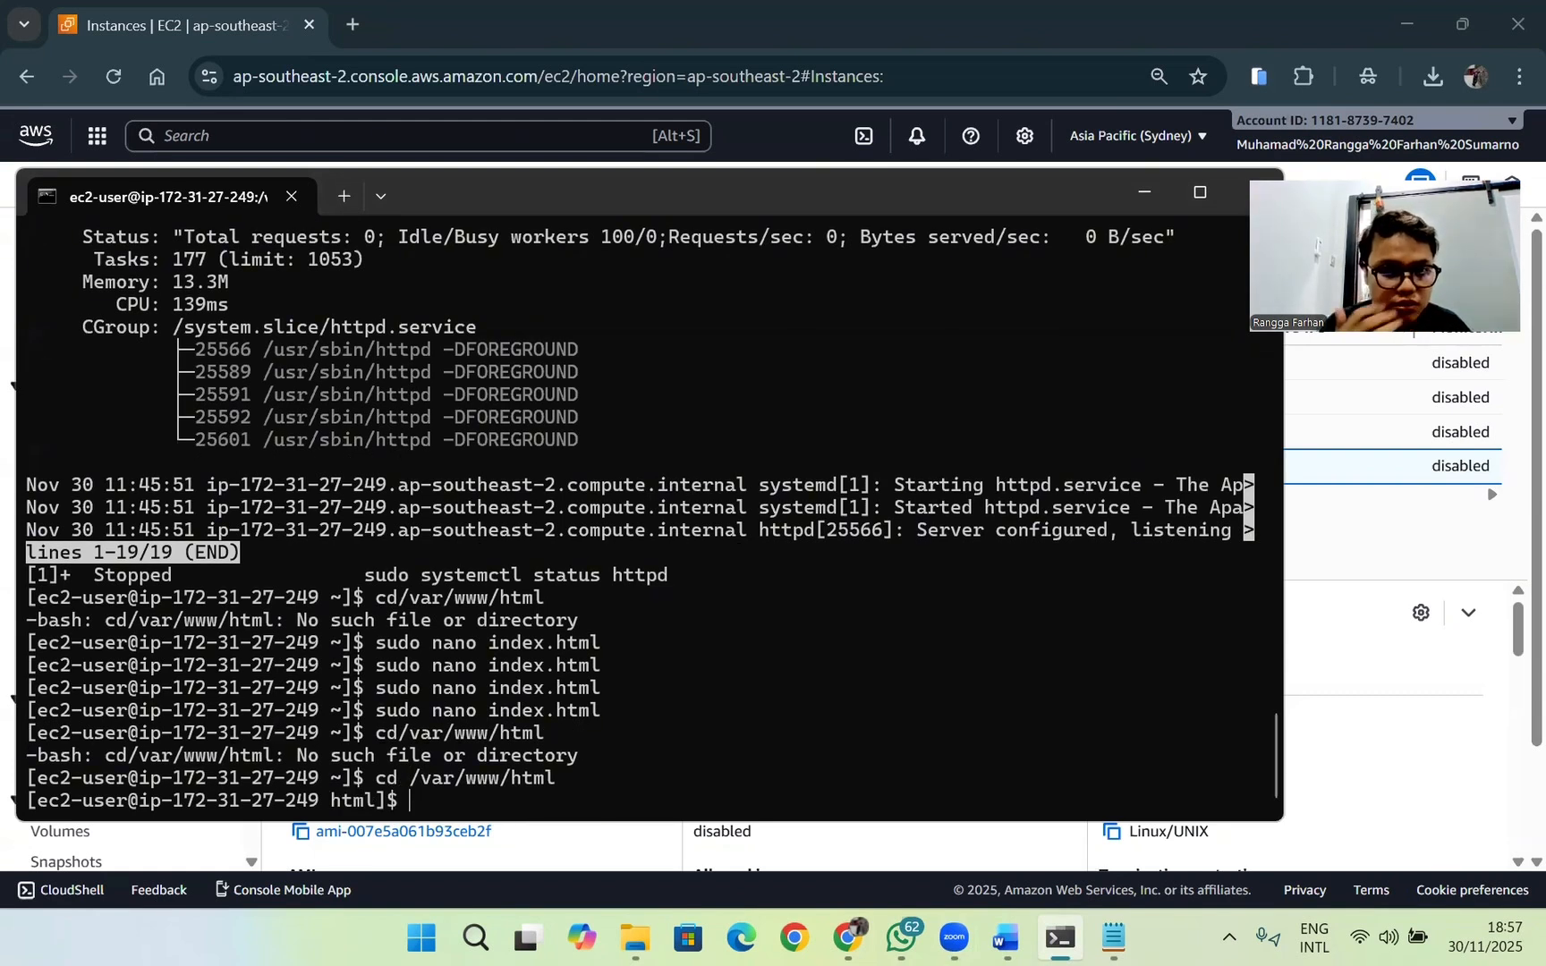
Step: Rerun sudo nano index.html from the command history to create the page file in the web root
key("Up")
key("Up")
key("Up")
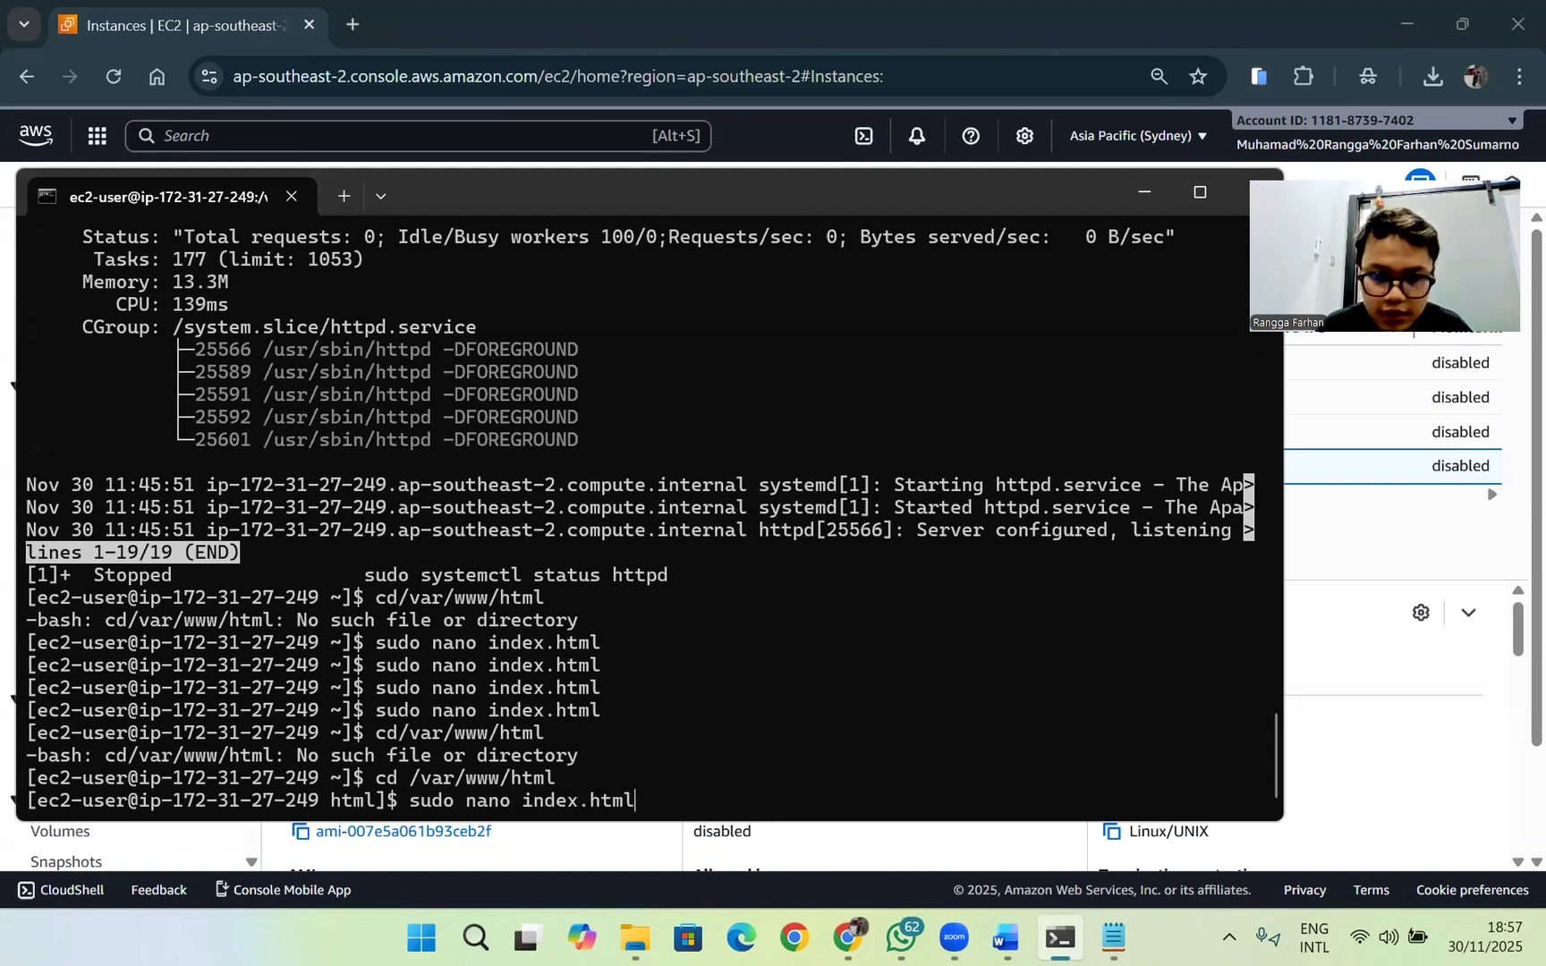
key("Return")
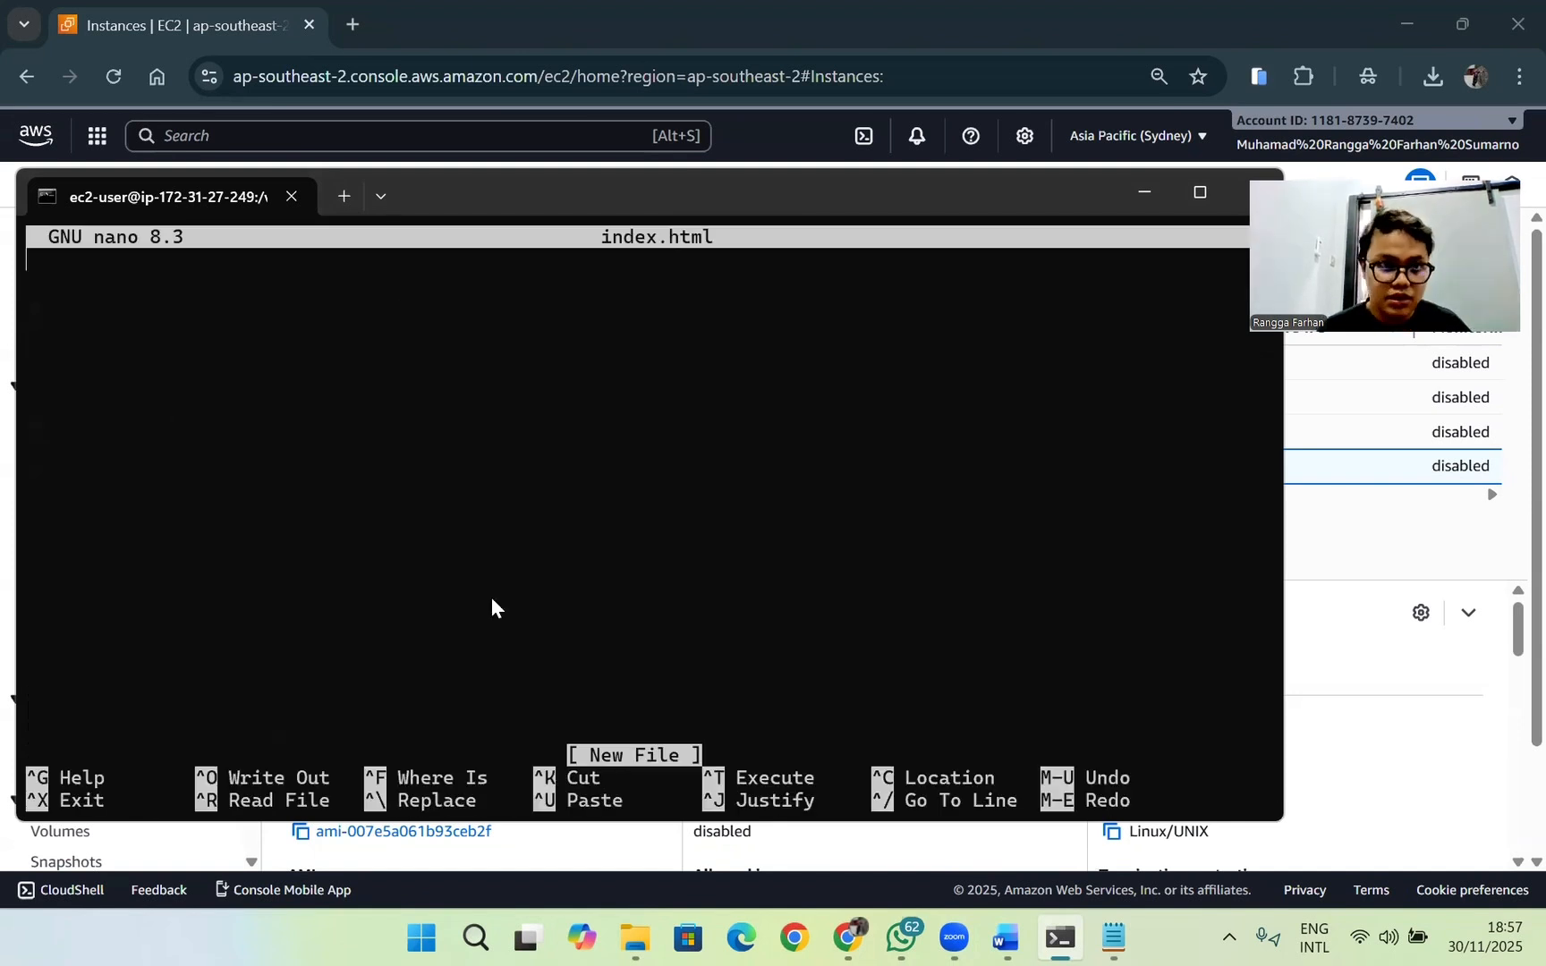
Step: Switch to Notepad and select the exam page's entire HTML source for copying
left_click(1004, 938)
left_click(1072, 934)
left_click(1114, 938)
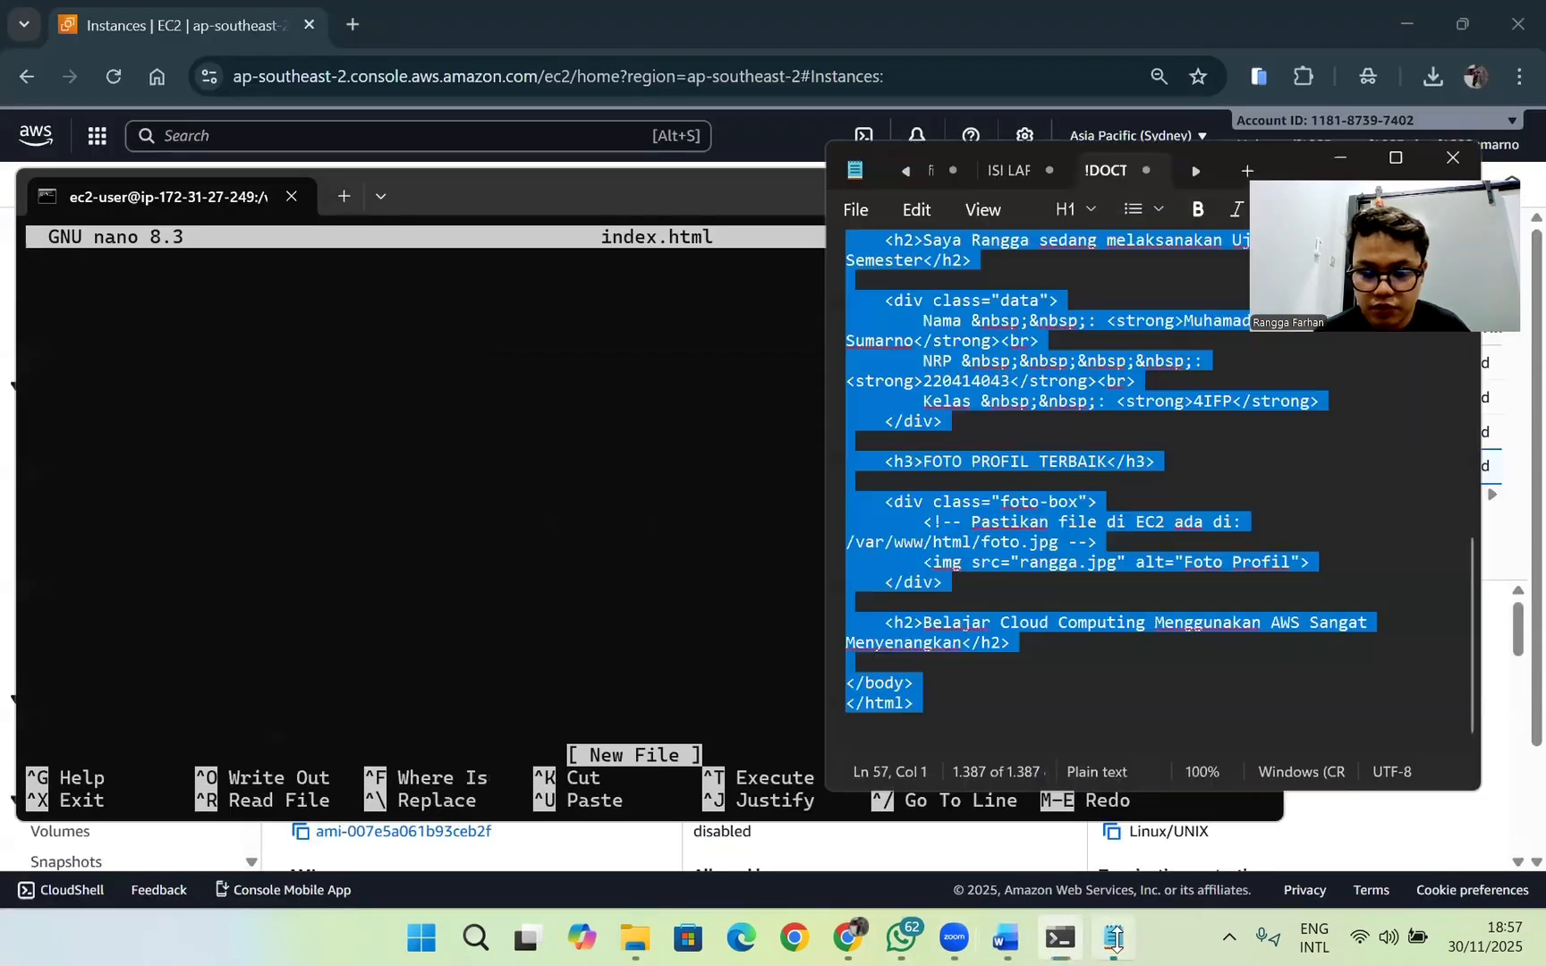
left_click(975, 535)
right_click(975, 535)
key("Escape")
key("ctrl+a")
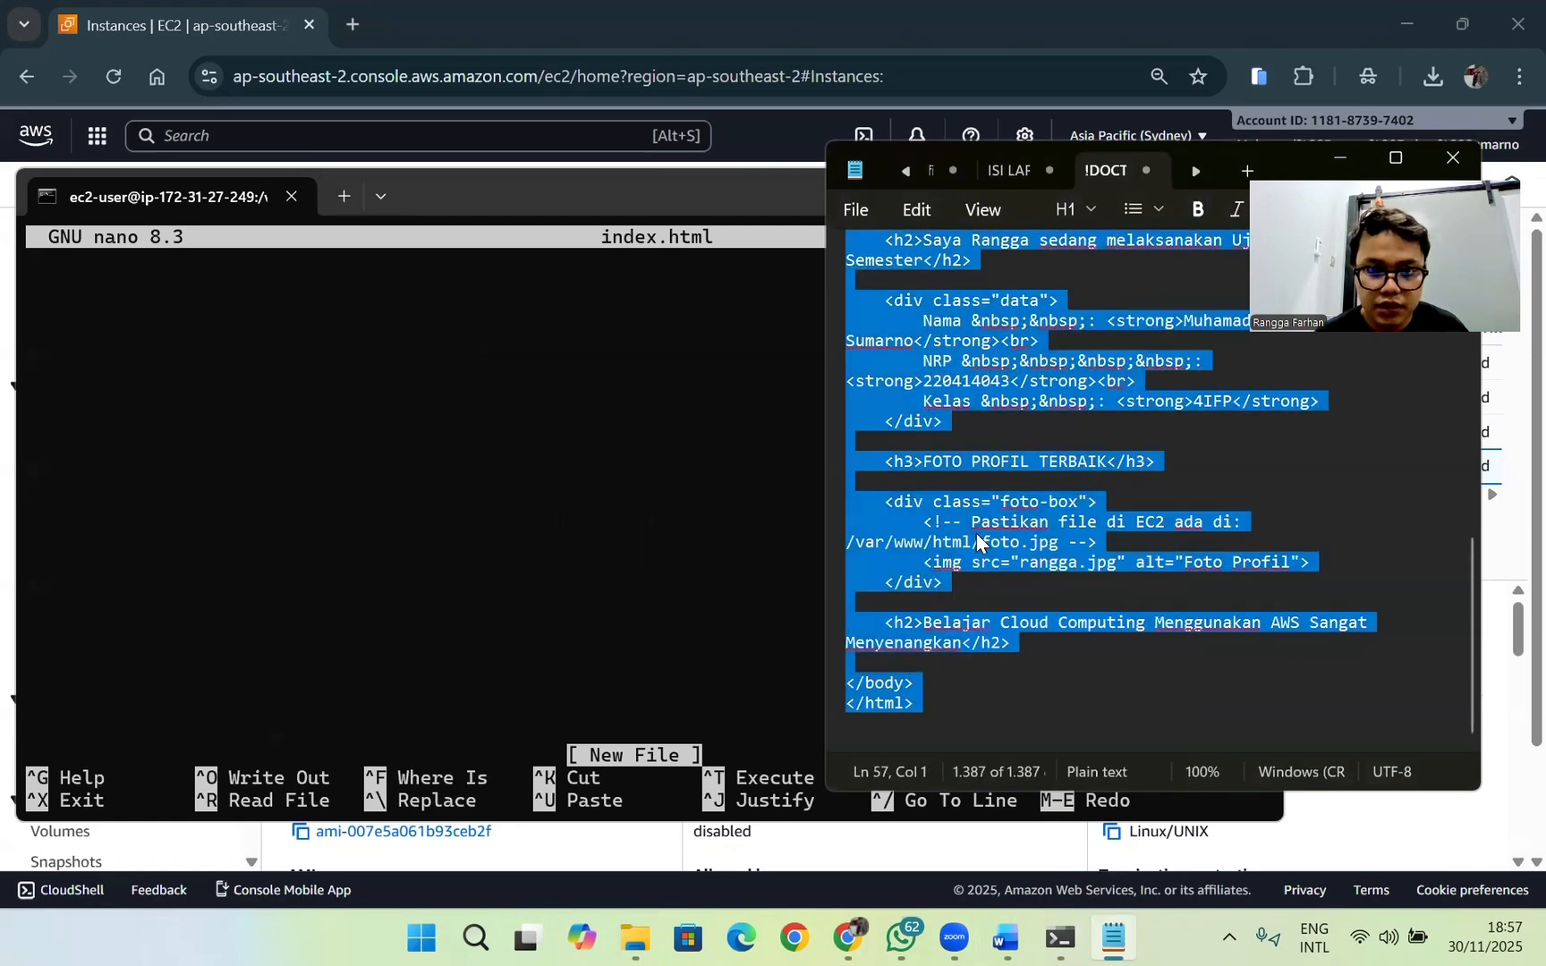
Step: Paste the copied HTML source into index.html in nano, save the file and exit the editor
left_click(426, 297)
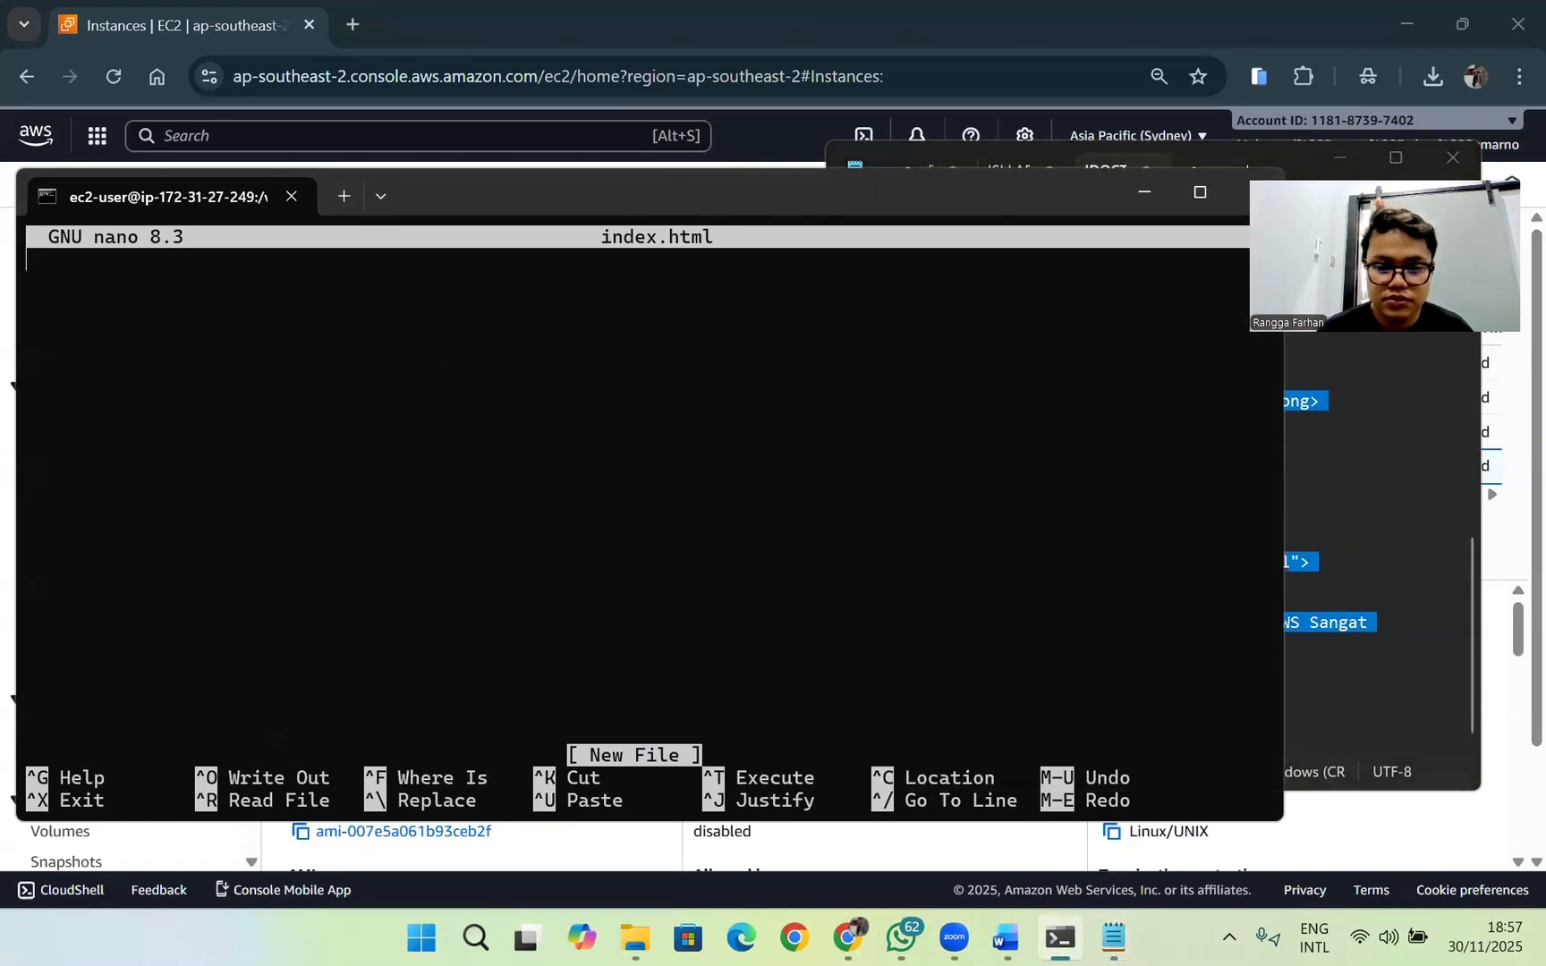
key("ctrl+o")
key("Return")
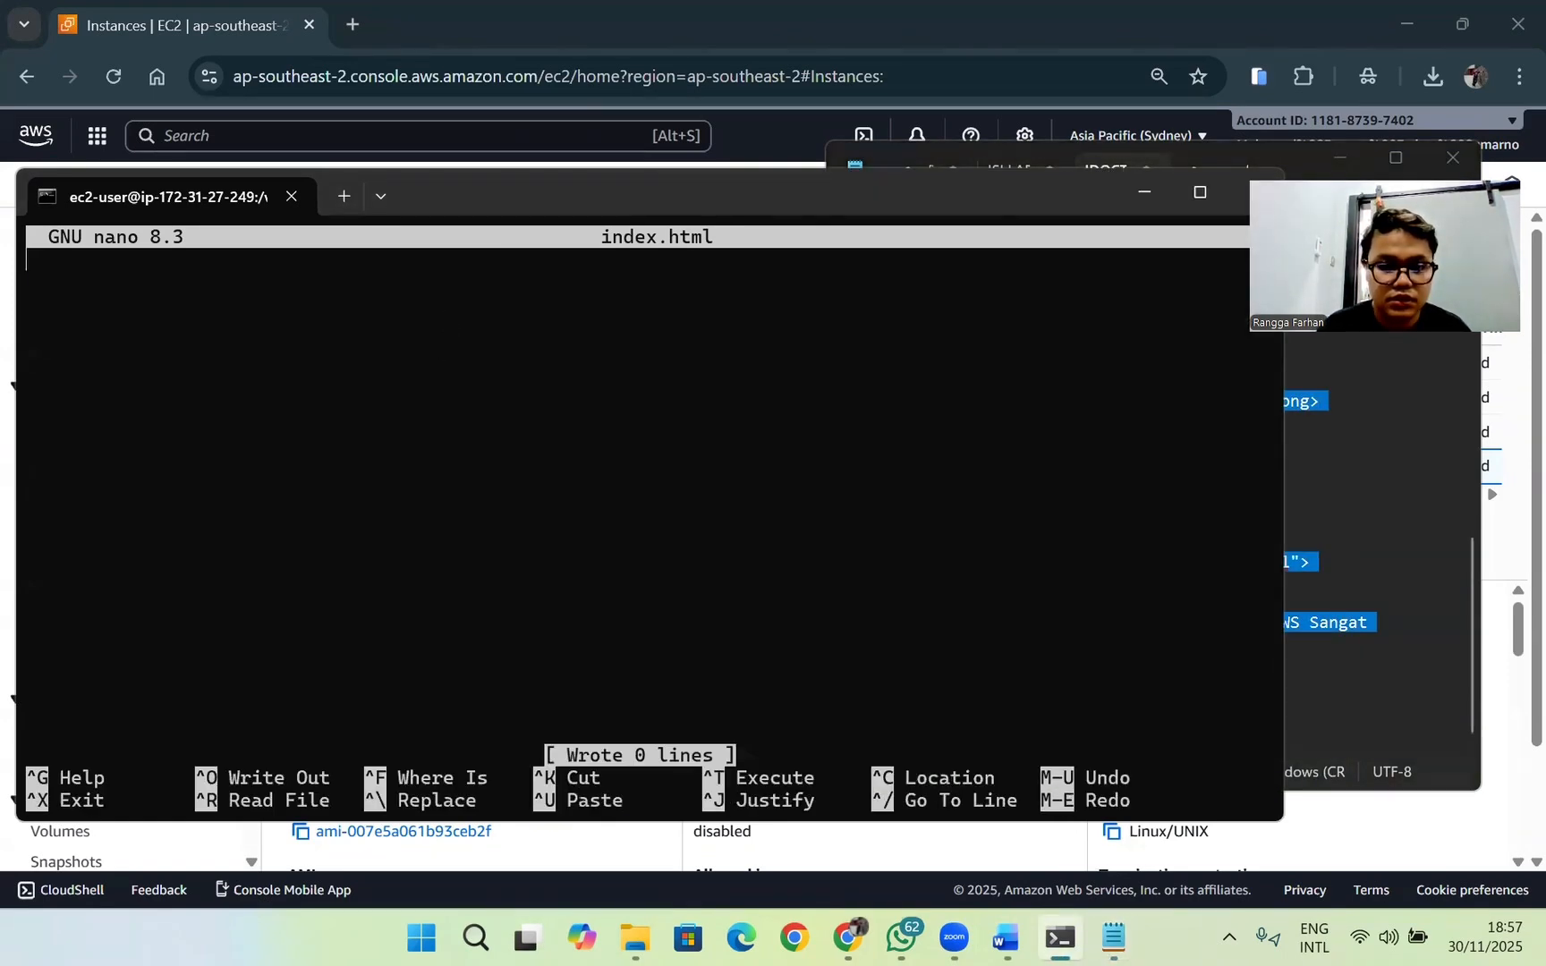
key("ctrl+v")
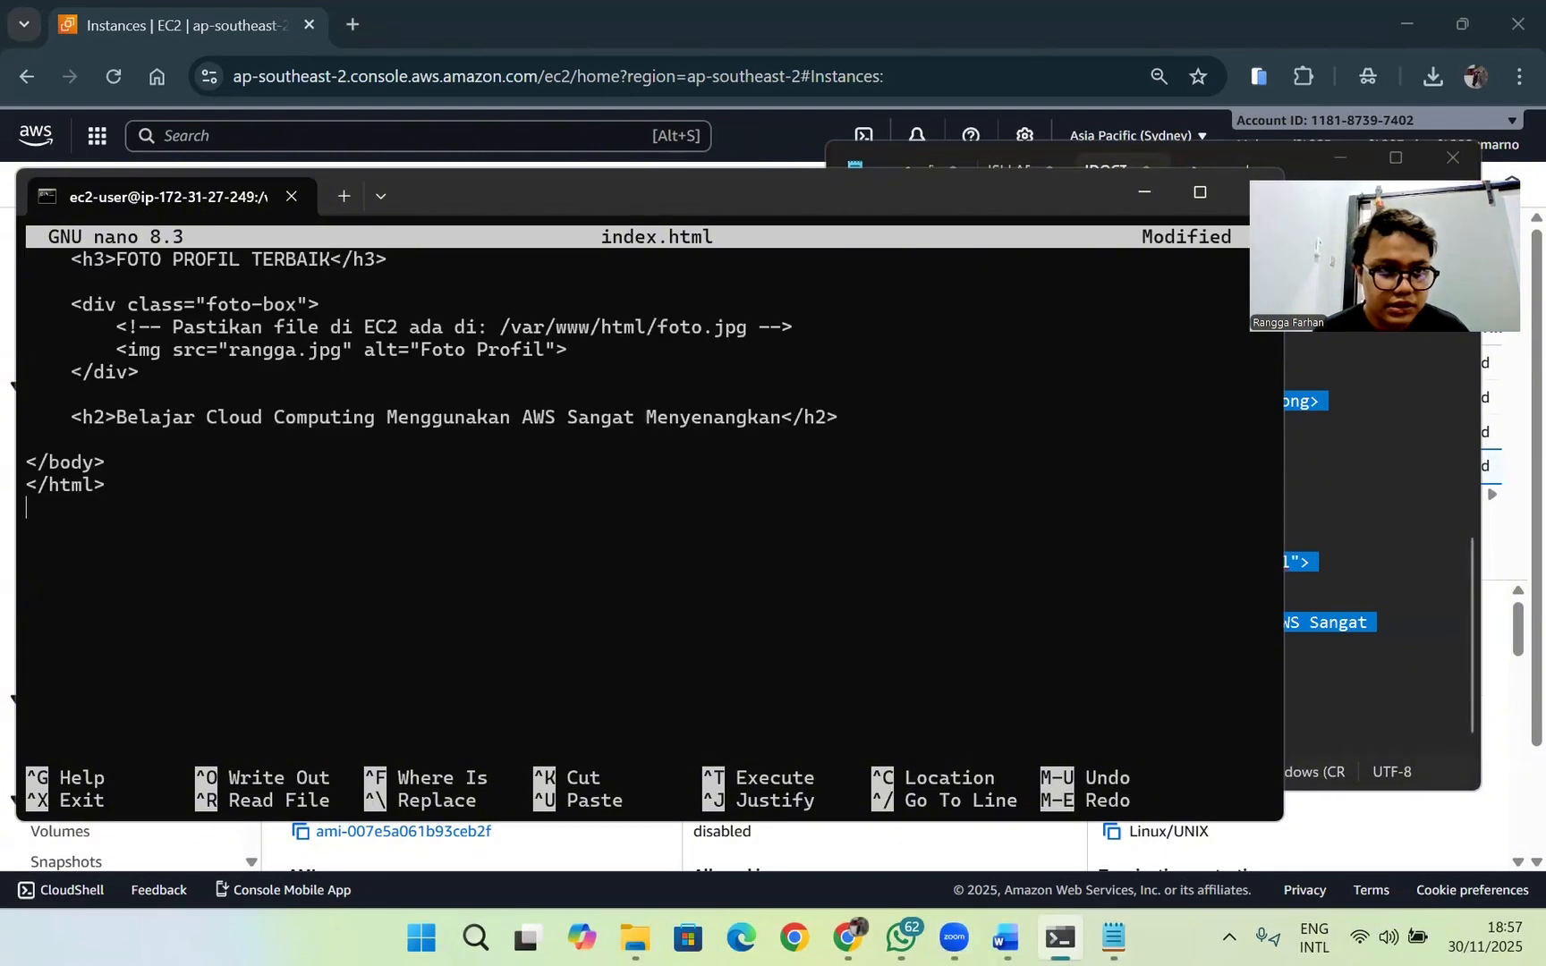
key("ctrl+o")
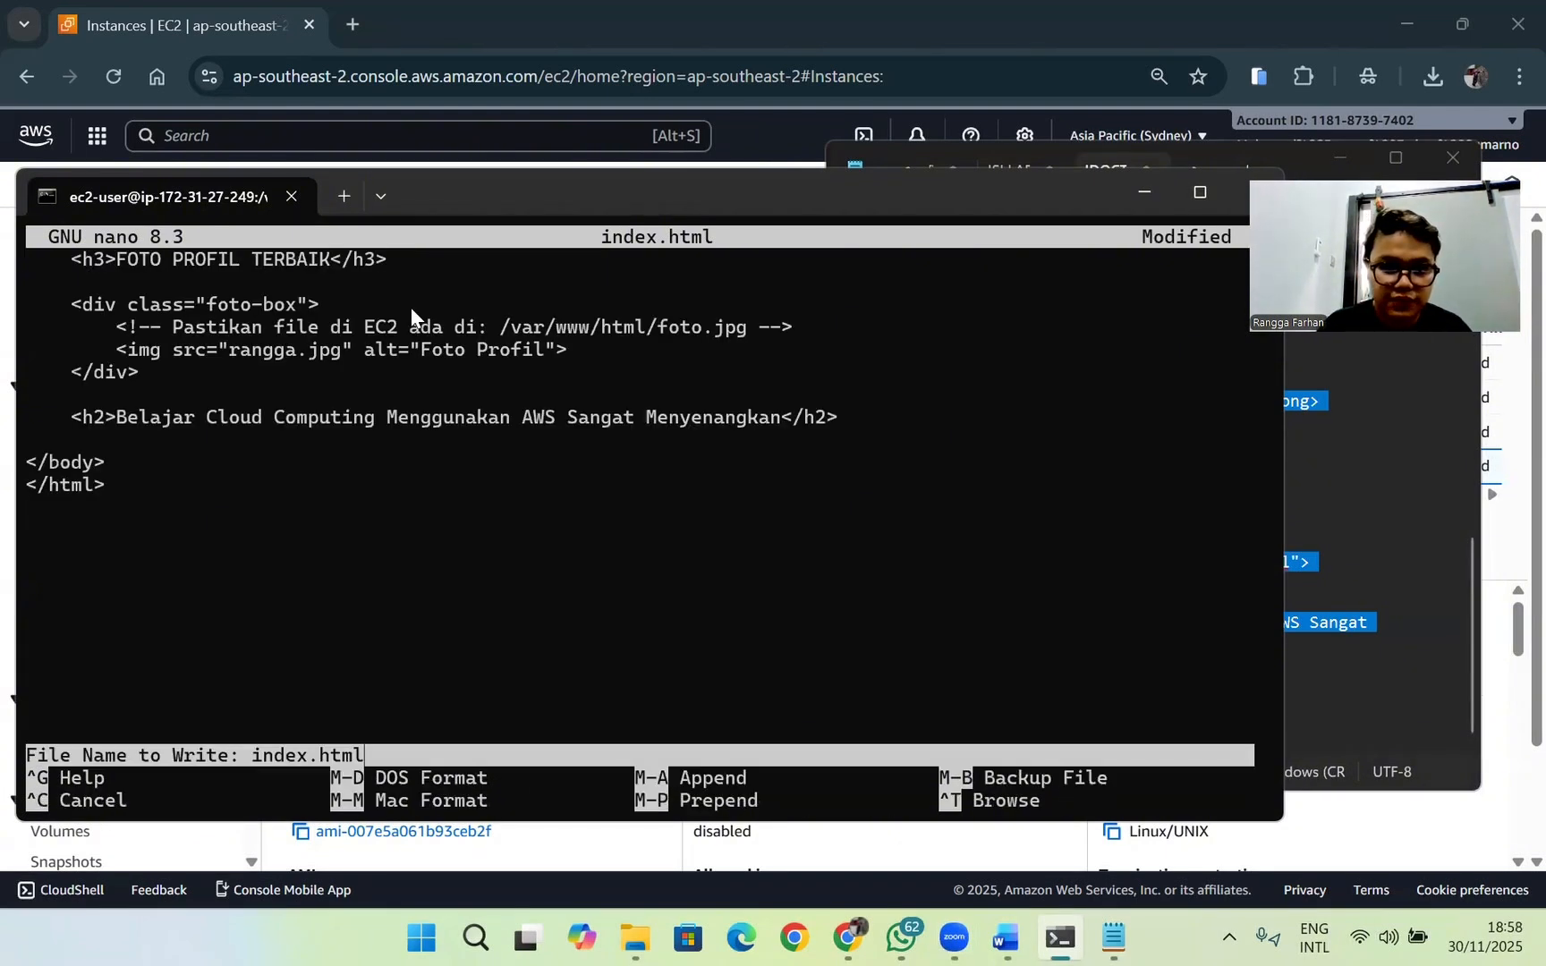
key("Return")
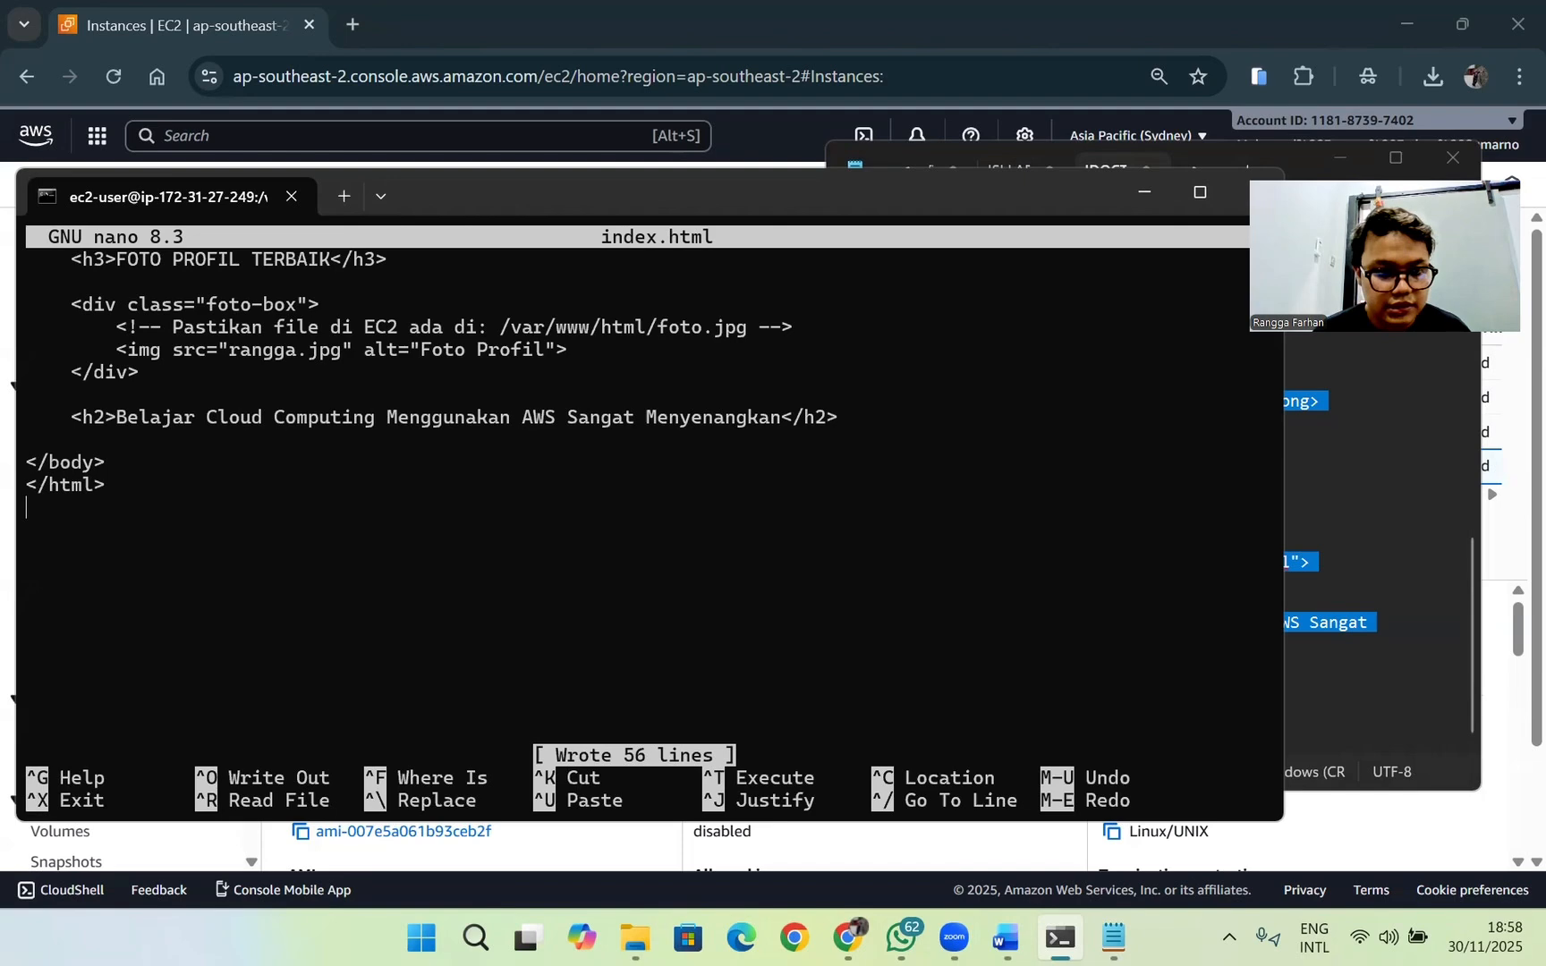
key("ctrl+x")
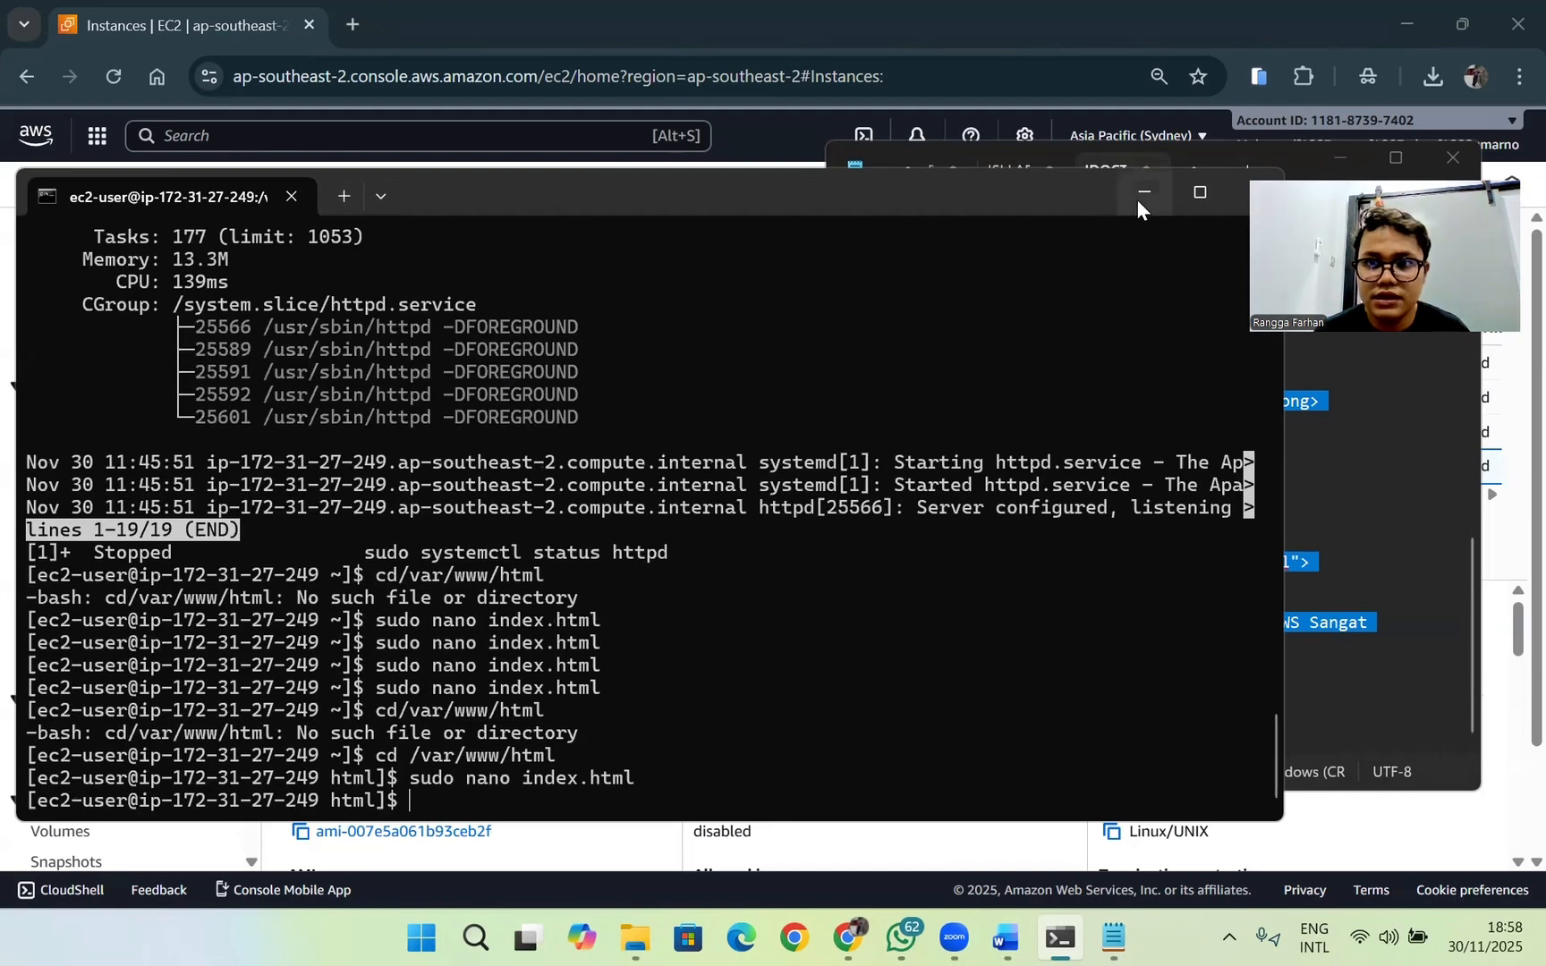
Step: Copy the Ranggauts instance's public IPv4 address 13.236.146.240 from the EC2 console and load it in a new browser tab
left_click(1140, 195)
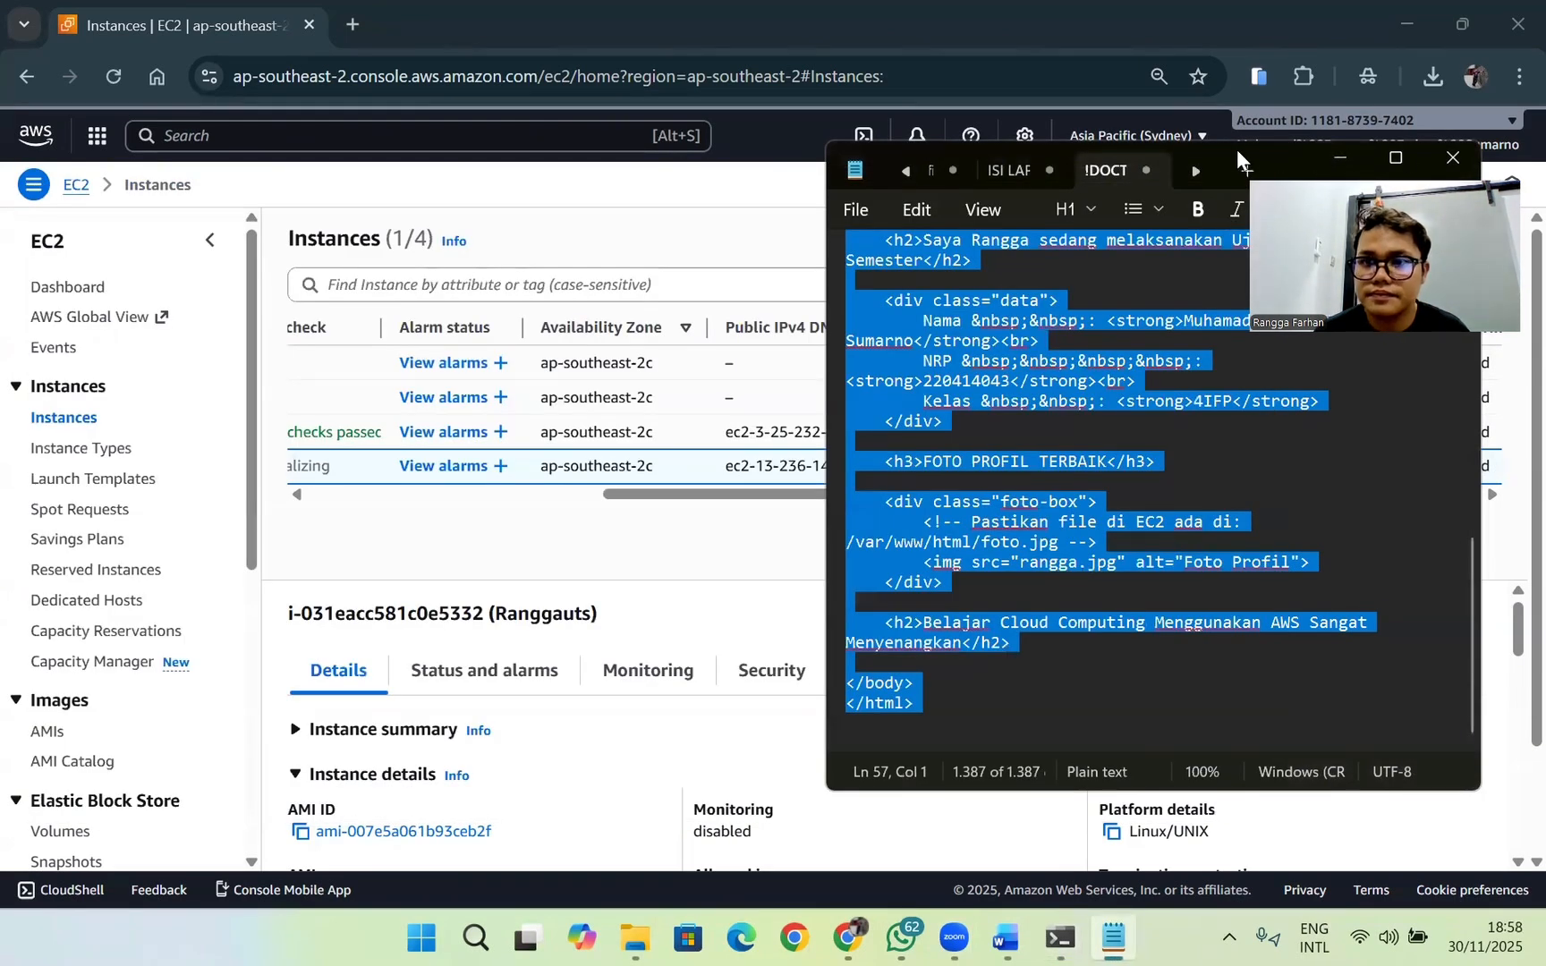
left_click_drag(1236, 148, 1025, 240)
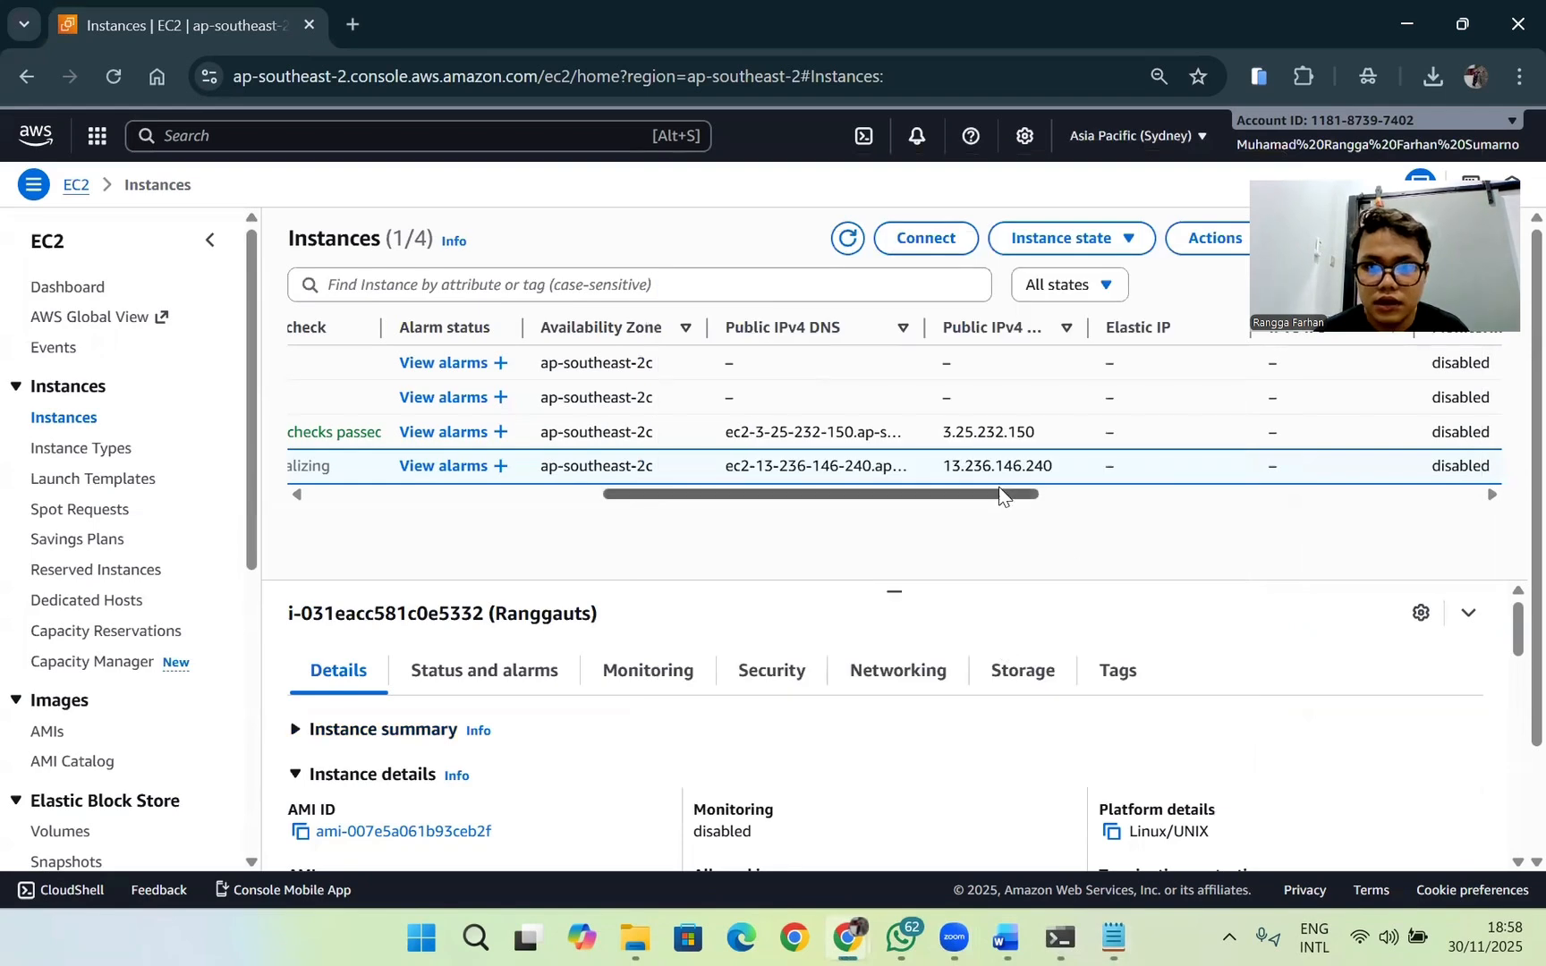
double_click(996, 470)
key("ctrl+c")
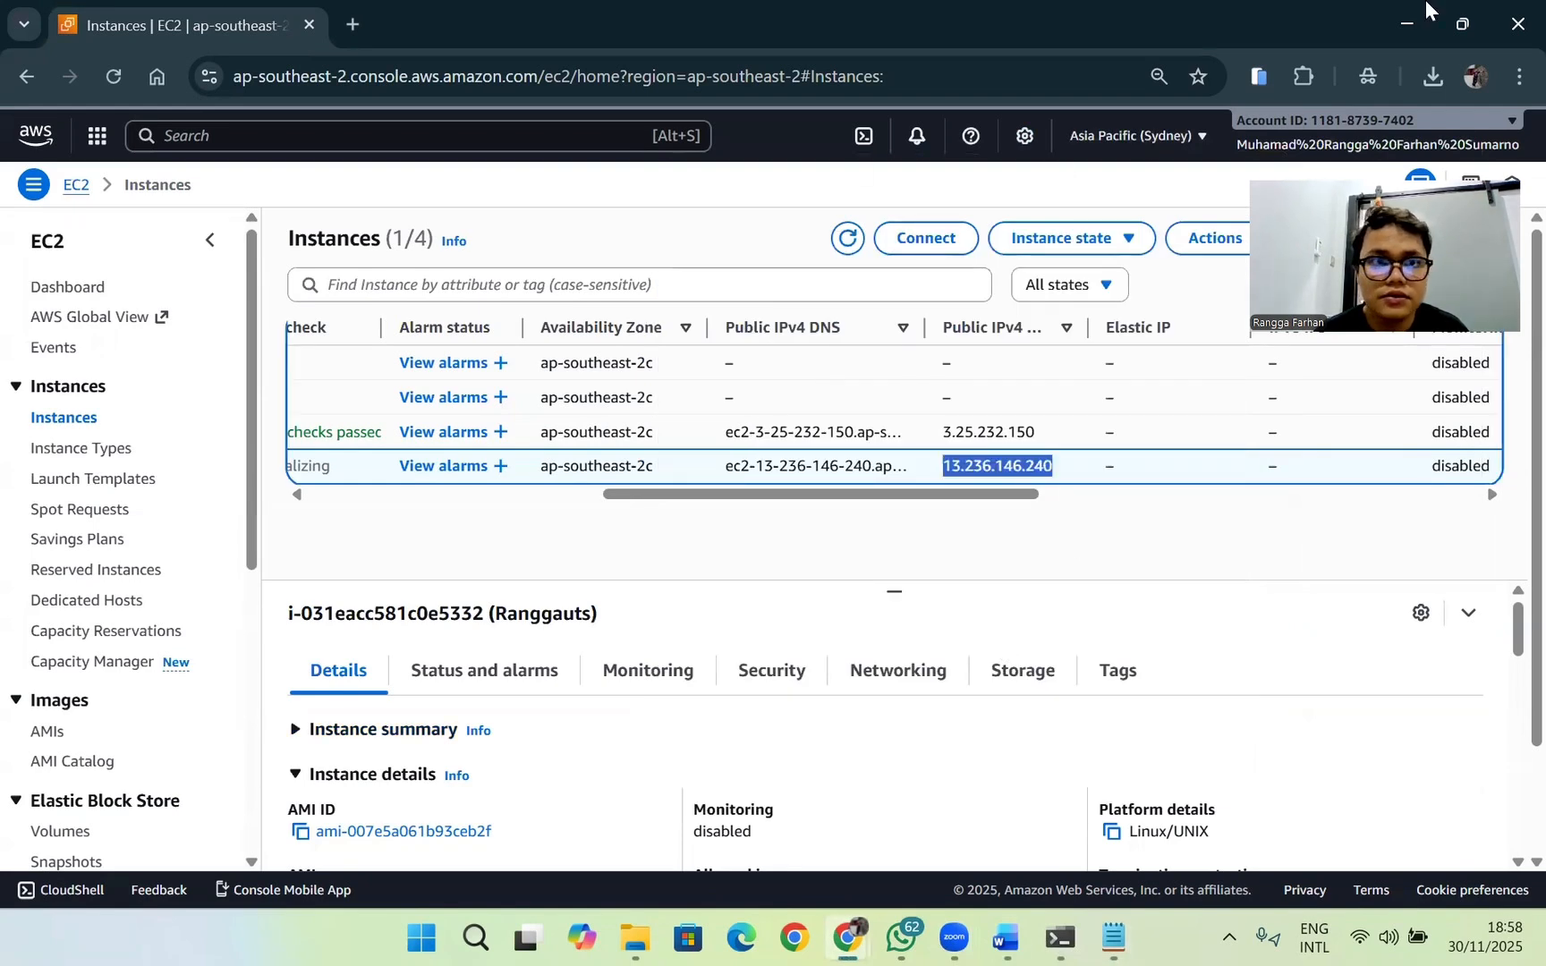
key("ctrl+t")
key("ctrl+v")
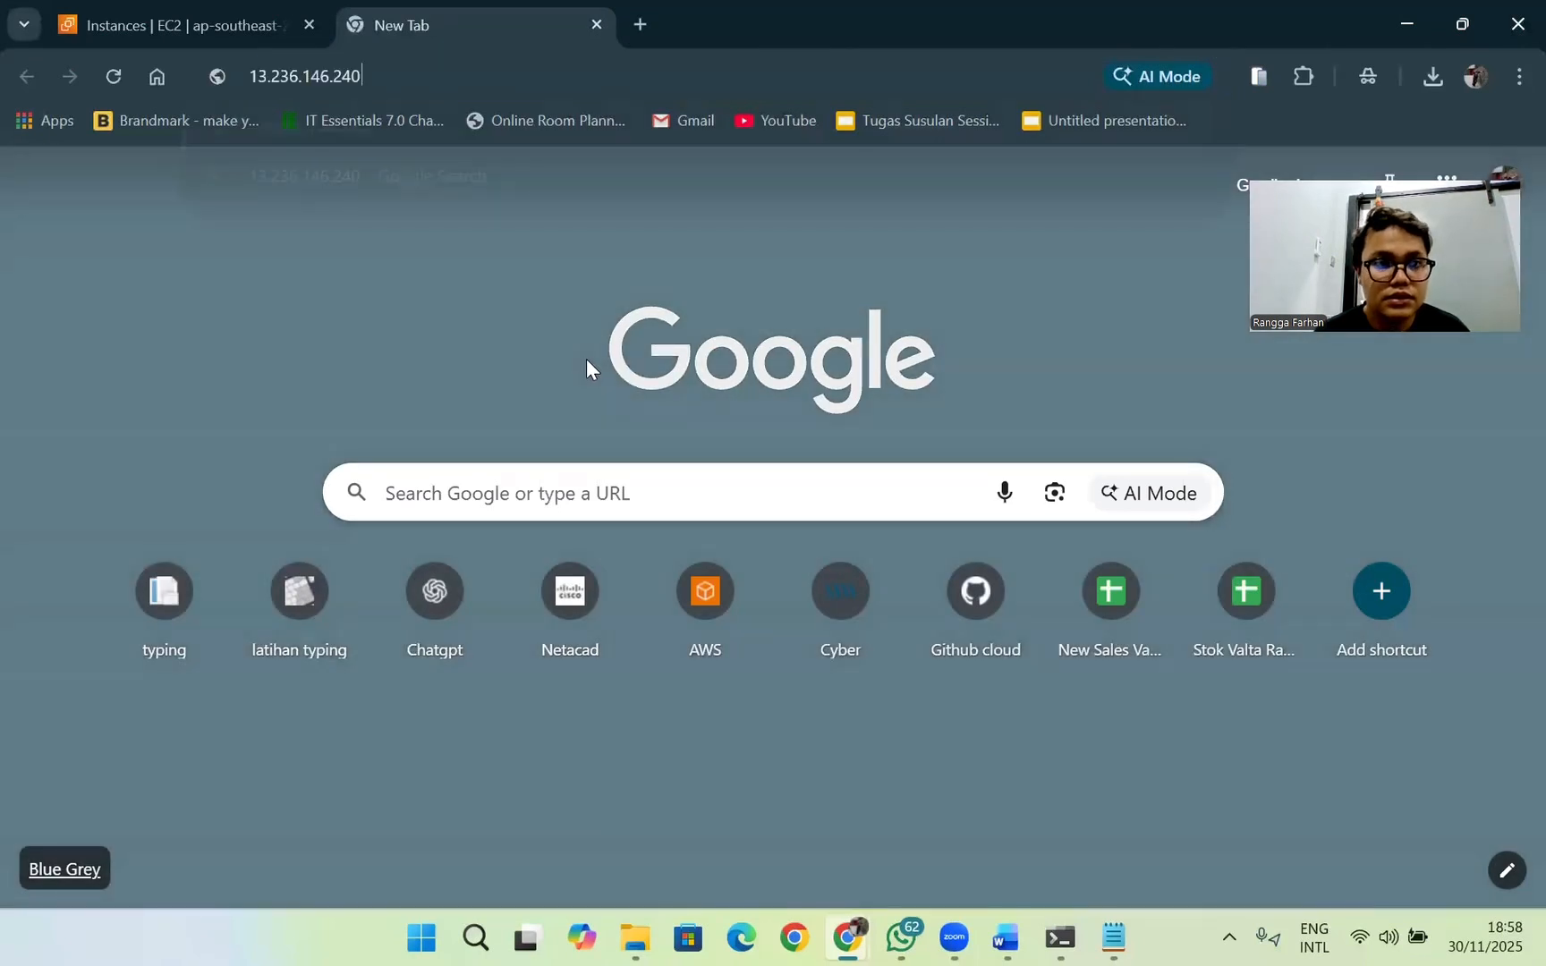
key("Return")
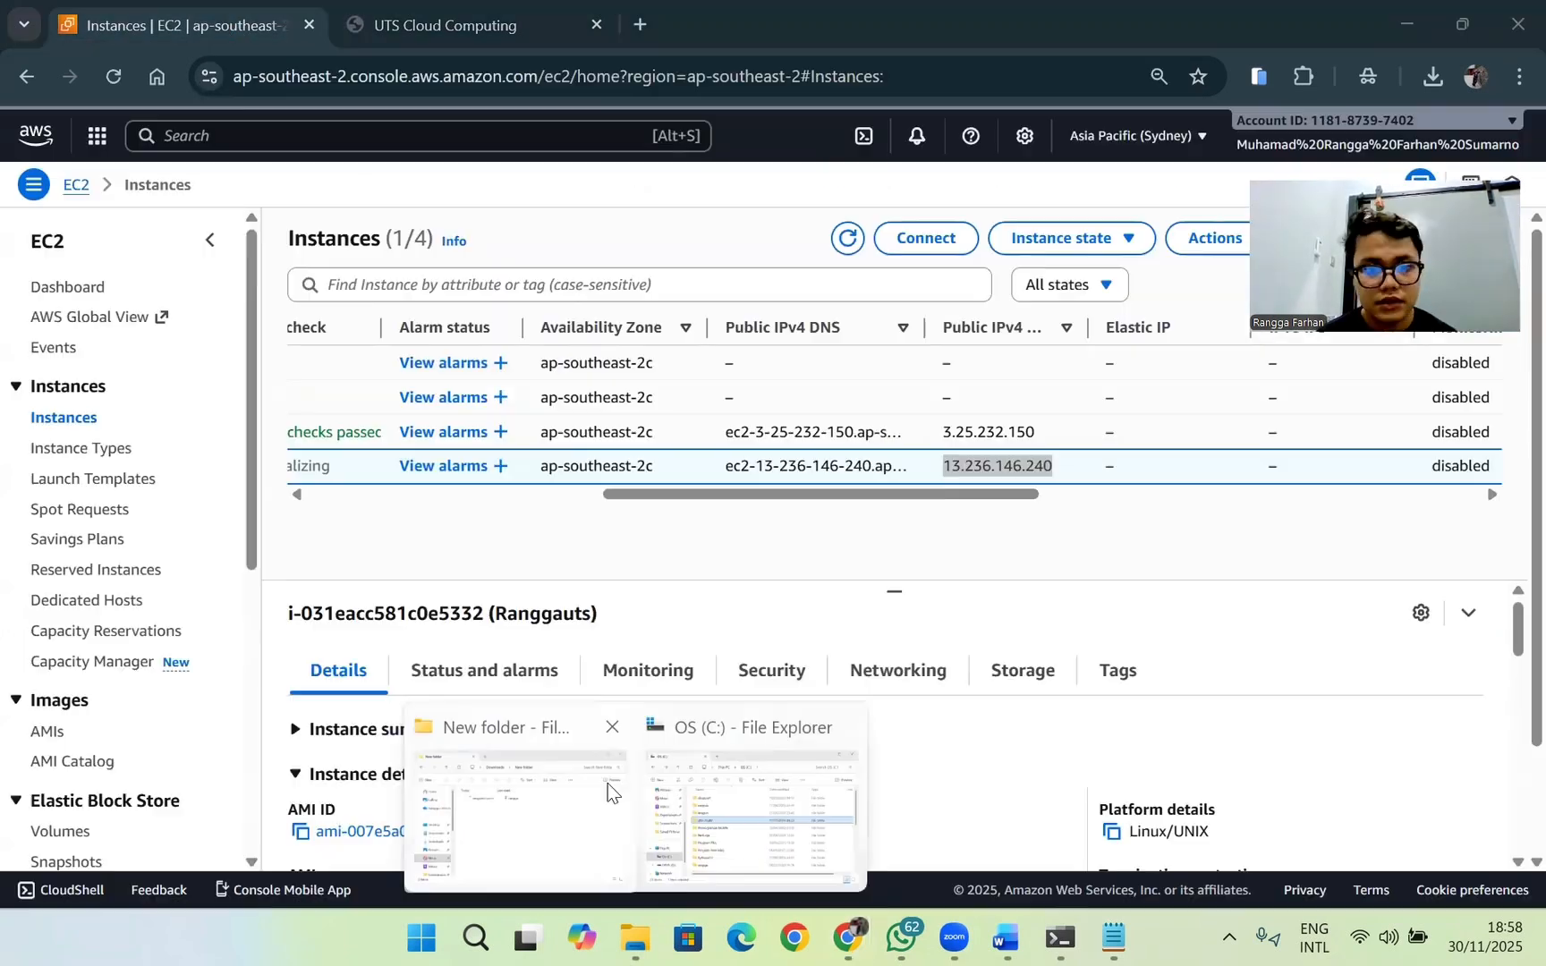
Step: Switch to the Downloads\New folder window in File Explorer and launch cmd from that location
left_click(609, 784)
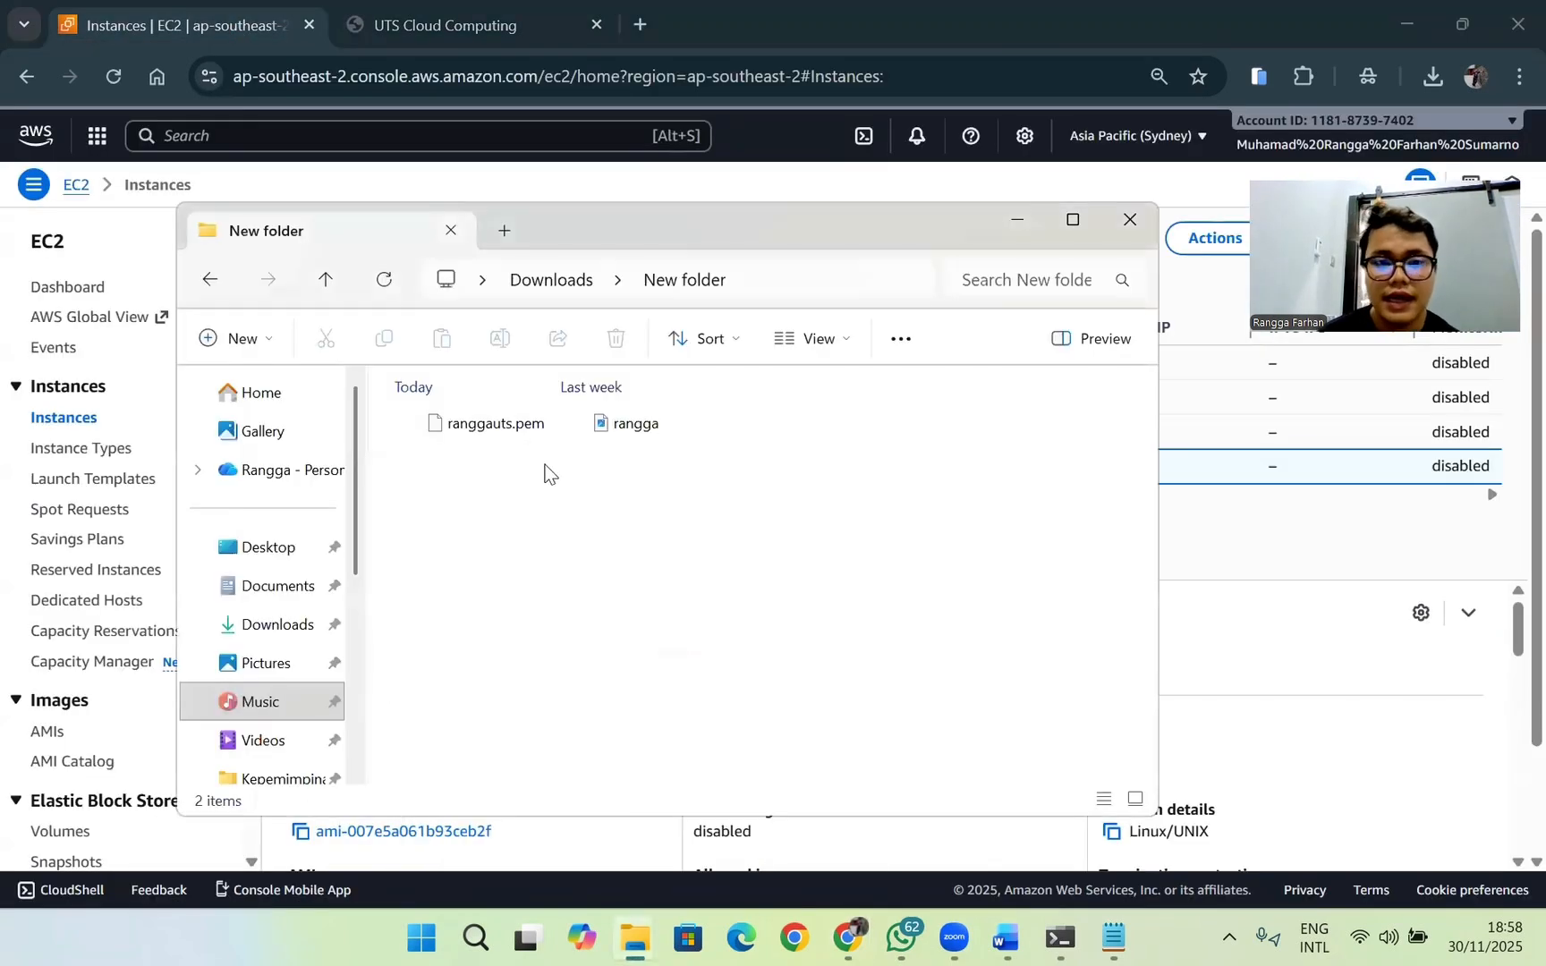
left_click(1059, 939)
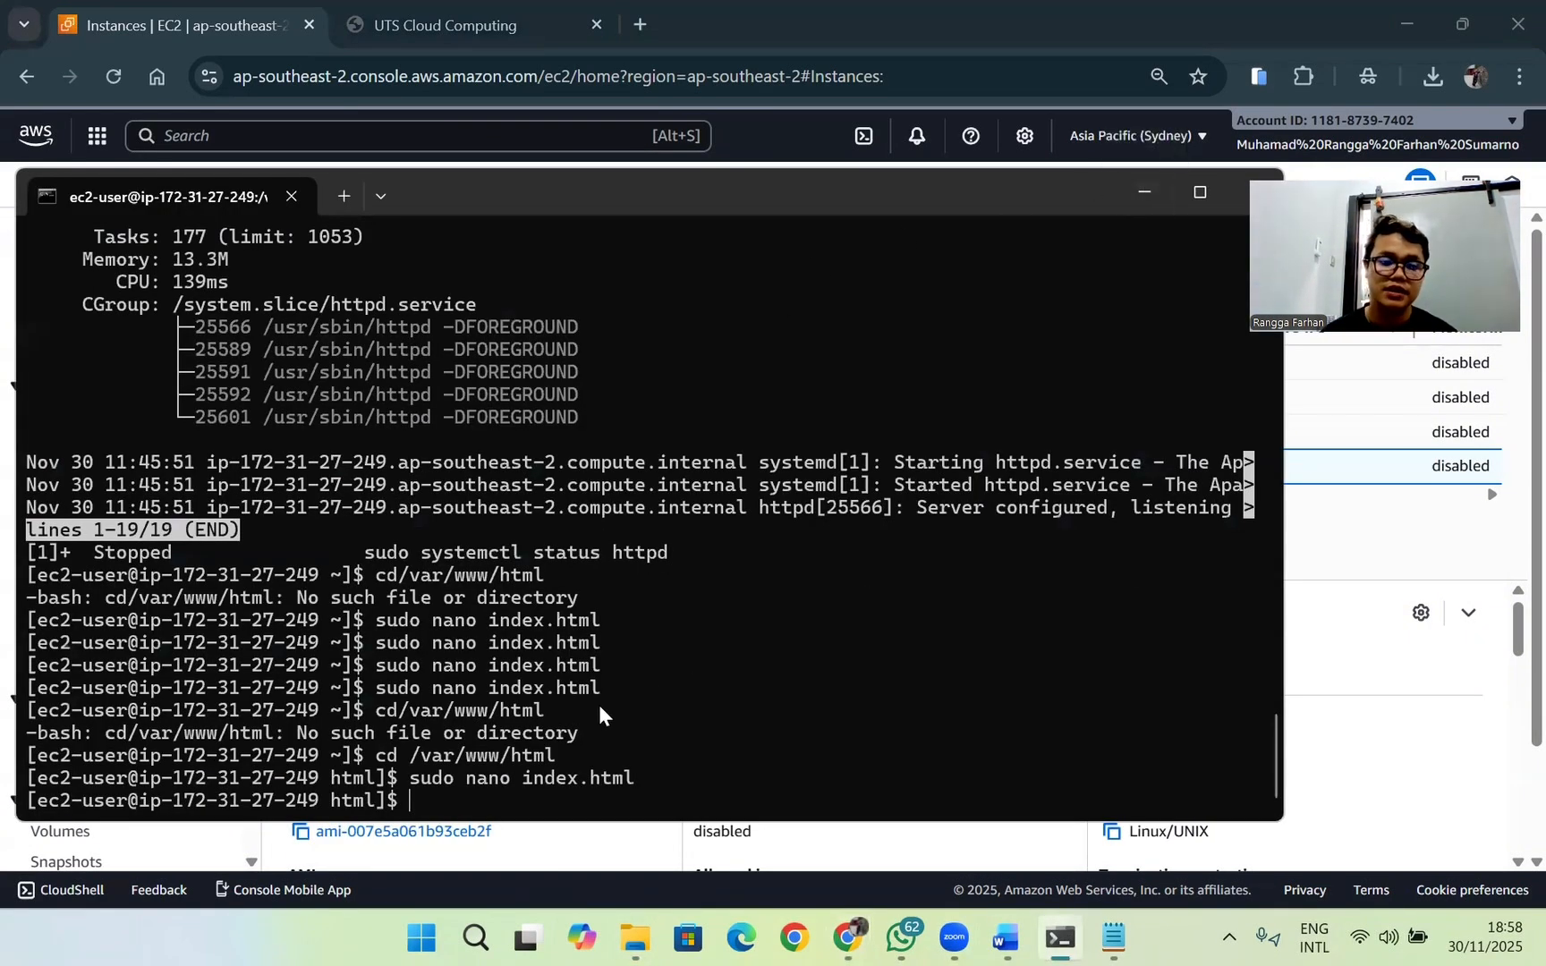
left_click(1151, 193)
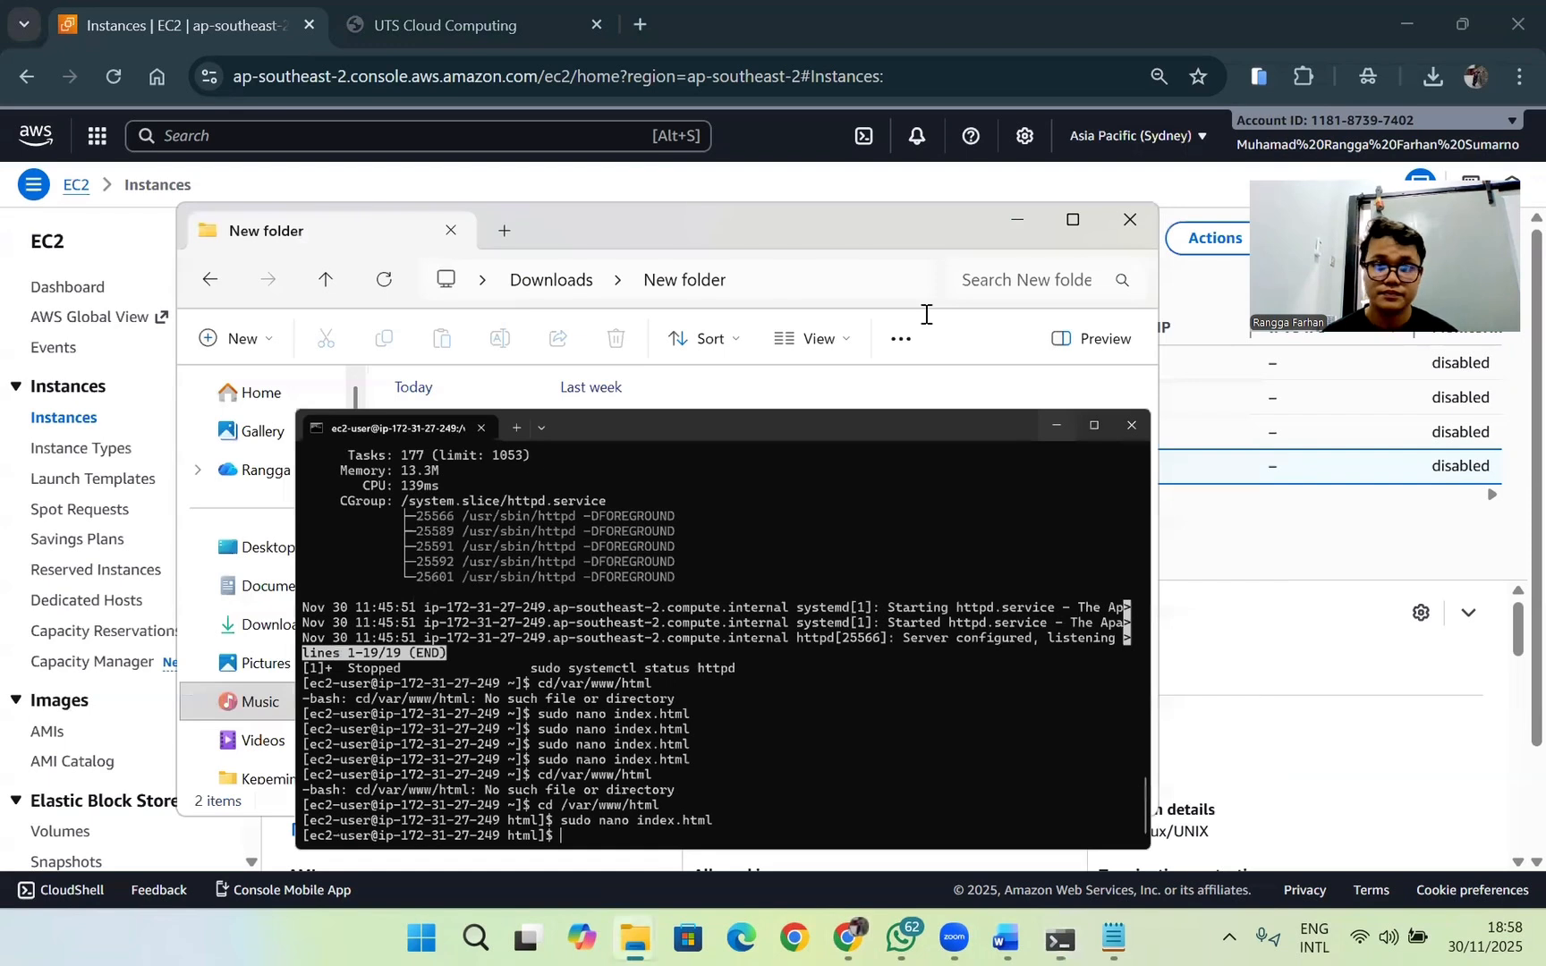
left_click(767, 282)
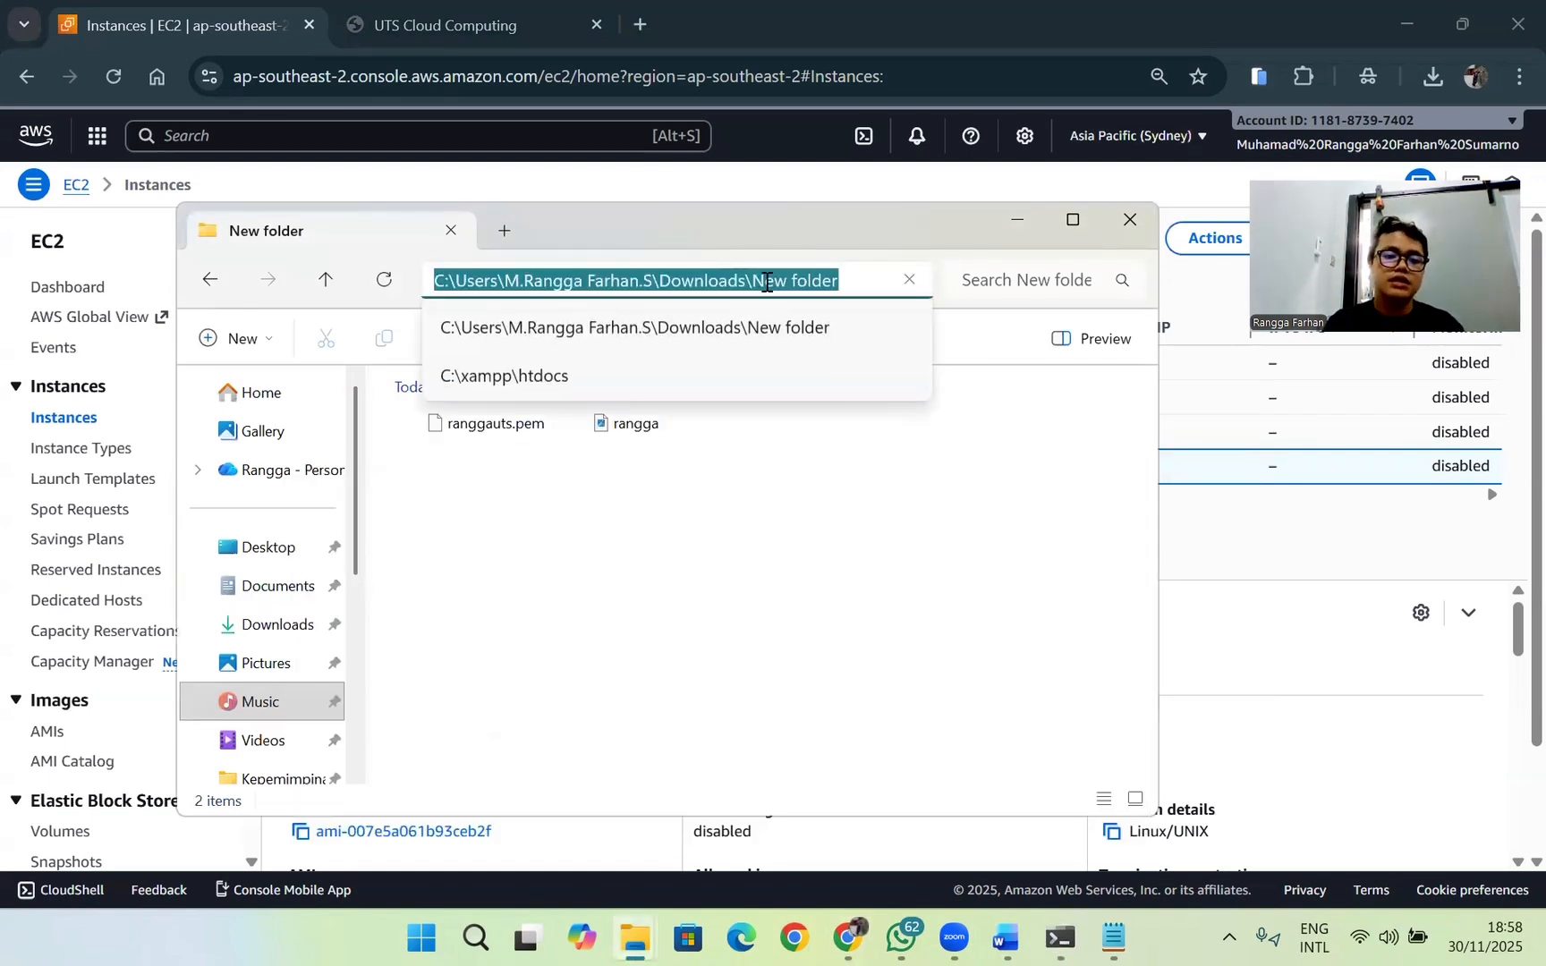
key("BackSpace")
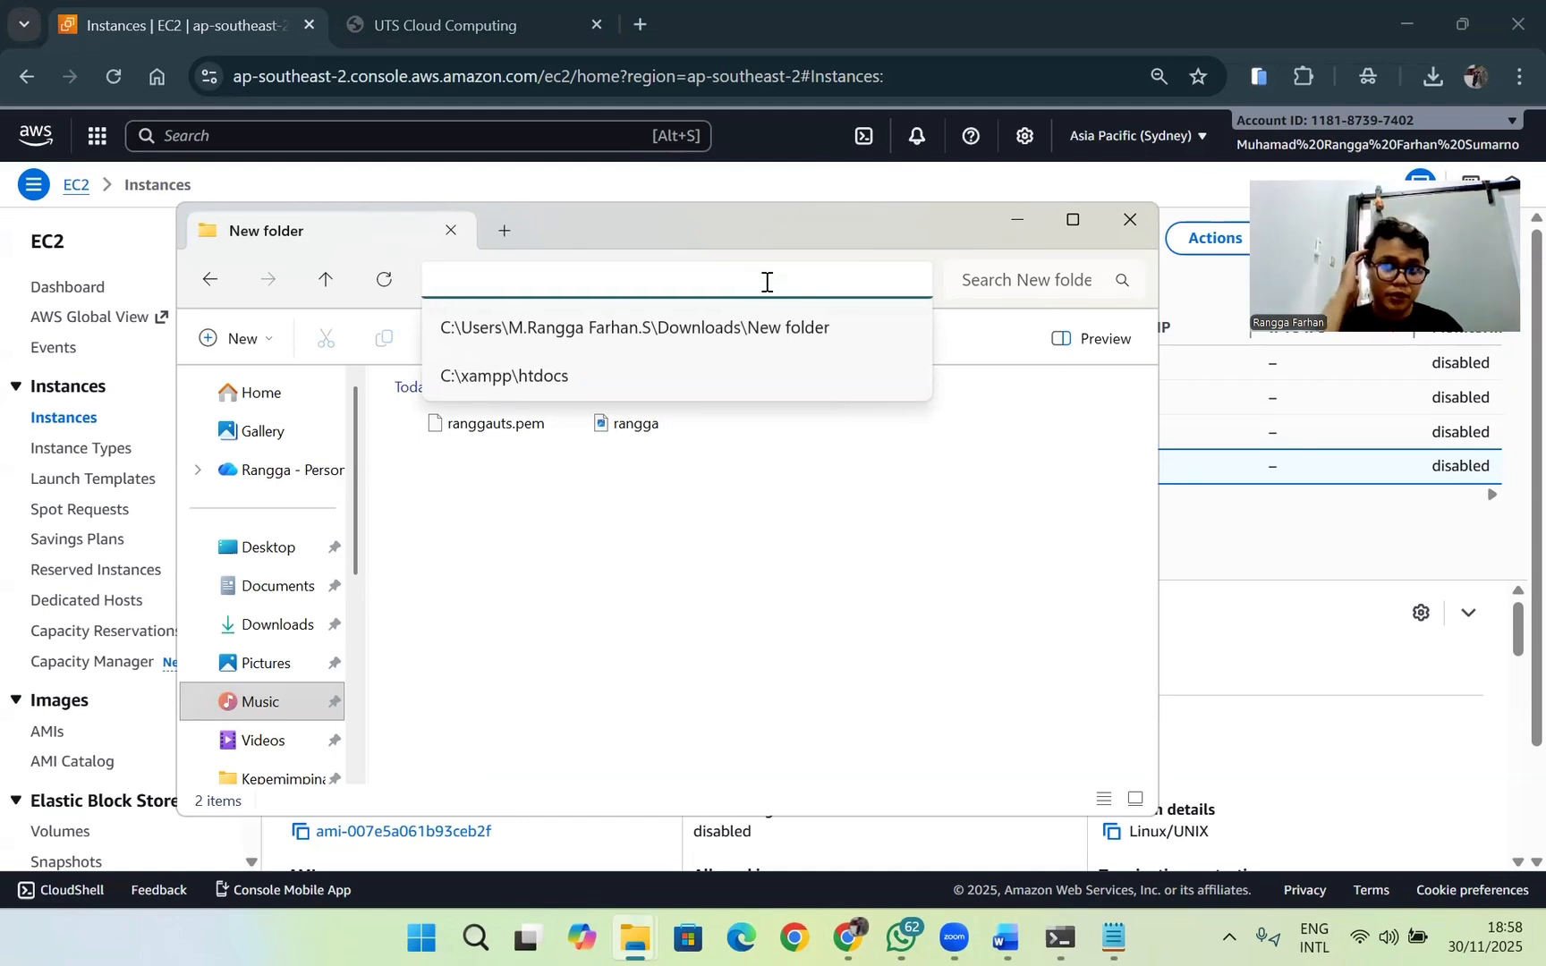
type("cmd")
key("Return")
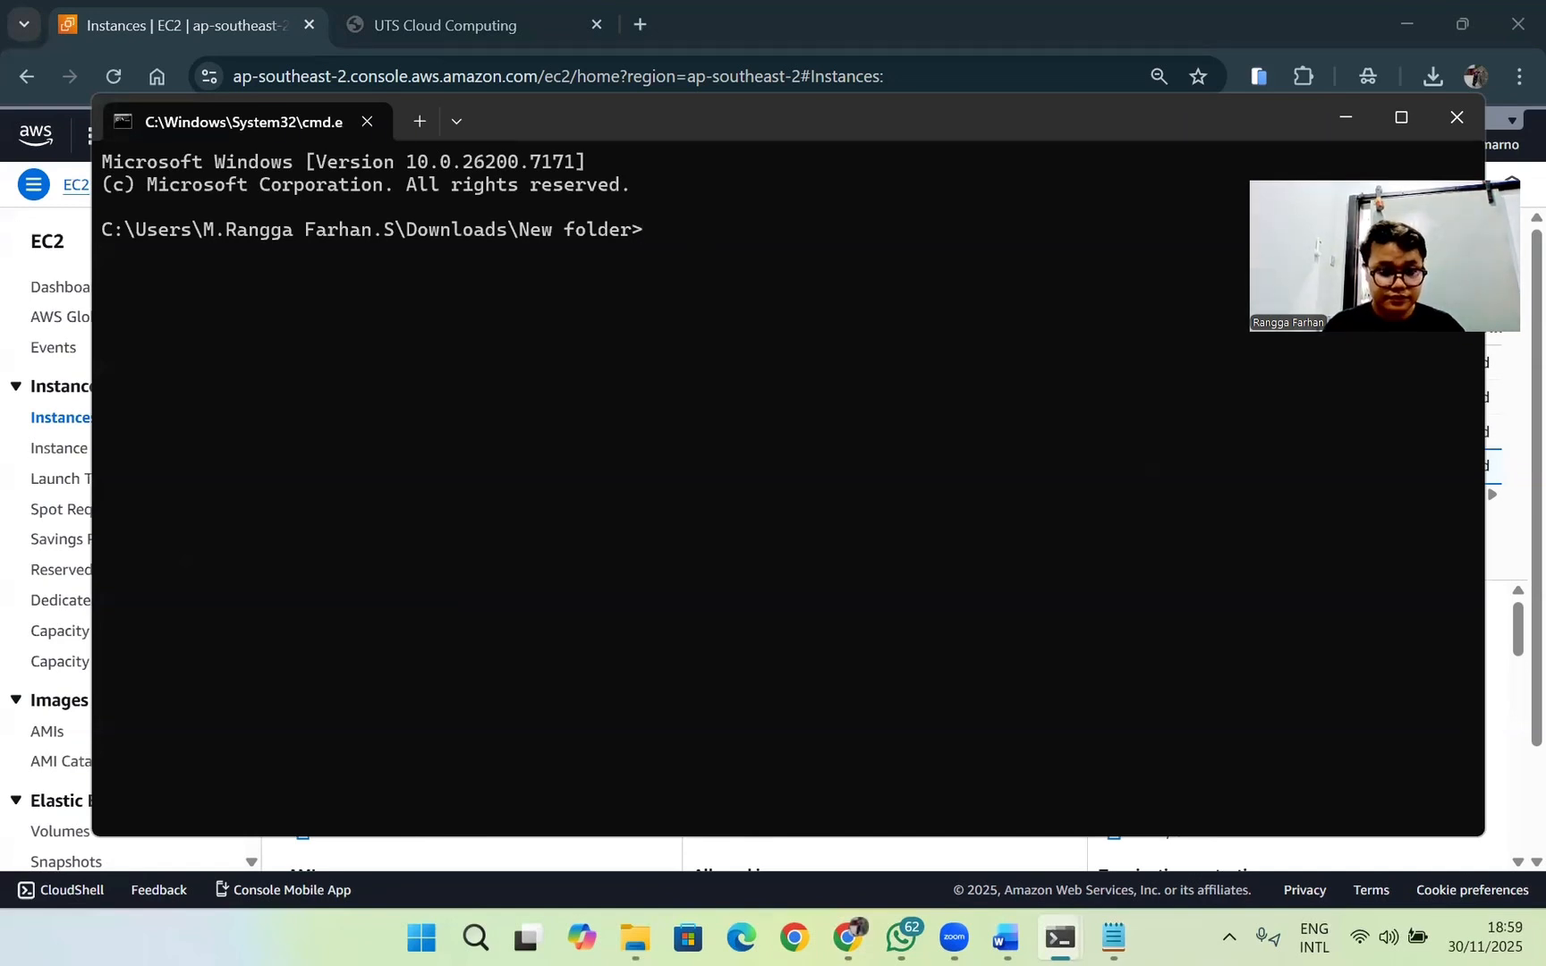
Step: Begin the upload command as scp -i "ranggauts.pem" rangga.jpg, giving the key file and the profile photo
type("scp")
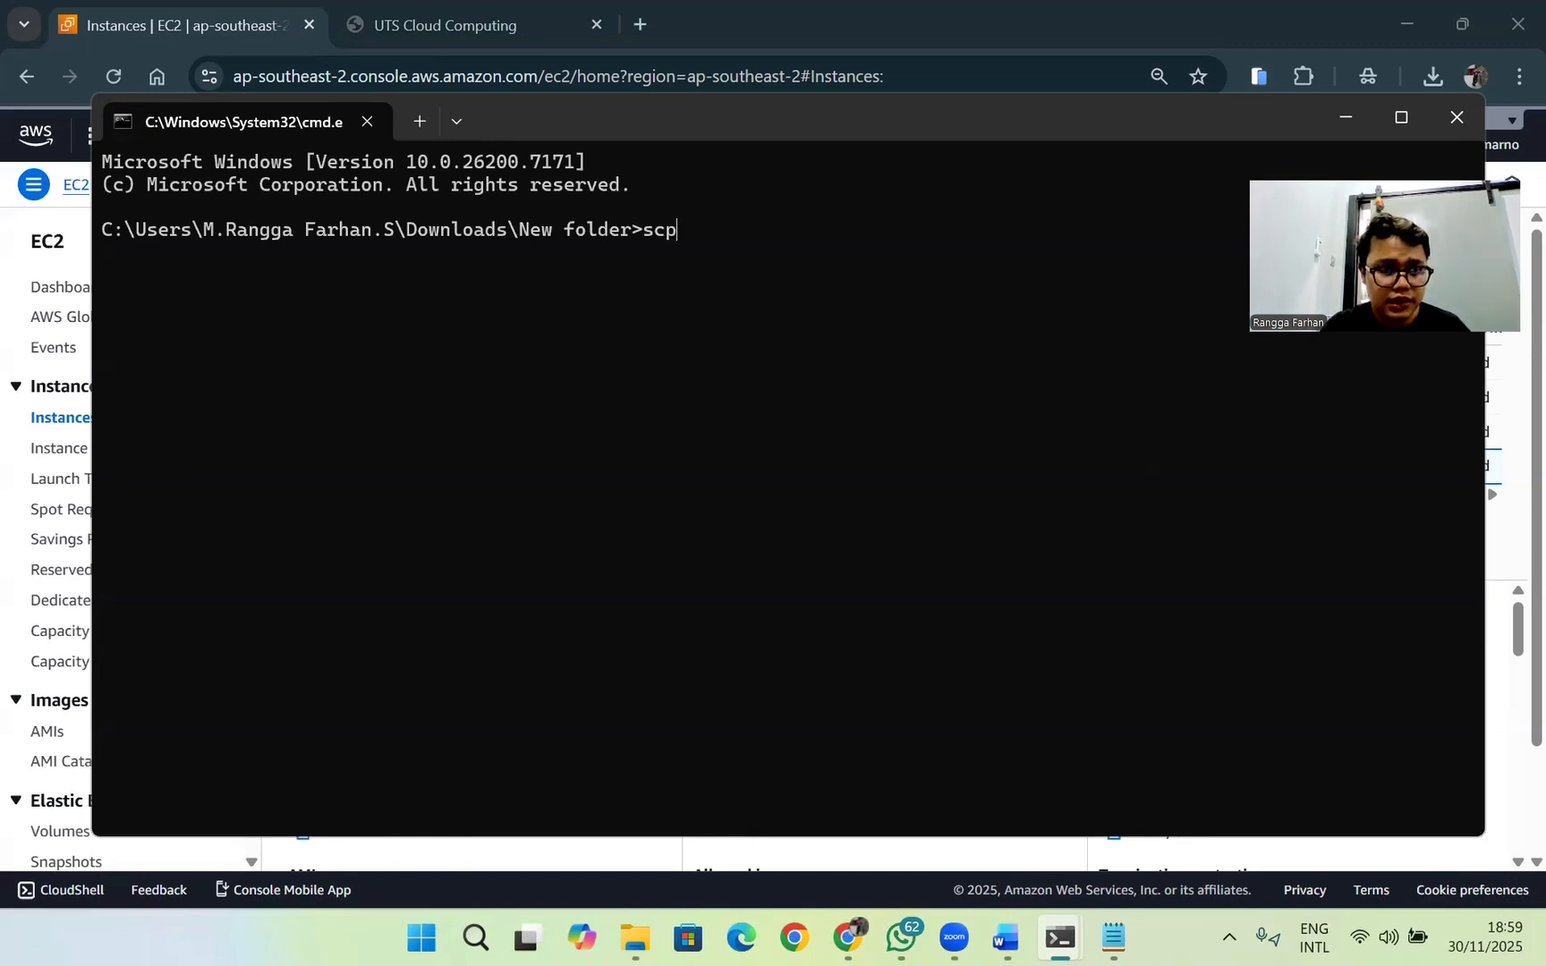
type("-i")
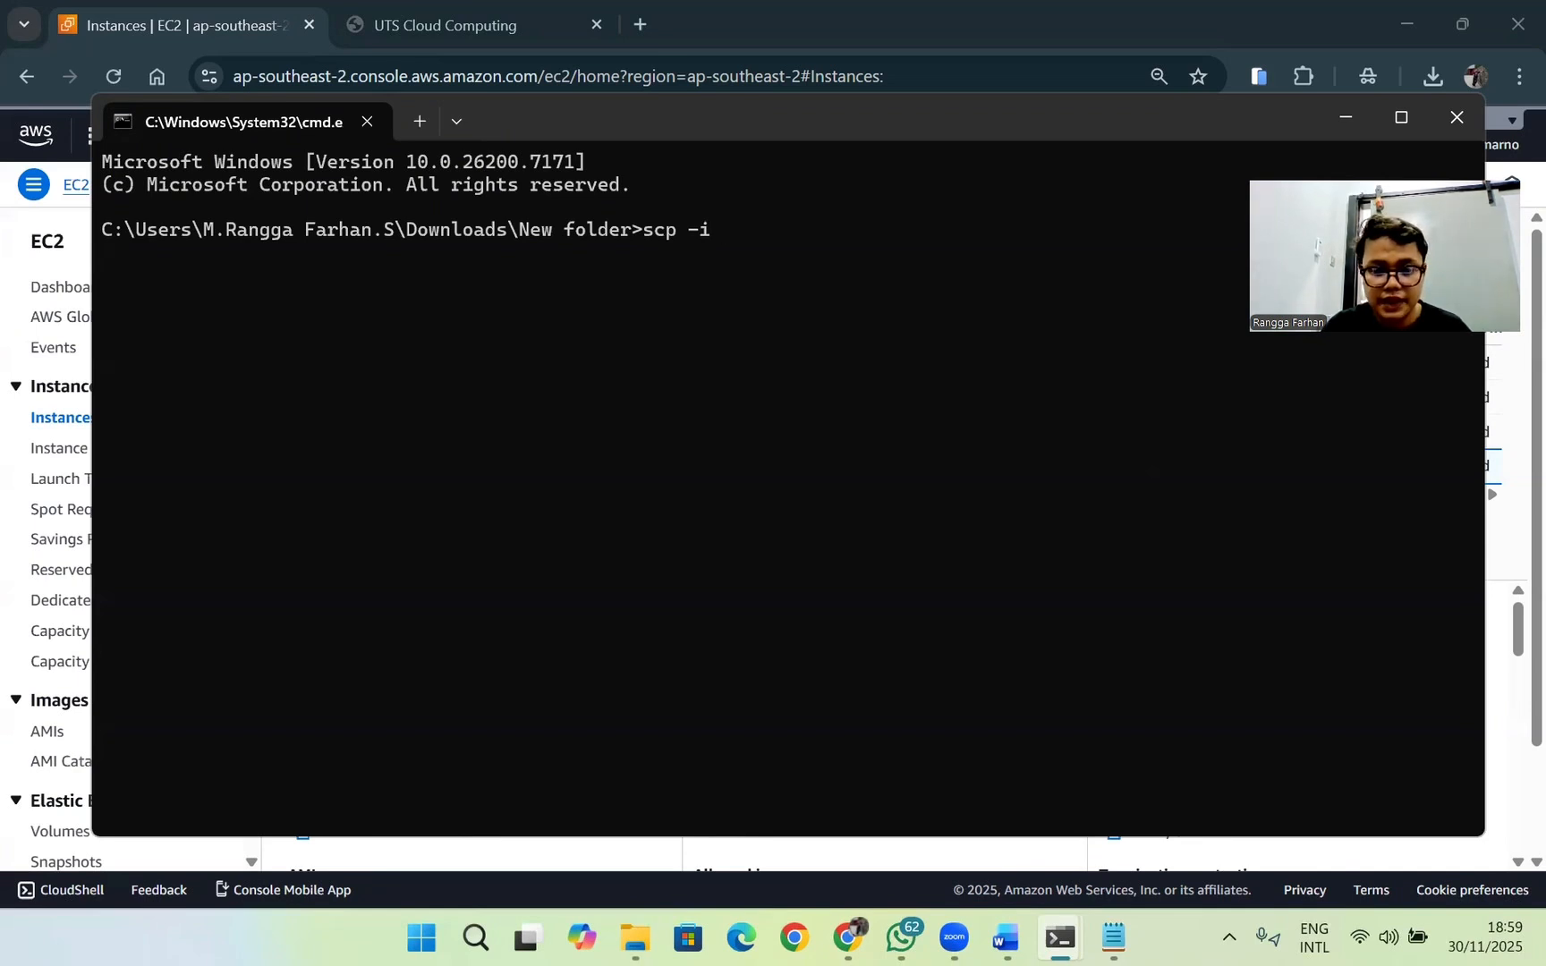
type(" \"\"")
key("Left")
type("ranggauts")
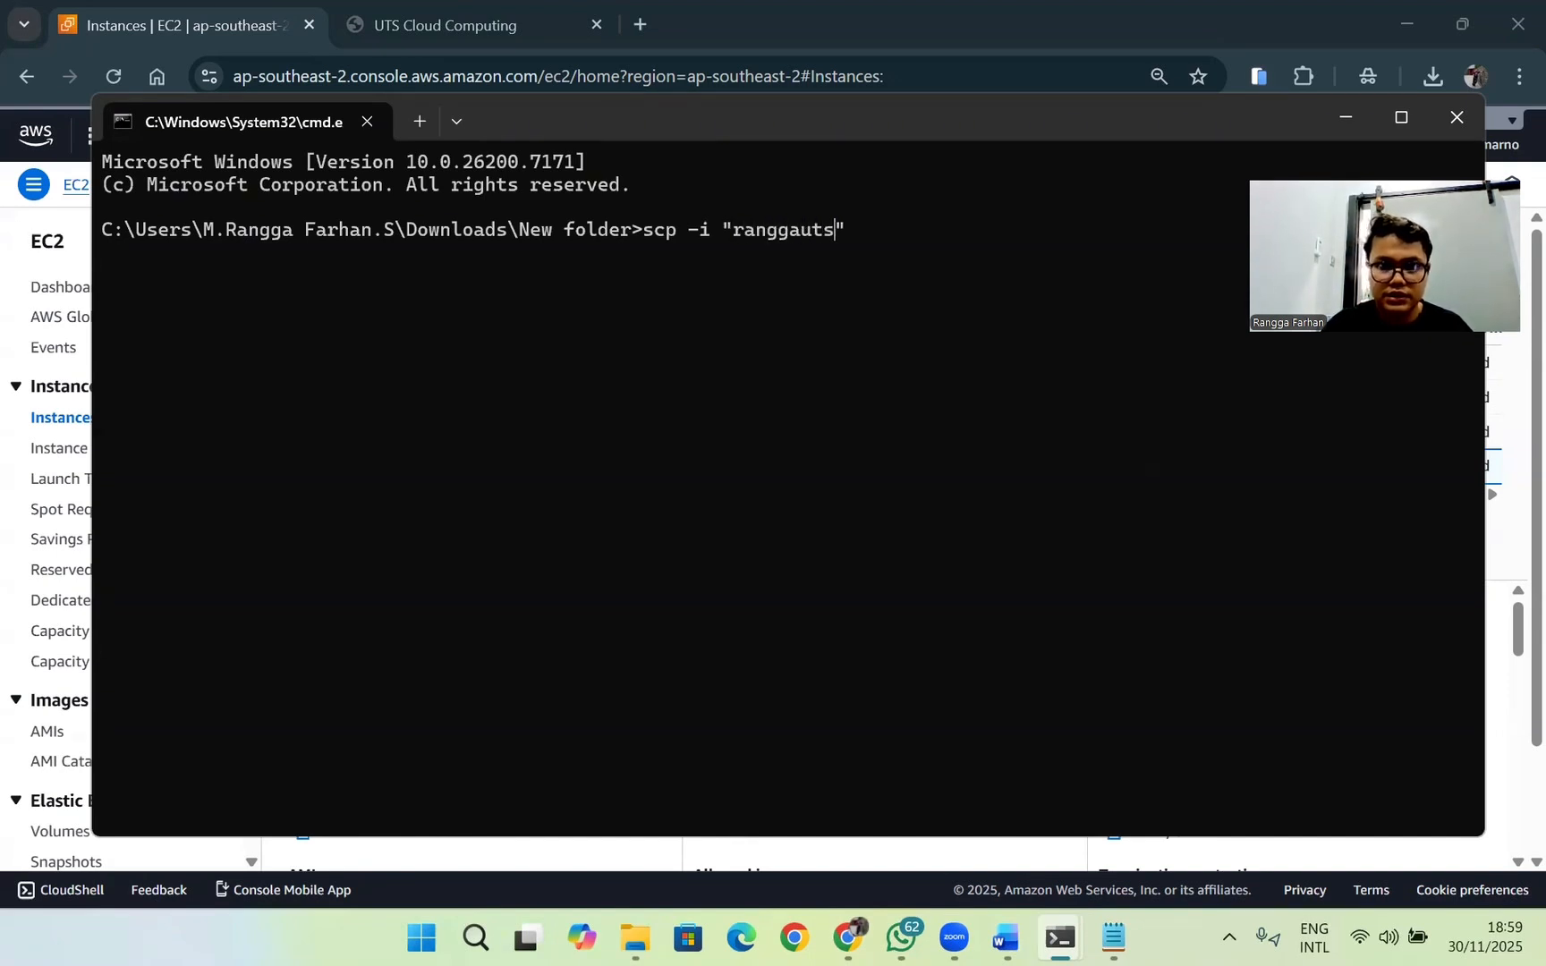
type(".pem\"")
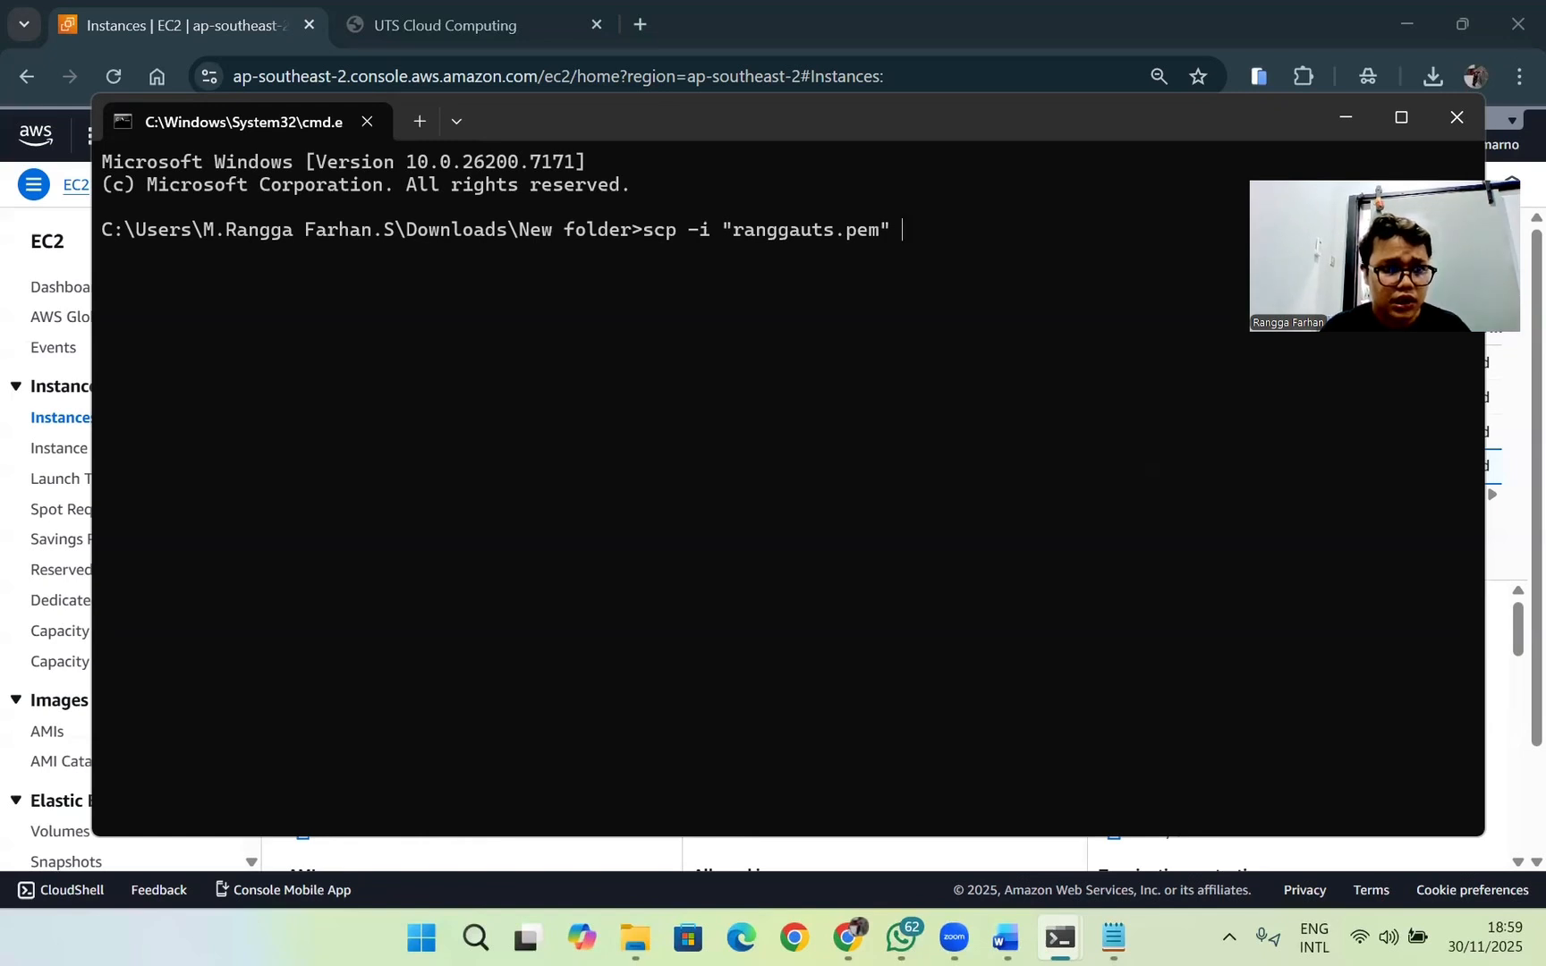
type("rangga")
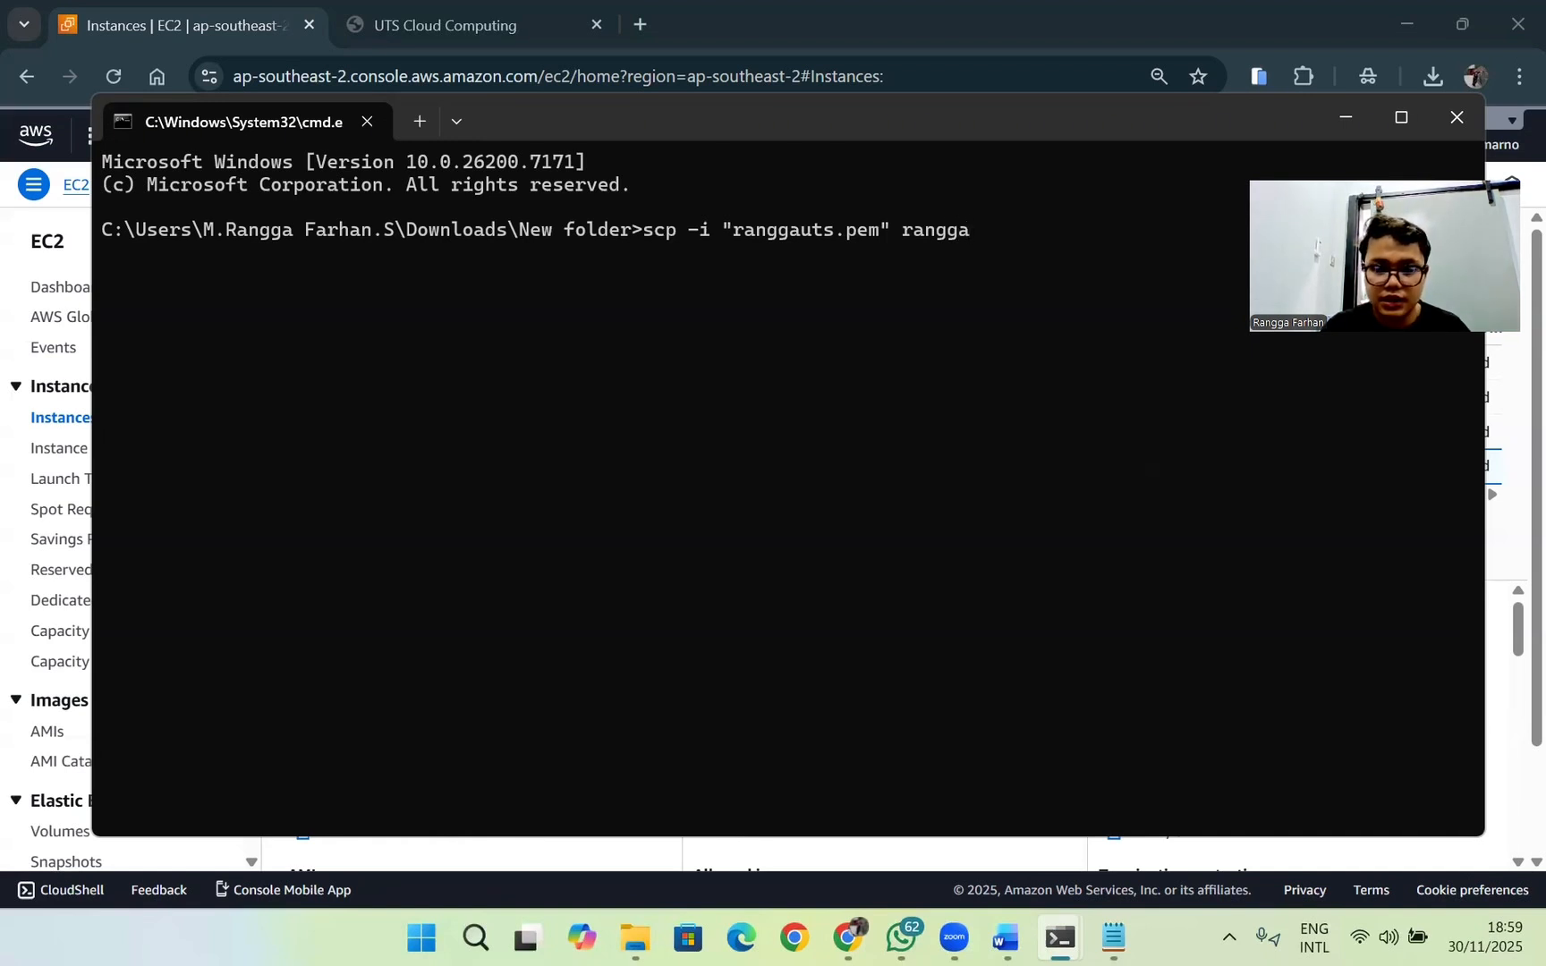
type(".jps")
key("BackSpace")
type("g")
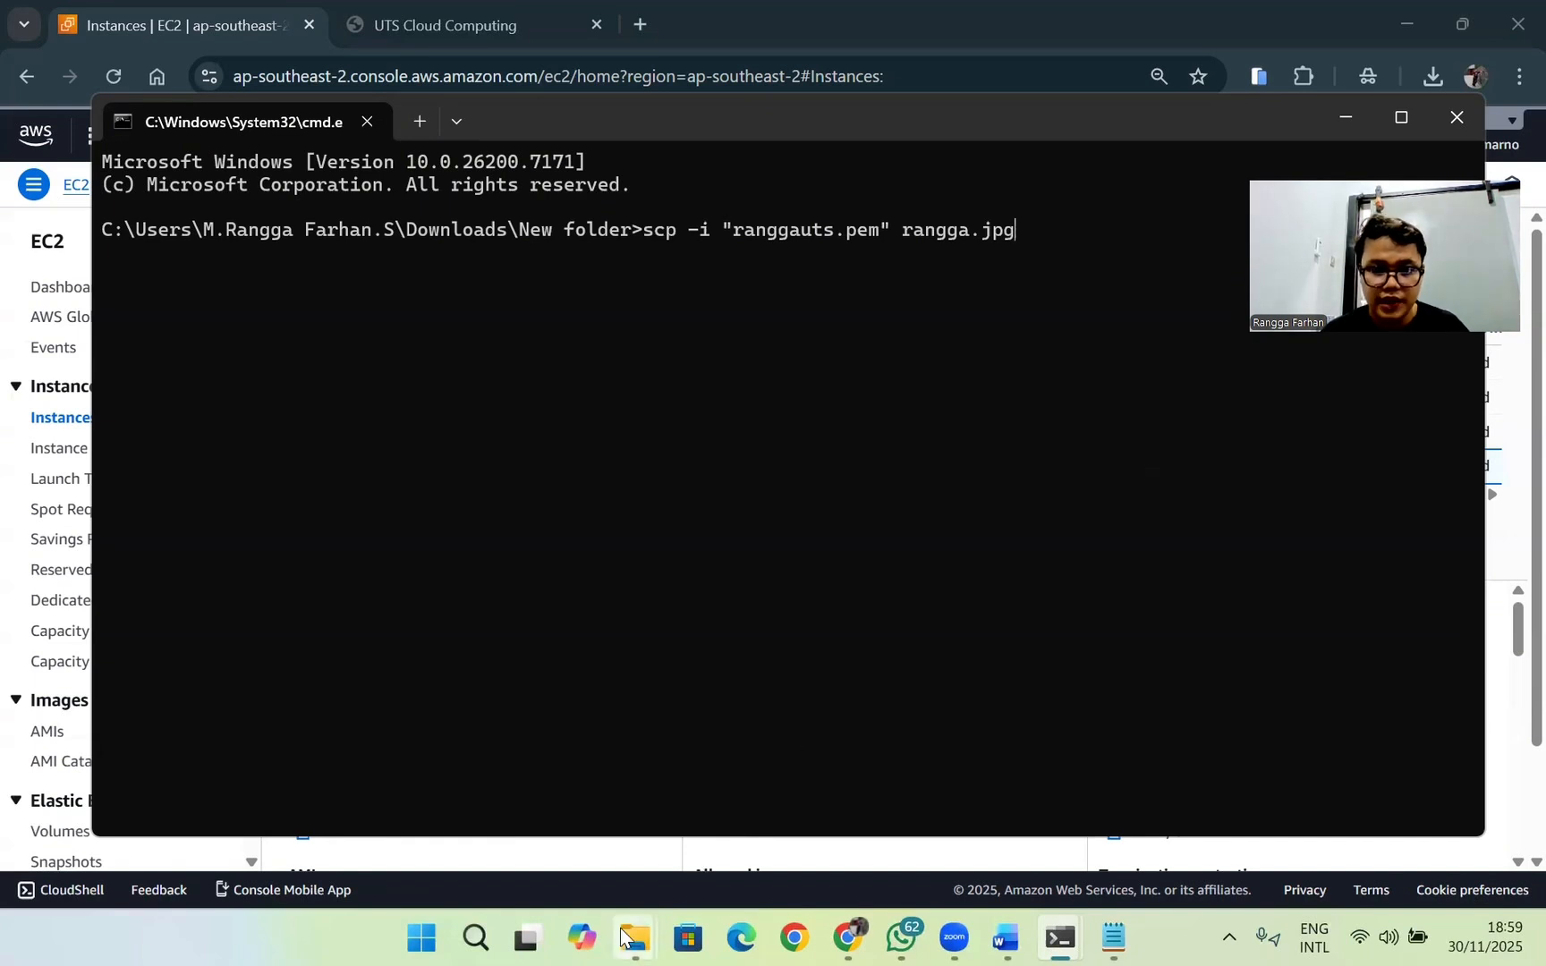
Step: Check the photo file in the Downloads\New folder window and append ec2-user@ as the remote user to the scp command
mouse_move(631, 930)
left_click(562, 805)
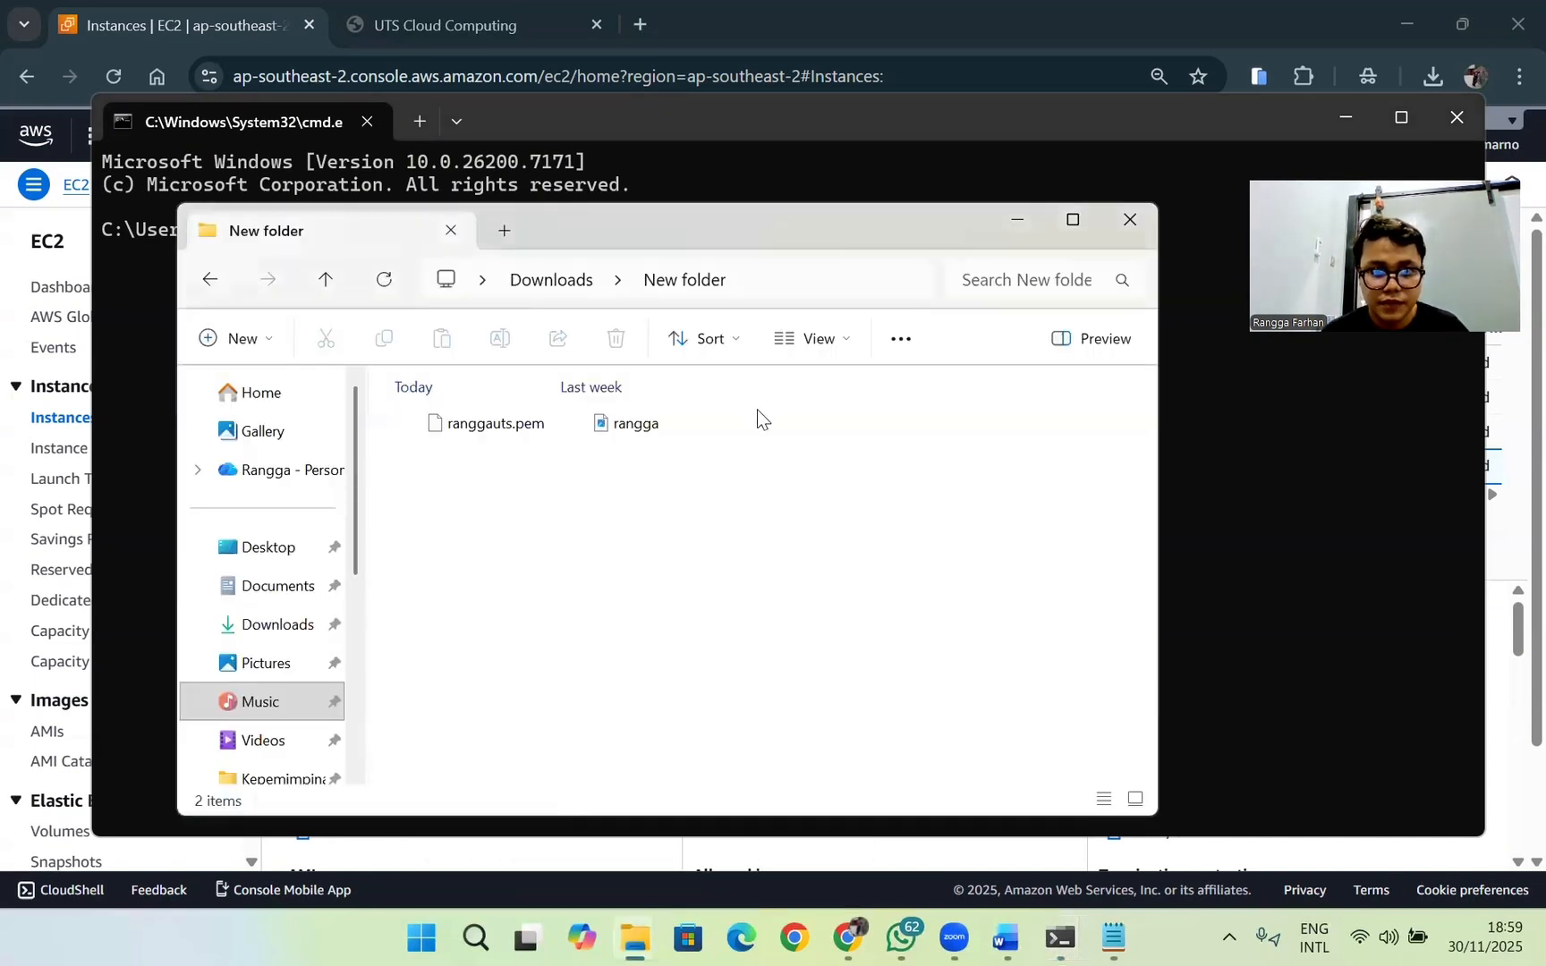
left_click(620, 431)
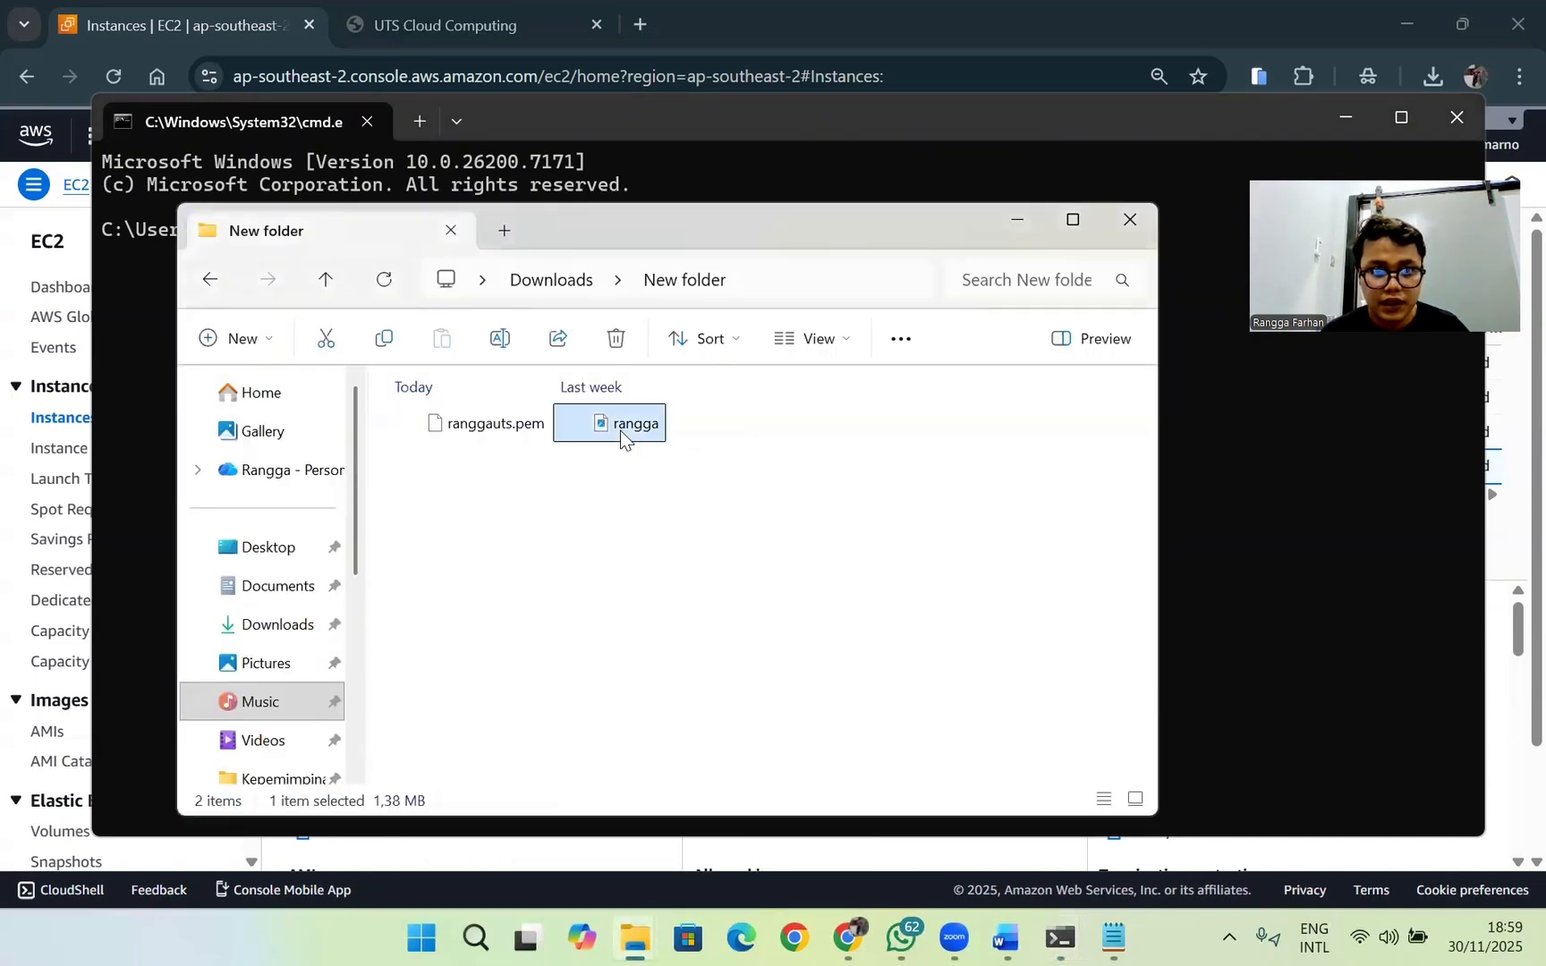
left_click(1029, 229)
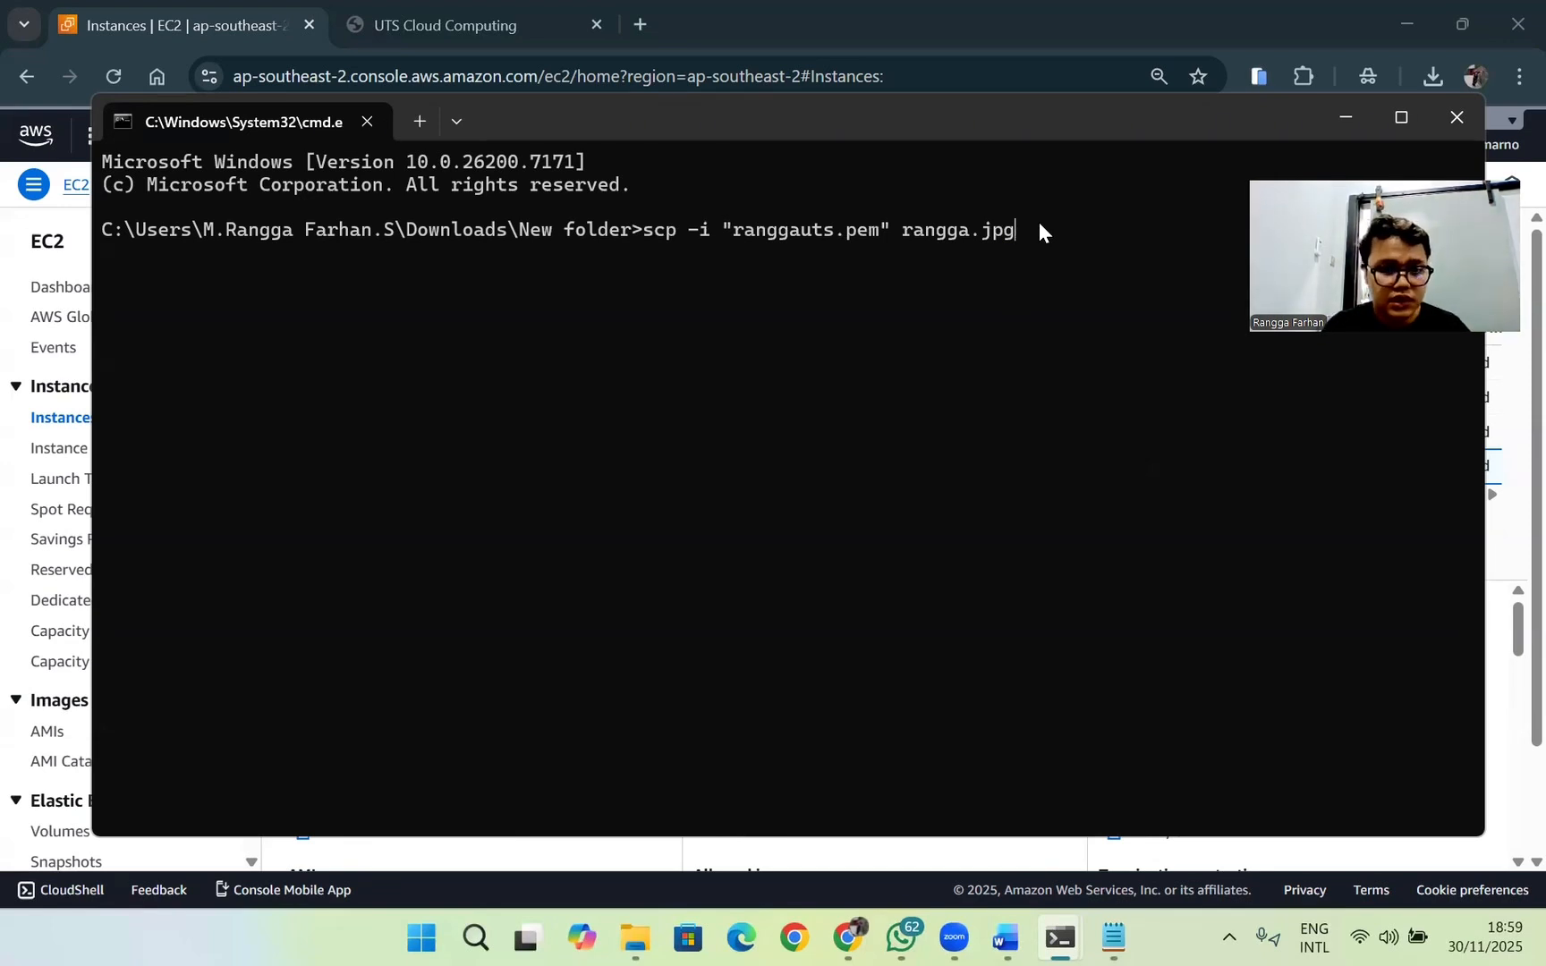
type("wc")
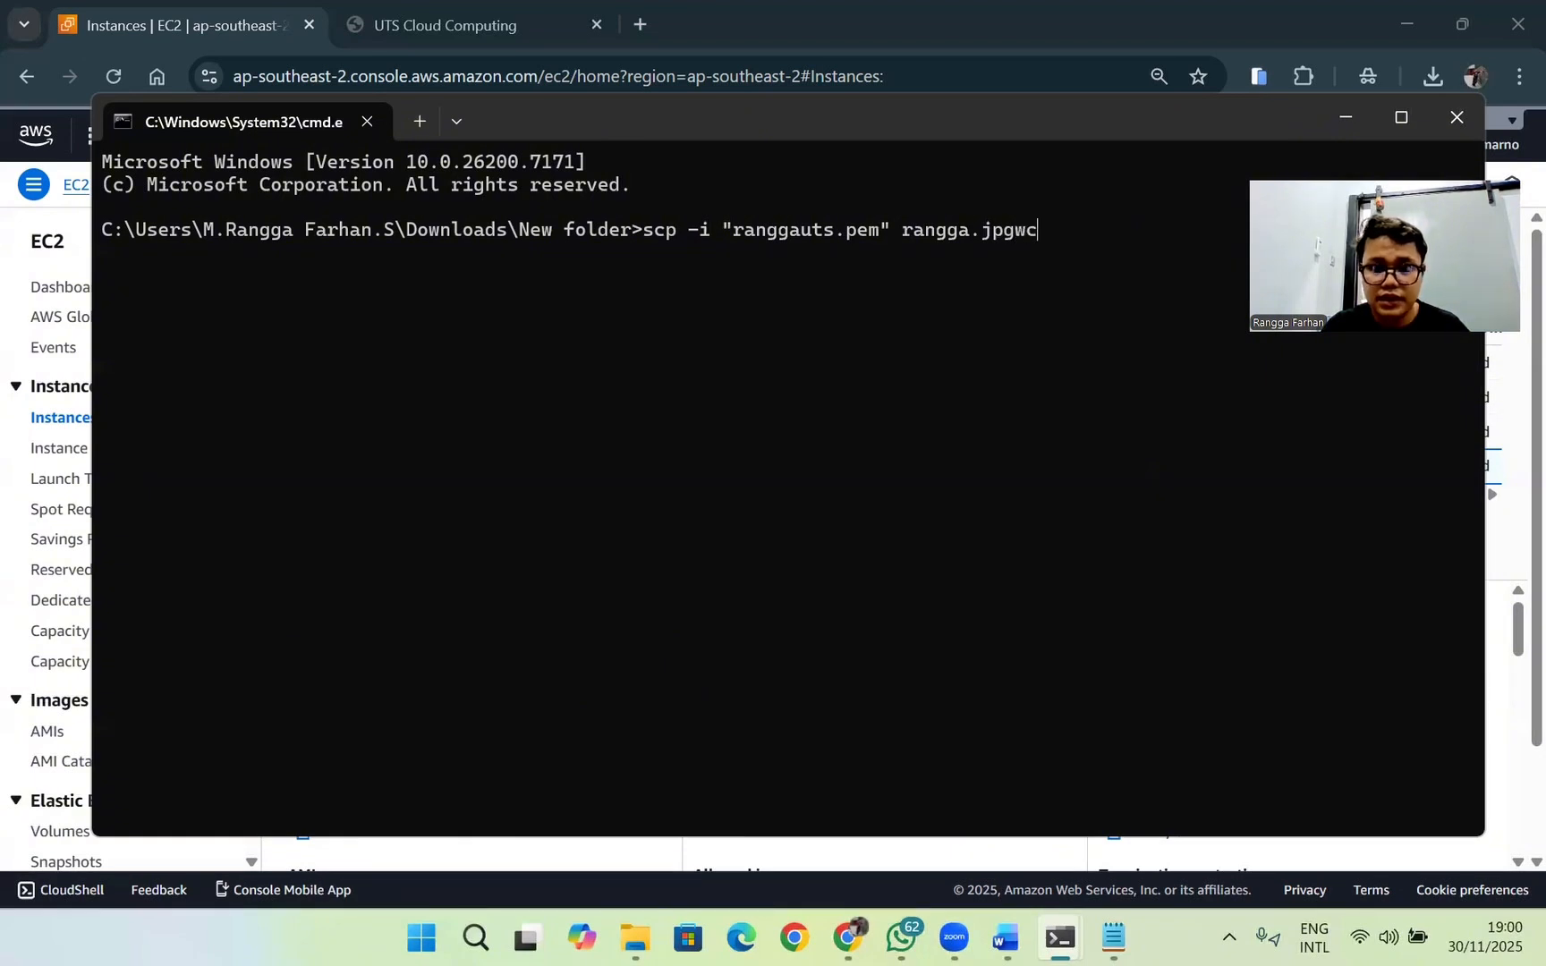
key("BackSpace")
key("BackSpace")
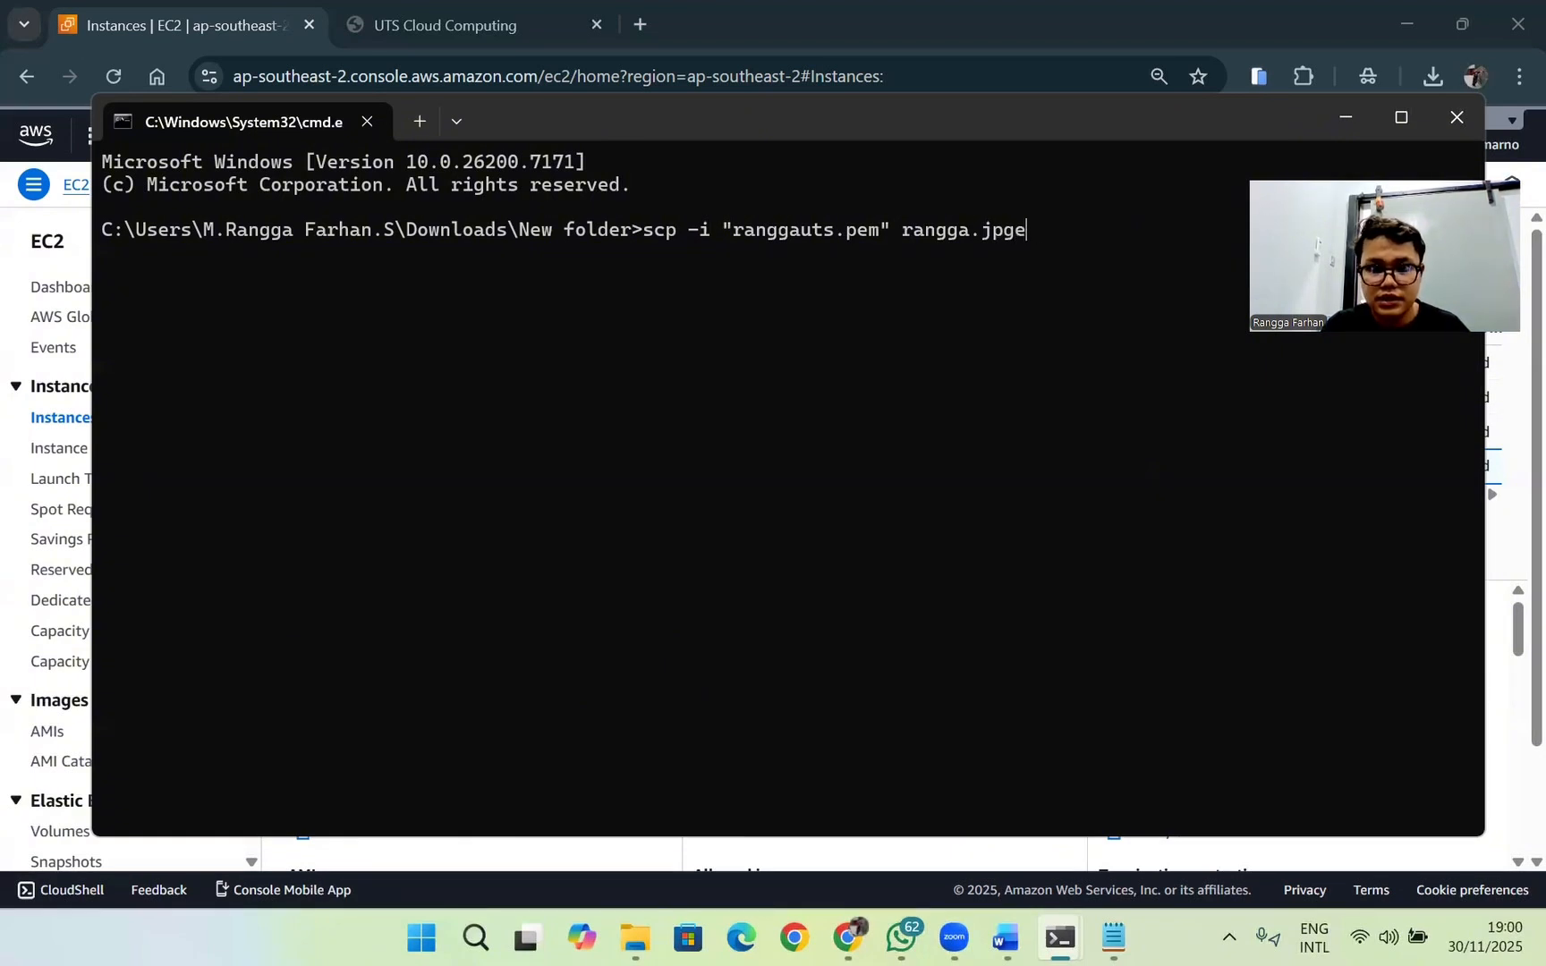
type("ec")
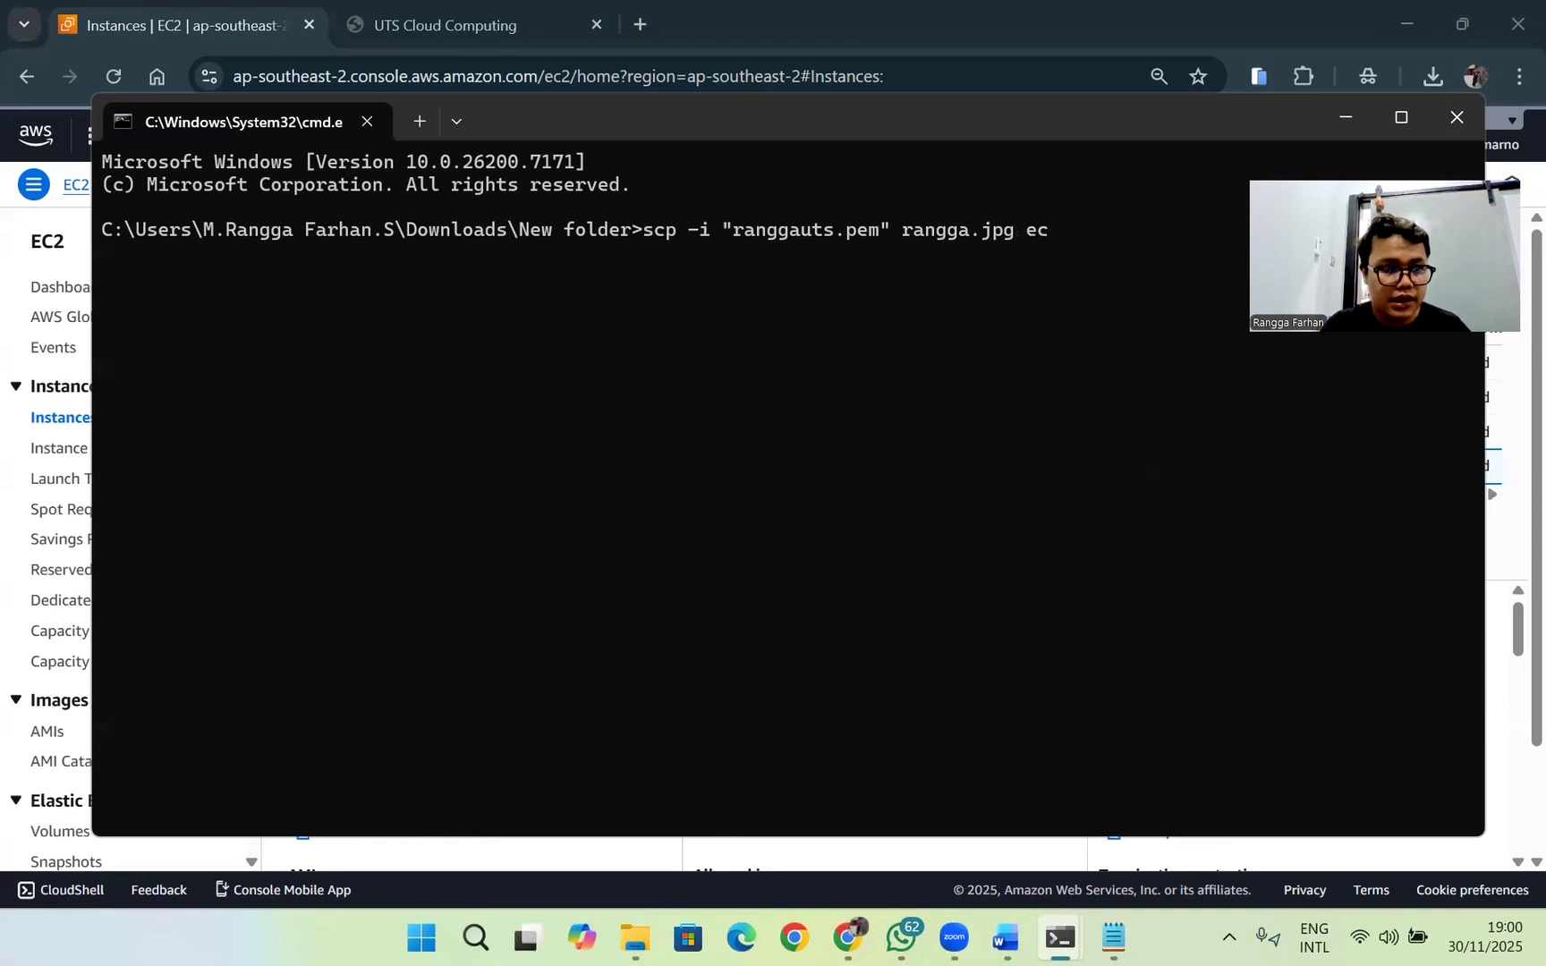
type("2-")
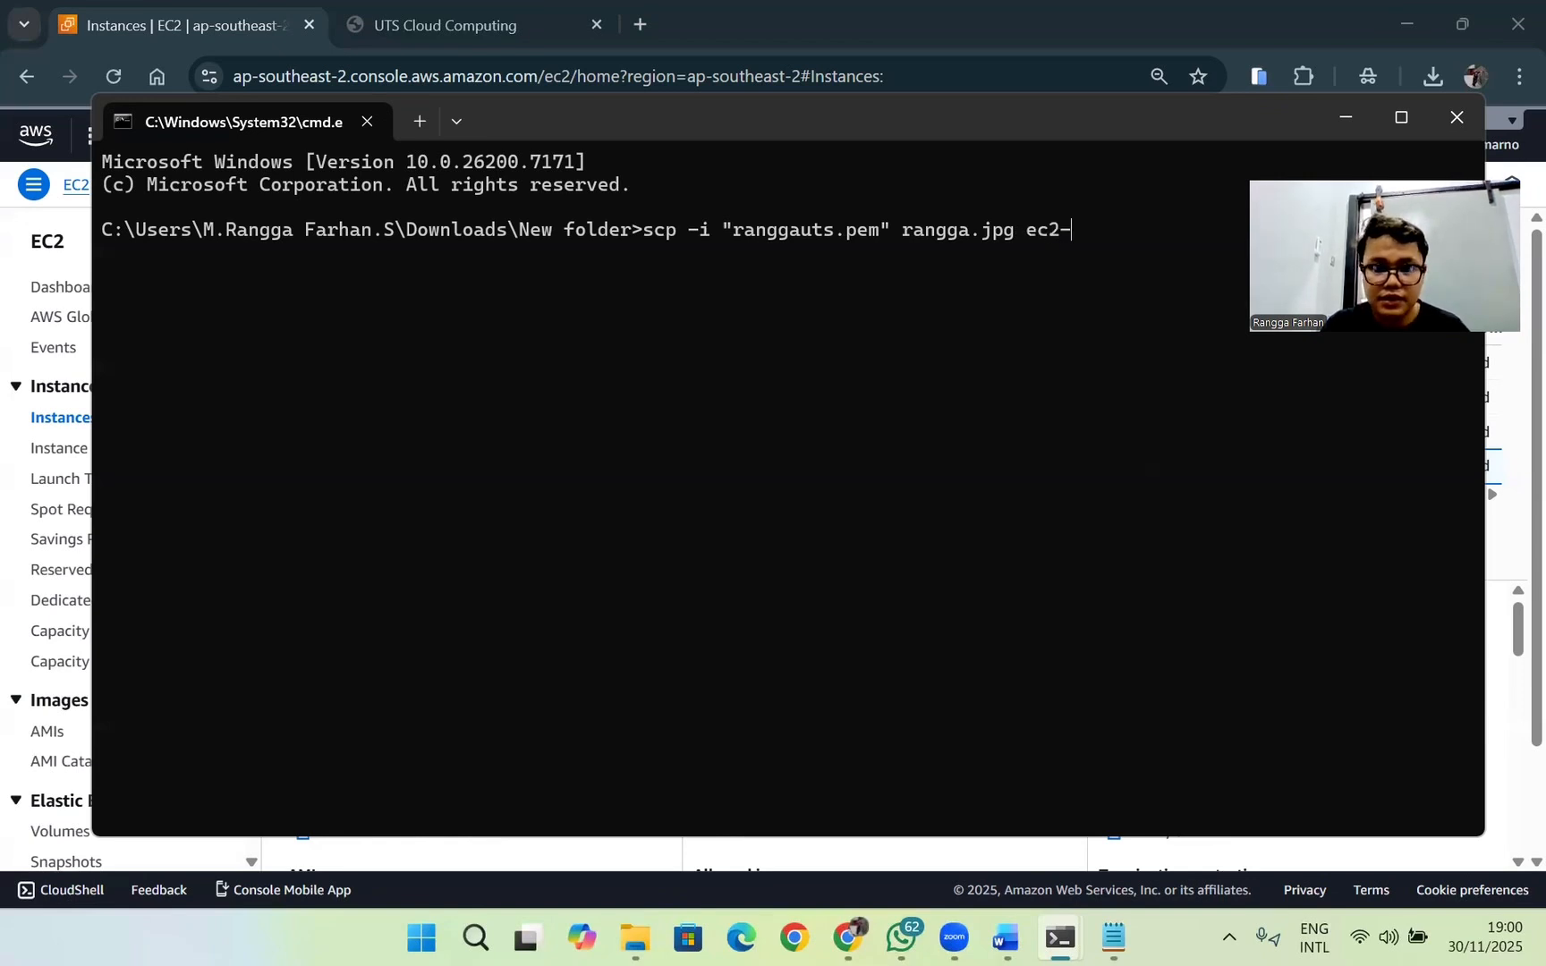
type("user@")
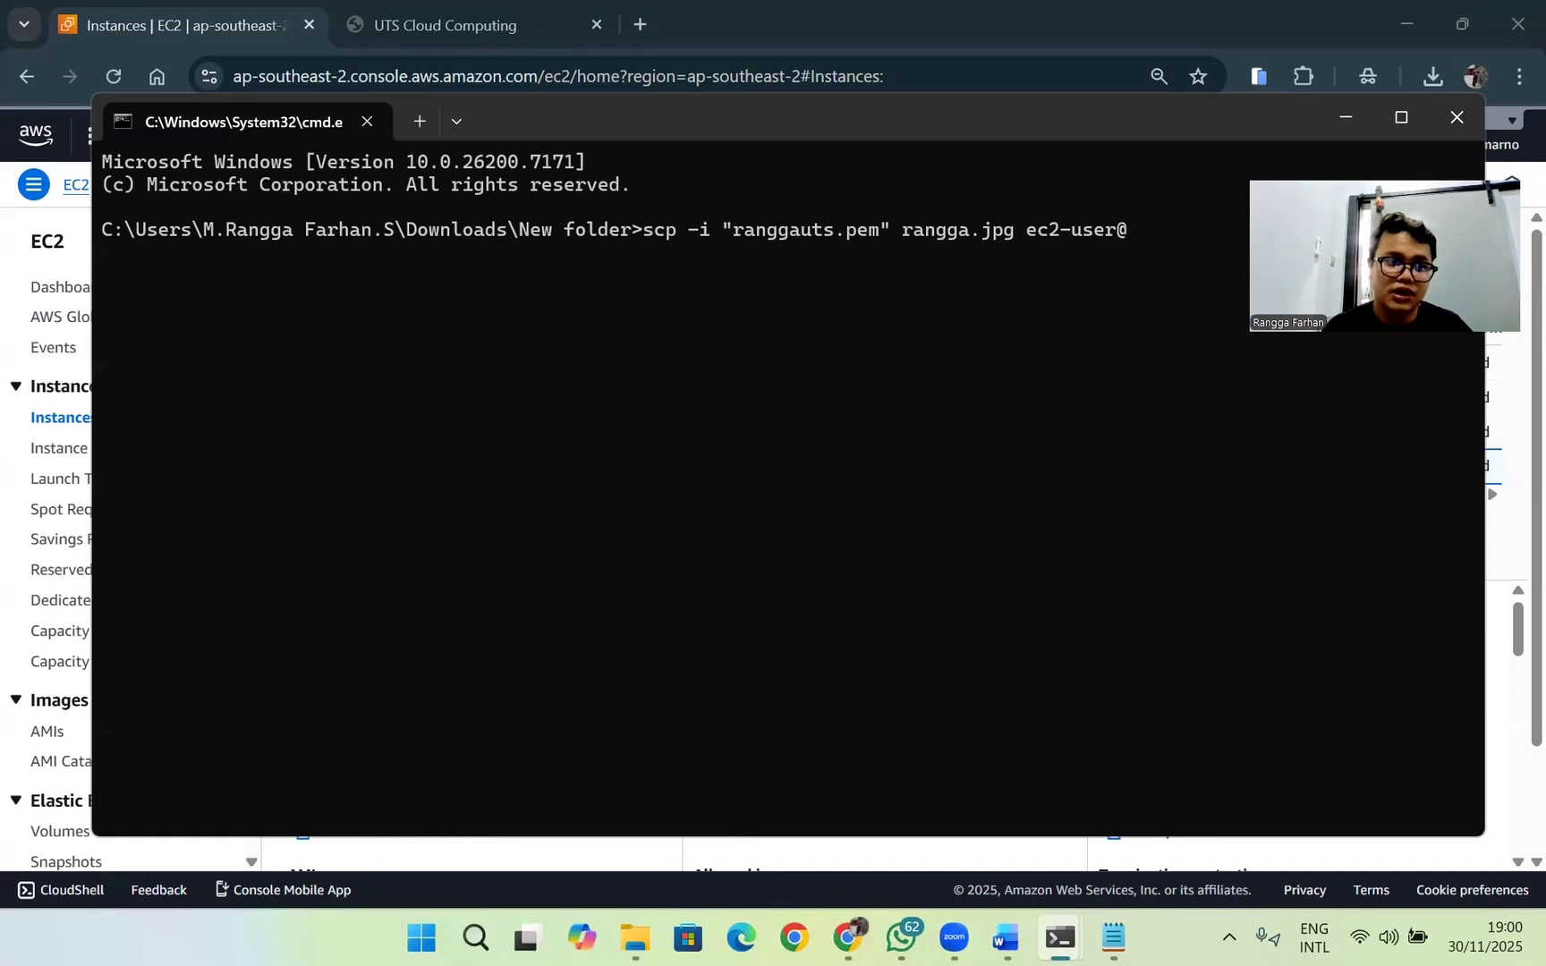
Step: Complete the scp command with the instance's public IPv4 address 13.236.146.240 followed by a colon, and run the upload
left_click(1507, 810)
scroll(1507, 810, "down", 3)
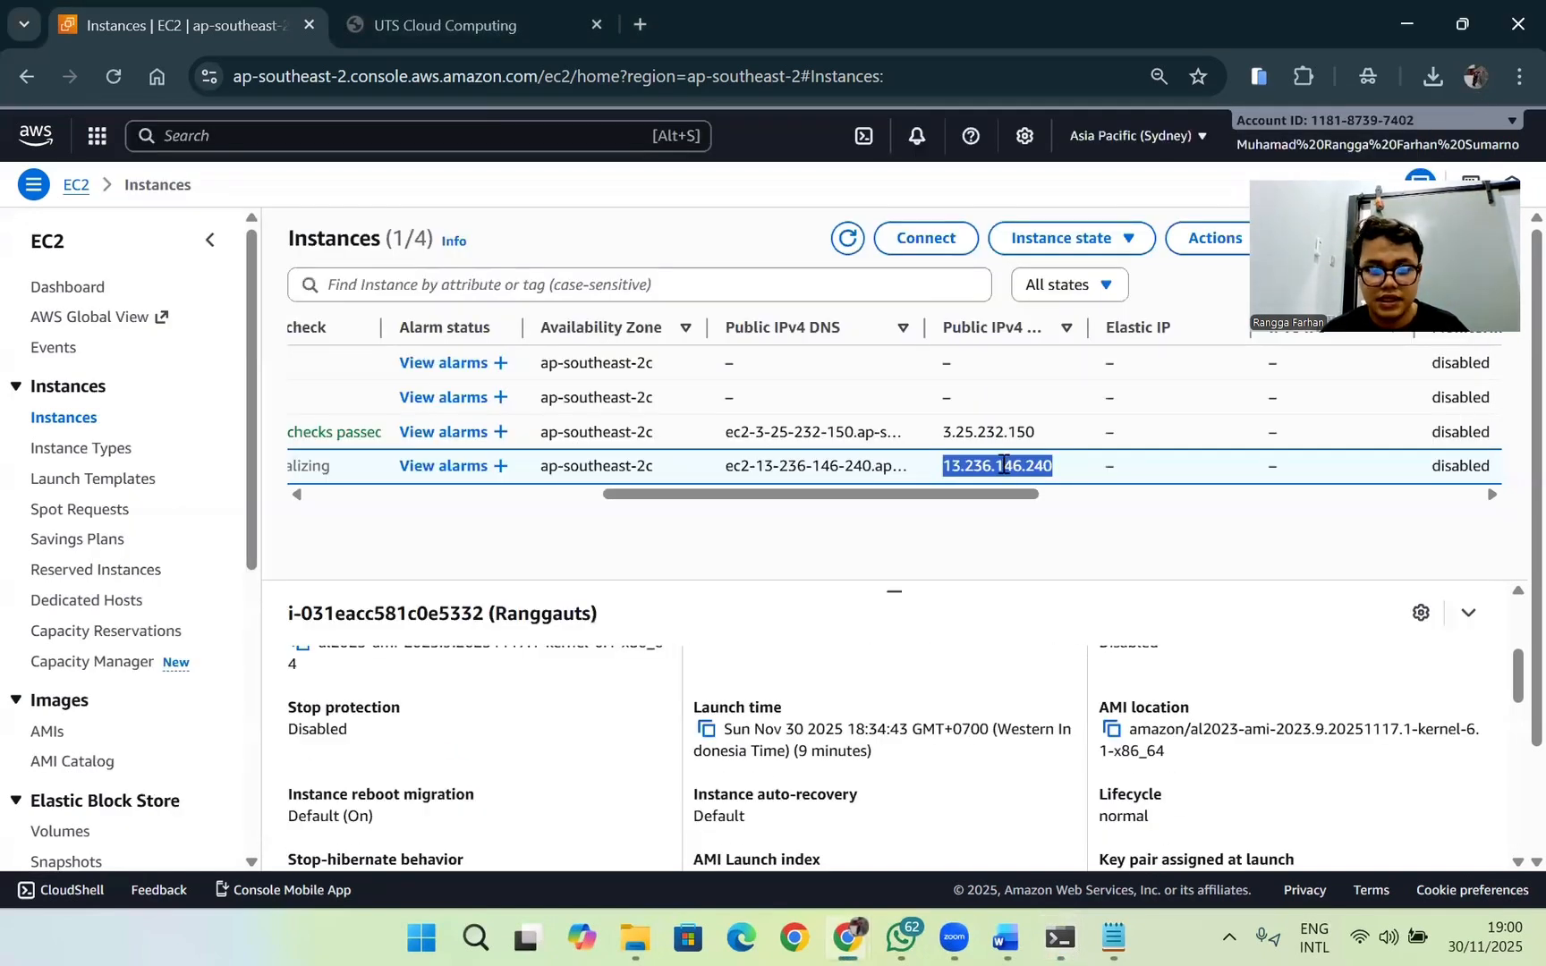
key("alt+Tab")
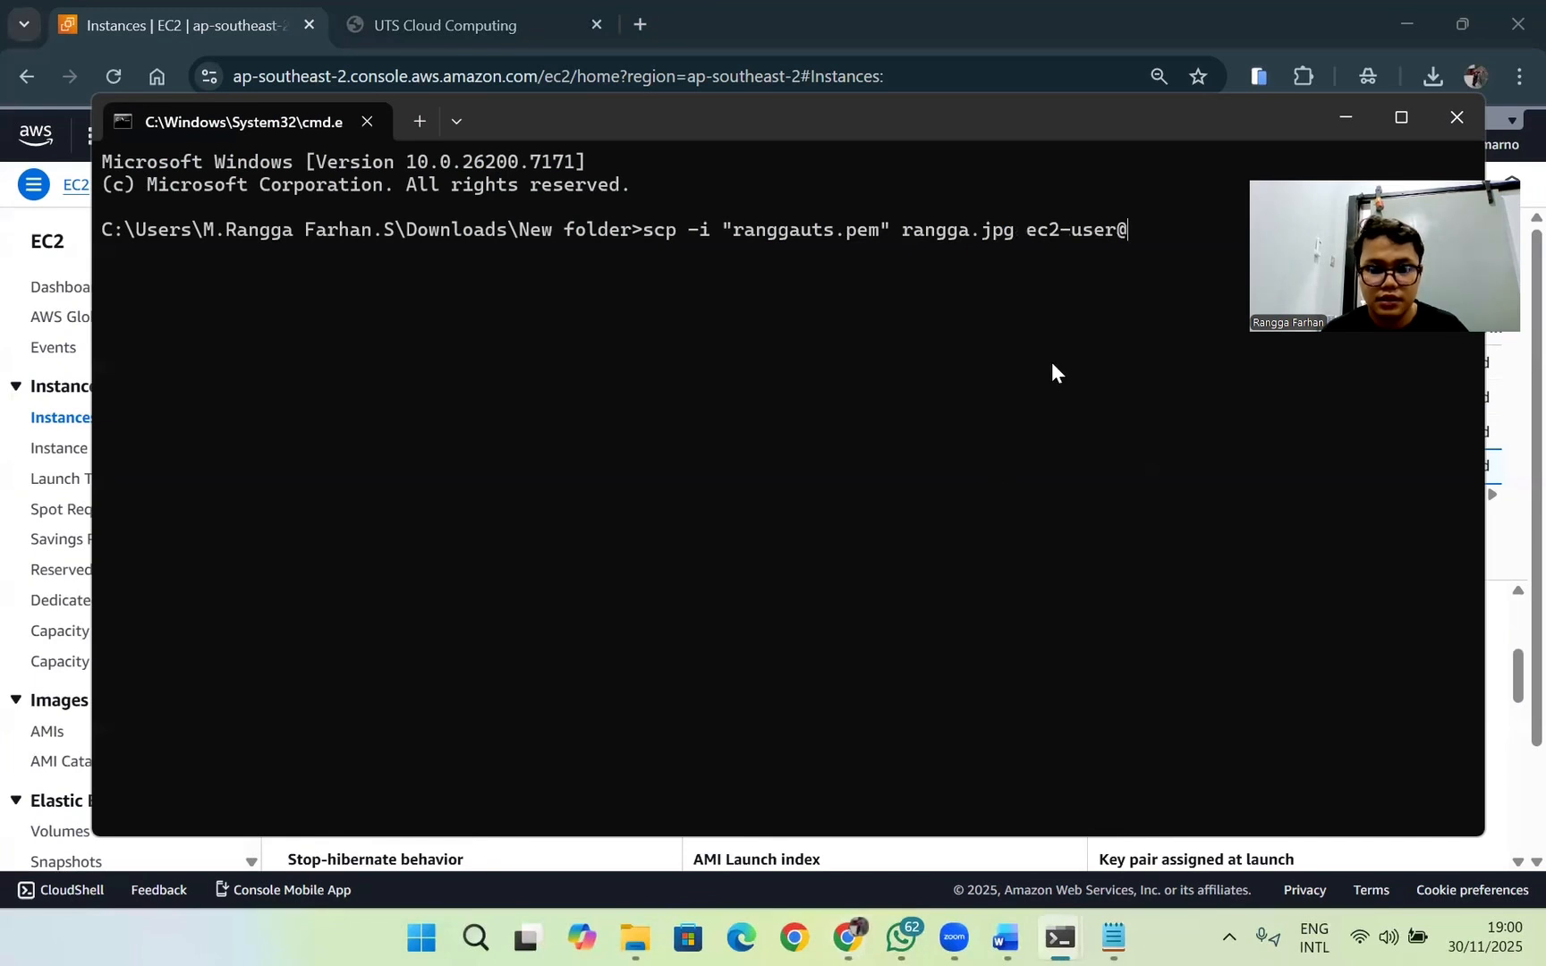
key("ctrl+v")
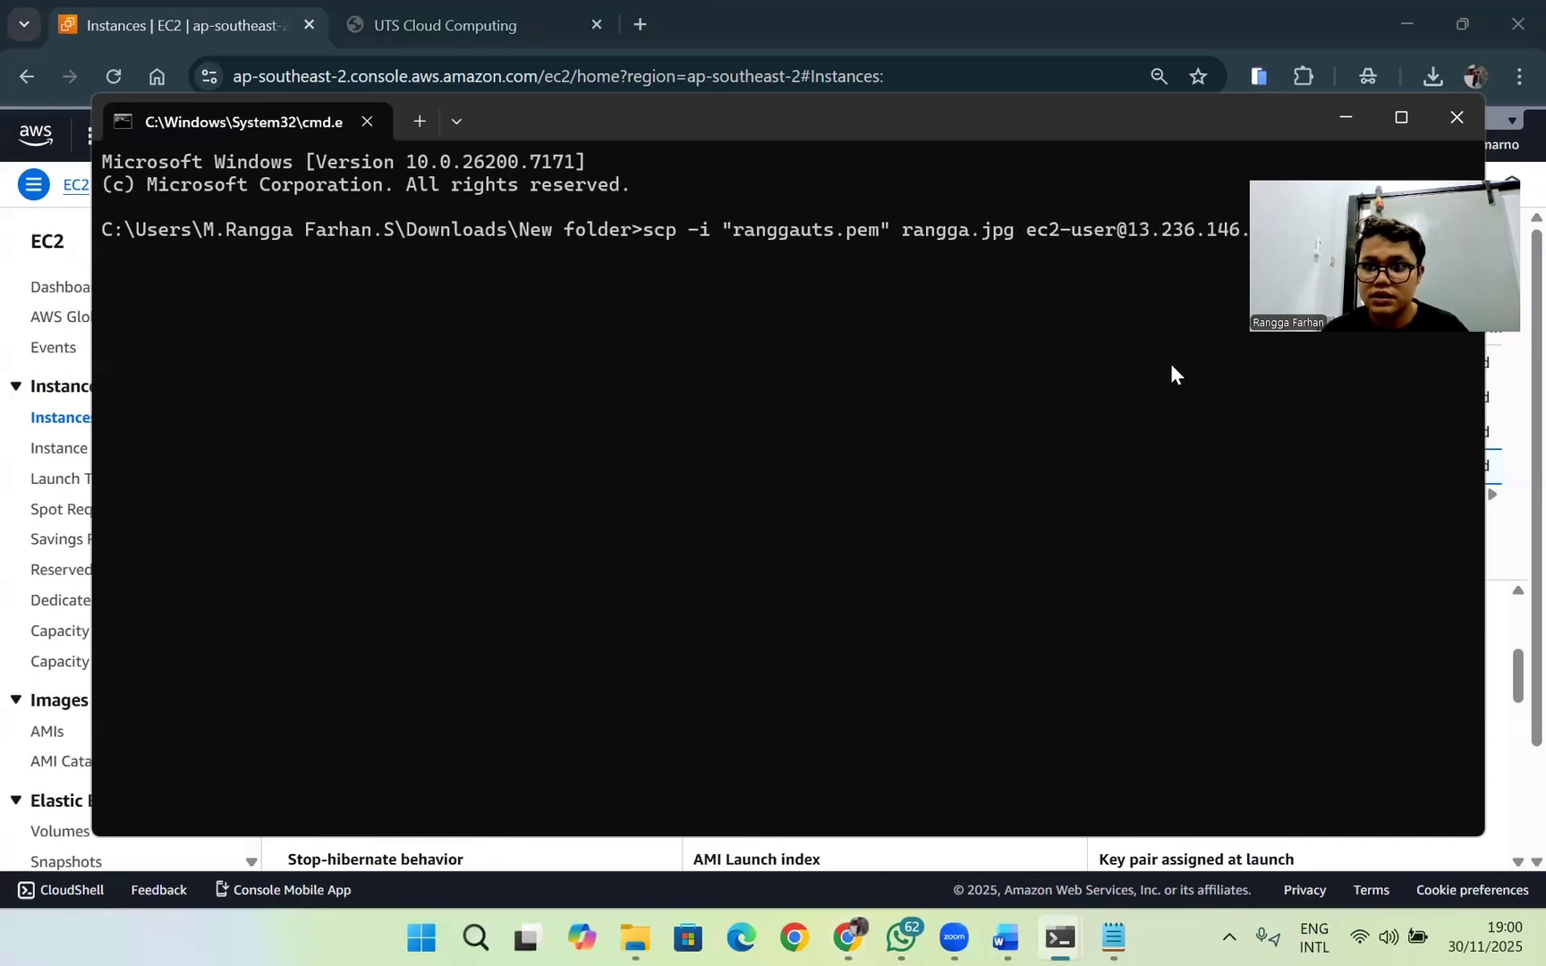
type(":")
key("Return")
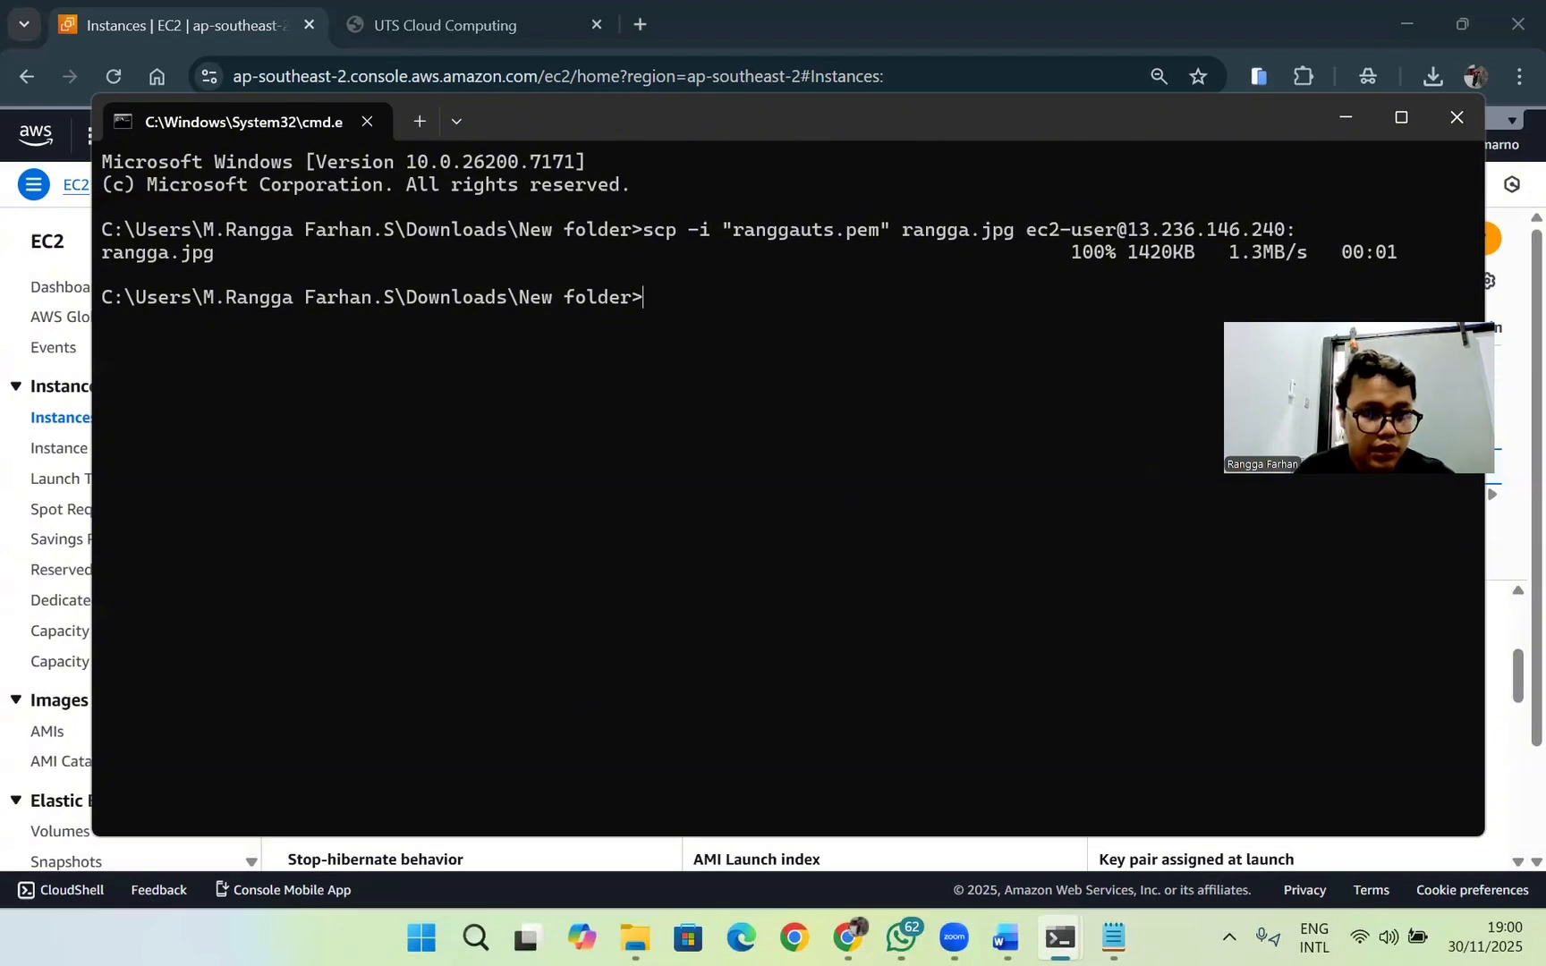
key("Up")
key("Left")
key("Left")
key("Left")
key("Left")
key("Left")
key("Left")
key("Left")
key("Left")
key("Left")
key("Left")
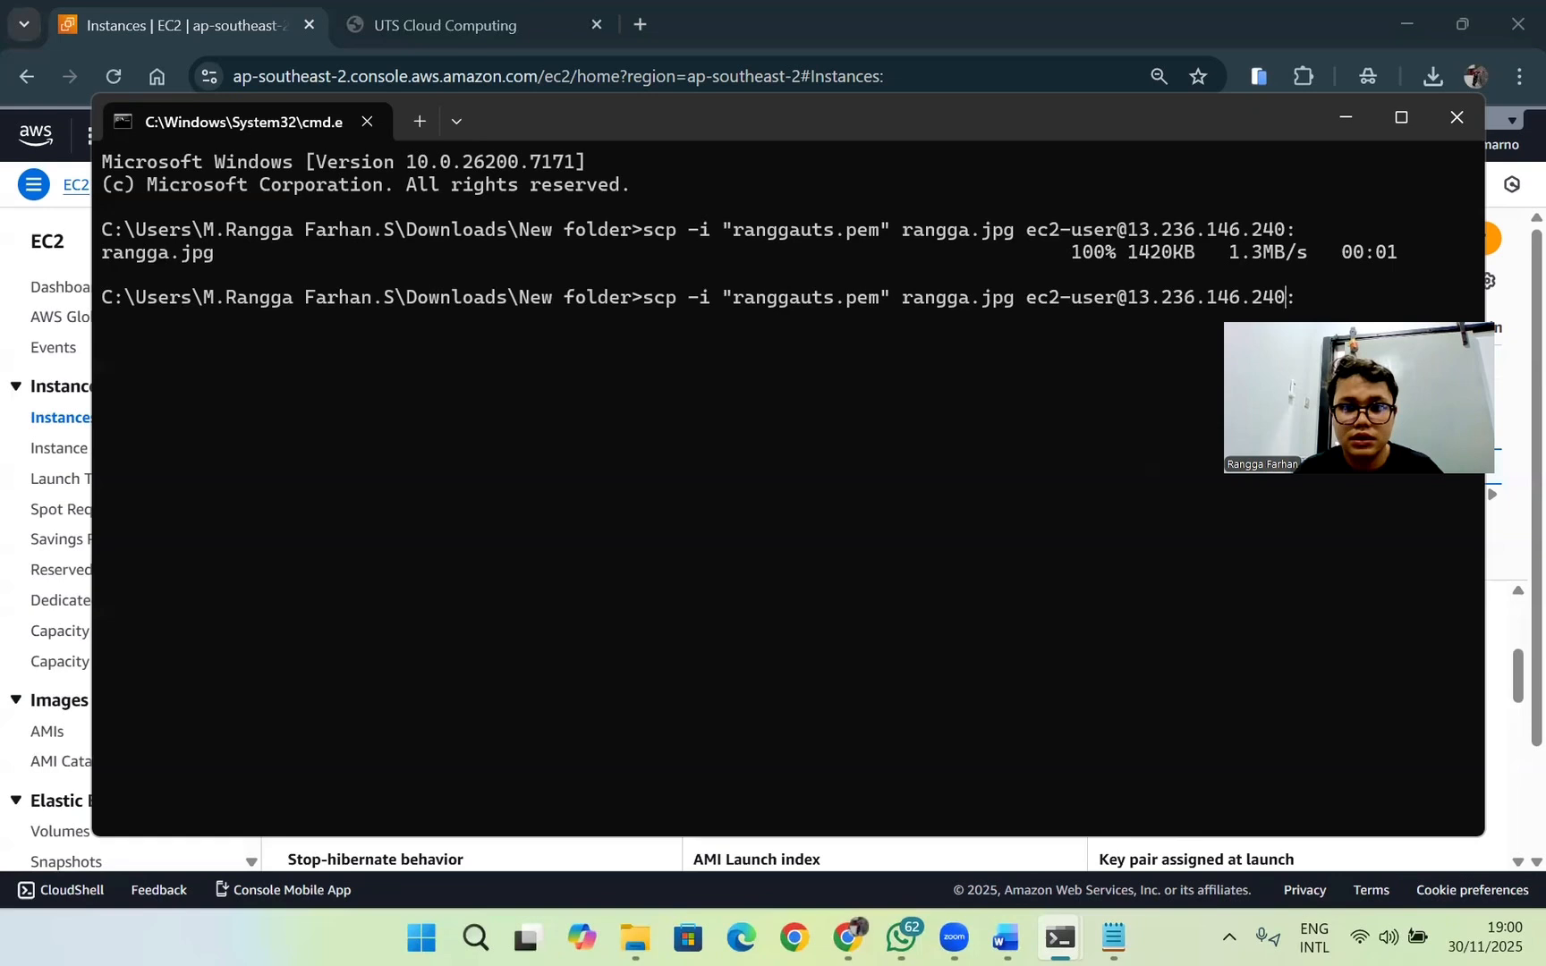
key("Left")
key("Left")
key("Left")
key("Left")
key("Left")
key("Left")
key("Left")
key("Left")
key("Left")
key("Left")
key("Left")
key("Left")
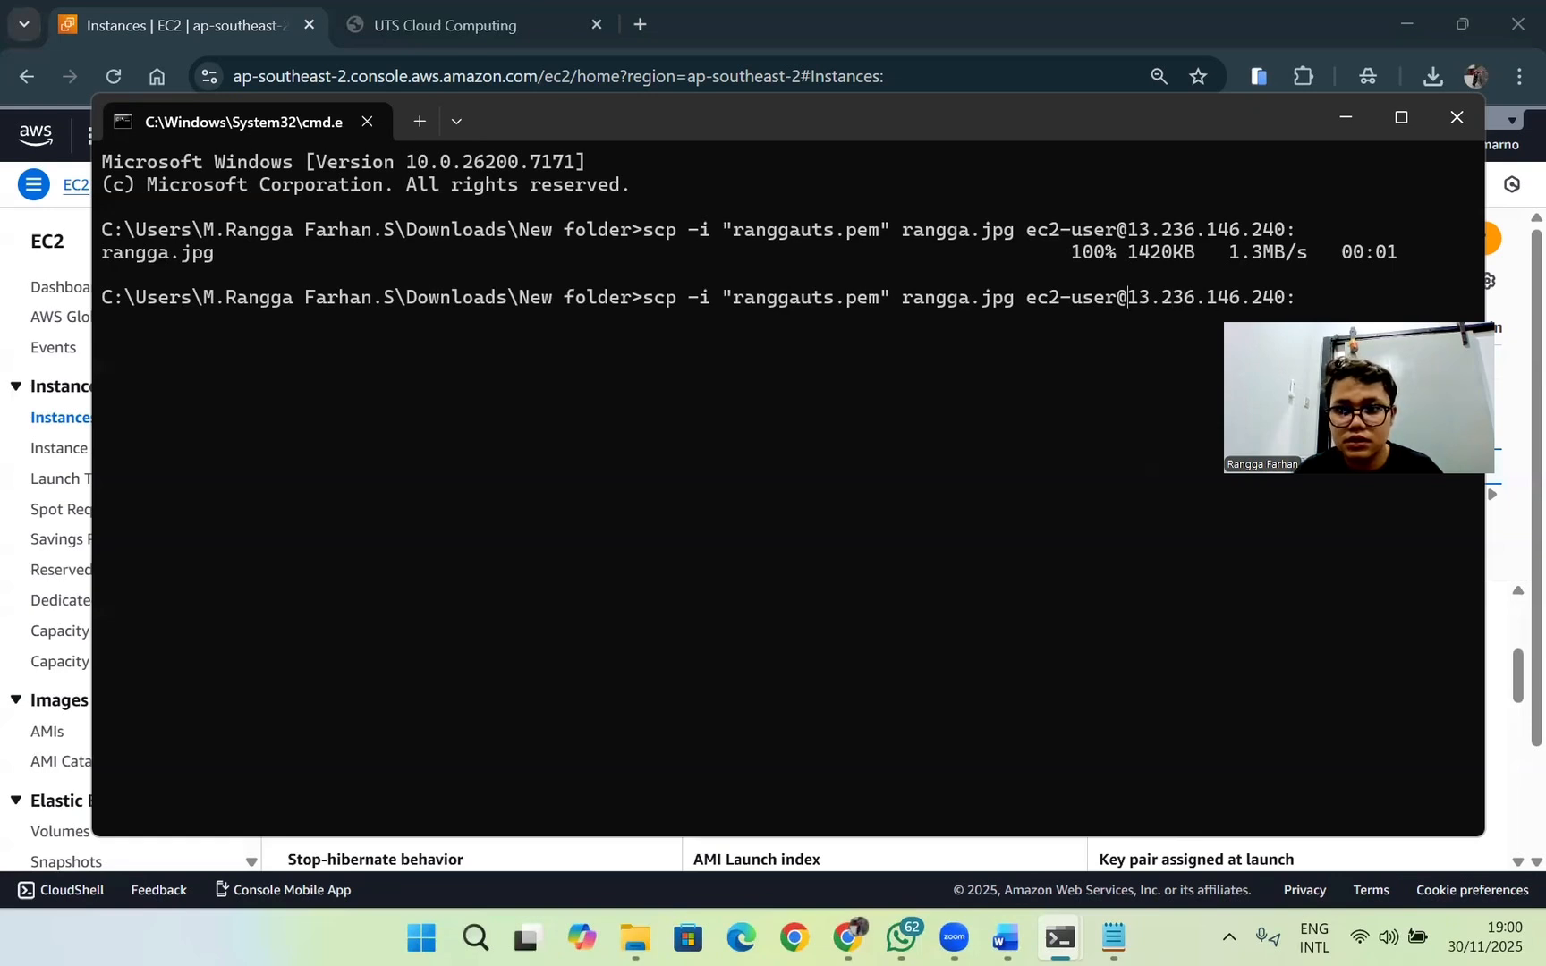
key("Left")
key("Left")
key("BackSpace")
key("BackSpace")
key("BackSpace")
key("BackSpace")
key("BackSpace")
key("BackSpace")
key("BackSpace")
key("BackSpace")
key("BackSpace")
key("BackSpace")
key("BackSpace")
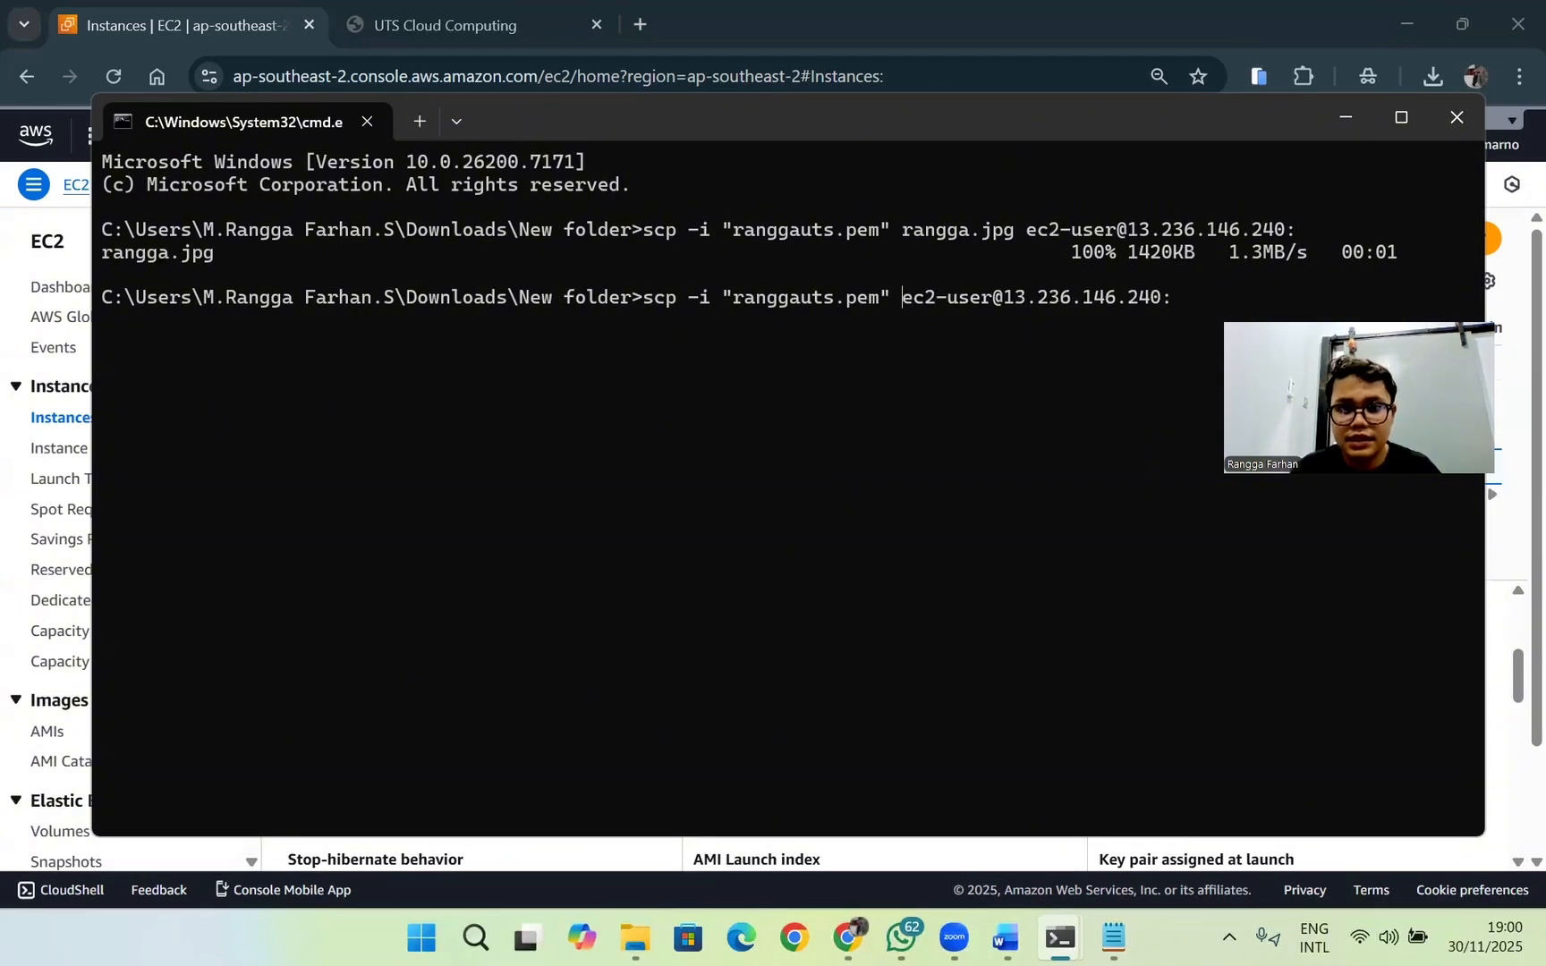
key("Return")
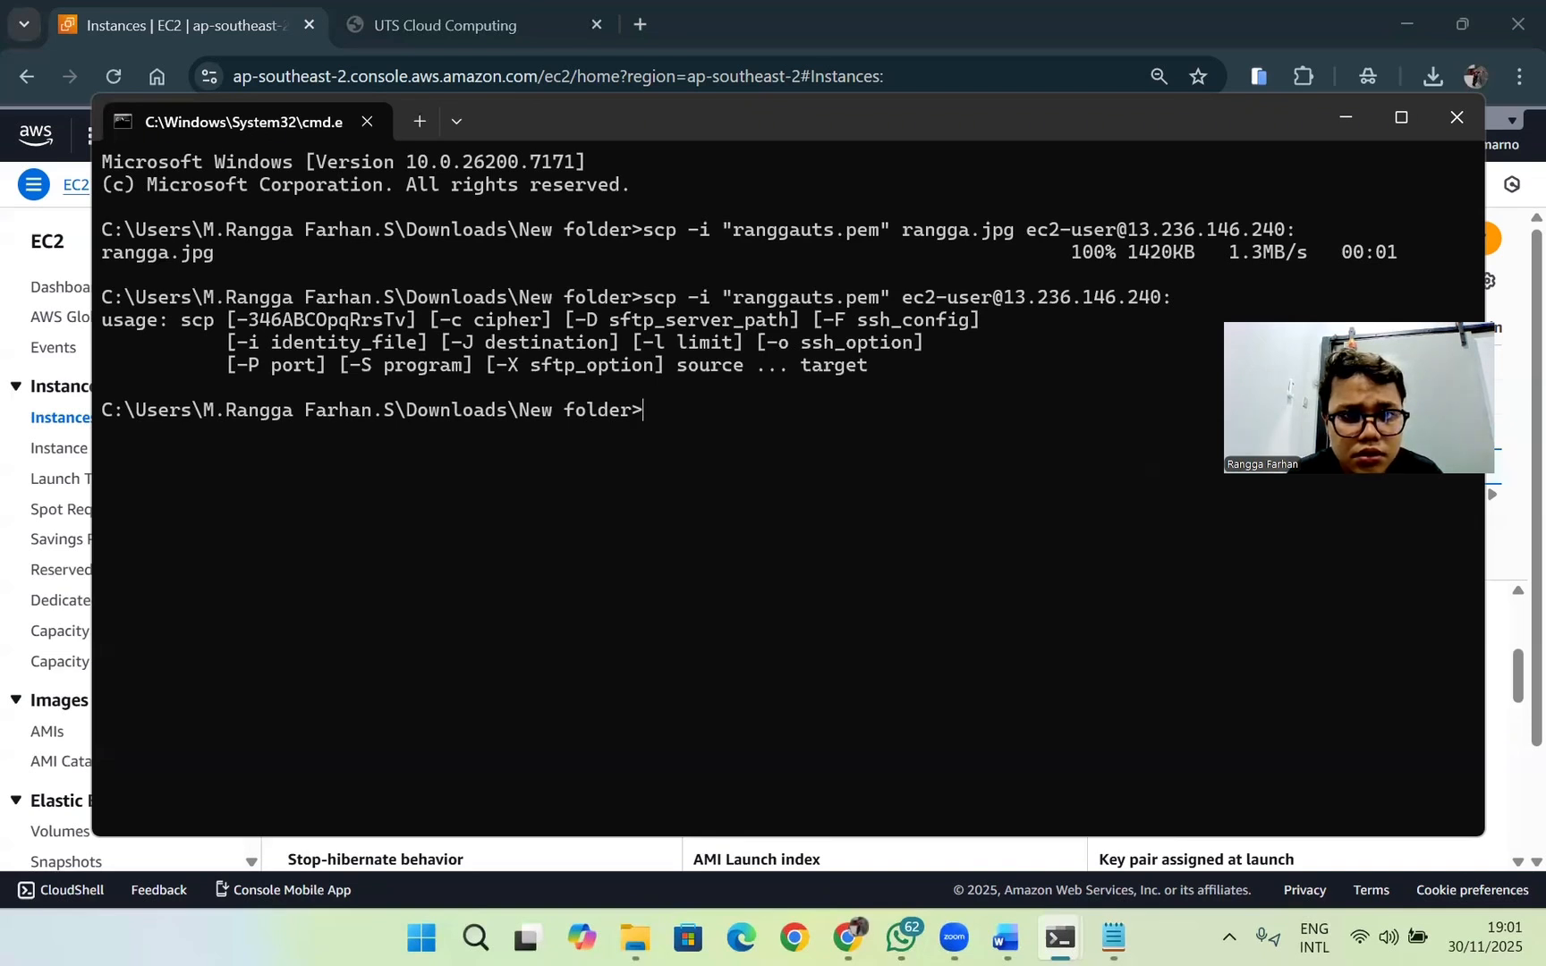
Step: Begin the remote login command as ssh -i "ranggauts.pem", giving the key file
type("scp")
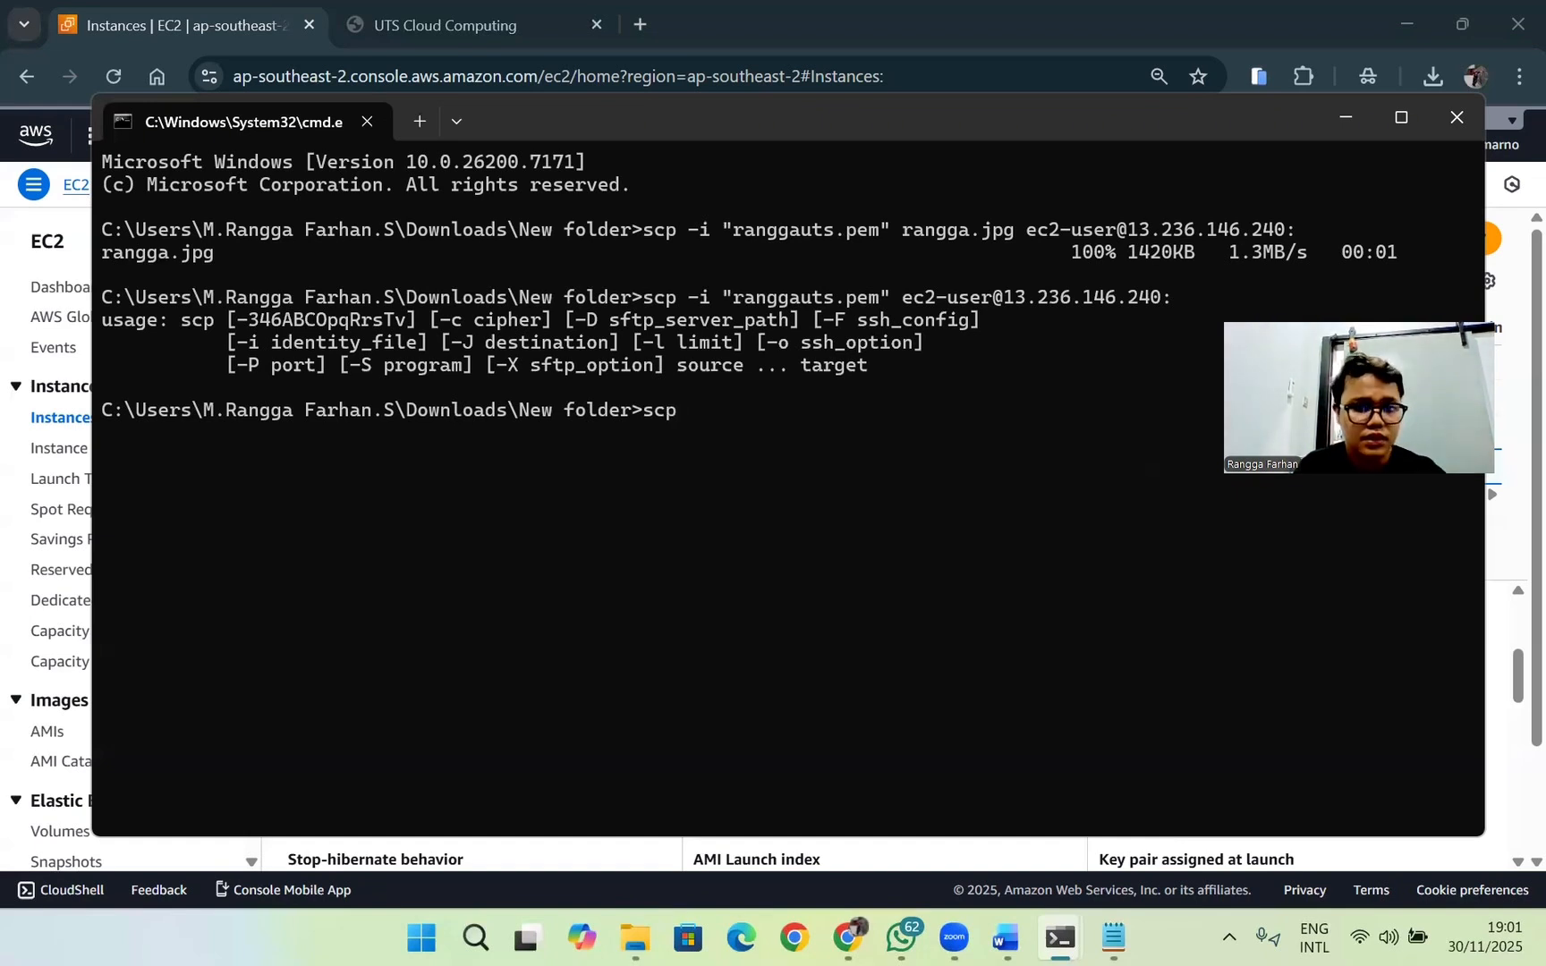
key("BackSpace")
key("BackSpace")
type("sh -")
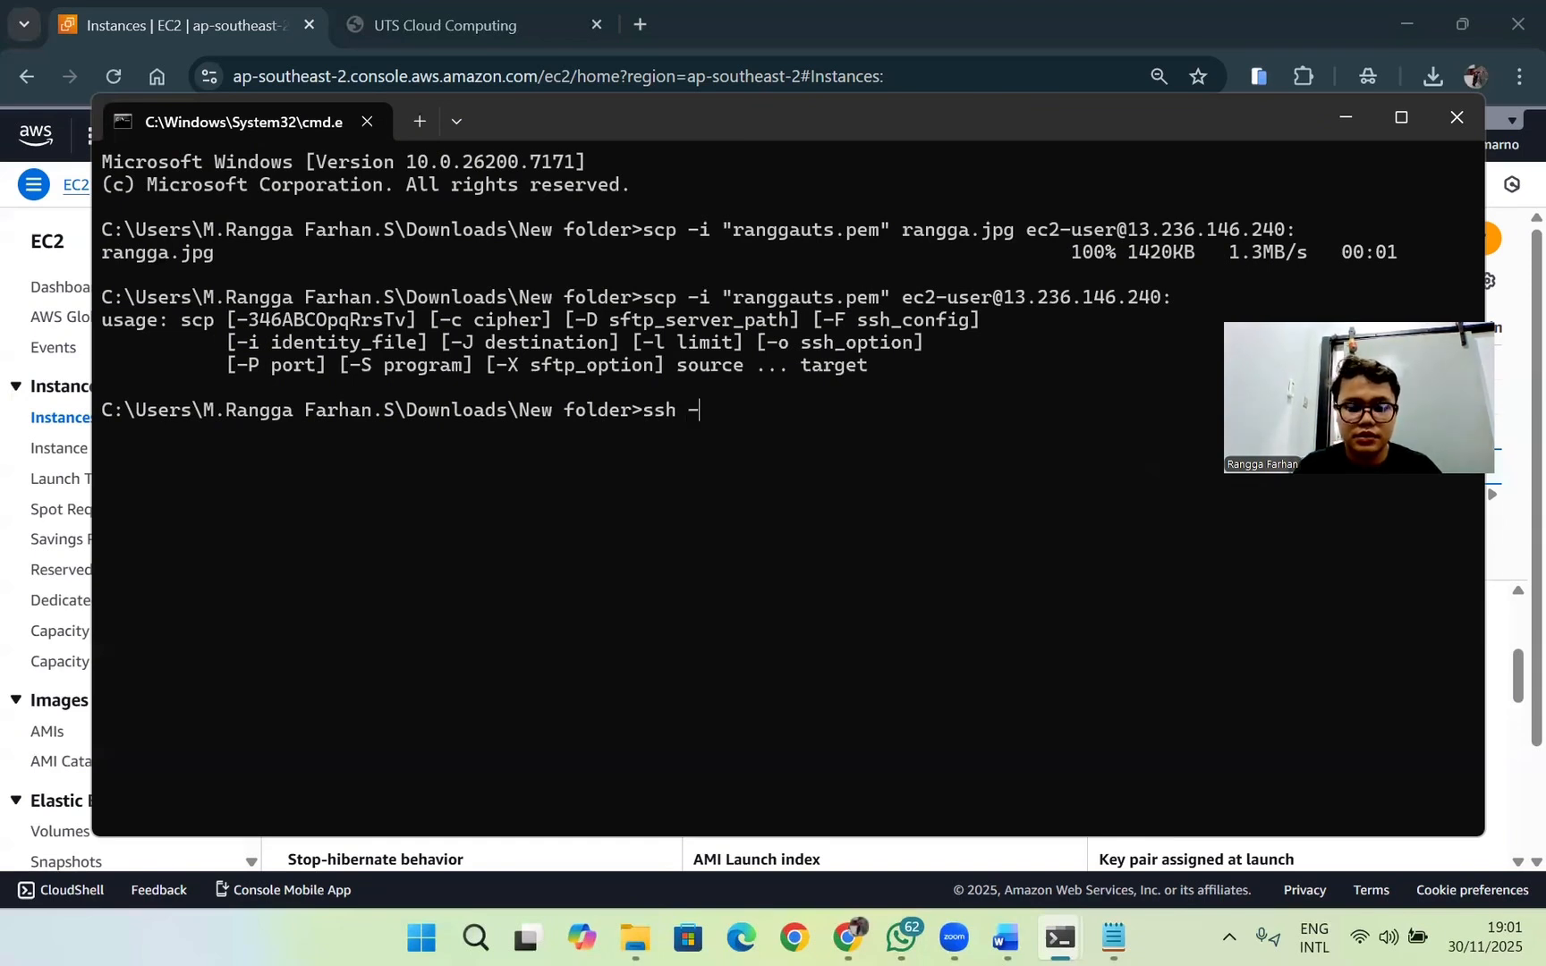
type("i \"\"")
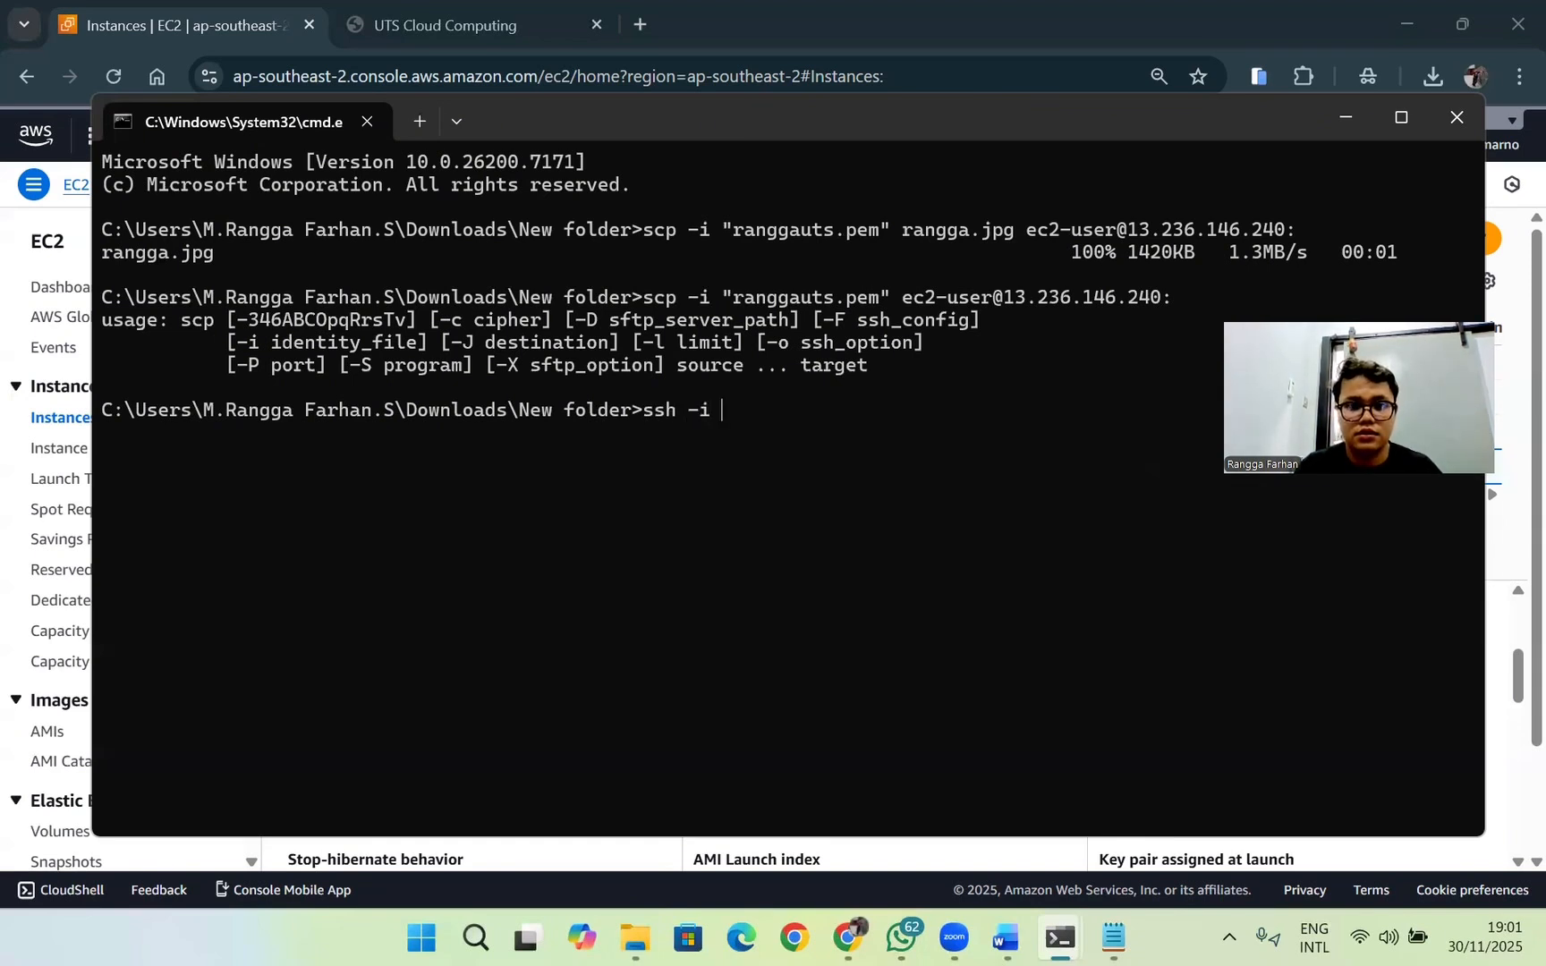
key("Left")
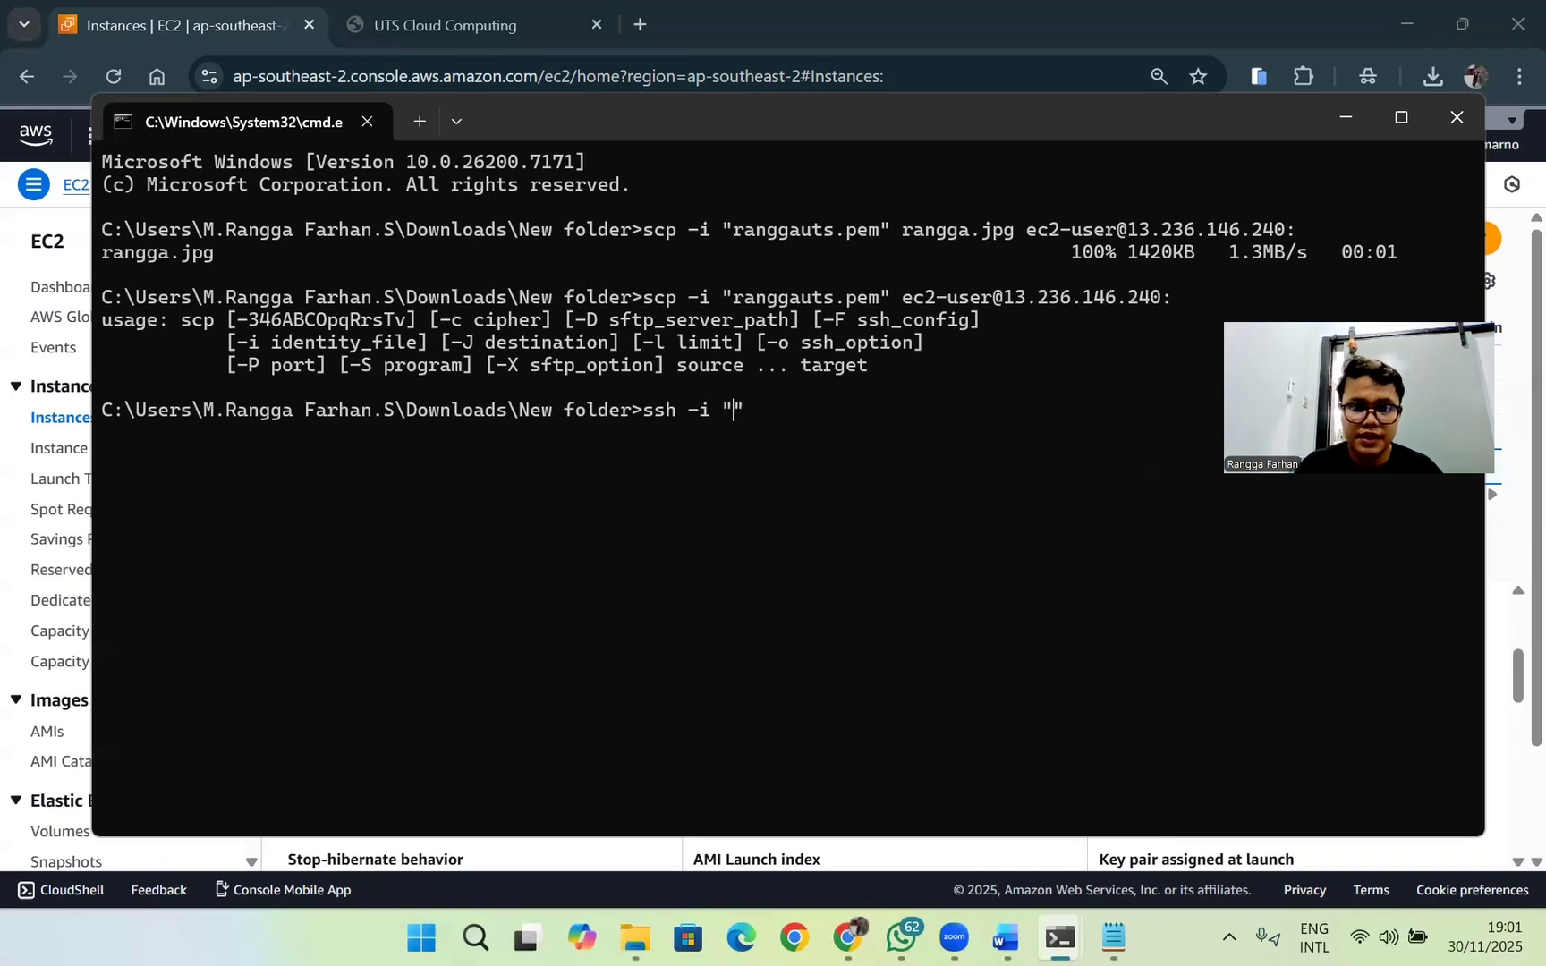
type("rangga")
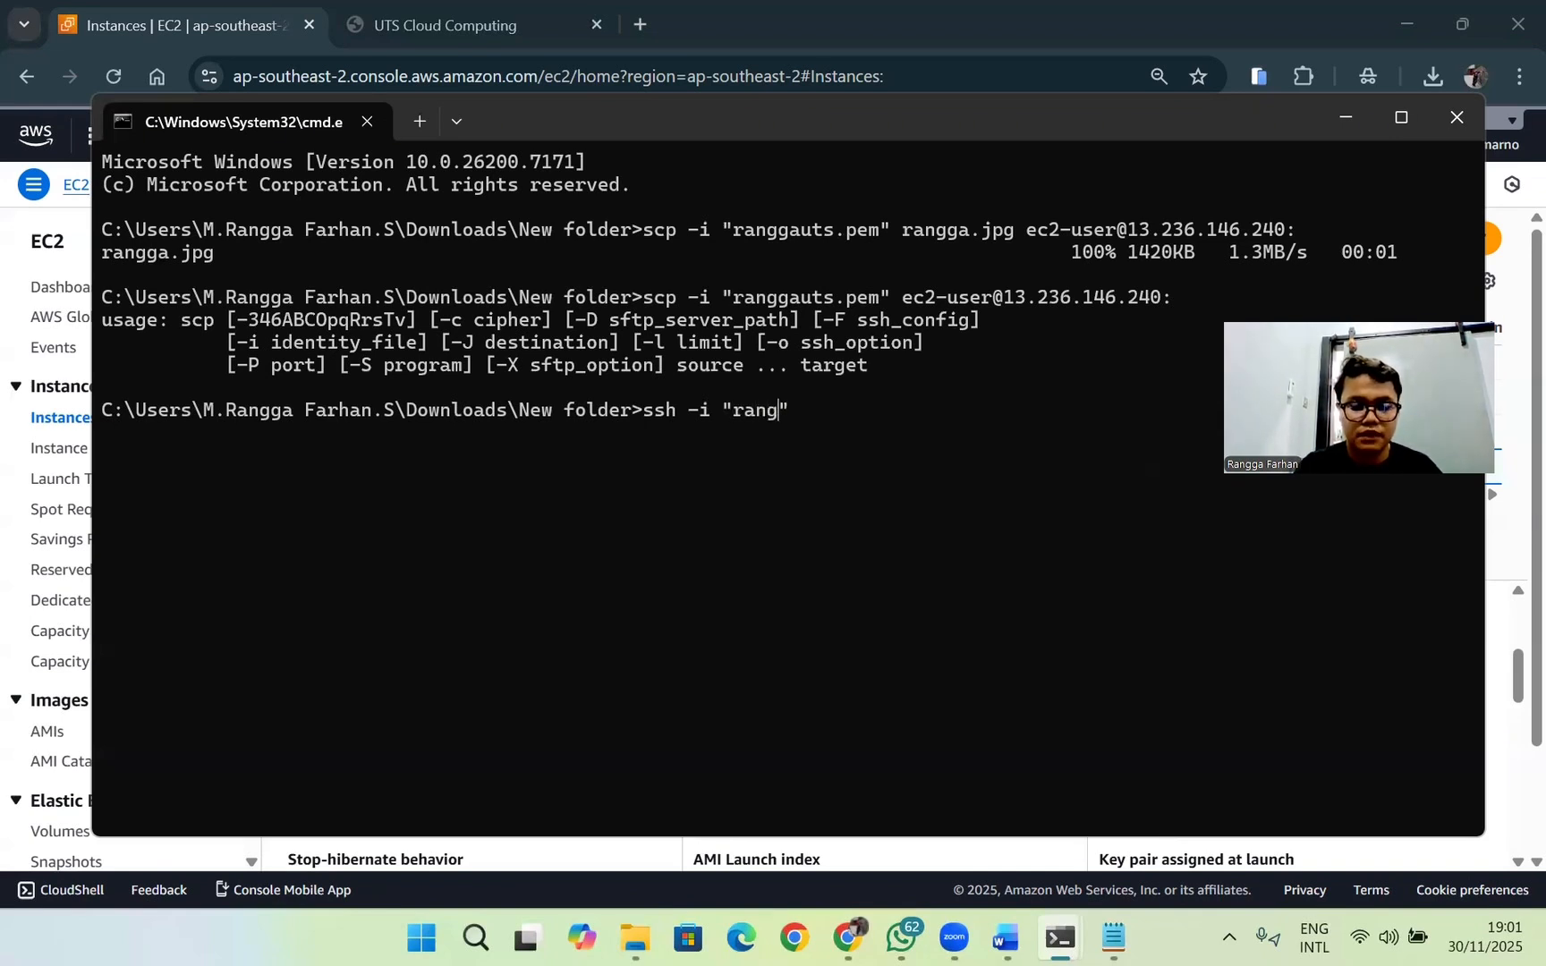
type("uts")
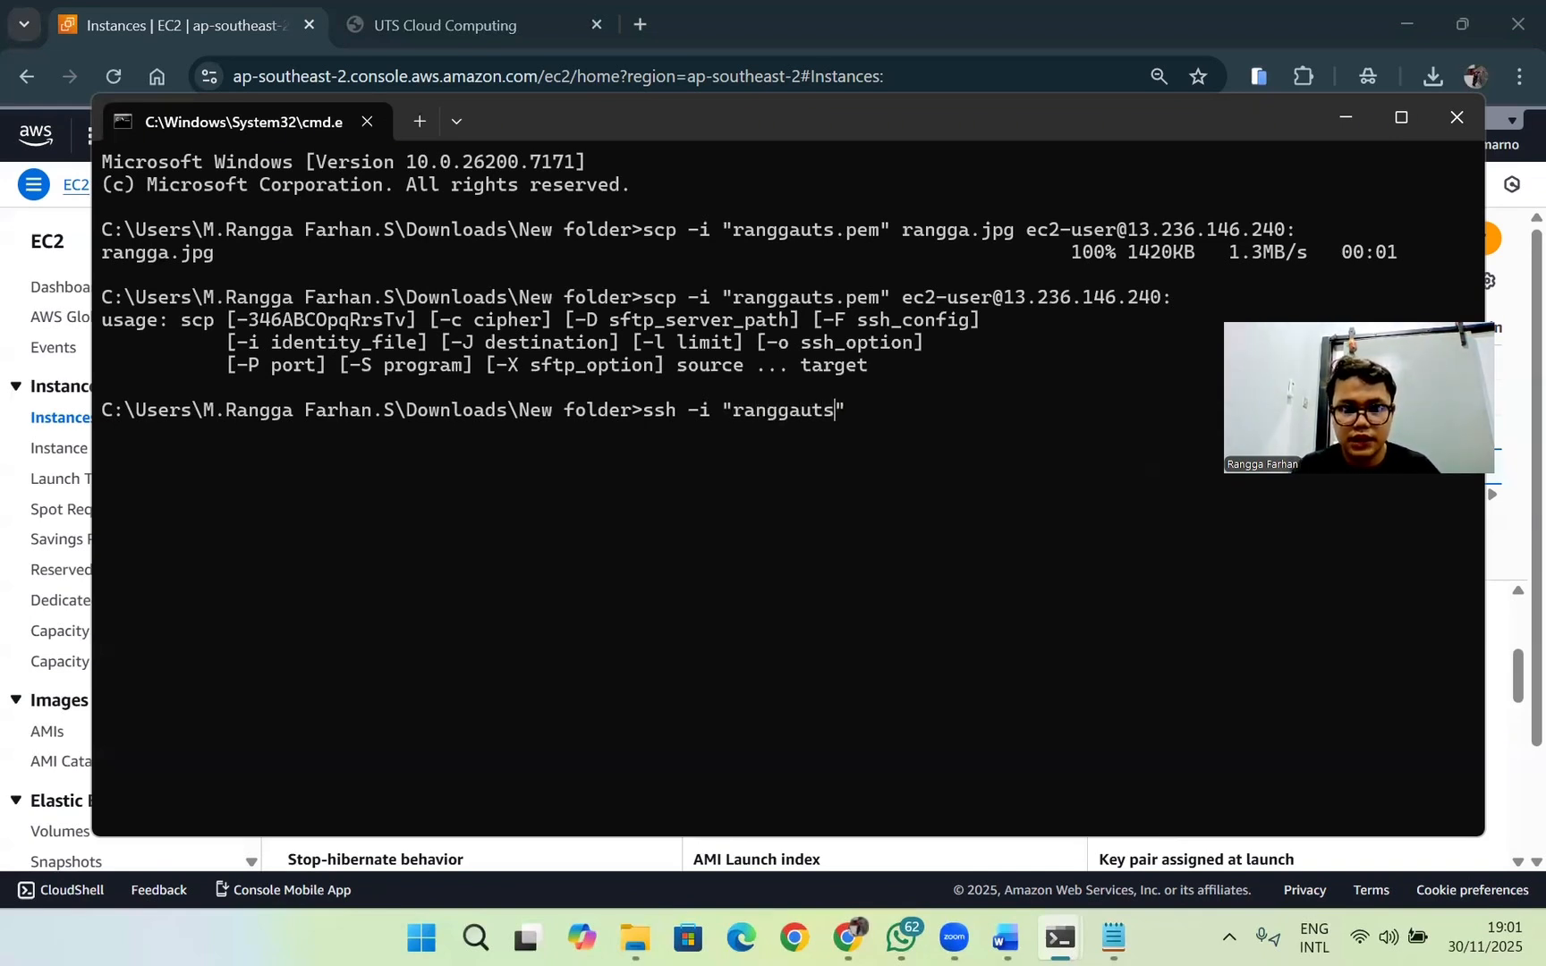
type(".pe")
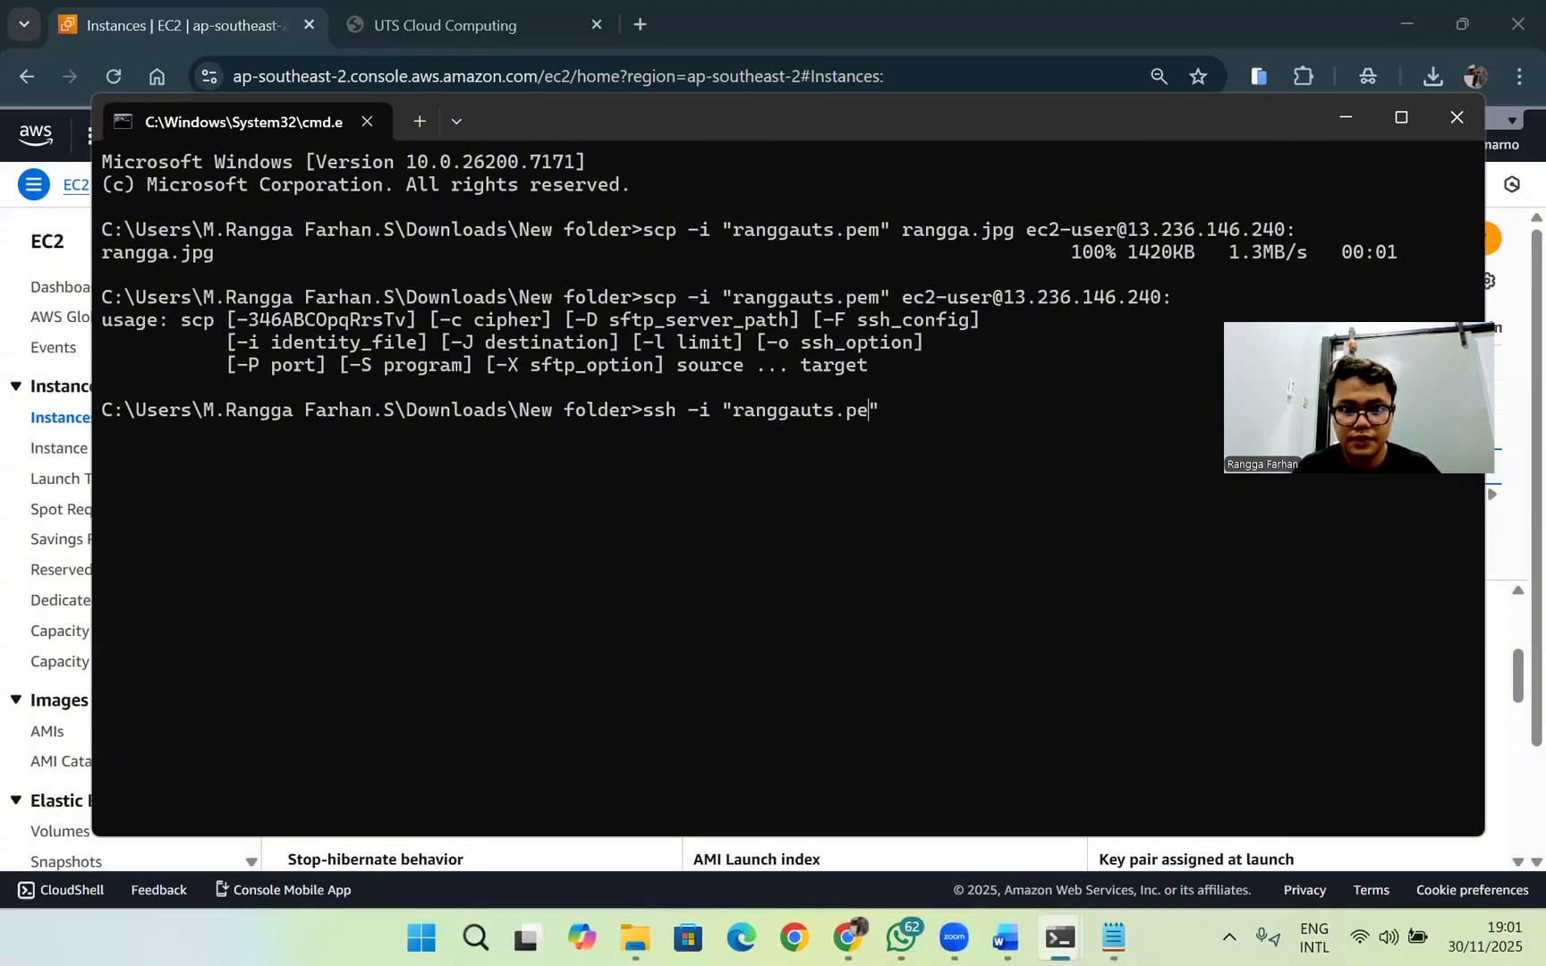
type("m")
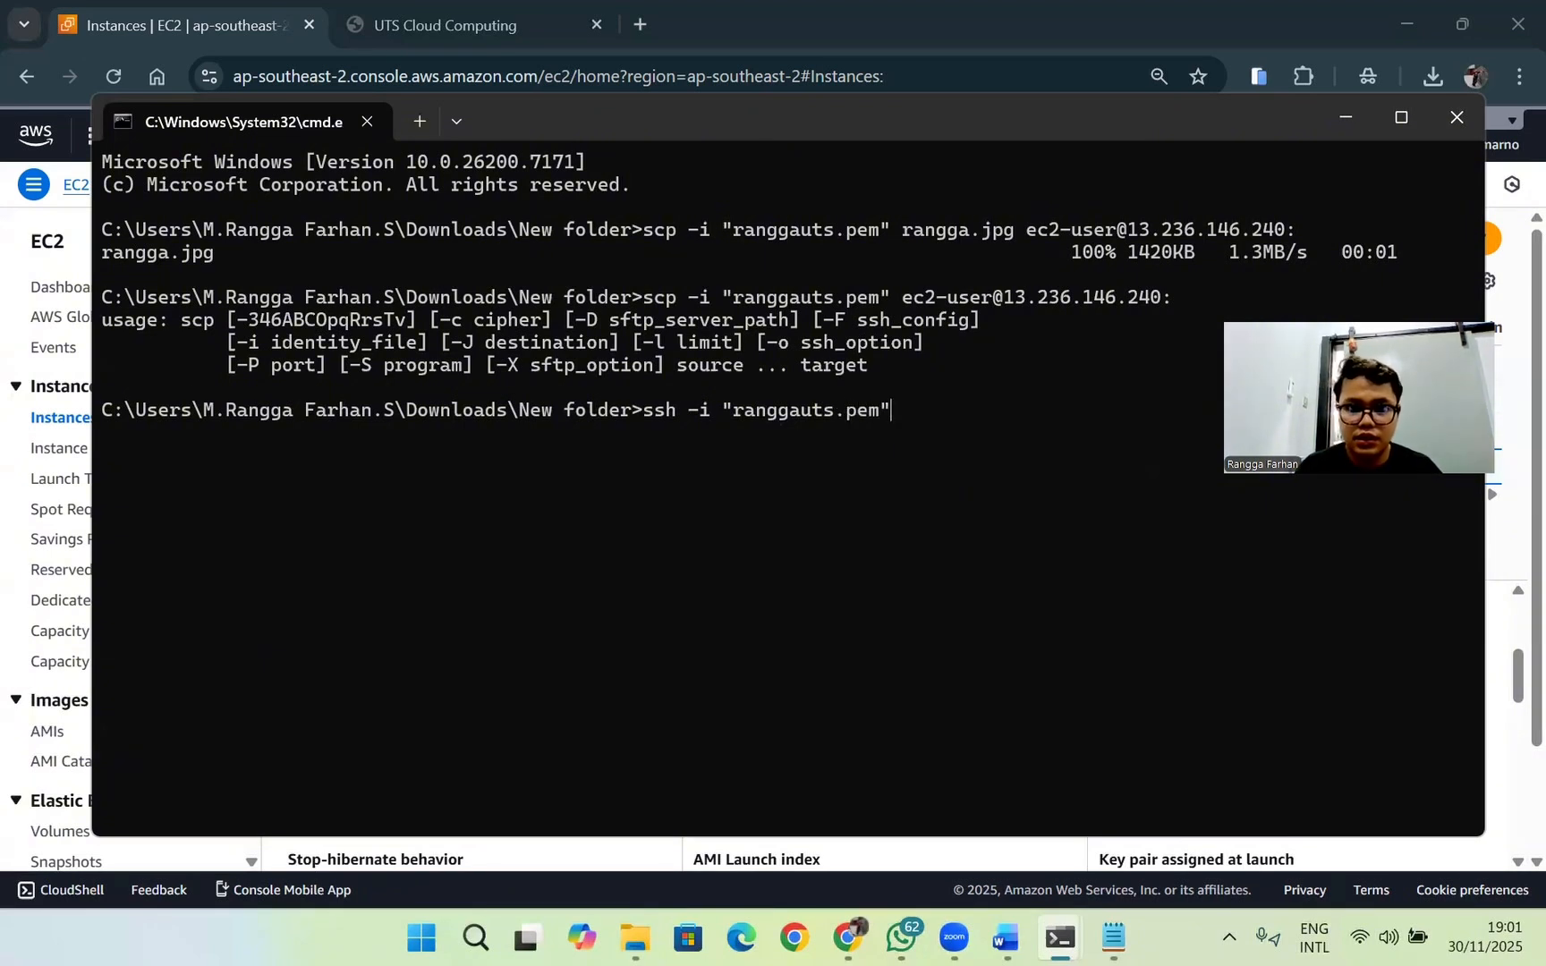
type(" ec2")
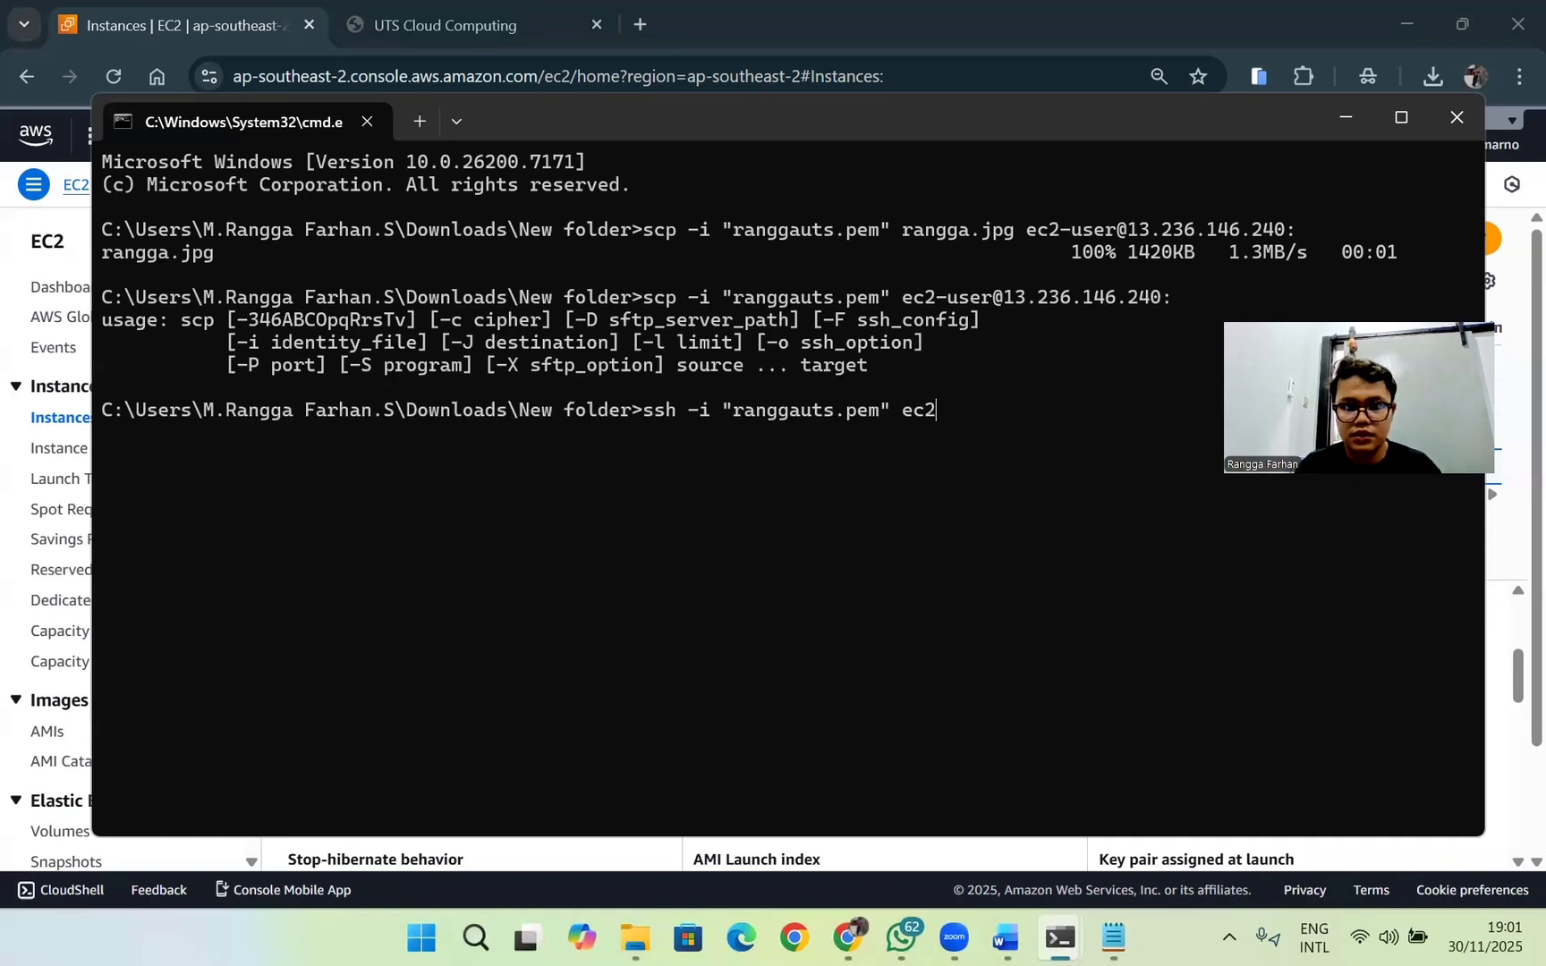
type("-user")
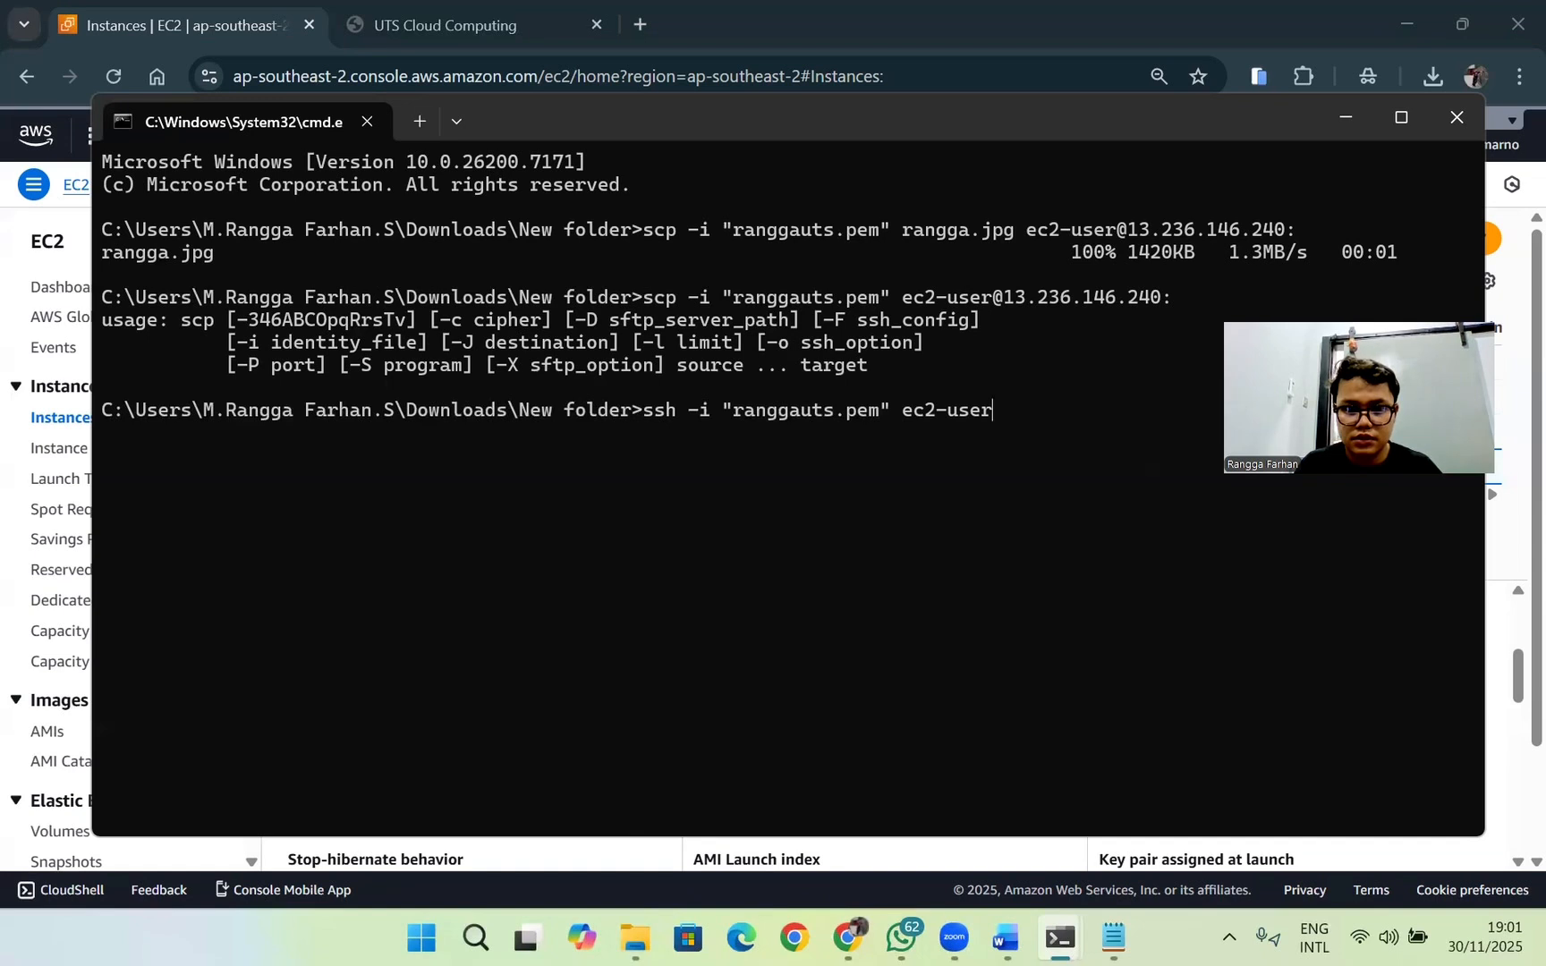
type("@")
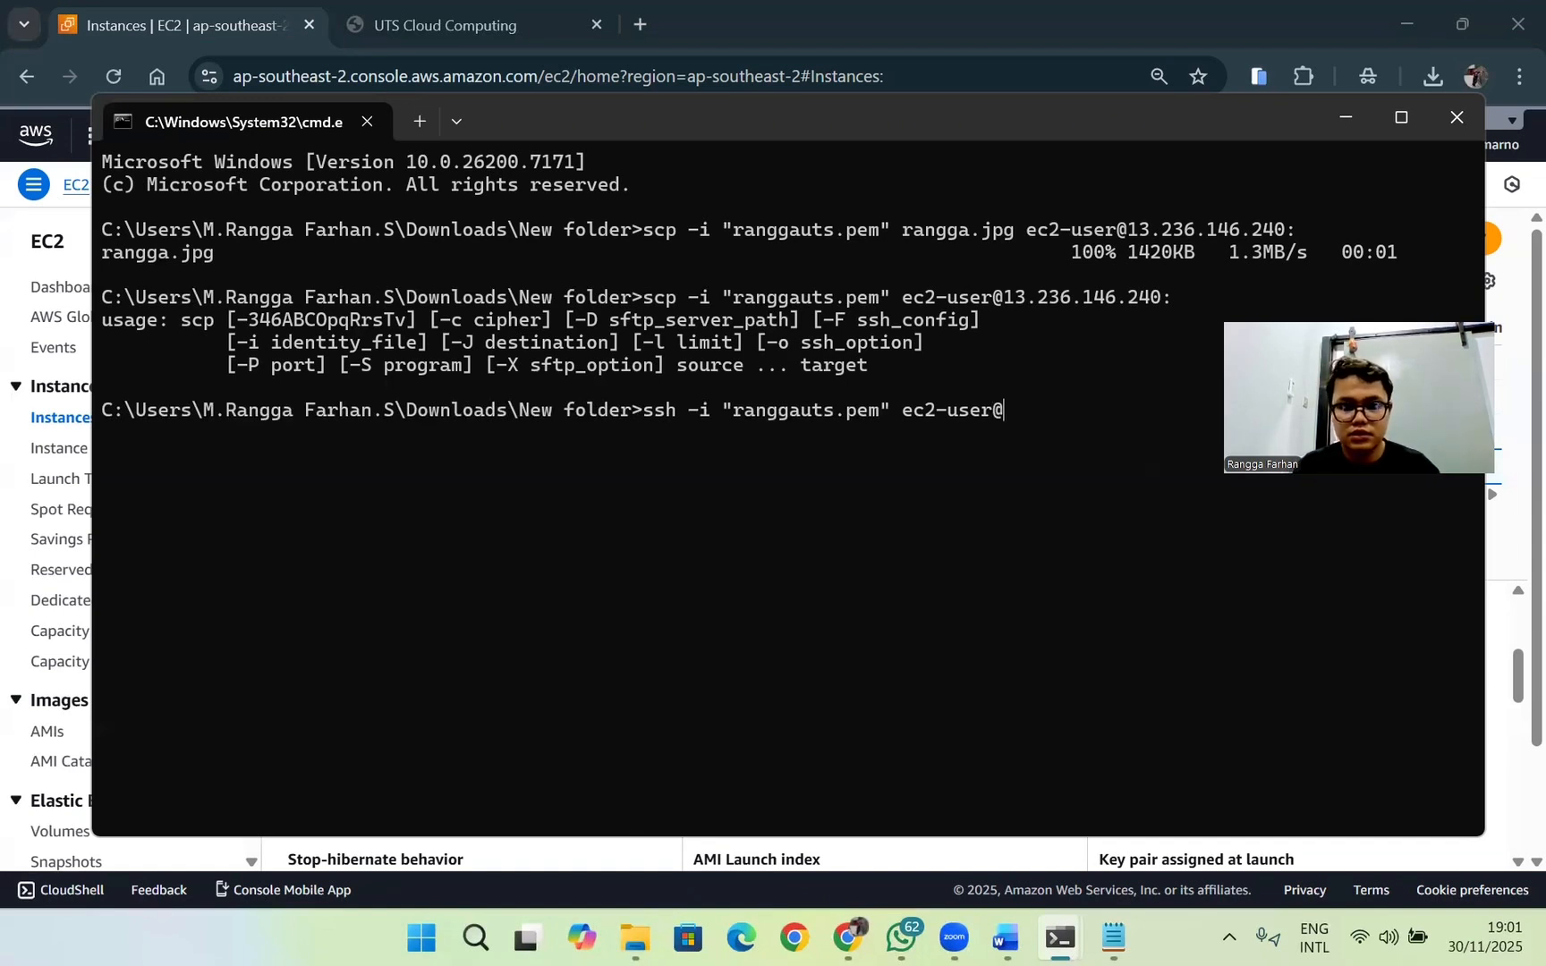
type("13.236.146.240")
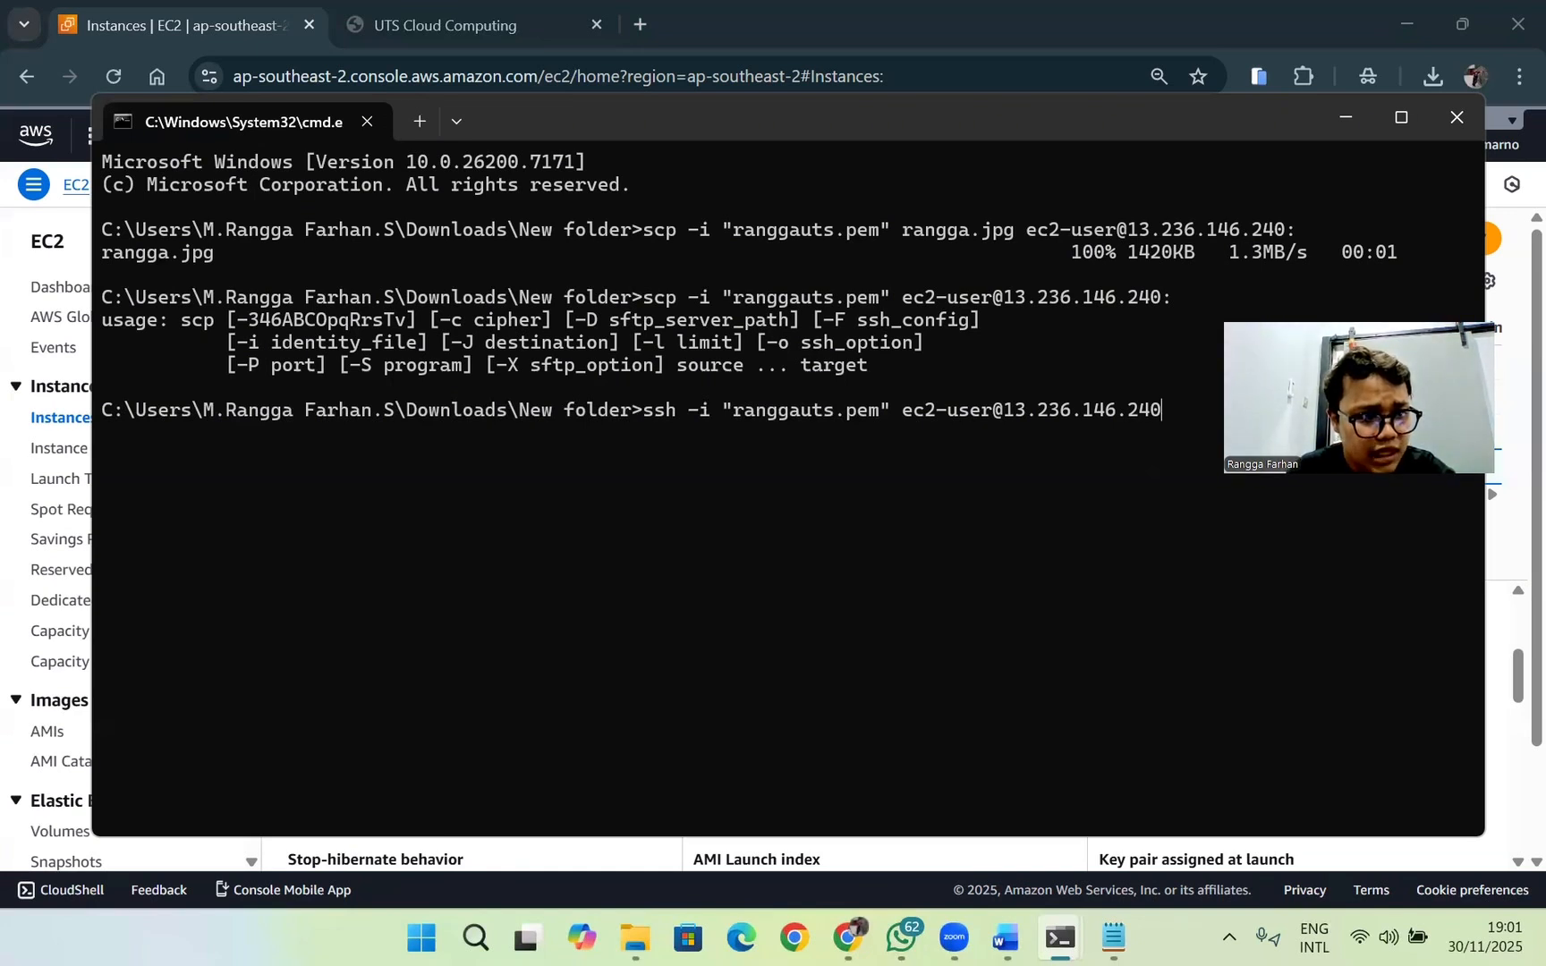
key("Return")
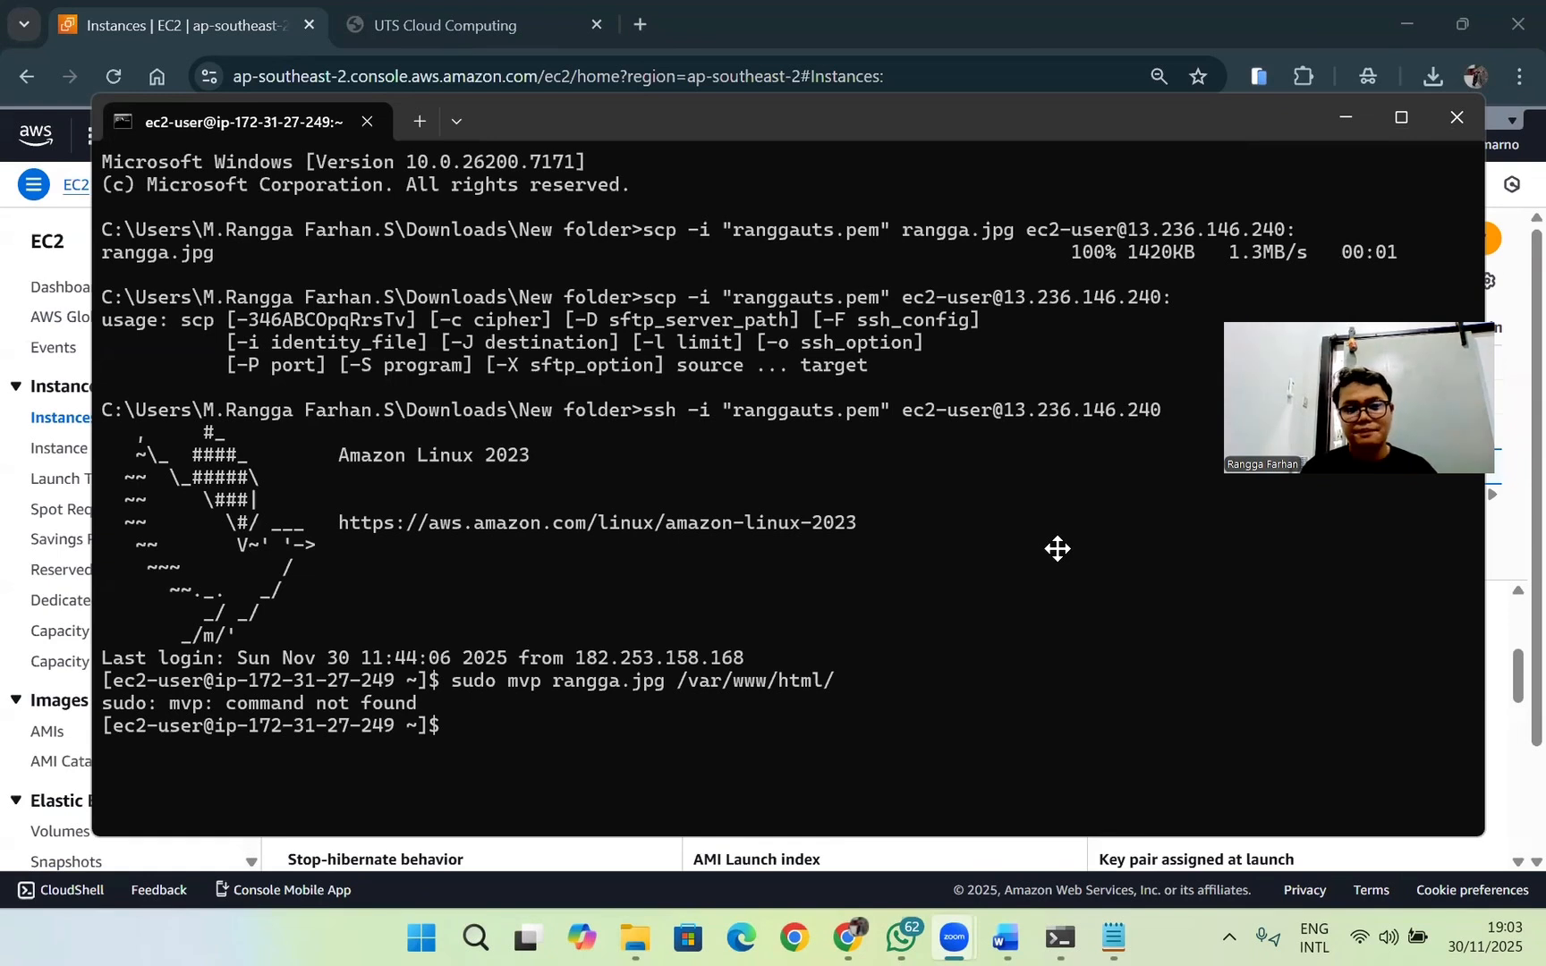
Step: Correct the failed move command and run it as sudo mv rangga.jpg /var/www/html/ to put the photo in the web folder
left_click(461, 720)
key("Up")
key("Left")
key("Left")
key("Left")
key("Left")
key("Left")
key("Left")
key("Left")
key("Left")
key("Left")
key("Left")
key("Left")
key("Left")
key("Left")
key("Left")
key("Left")
key("Left")
key("Left")
key("Left")
key("Left")
key("Left")
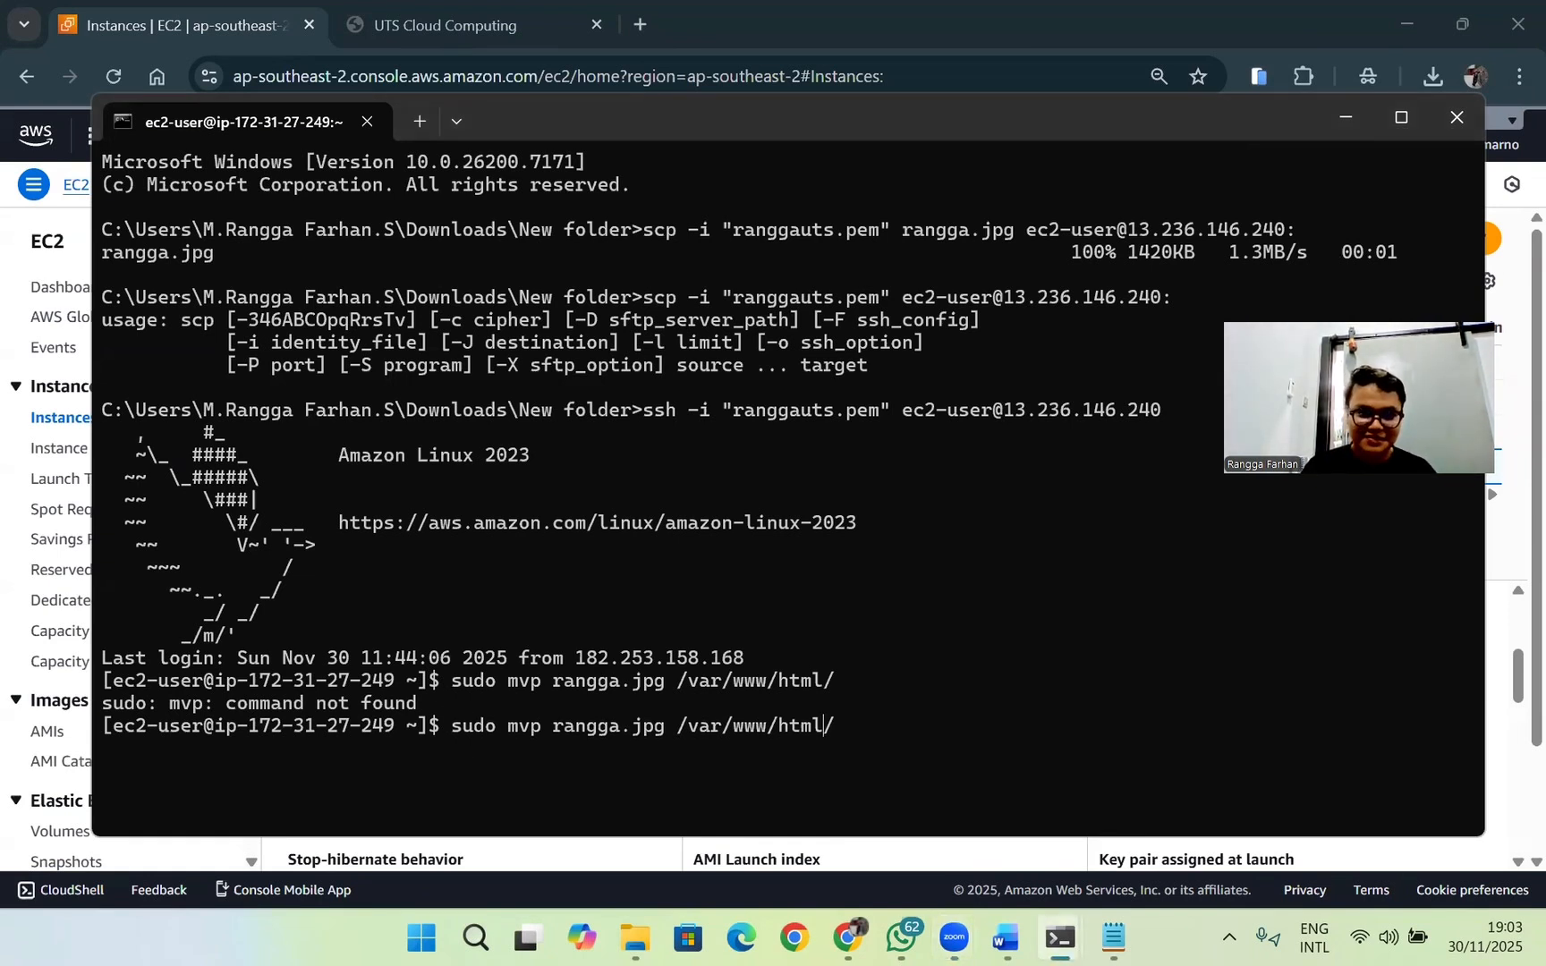
key("Left")
key("Left")
key("Left")
key("Left")
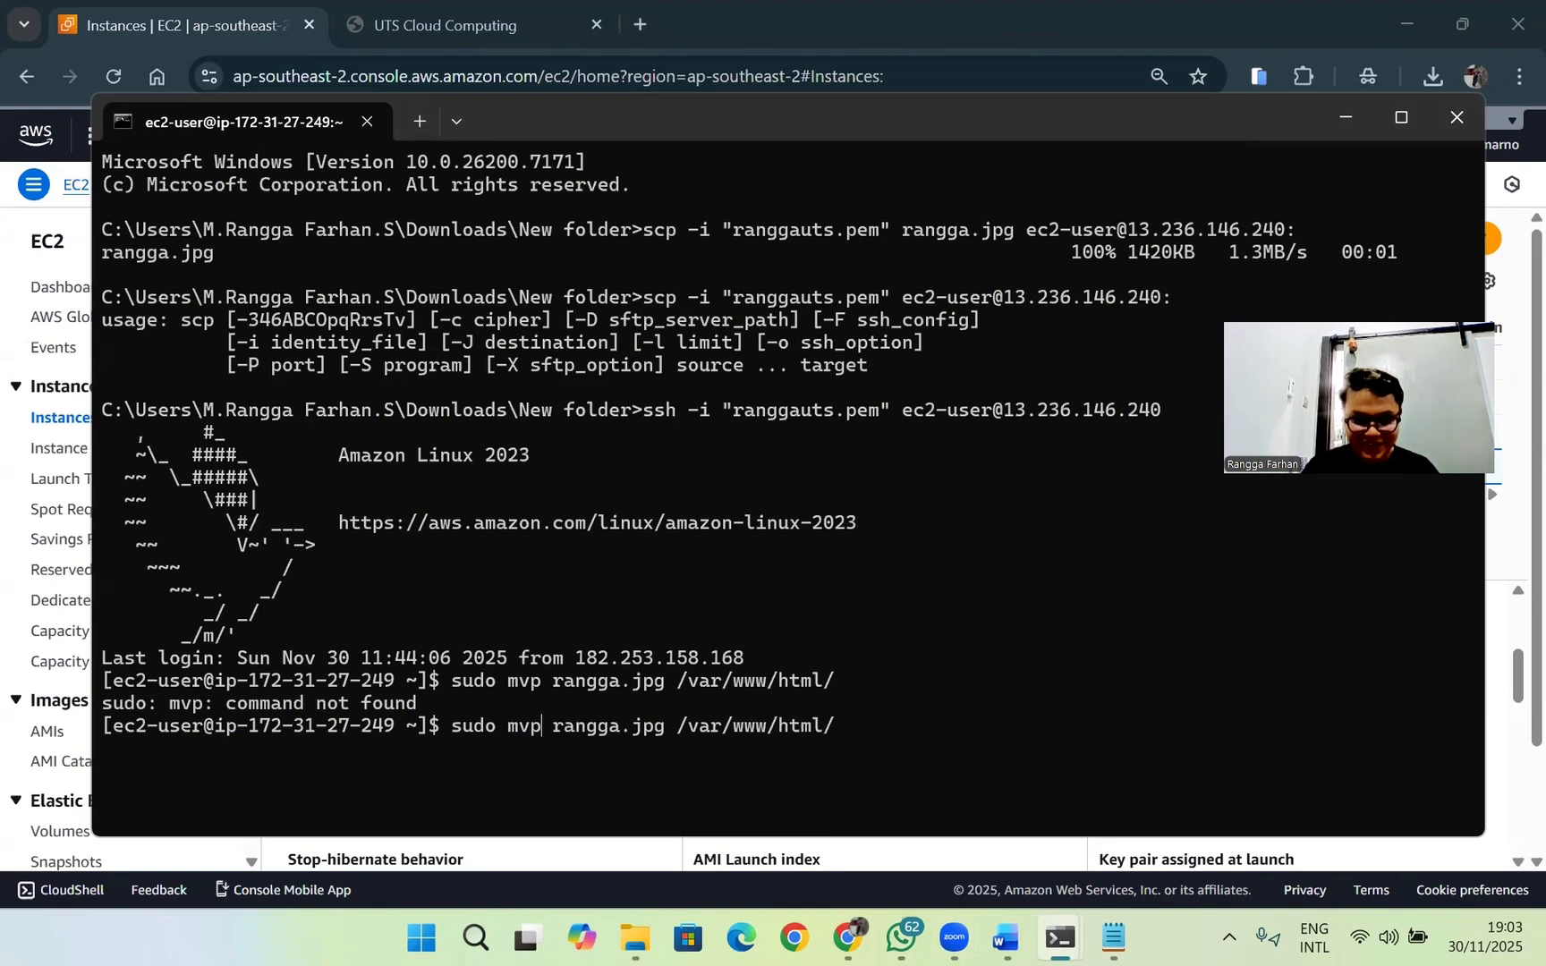
key("BackSpace")
key("Return")
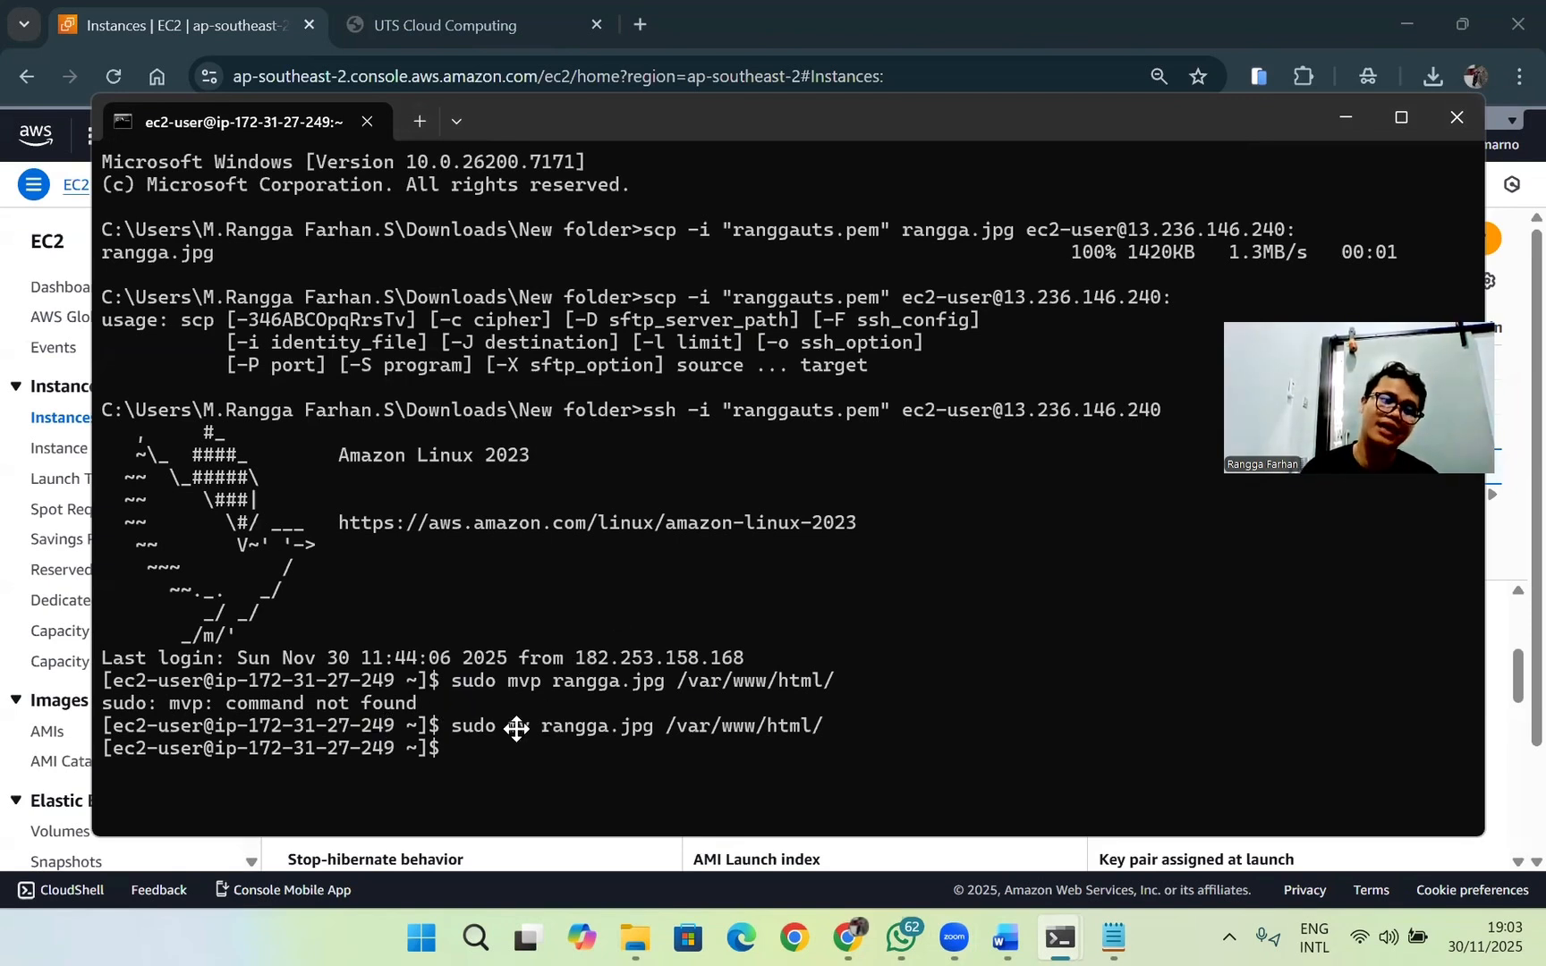
Step: List the contents of the web folder by running ls -i /var/www/html/ to check for the moved photo
type("ls")
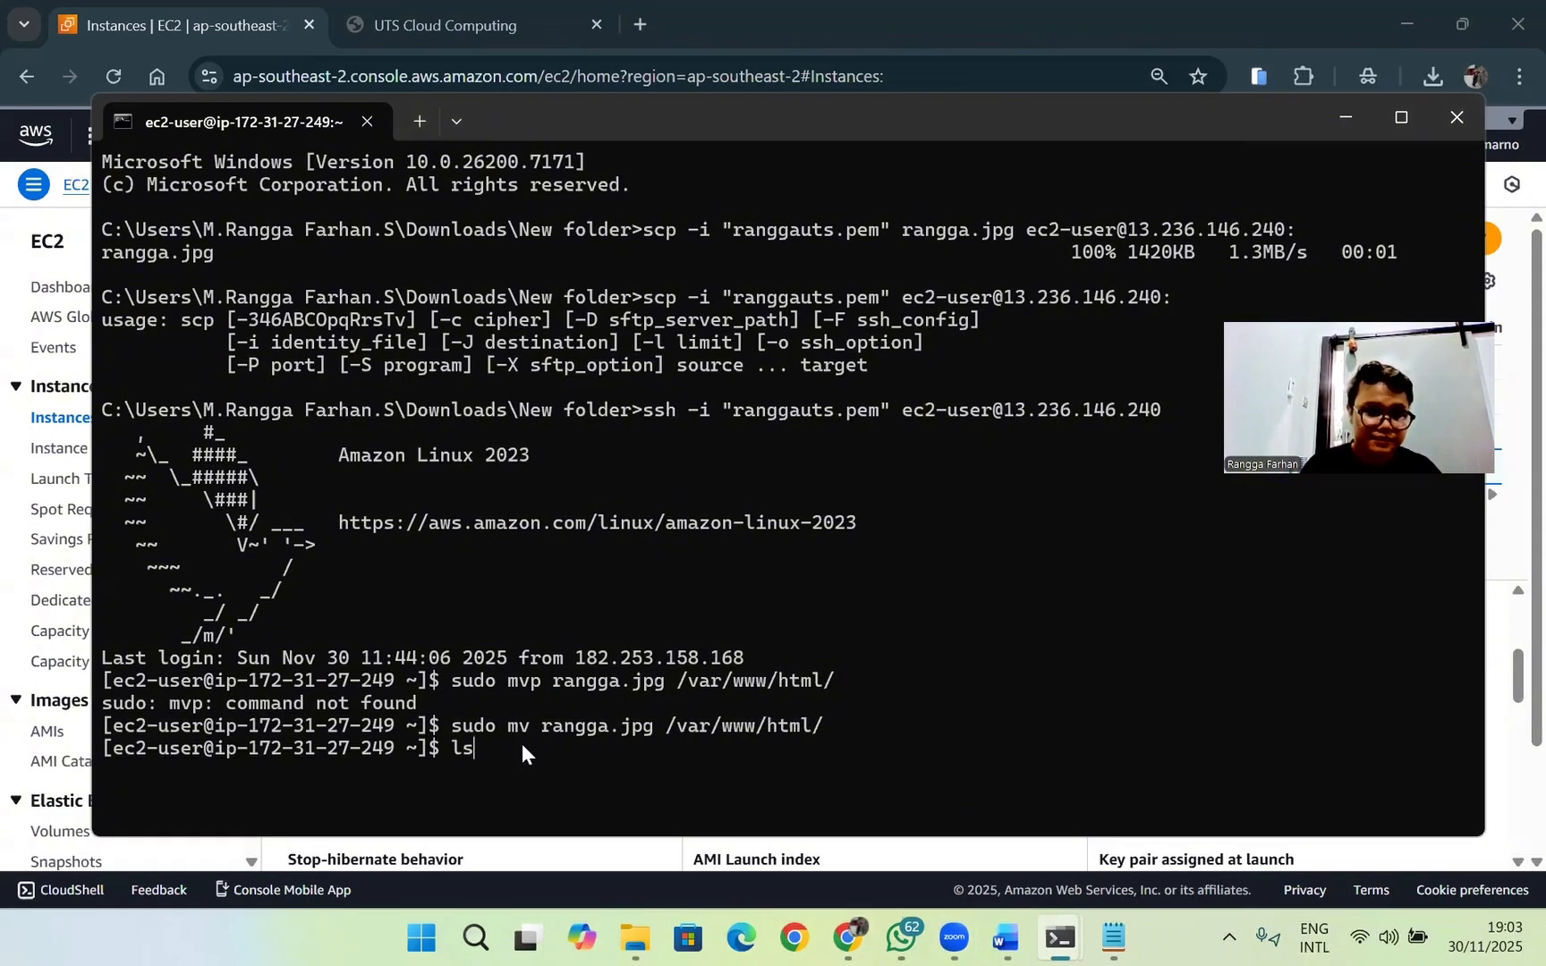
type(" -")
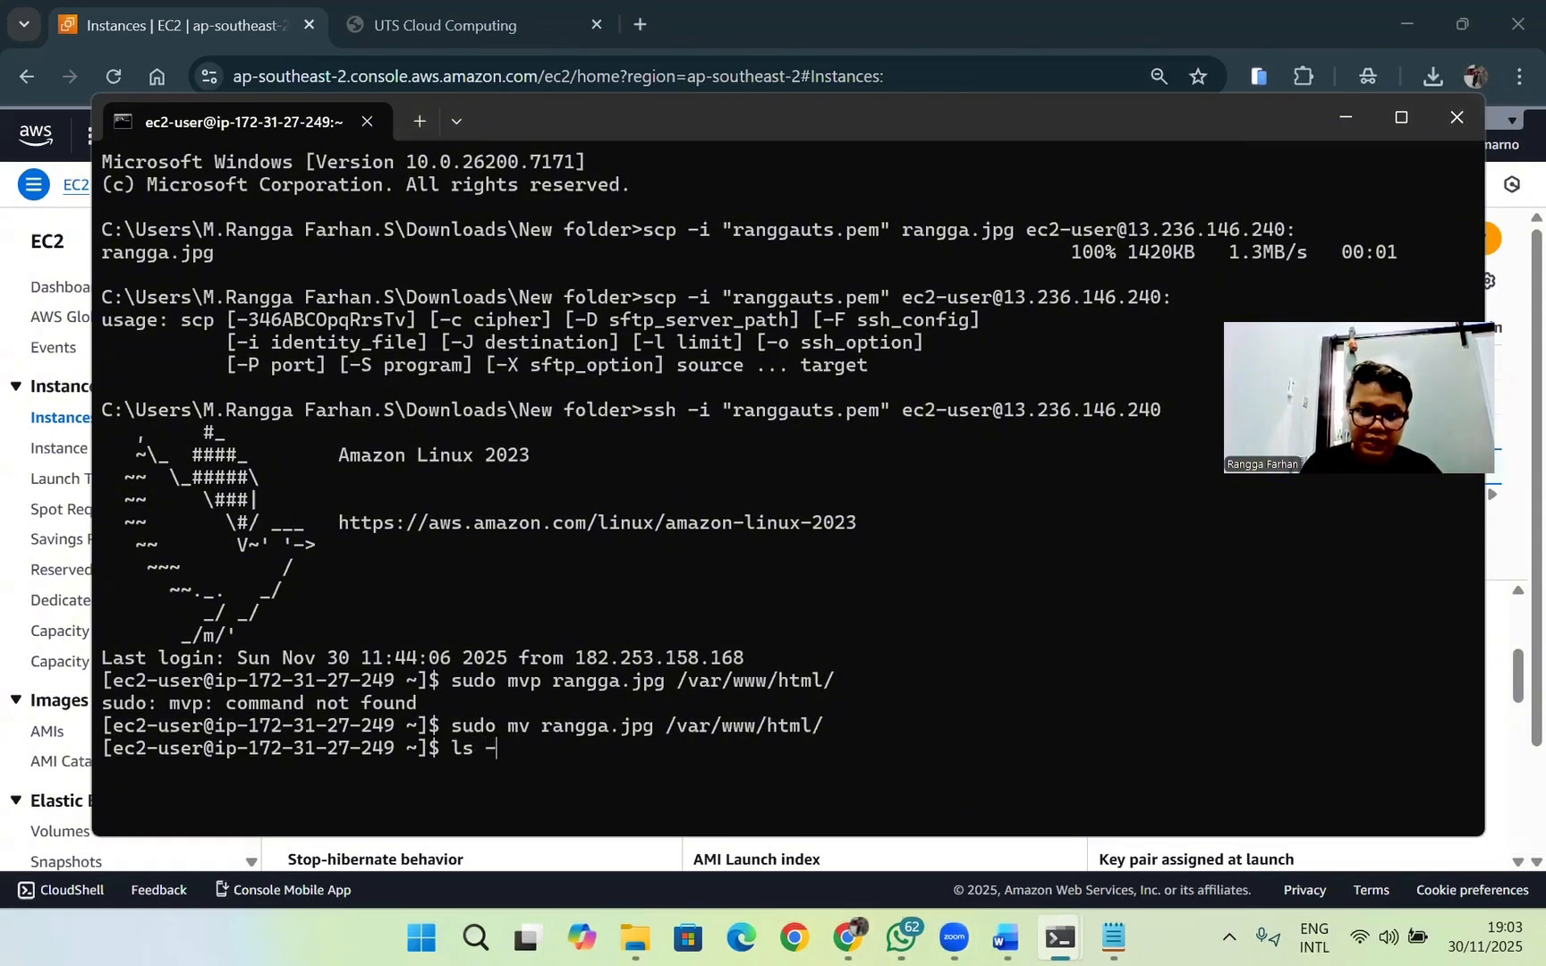
type("i")
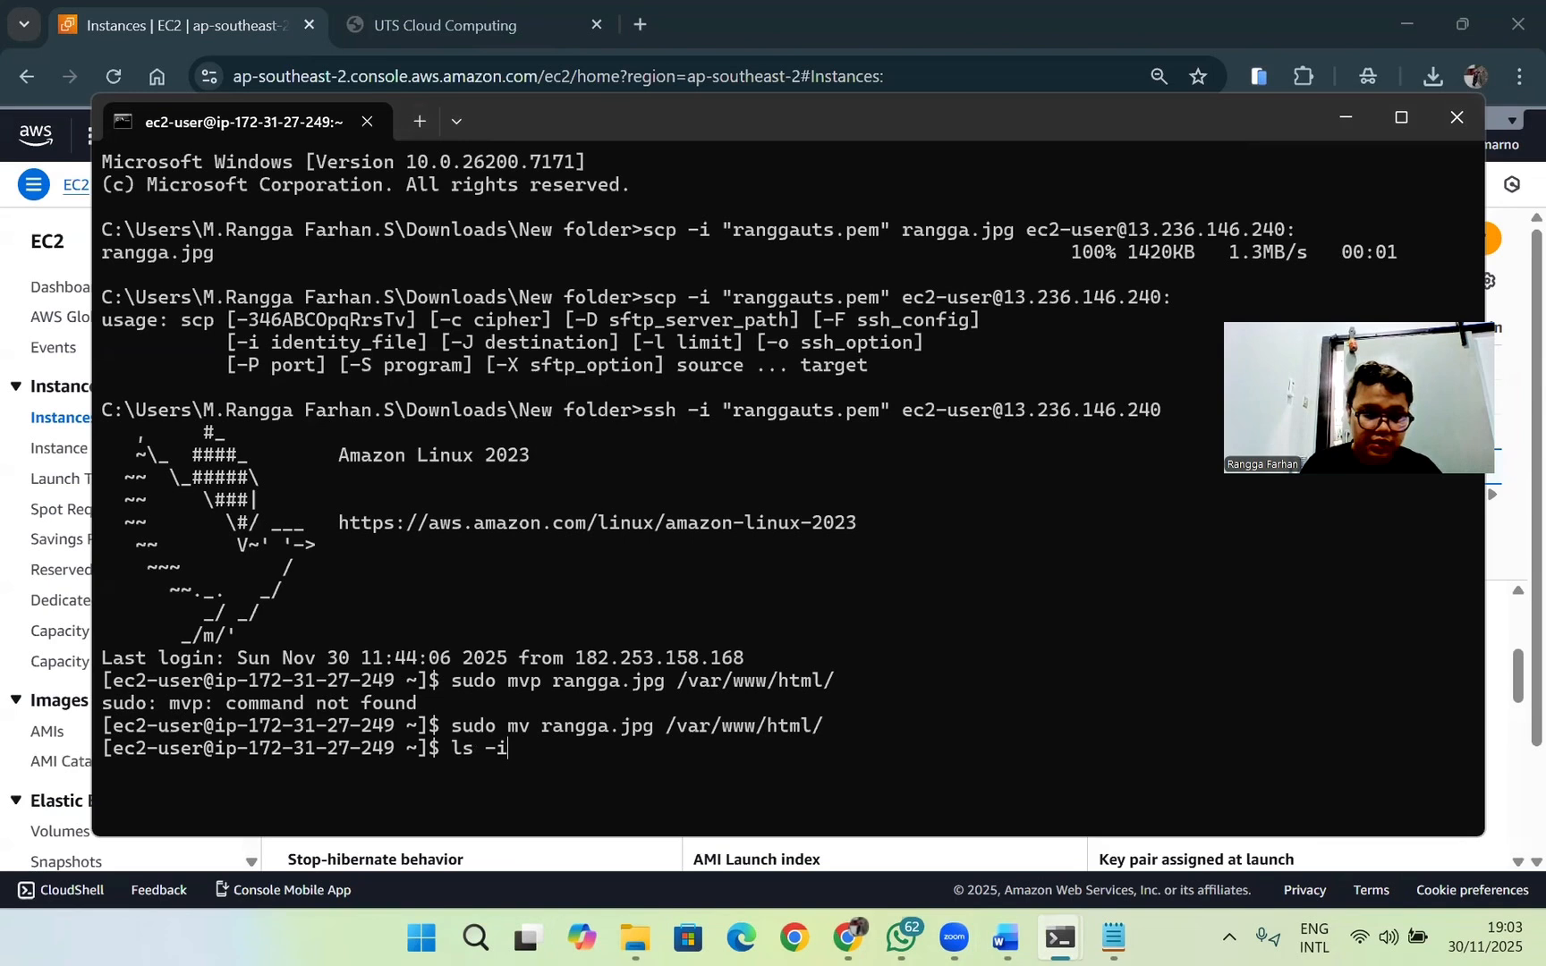
type(" /")
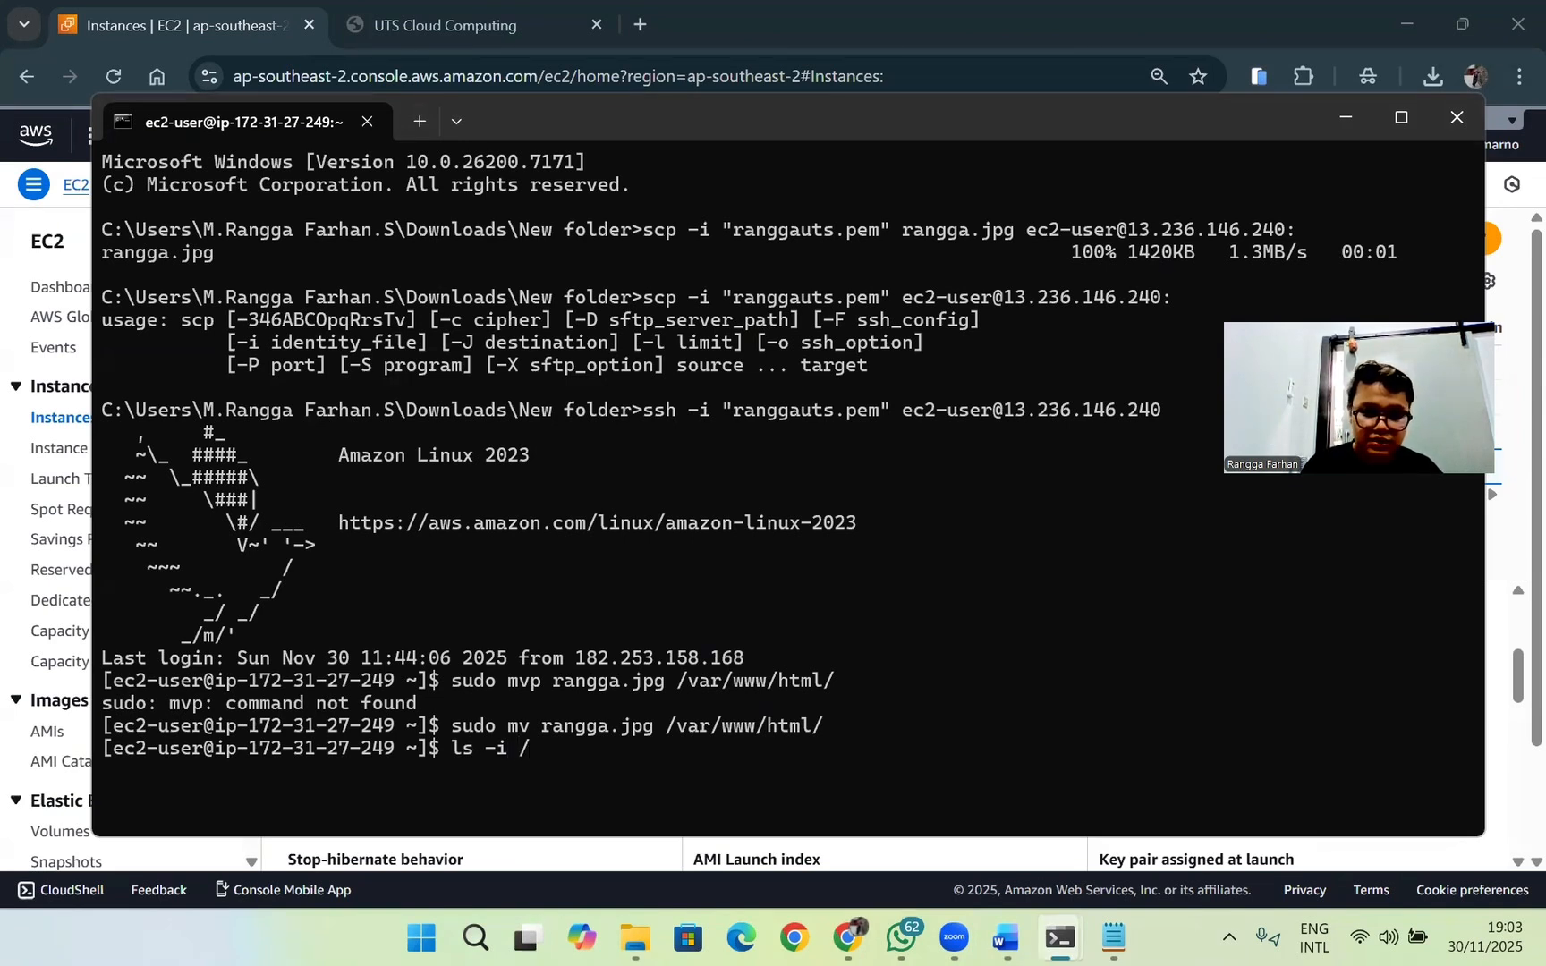
type("var/")
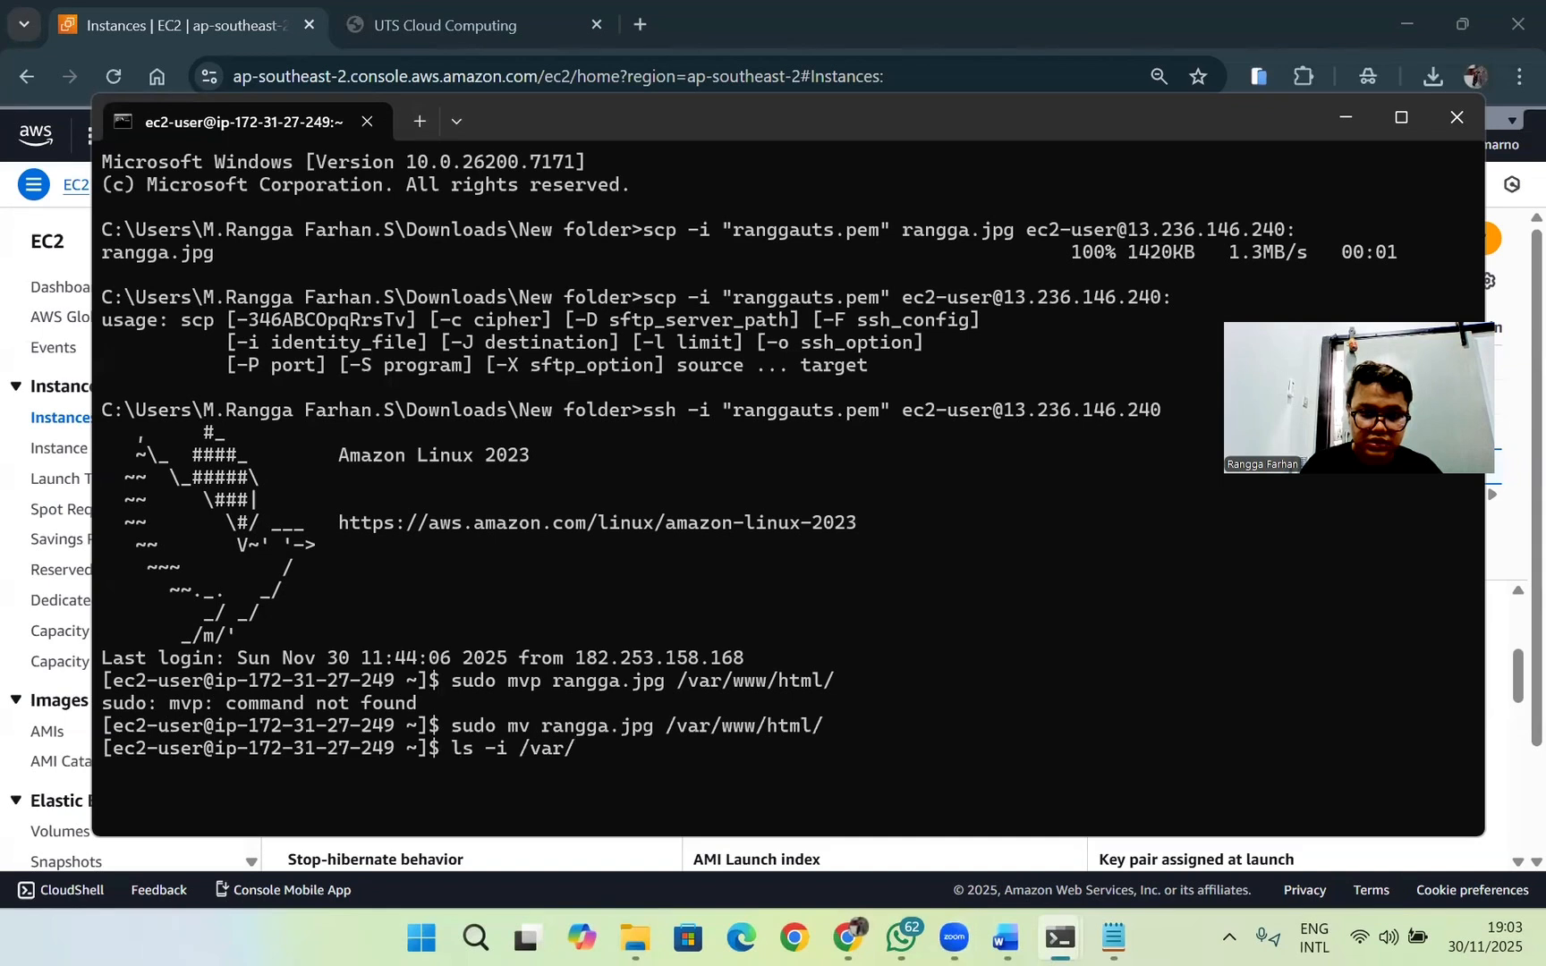
type("www")
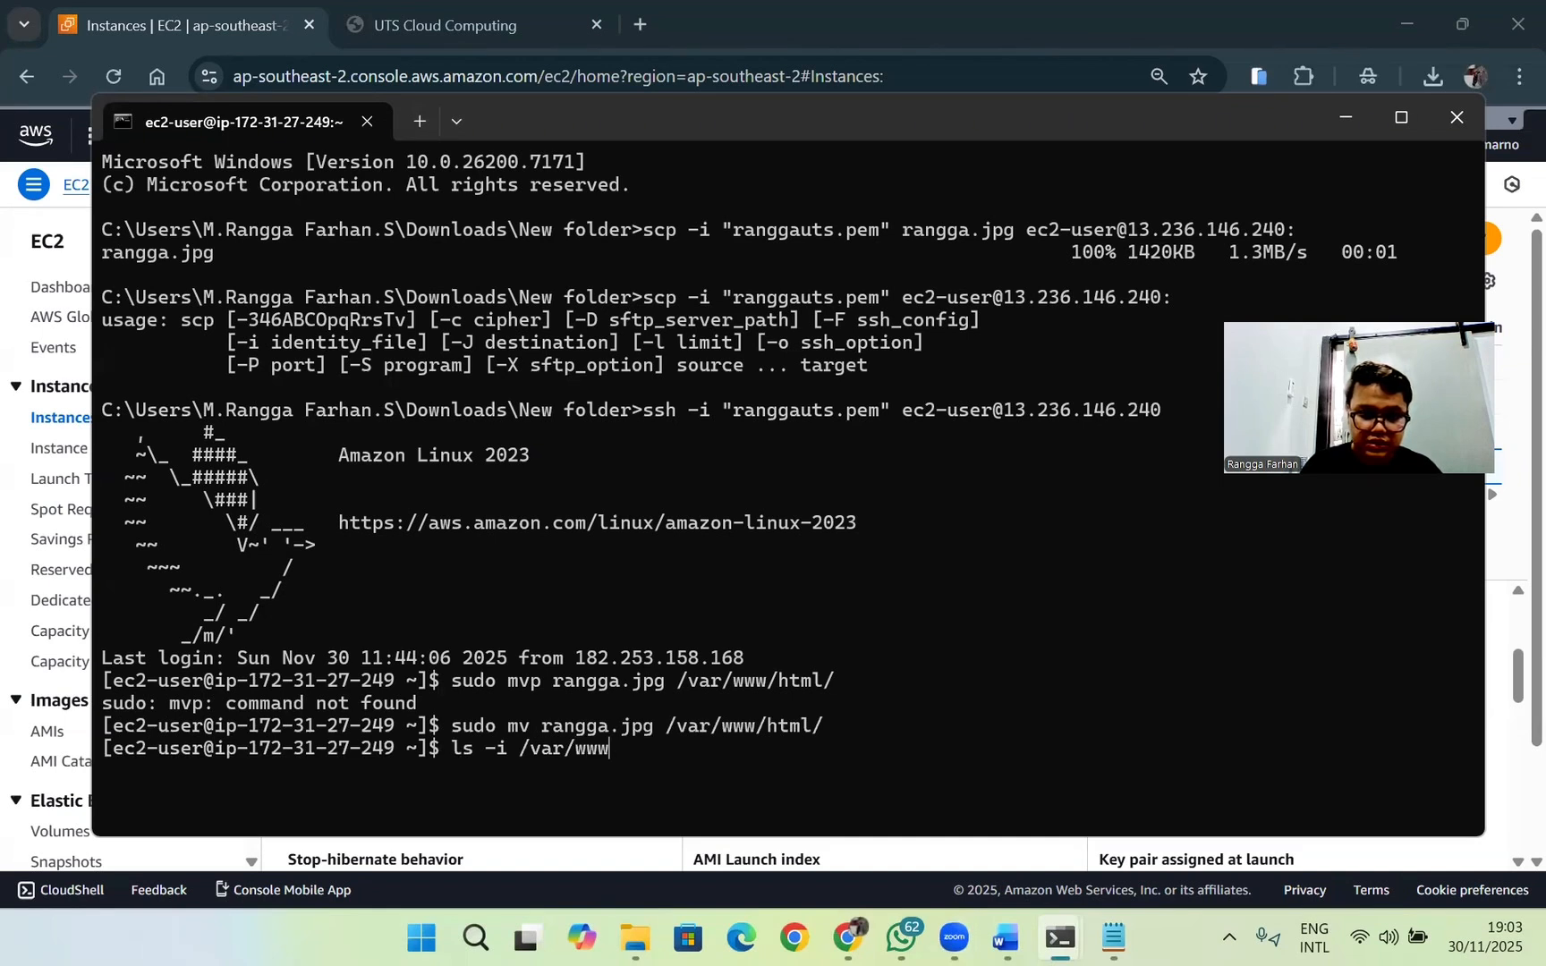
type("/")
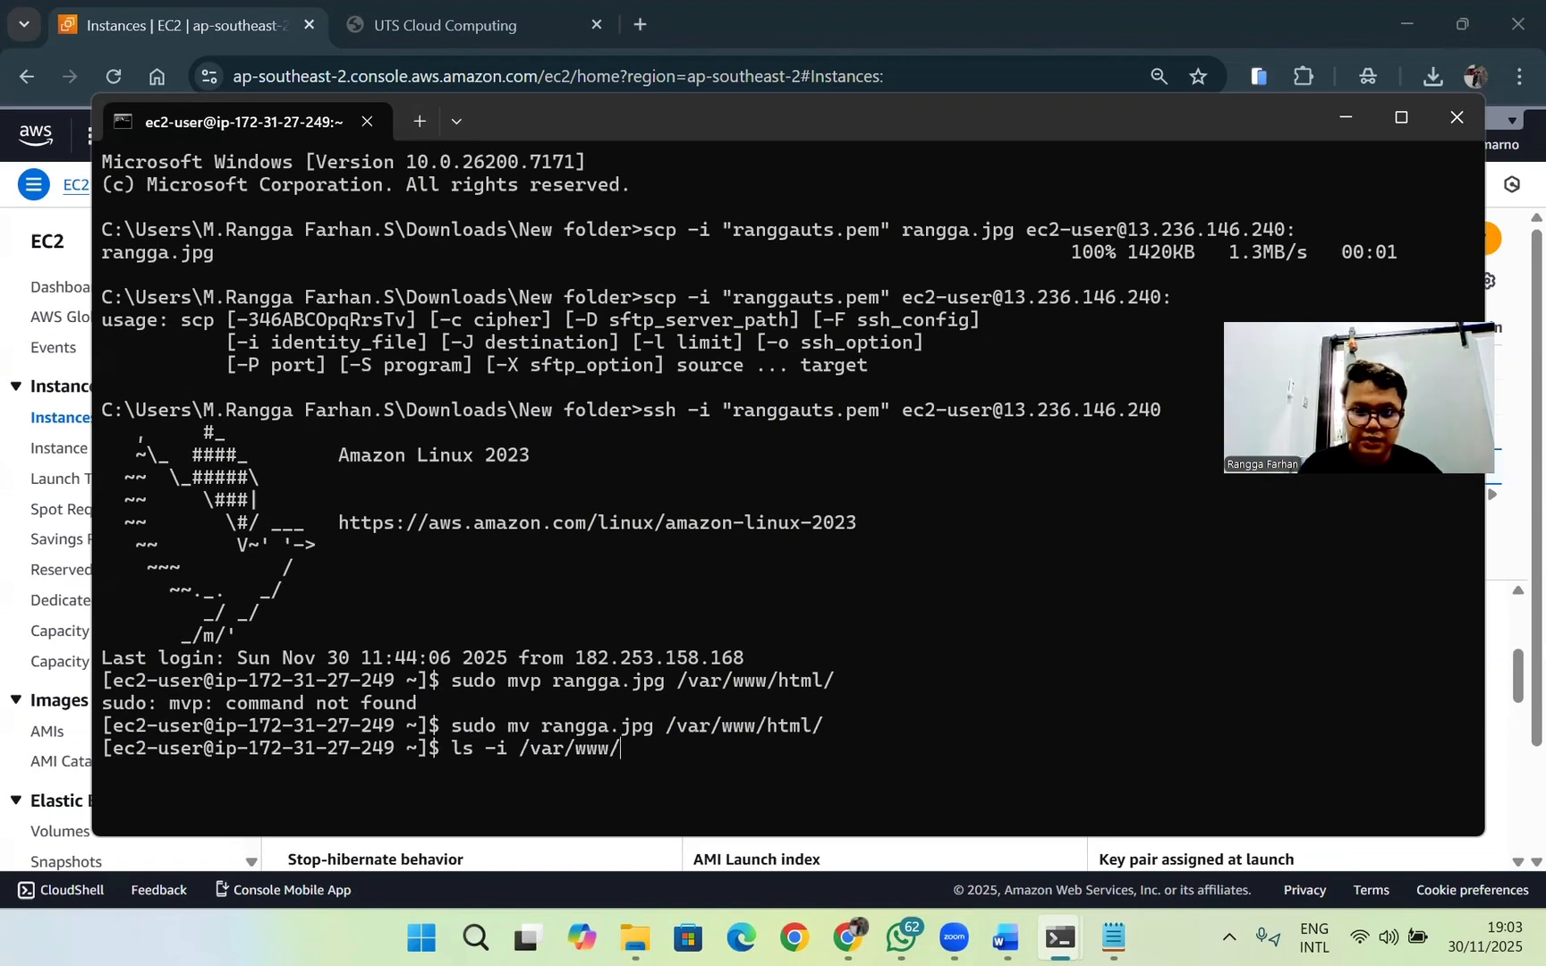
type("html")
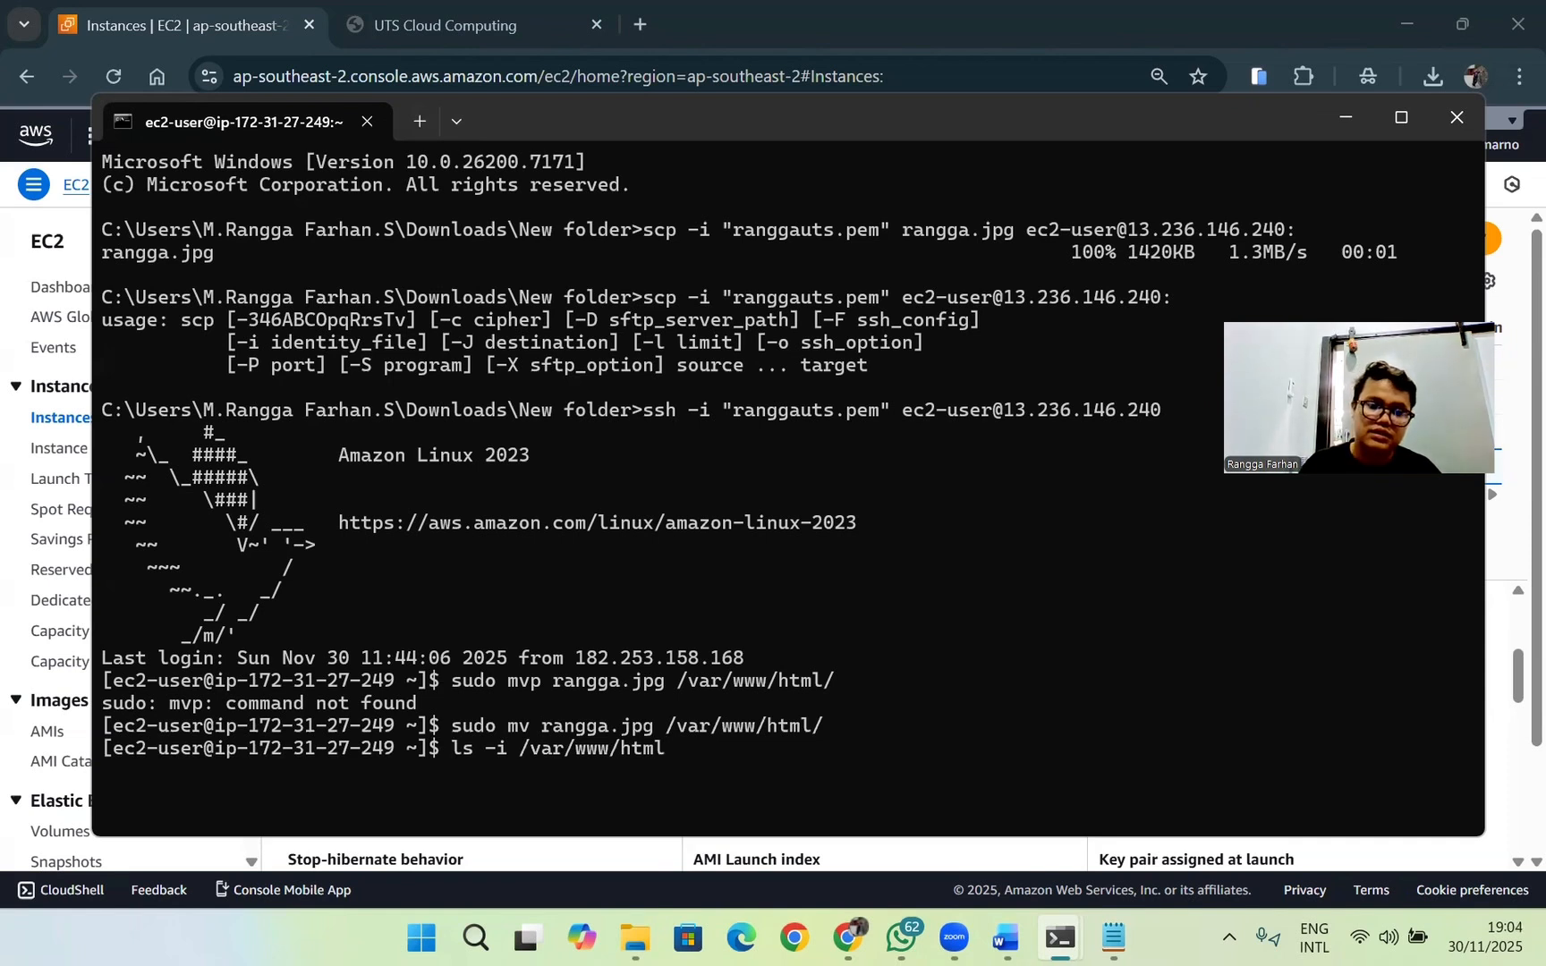
type("/")
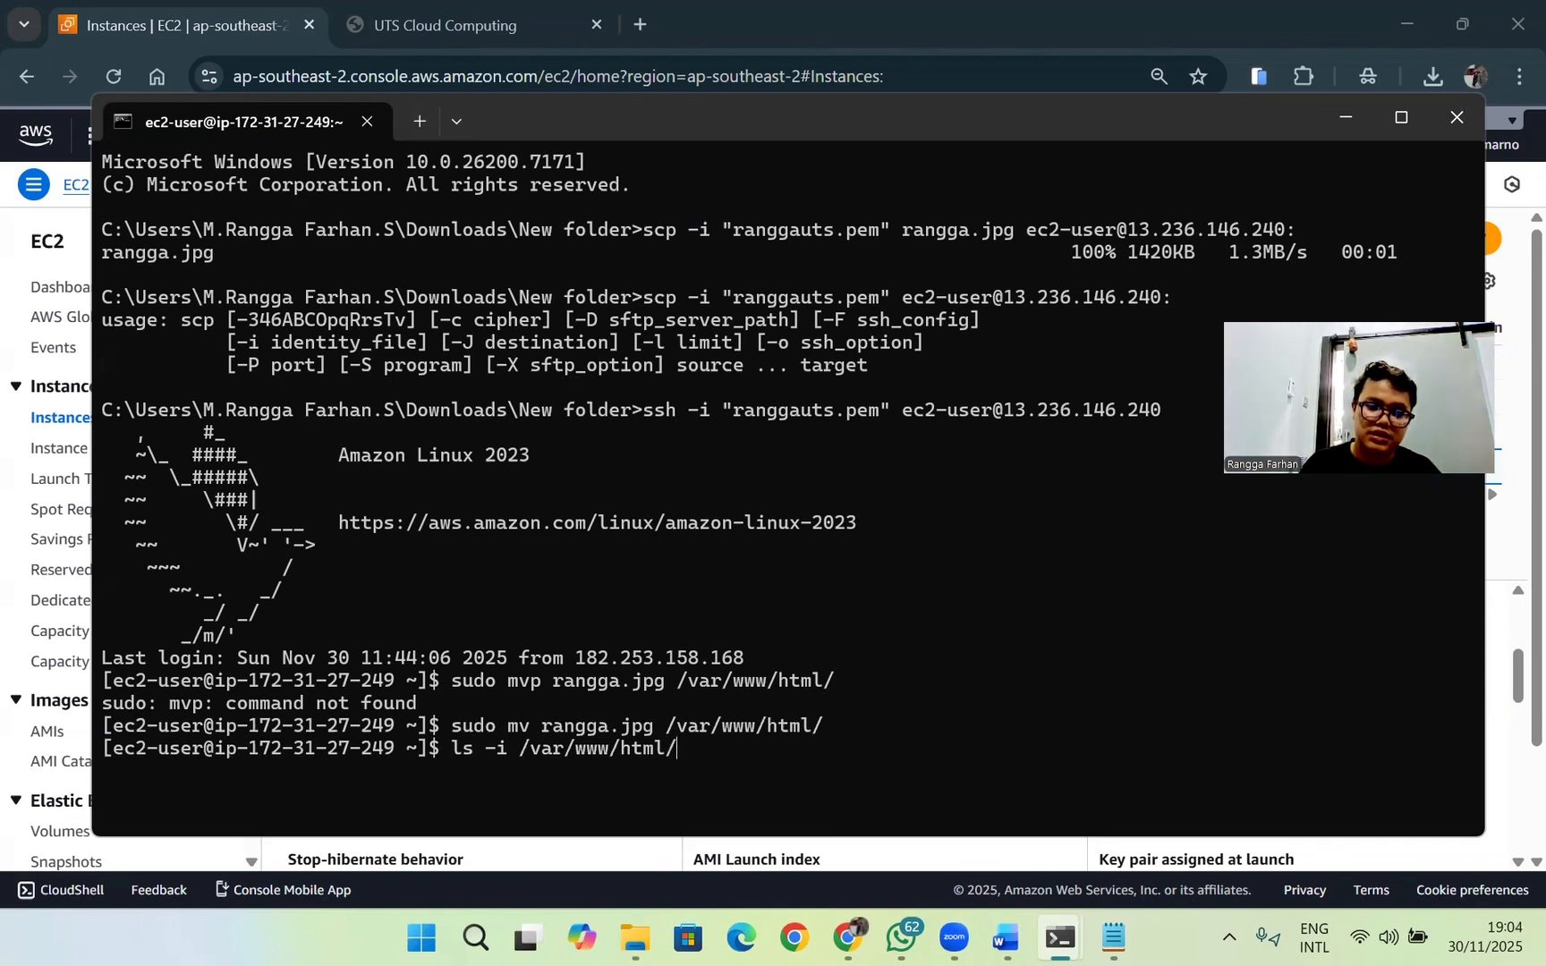
key("Return")
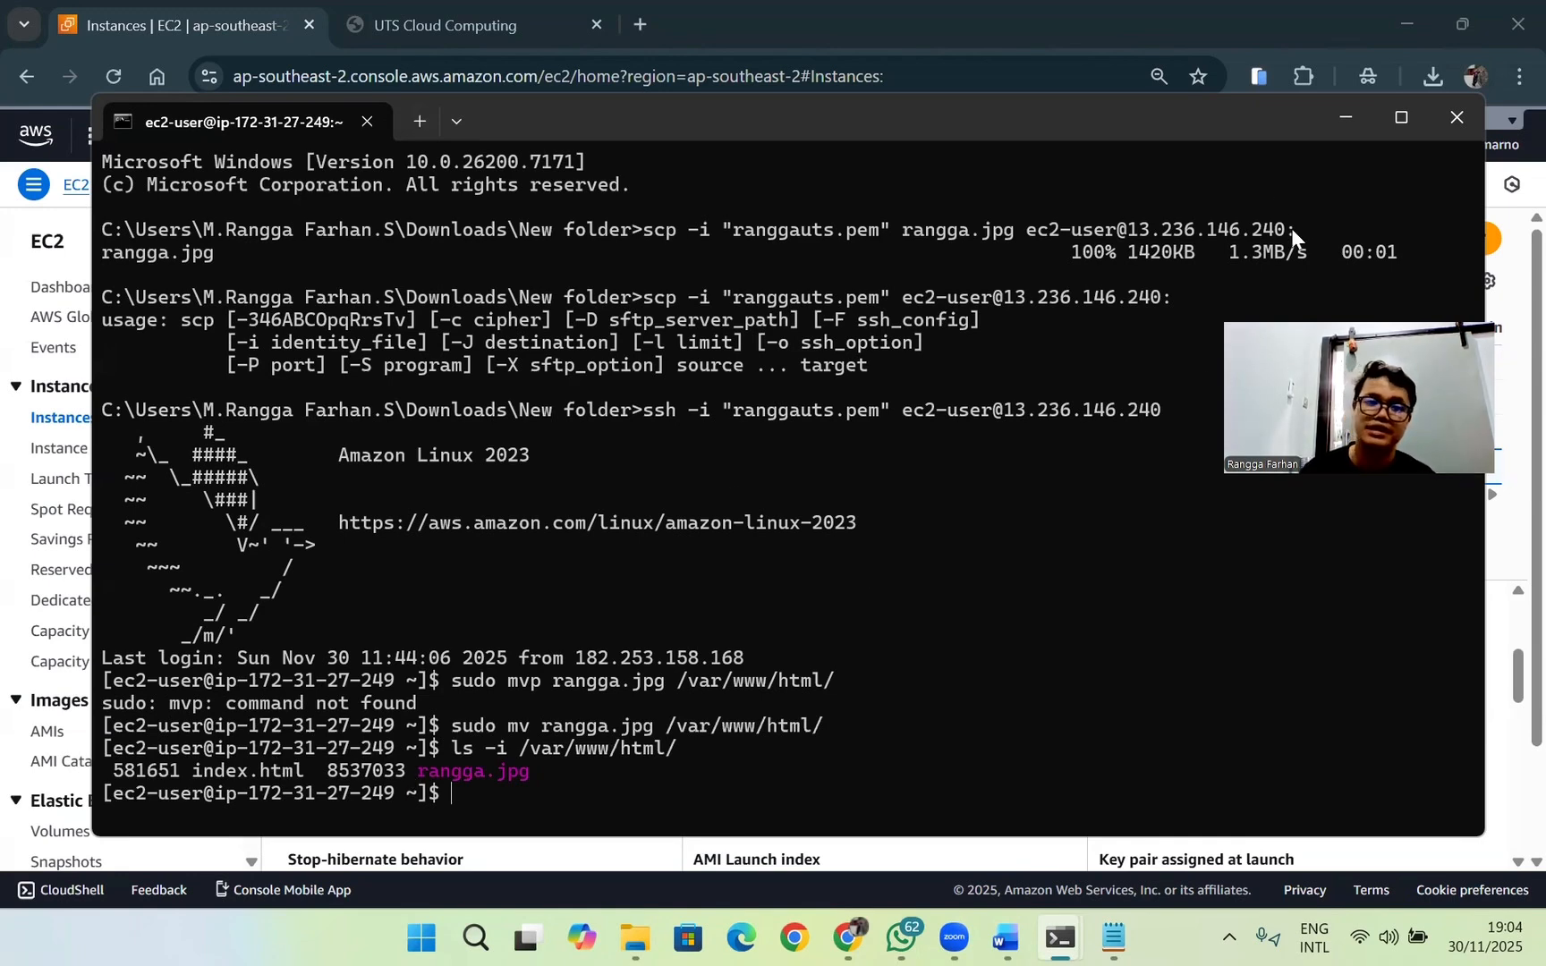
Step: Switch to the UTS Cloud Computing page in the browser and reload it to check the profile photo
left_click(1342, 121)
left_click(413, 40)
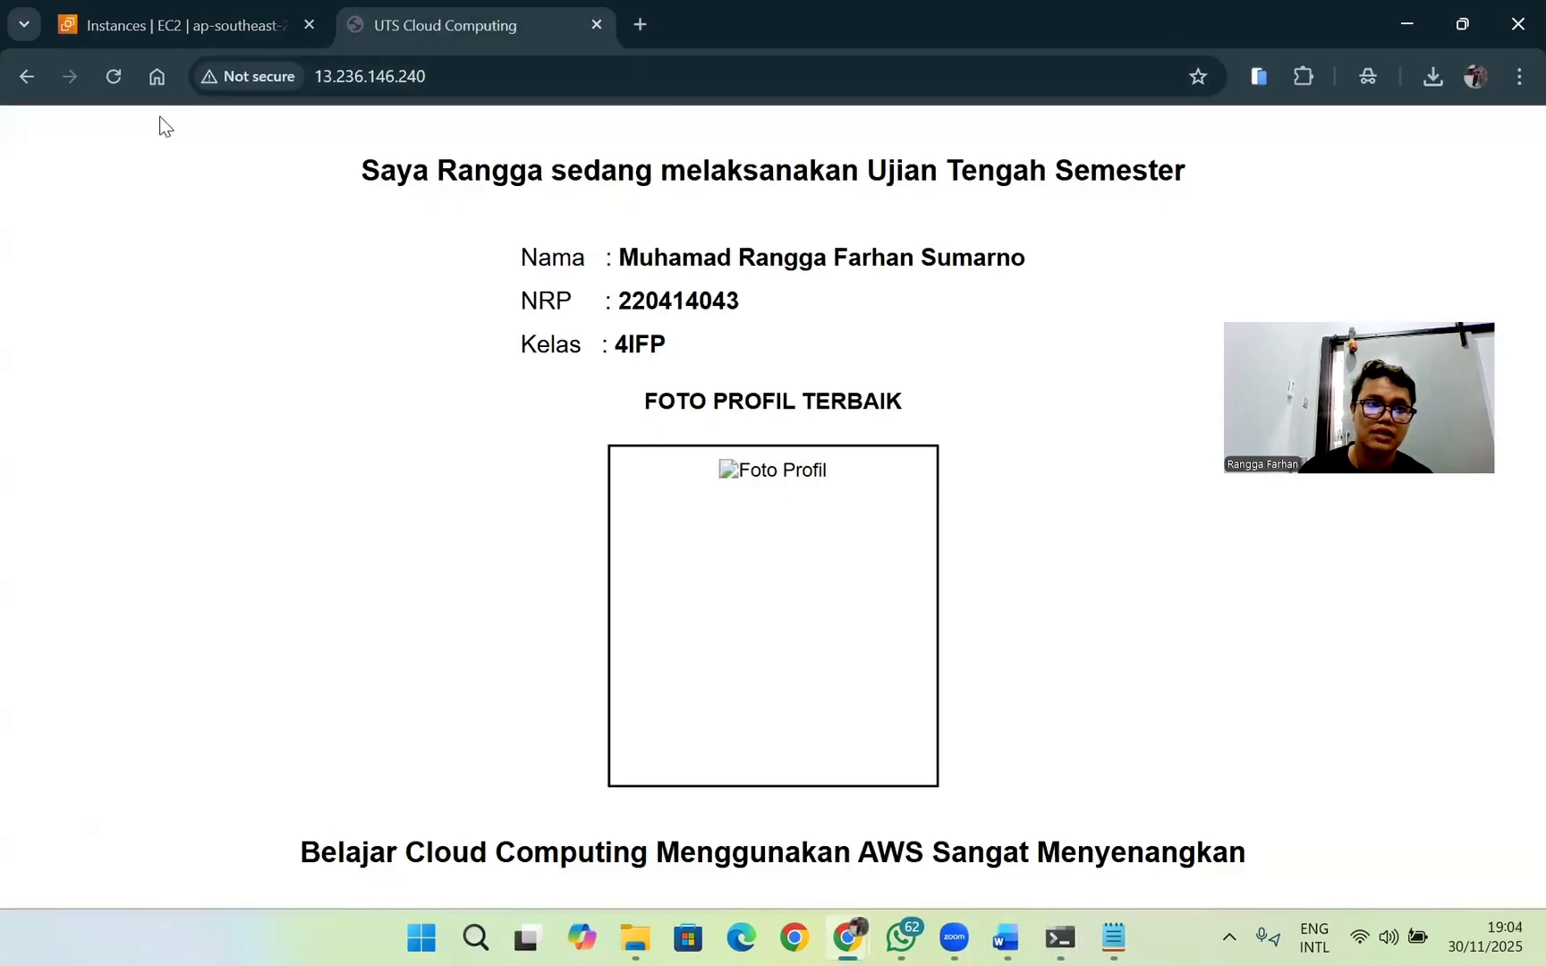
left_click(113, 76)
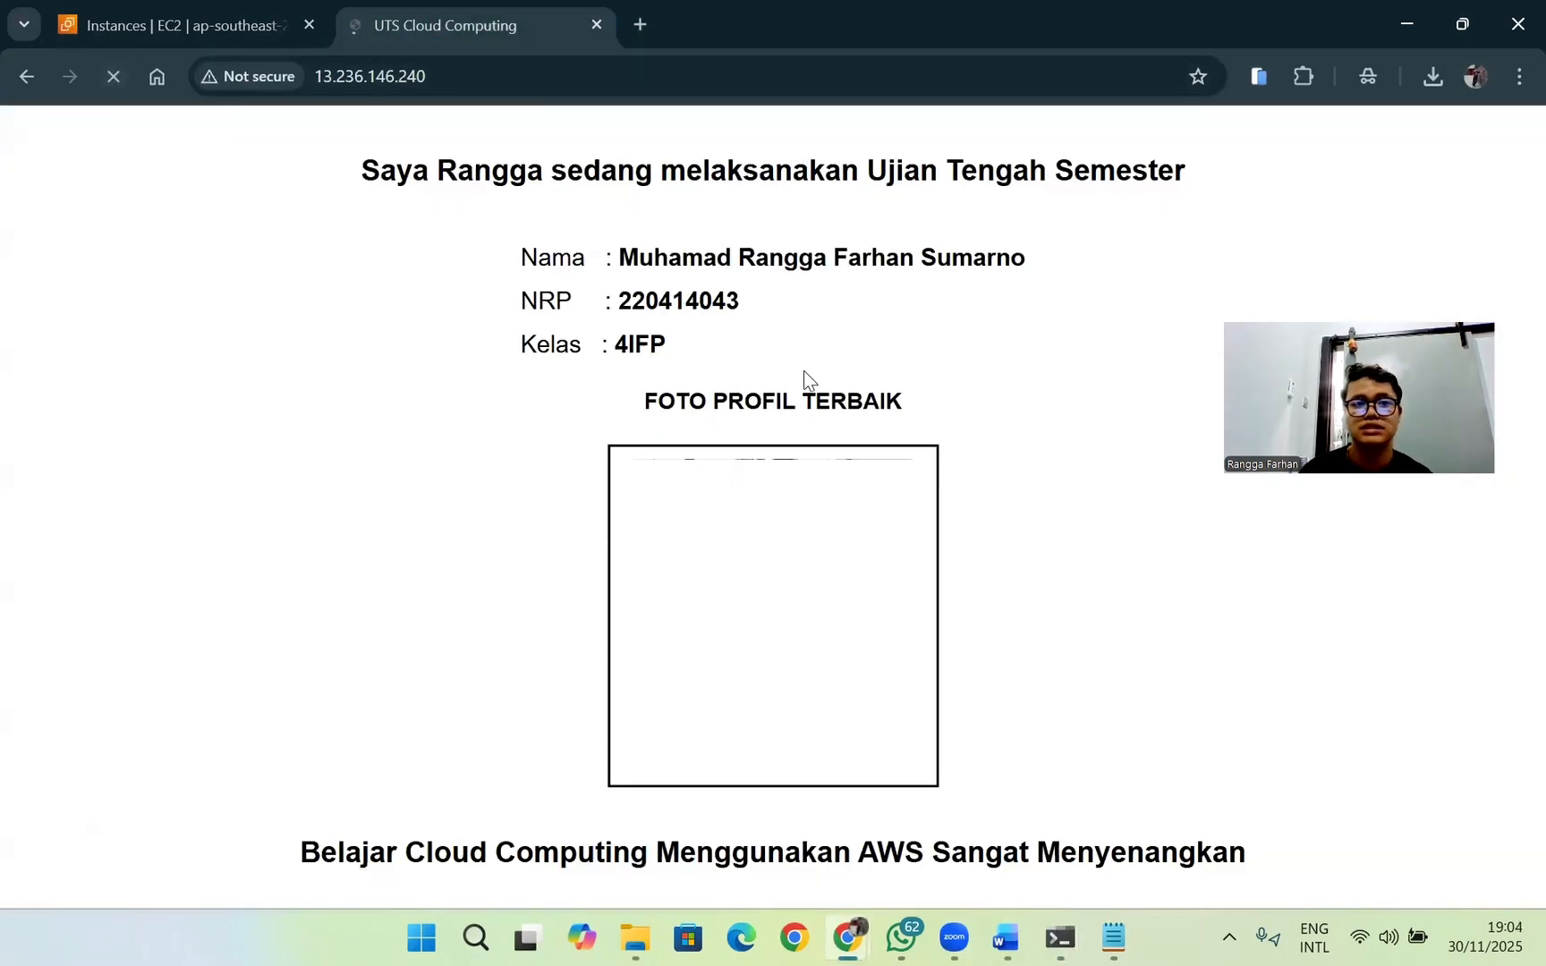